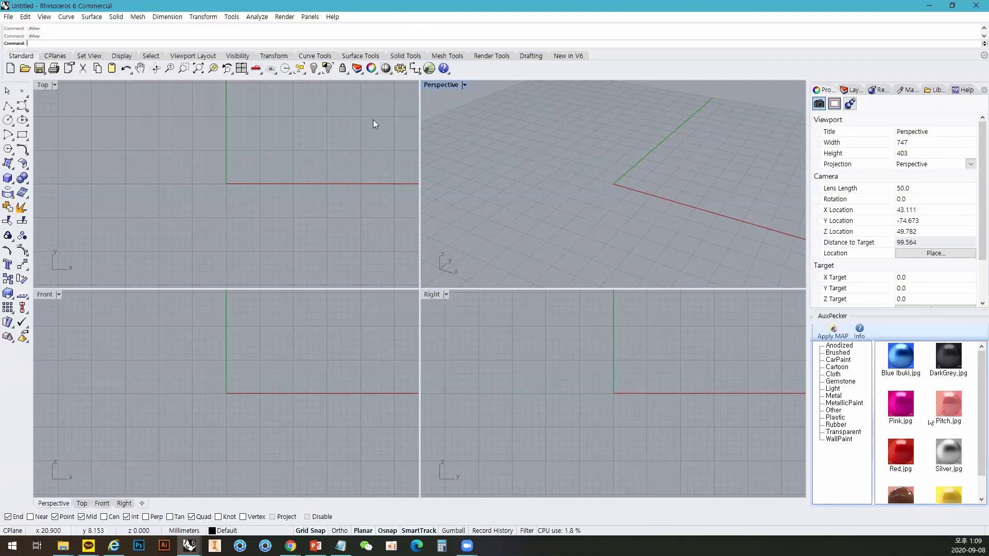
Close Rhino without saving the untitled model.
left_click(974, 7)
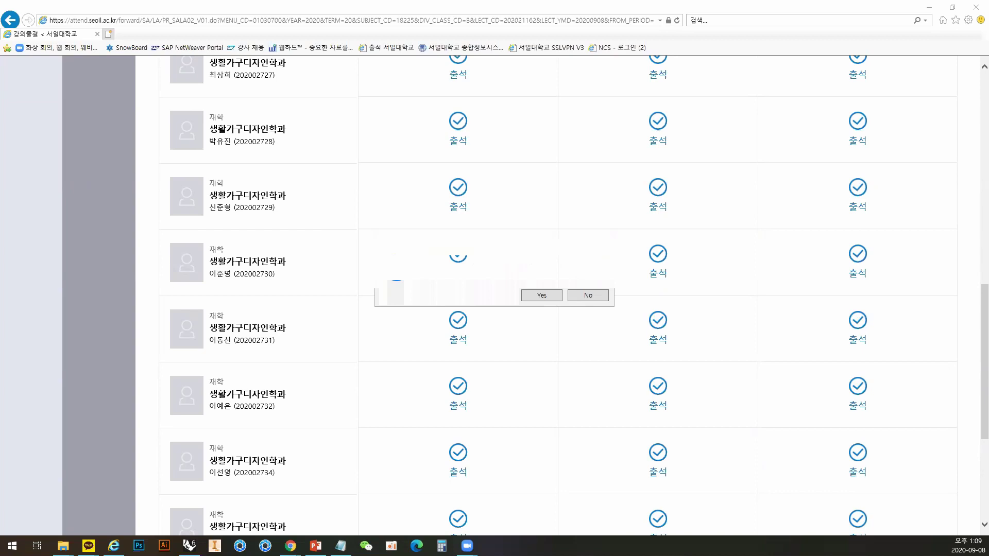
left_click(598, 294)
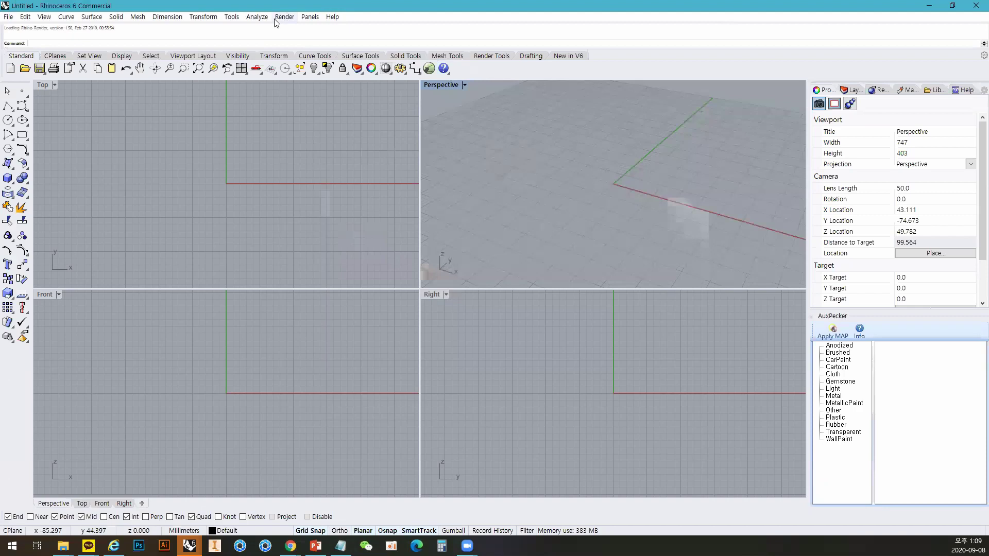
Restore the toolbars to their defaults in the Rhino options and close the program without saving so the reset can complete.
left_click(401, 68)
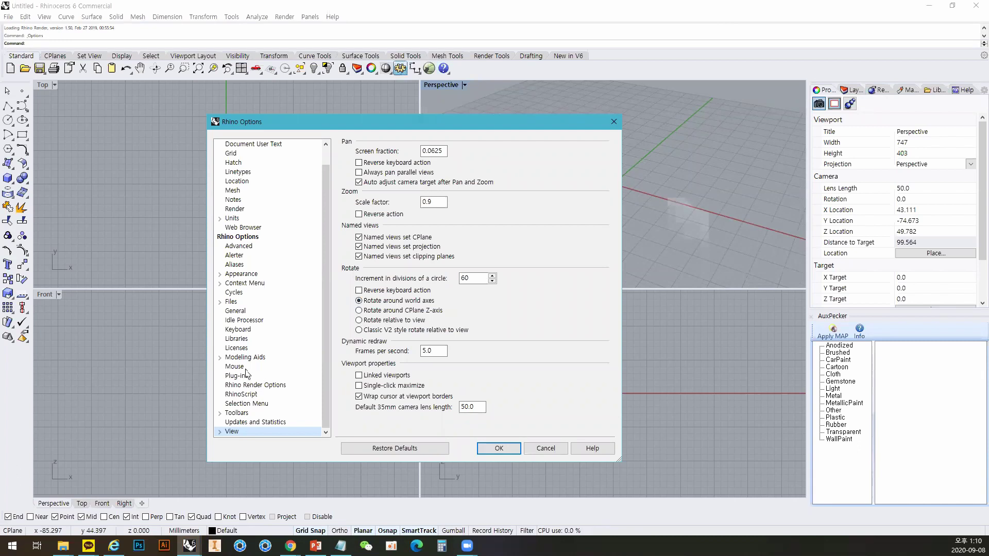
left_click(238, 414)
left_click(407, 447)
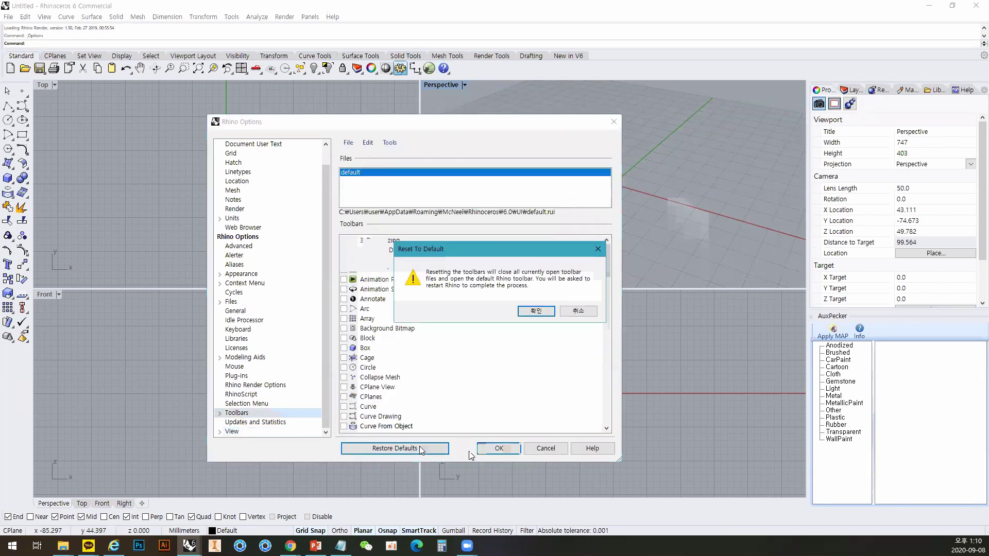
left_click(535, 312)
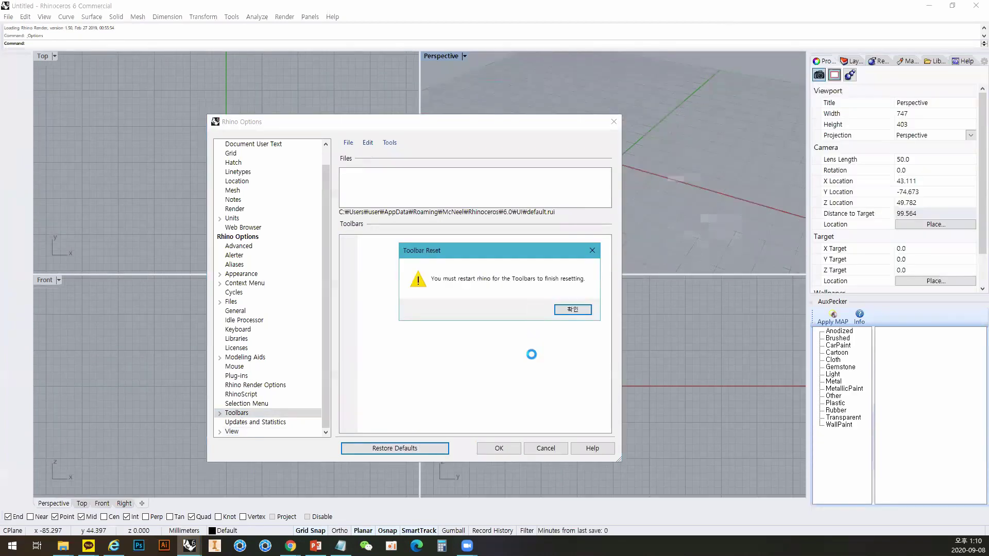
left_click(567, 310)
left_click(499, 448)
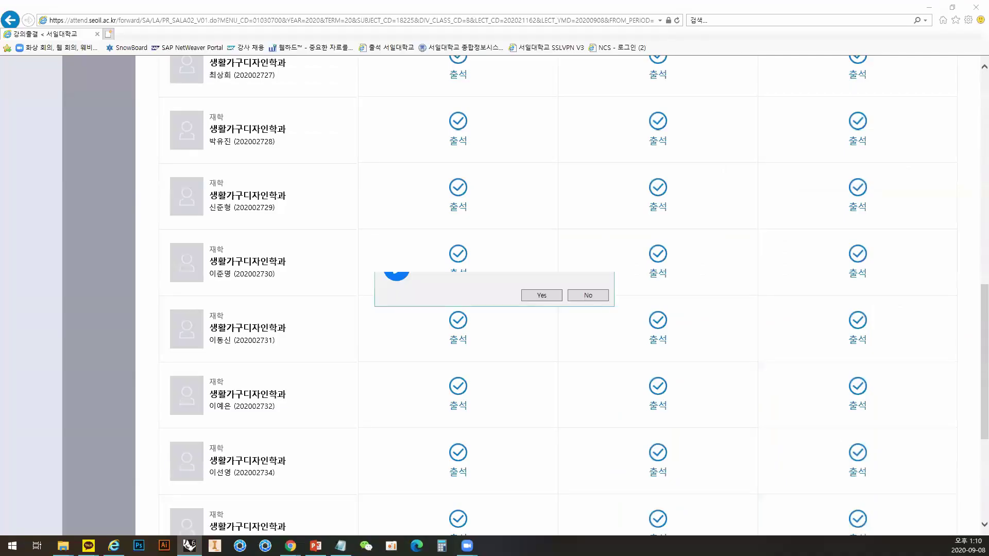
left_click(589, 293)
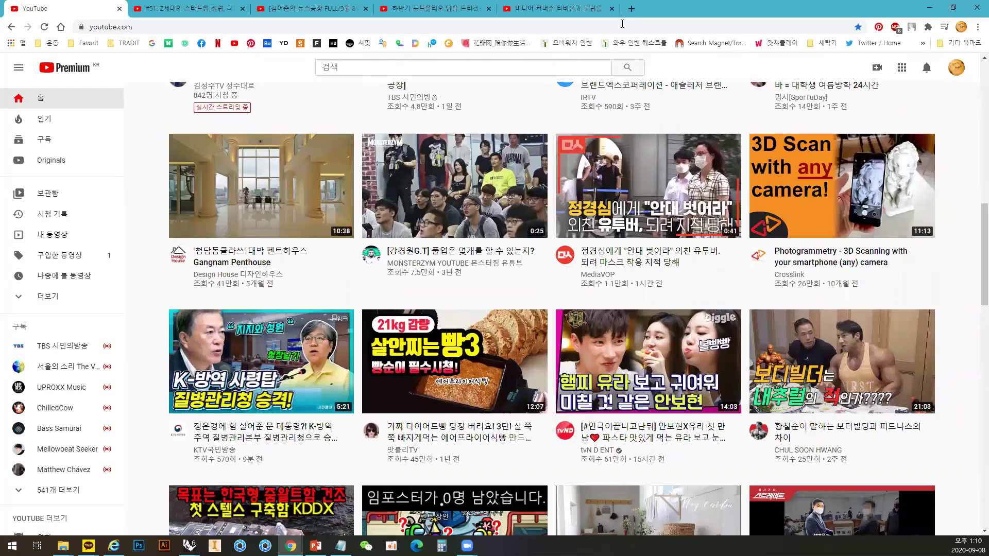
left_click(567, 8)
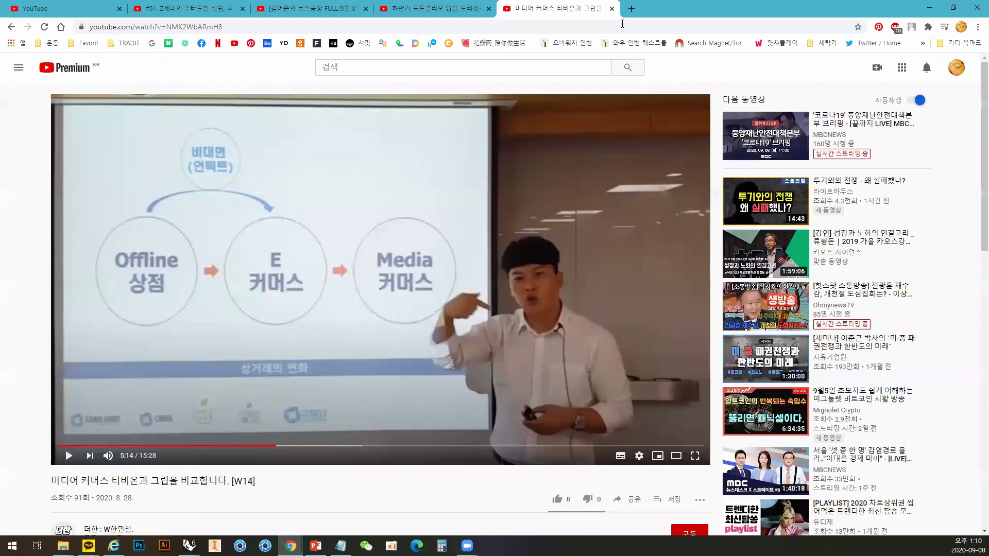
left_click(930, 9)
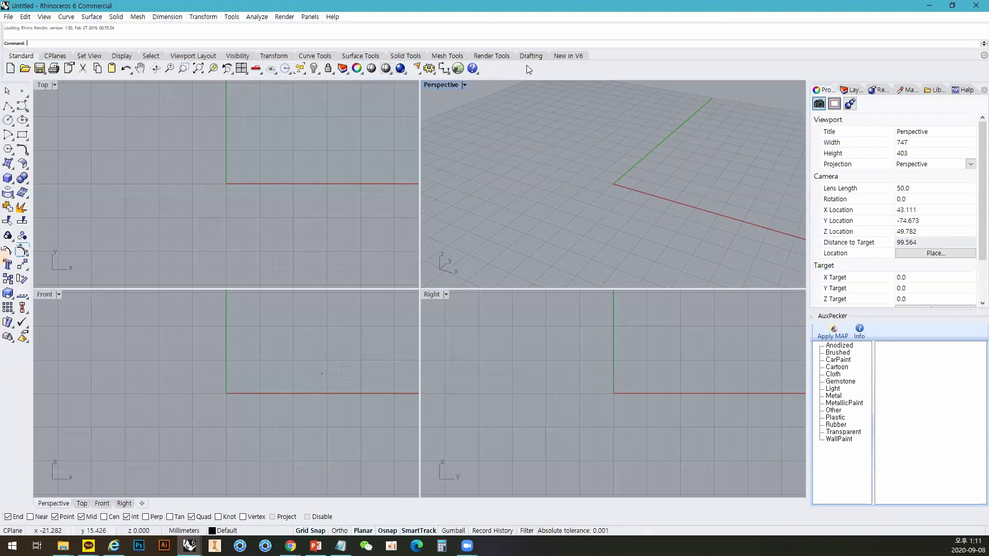
Look through the toolbar sets from CPlanes to New in V6, ending on the Standard set.
left_click(64, 57)
left_click(87, 56)
left_click(122, 56)
left_click(151, 56)
left_click(206, 57)
left_click(238, 56)
left_click(273, 57)
left_click(320, 57)
left_click(360, 57)
left_click(406, 56)
left_click(446, 56)
left_click(491, 57)
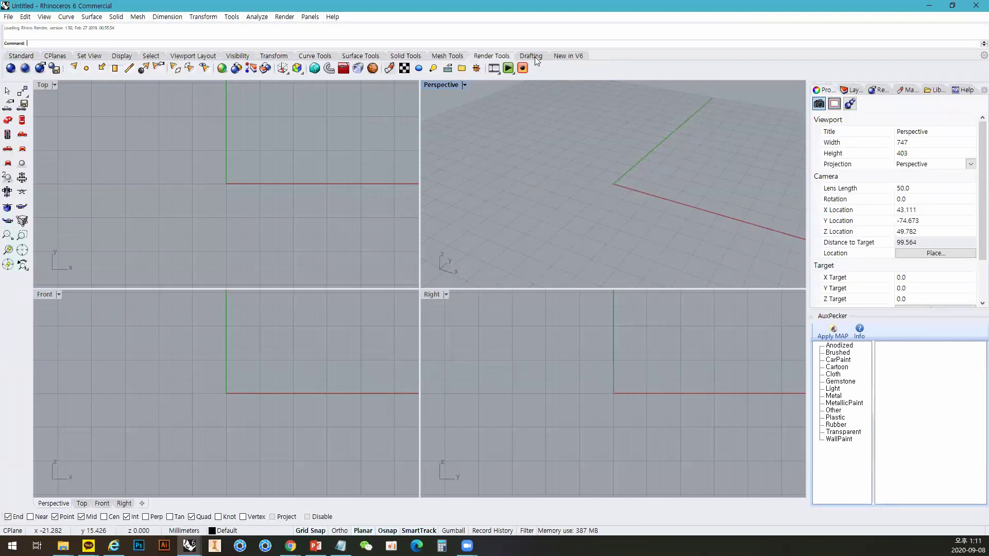
left_click(531, 57)
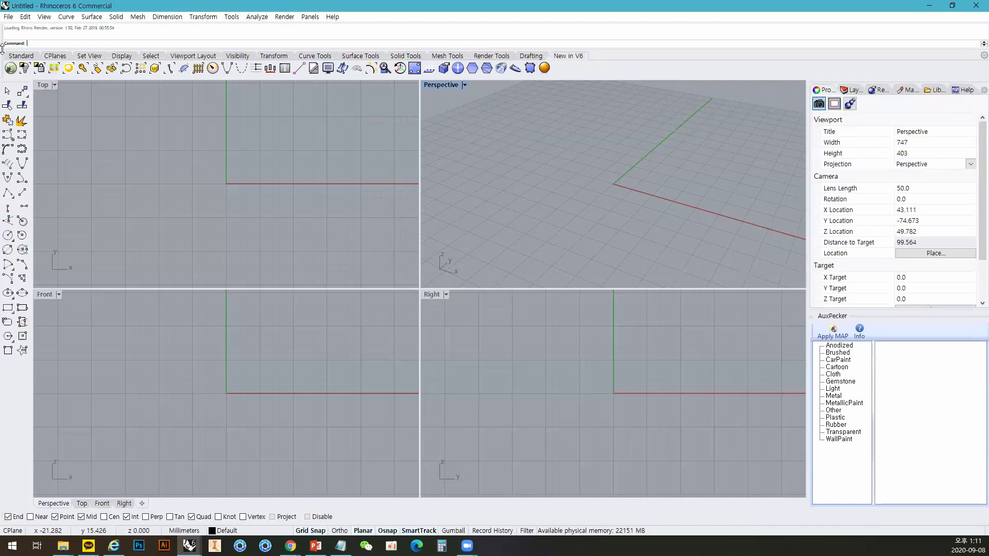
left_click(20, 57)
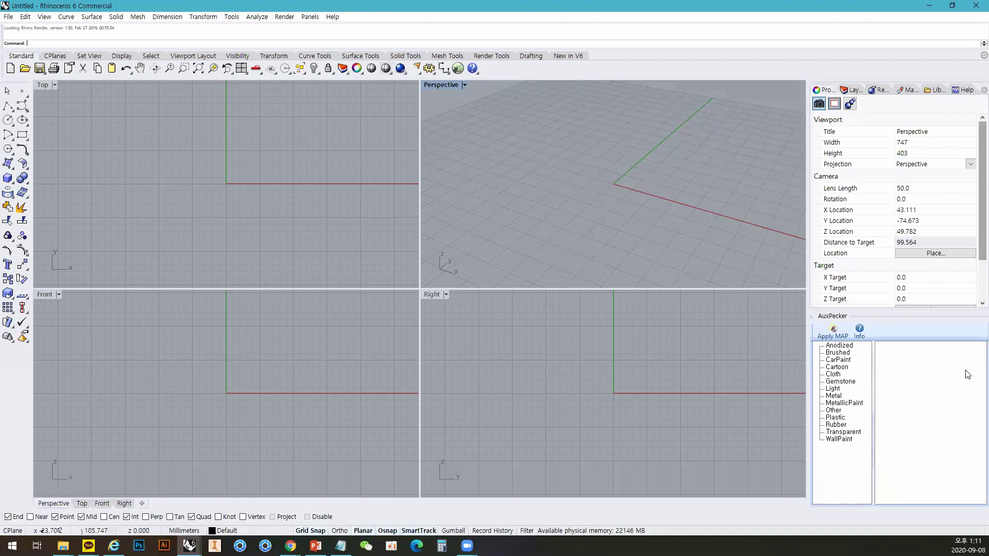
Examine the layer, rendering and material settings of the empty model, ending on the viewport properties.
left_click(844, 91)
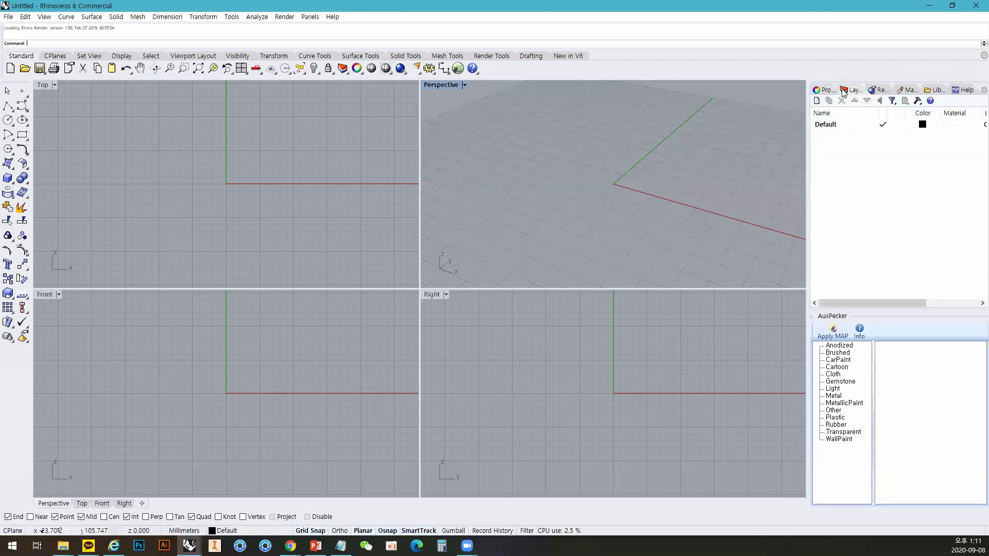
left_click(828, 91)
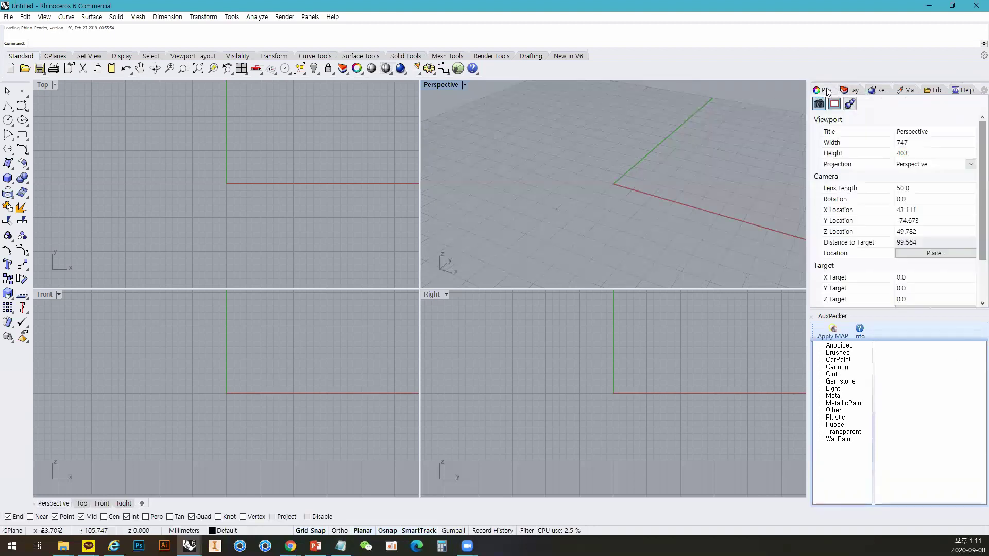
left_click(874, 91)
left_click(913, 91)
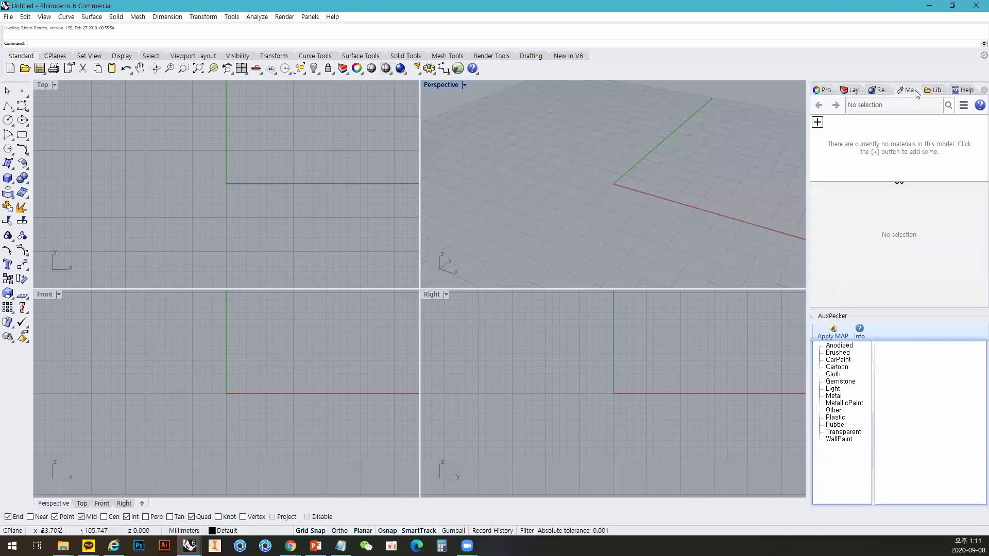
left_click(851, 91)
left_click(826, 91)
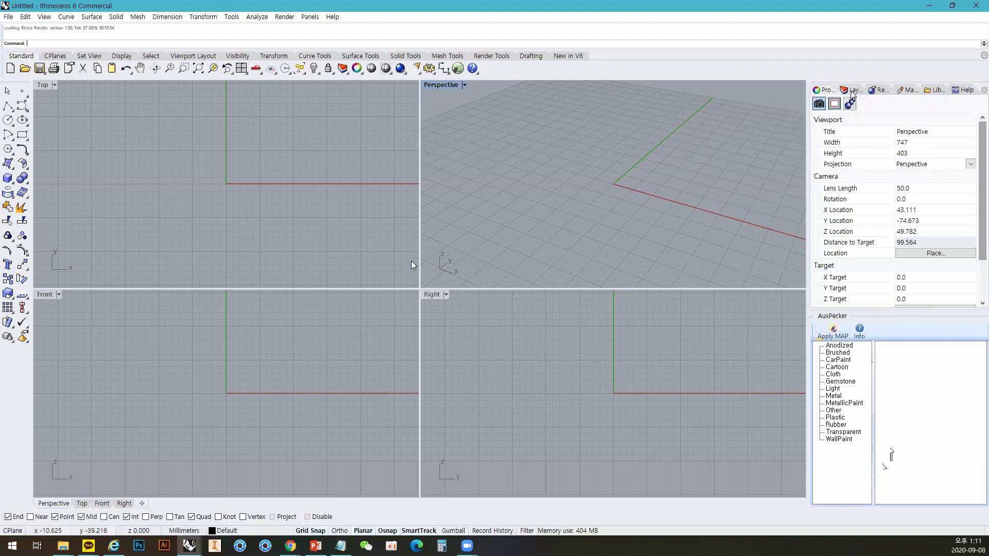
Draw a solid box from two base corners and a height in the Perspective view, and show that view shaded.
left_click(7, 178)
left_click(490, 160)
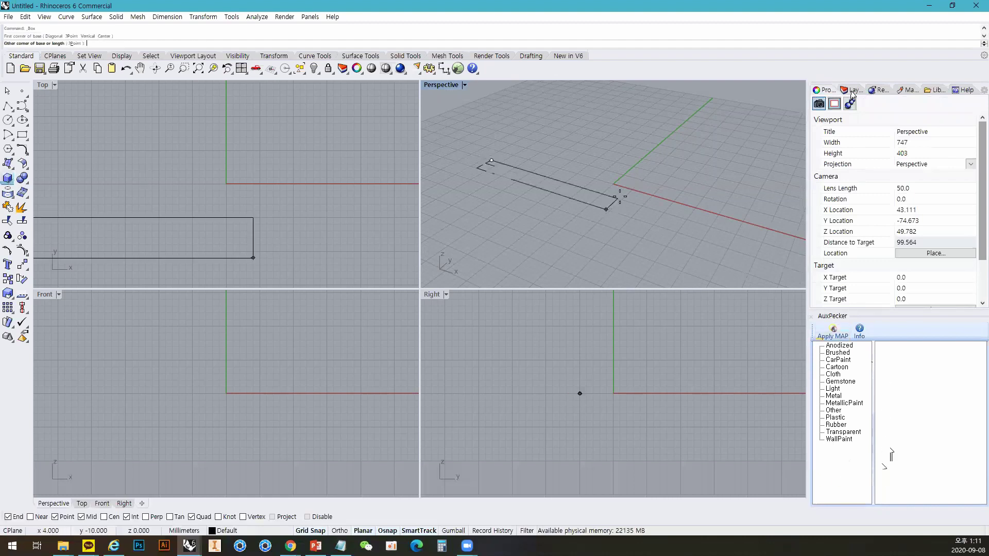
left_click(664, 146)
left_click(653, 312)
right_click_drag(622, 176, 722, 172)
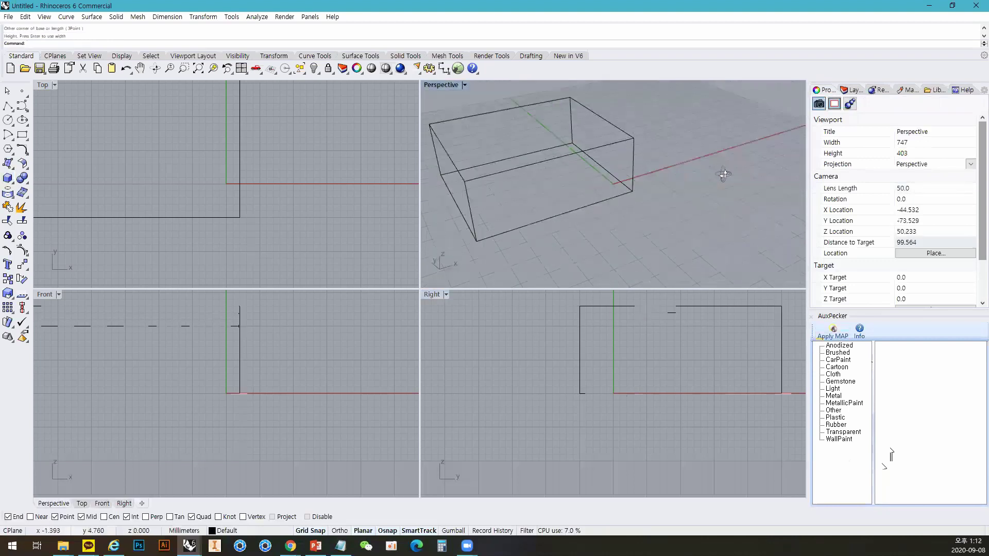
left_click(386, 69)
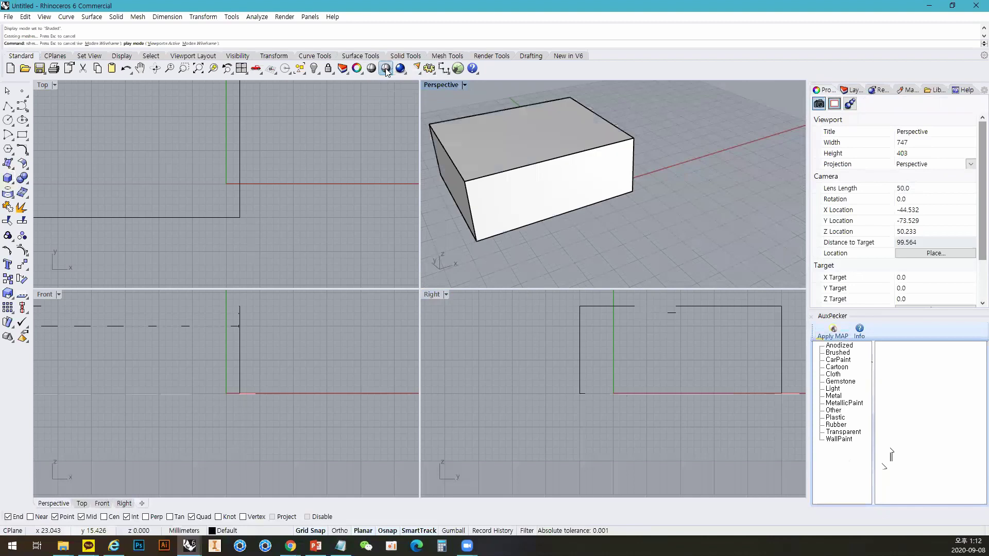
right_click_drag(530, 199, 691, 176)
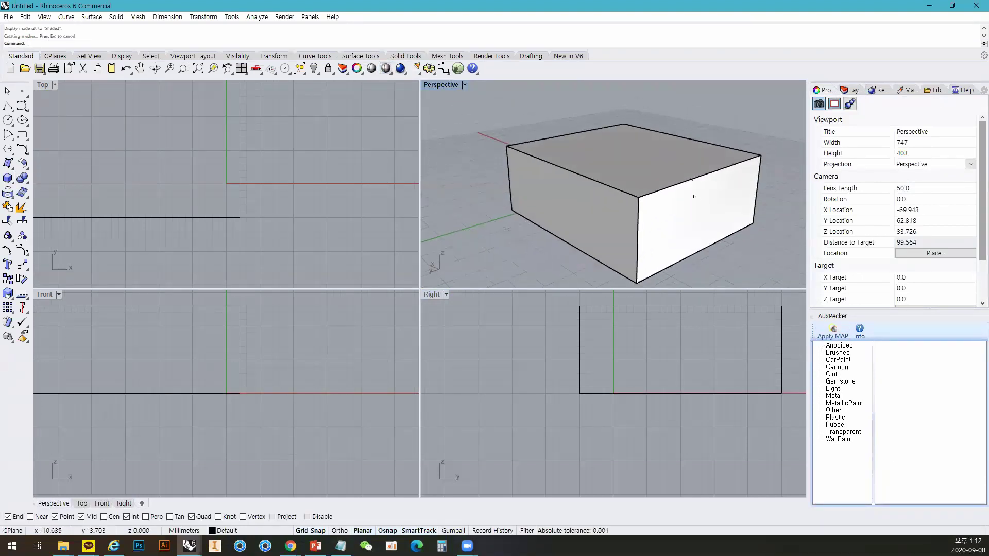
Apply the CarPaint material Red.jpg from AuxPecker to the box.
left_click(689, 216)
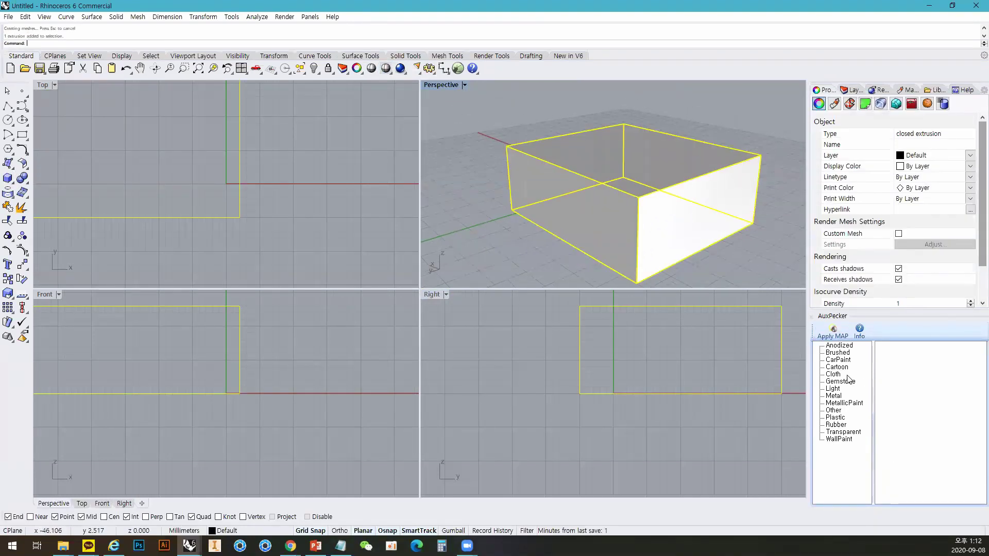
left_click(839, 360)
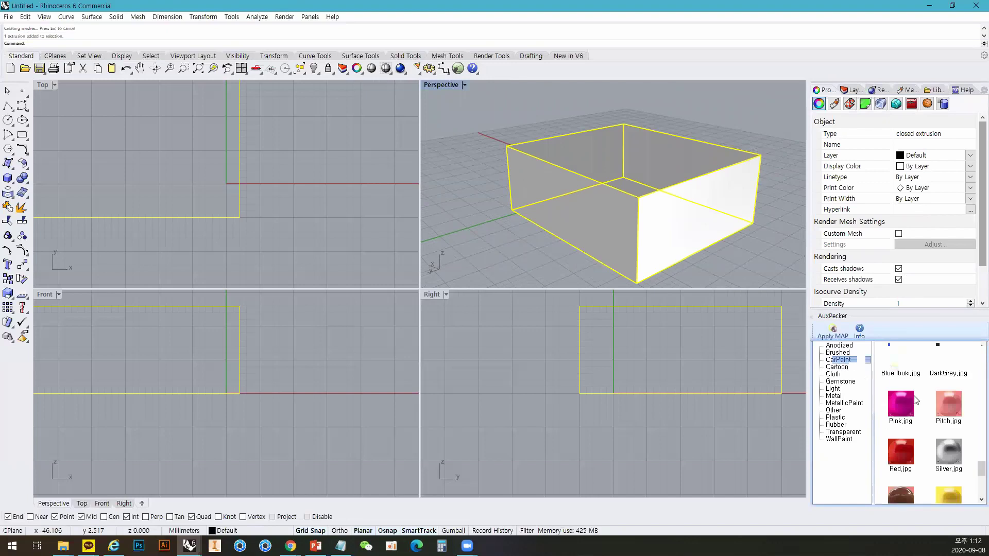
left_click(905, 451)
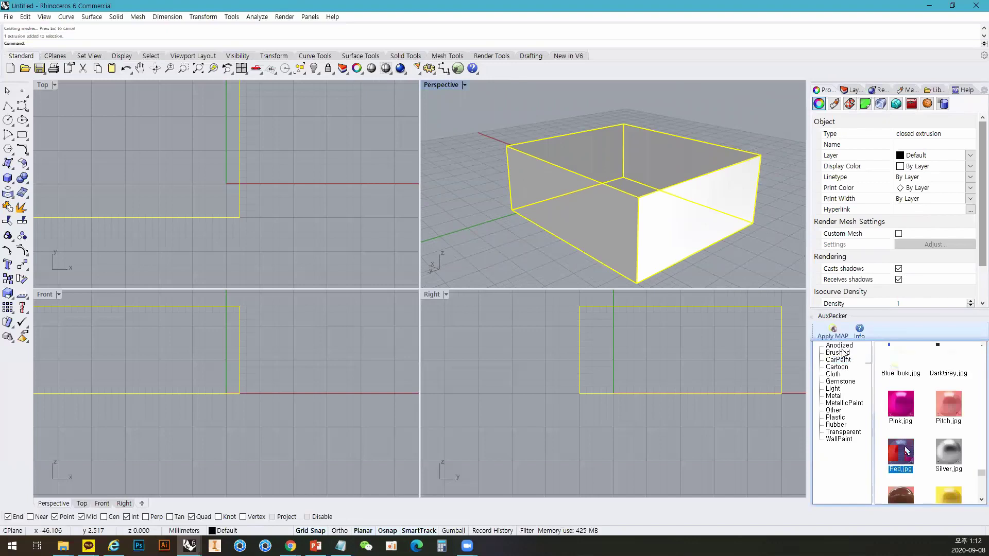
left_click(832, 334)
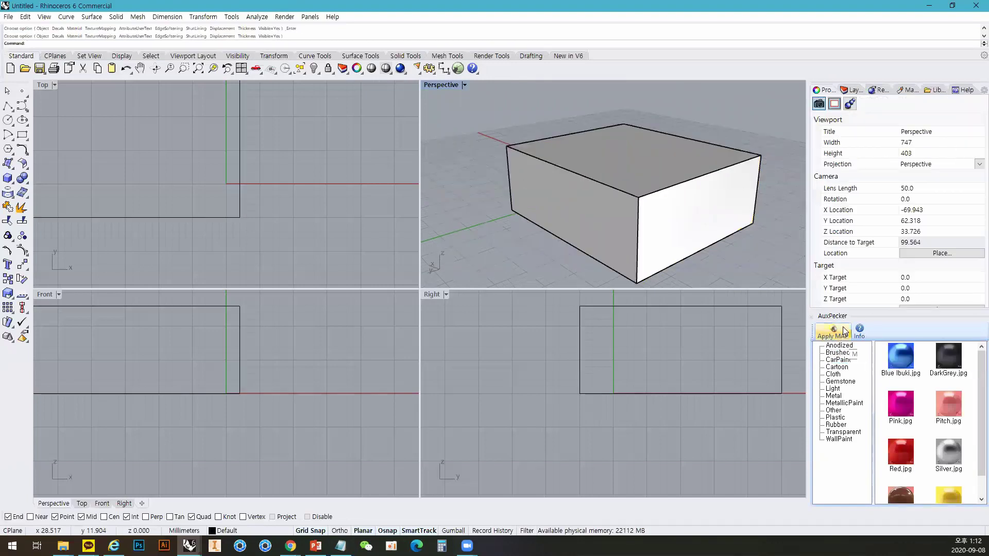
Set the Perspective view's display mode to Rendered and inspect the box from several angles.
left_click(435, 85)
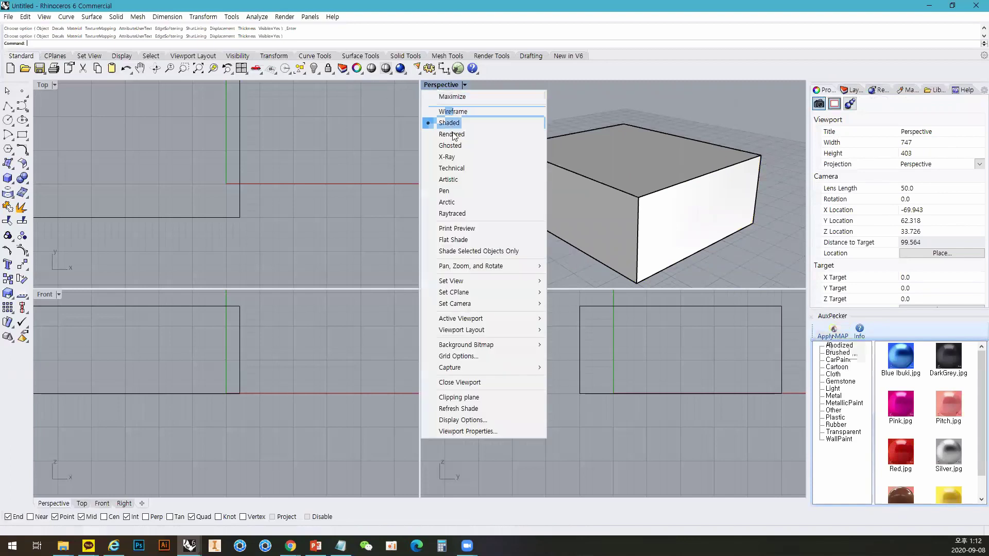
left_click(454, 136)
right_click_drag(580, 186, 783, 192)
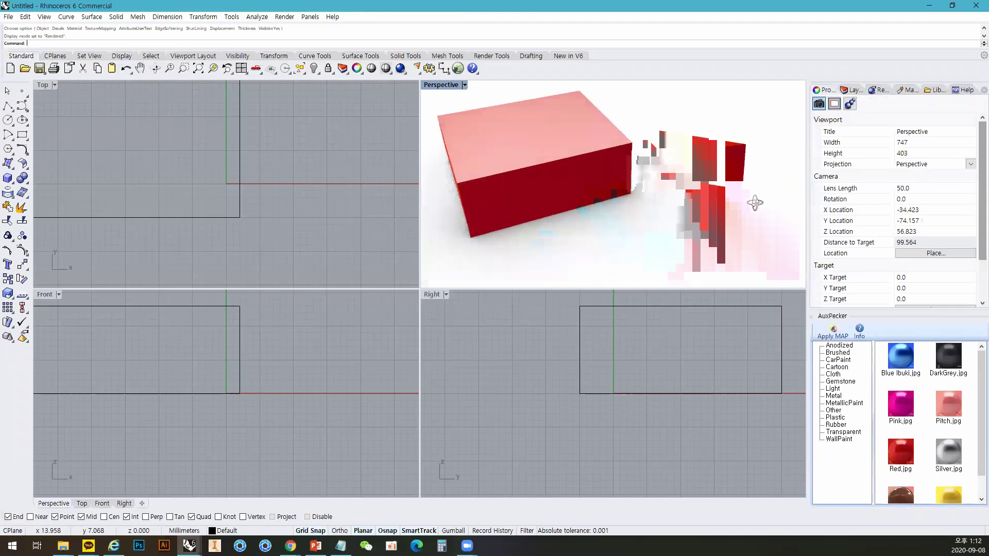
right_click_drag(612, 269, 712, 206)
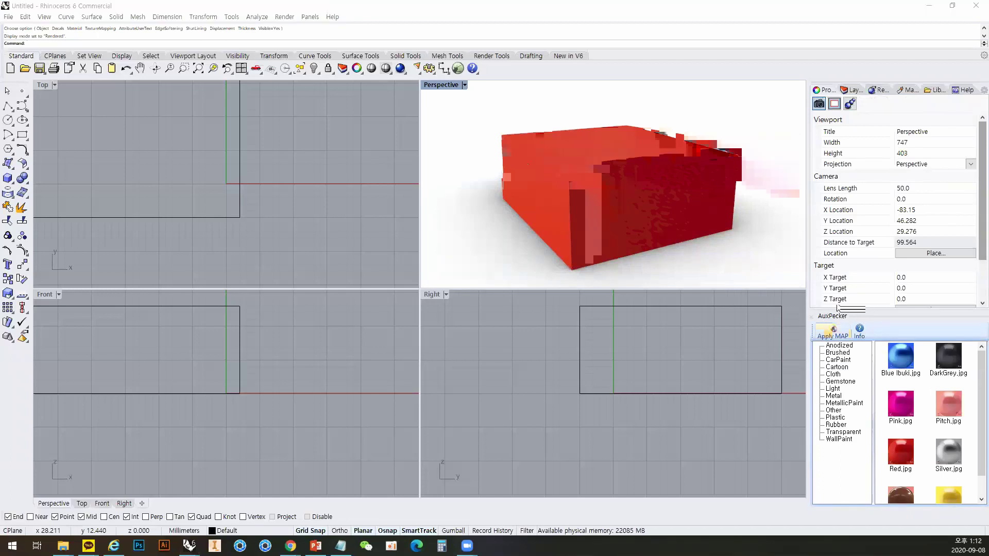
Switch to Chrome, search the web for "food4rhino" and open the Food4Rhino website.
key("alt+Tab")
left_click(491, 29)
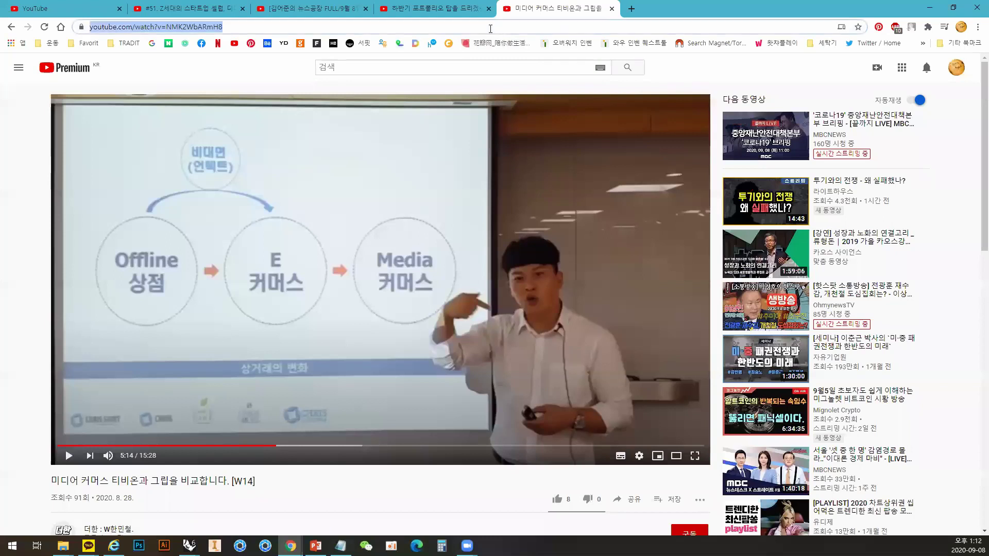
type("food")
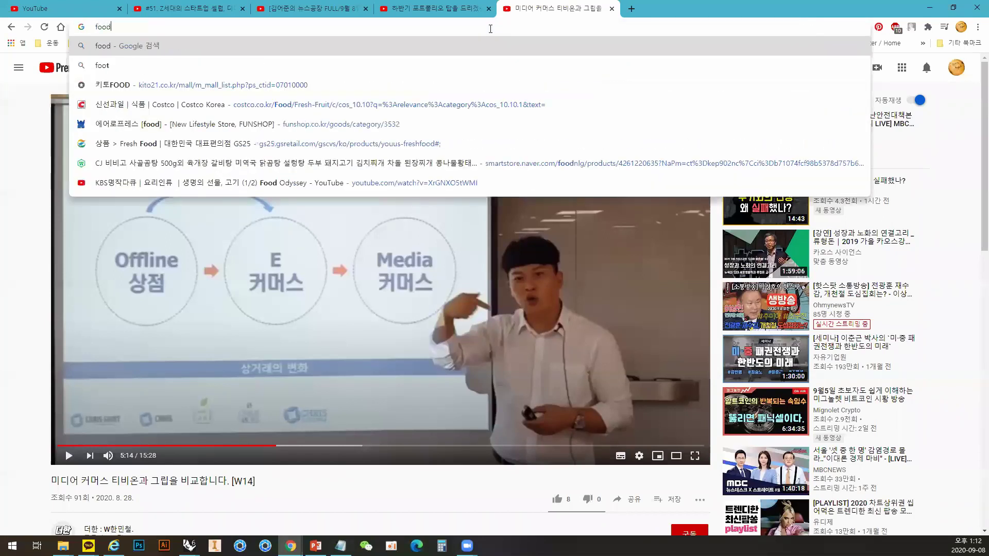
type("4rhino")
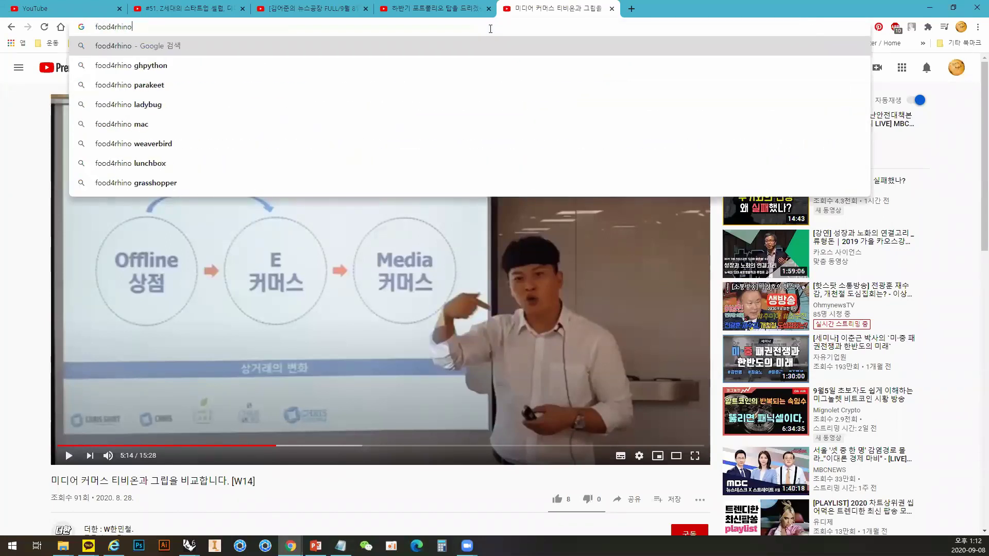
key("Return")
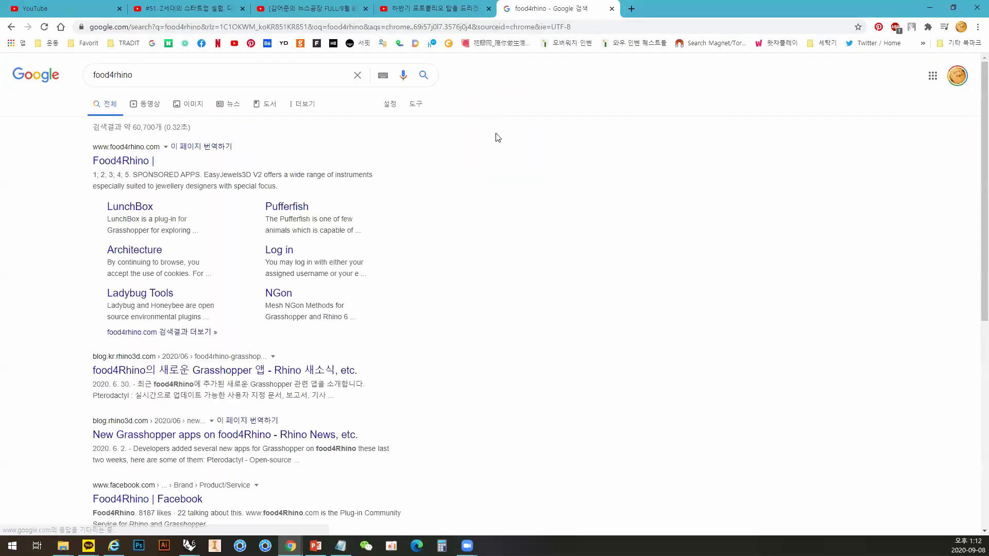
left_click(140, 148)
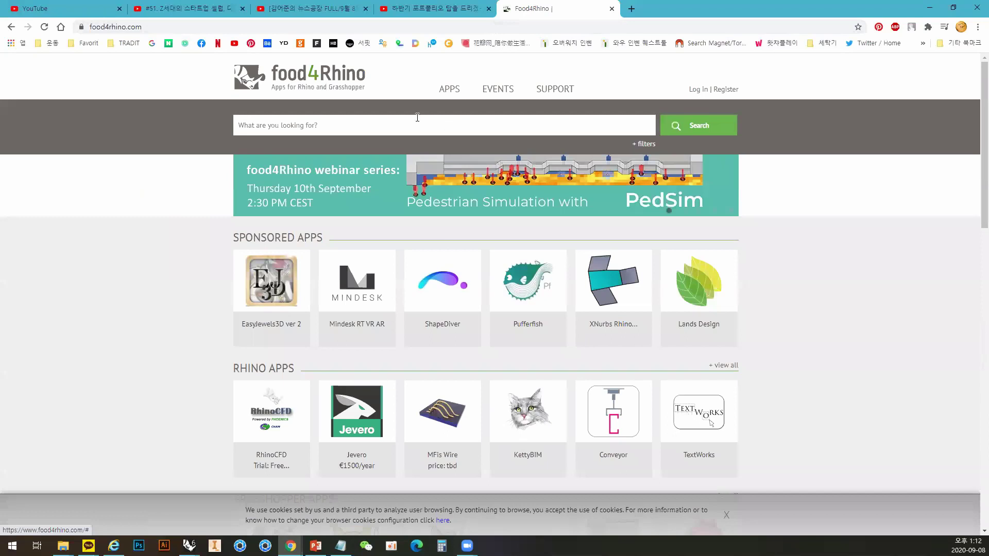
Search the Food4Rhino apps for "peaker".
left_click(418, 123)
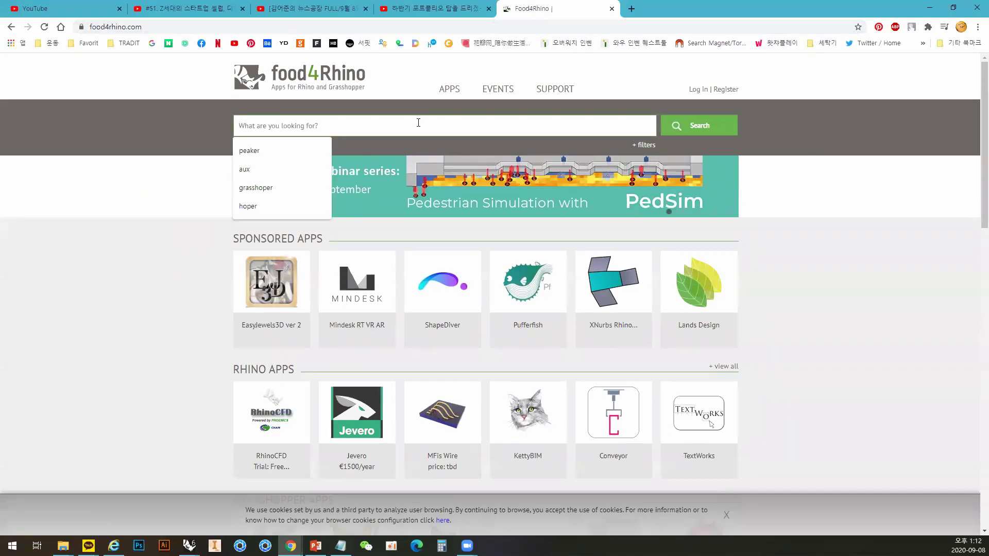
left_click(284, 150)
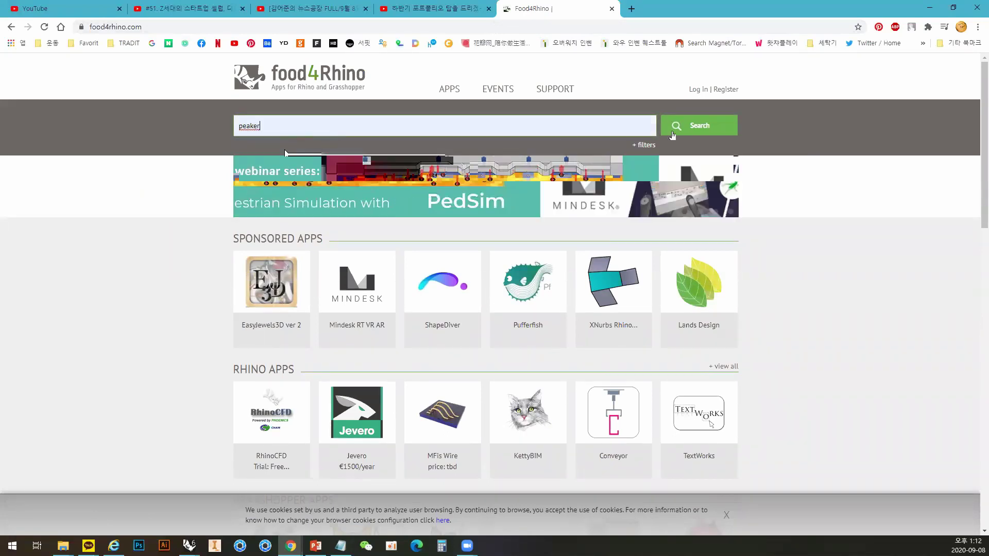
left_click(694, 126)
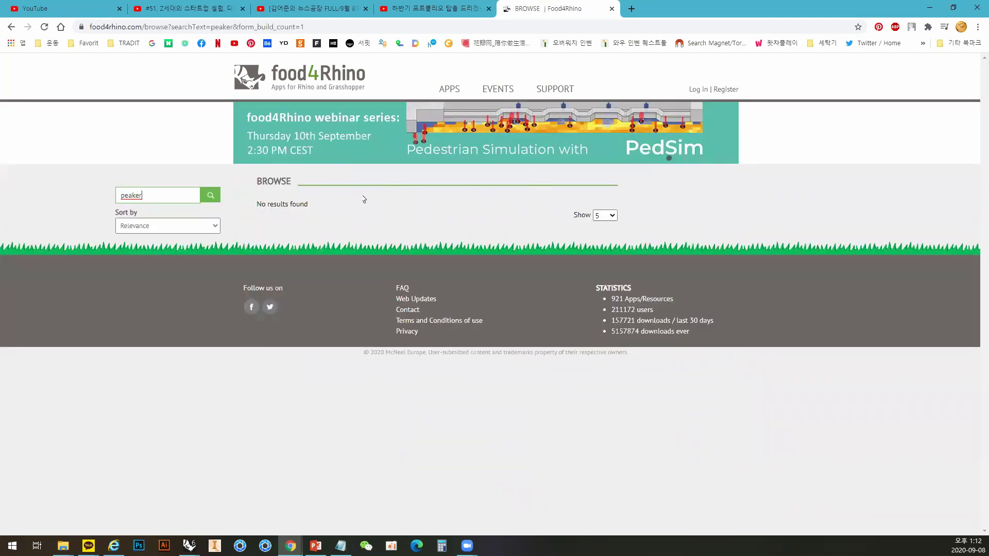
Retry the plug-in search, look through the Food4Rhino front page sections and open the full Apps listing.
left_click(146, 201)
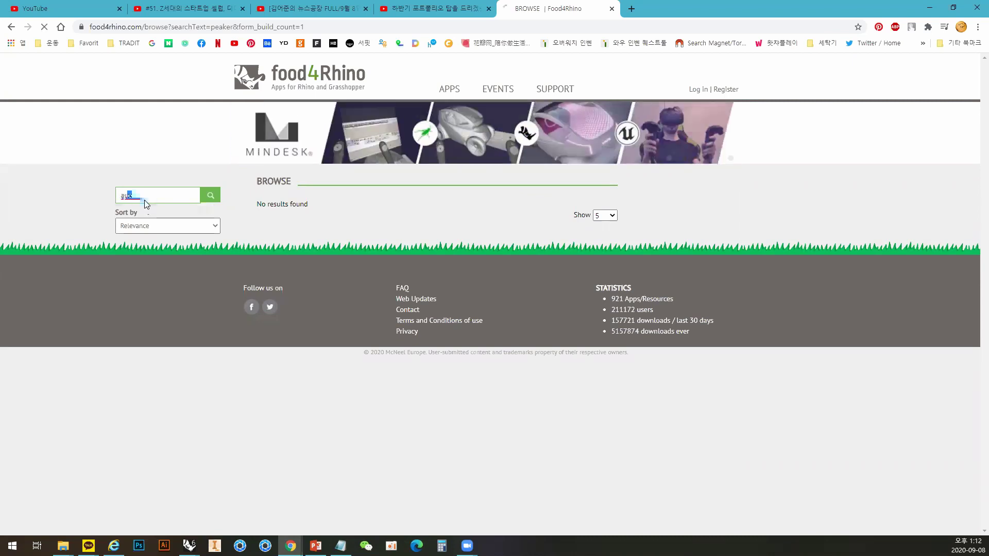
key("Return")
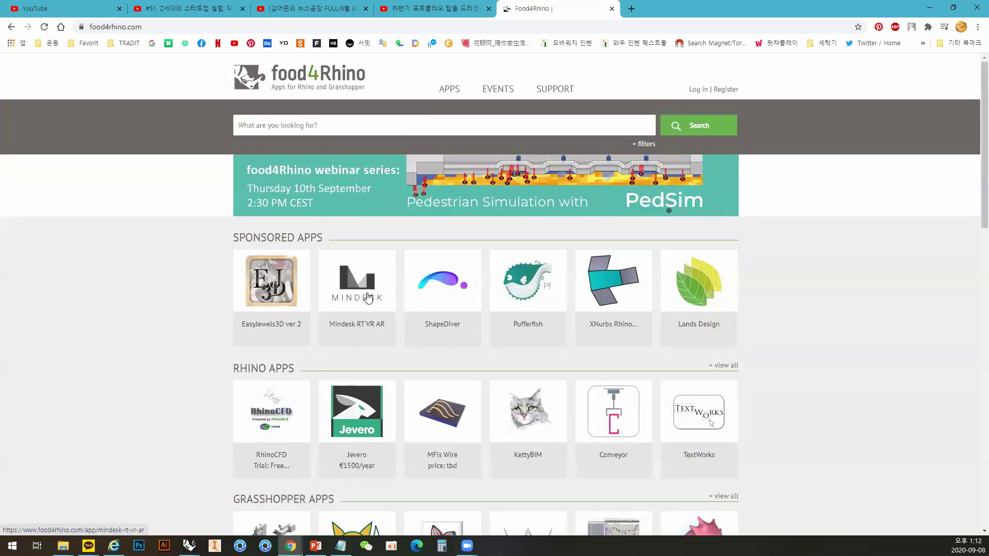
scroll(401, 361, "down", 7)
scroll(403, 365, "down", 8)
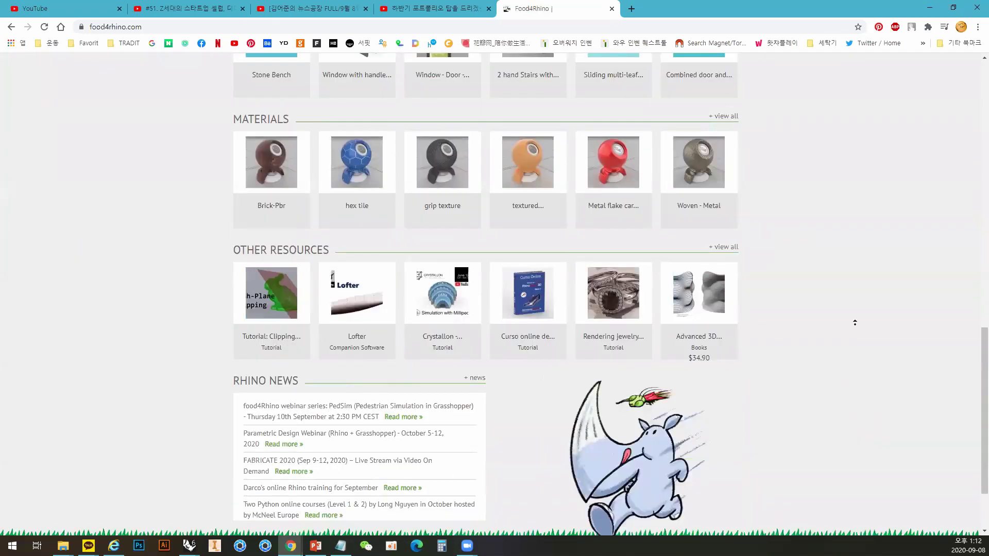
scroll(857, 390, "up", 20)
left_click(454, 92)
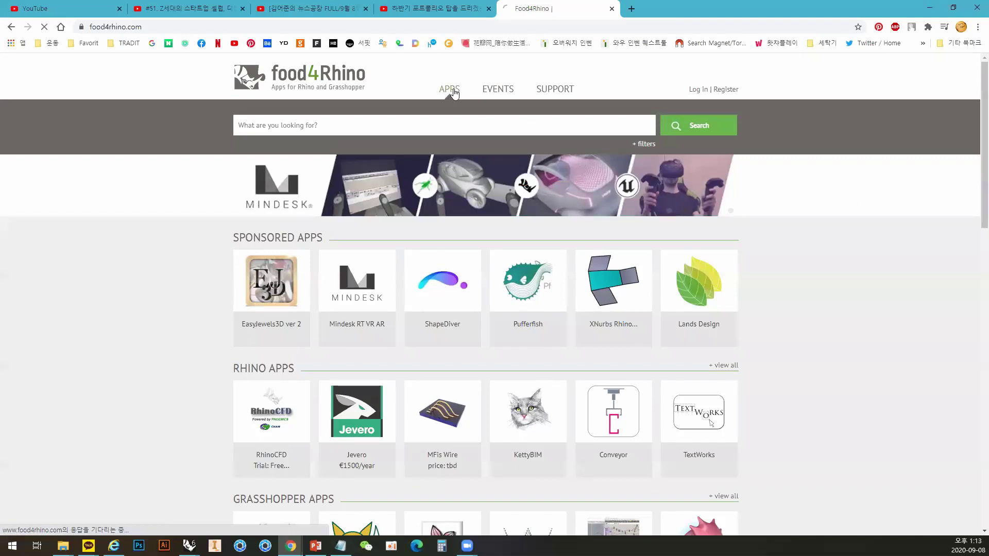
scroll(548, 319, "down", 2)
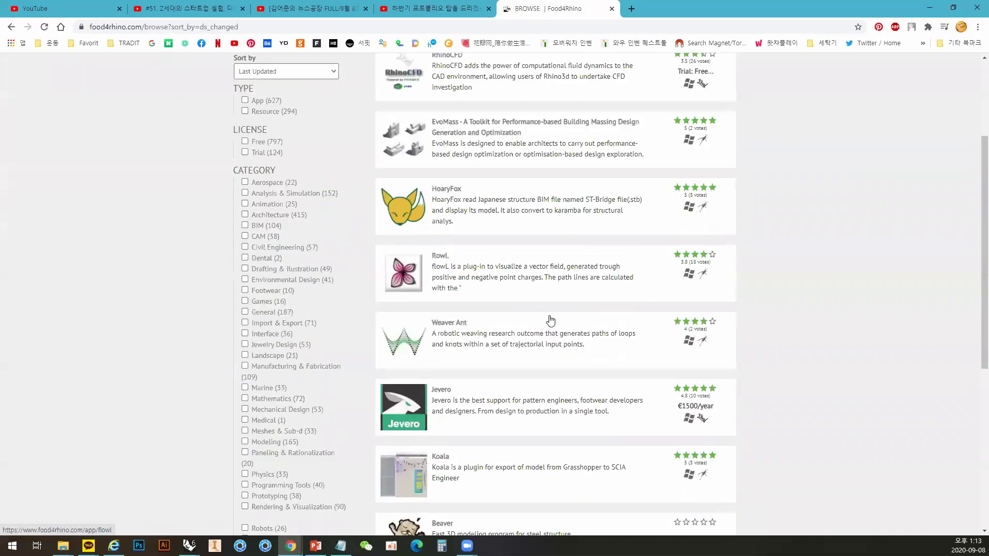
scroll(550, 320, "up", 1)
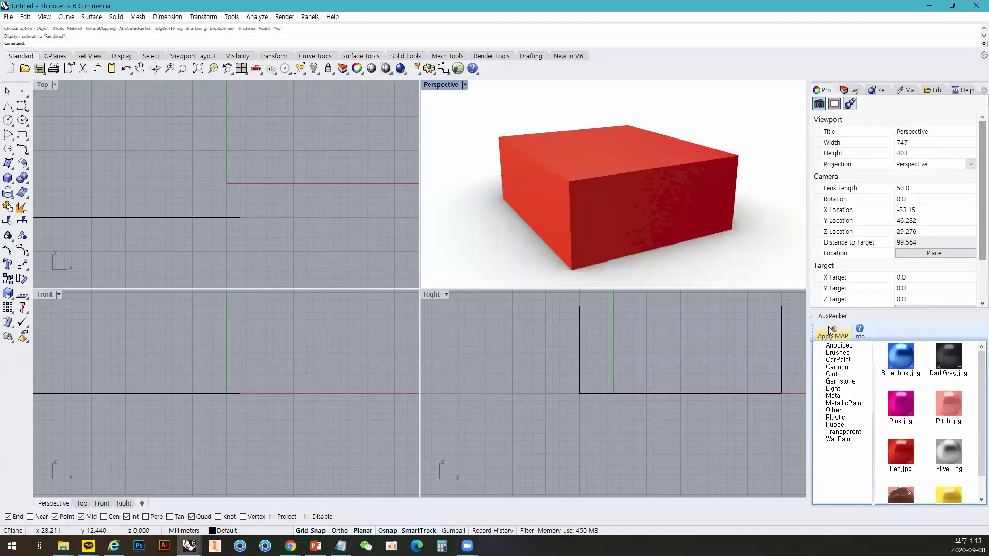
Search the Food4Rhino apps for "aux" and open the Auxpecker page.
key("alt+Tab")
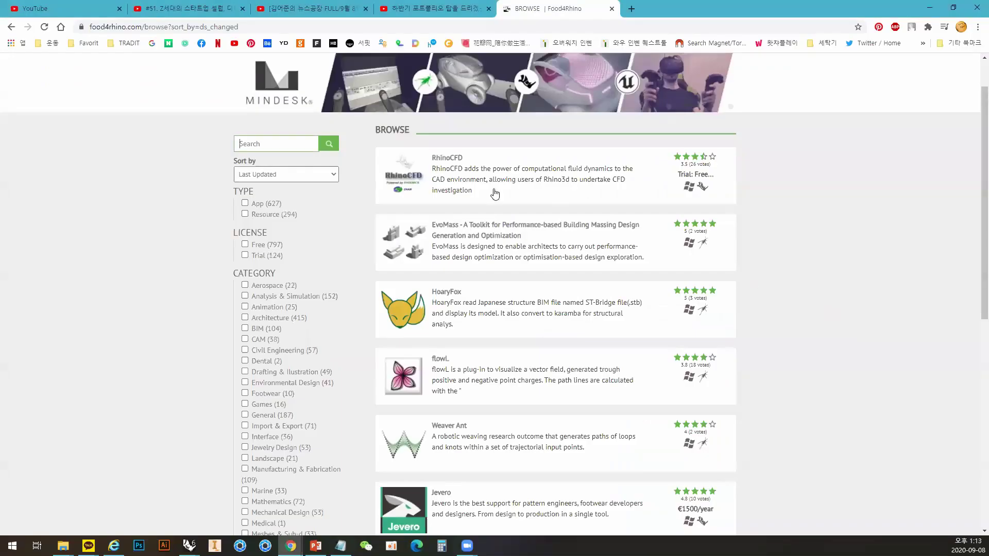
left_click(299, 144)
type("au")
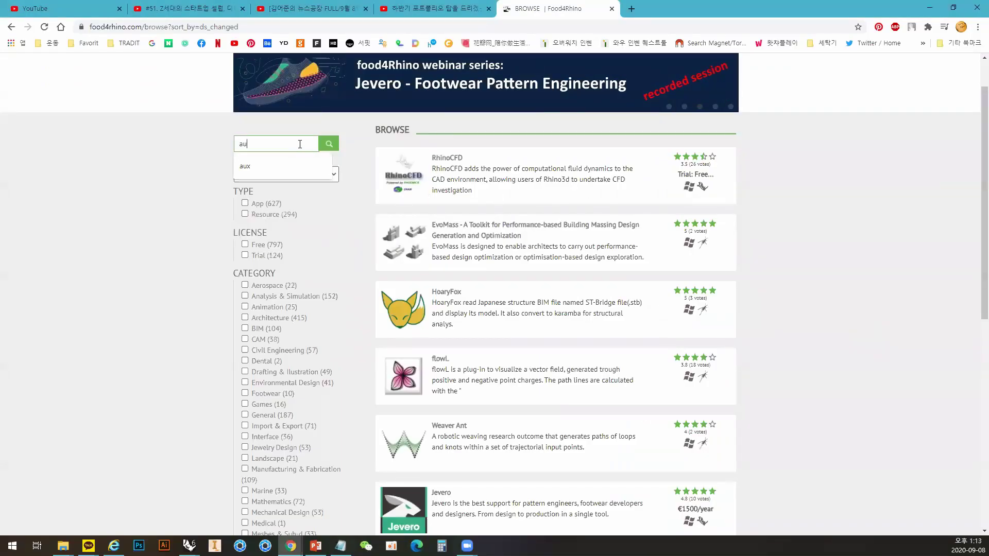
type("x")
left_click(328, 146)
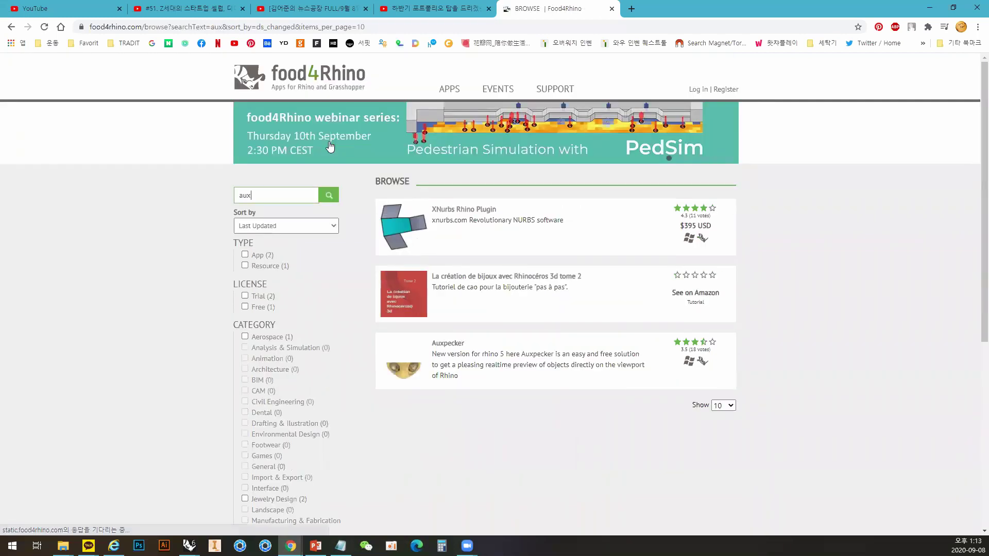
left_click(453, 348)
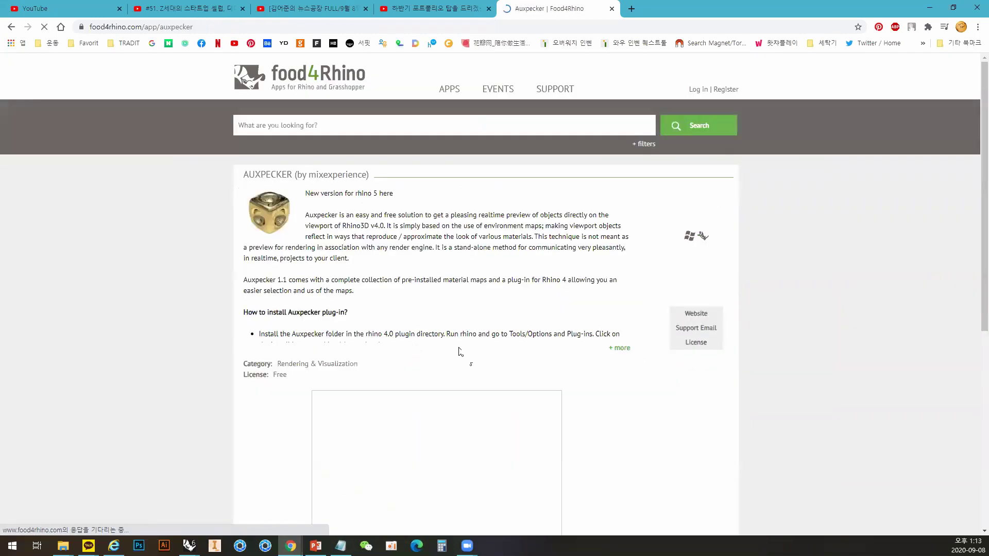
Examine the Auxpecker page's description, preview image and downloads section, and return to the Food4Rhino front page.
scroll(557, 384, "down", 1)
scroll(558, 385, "down", 9)
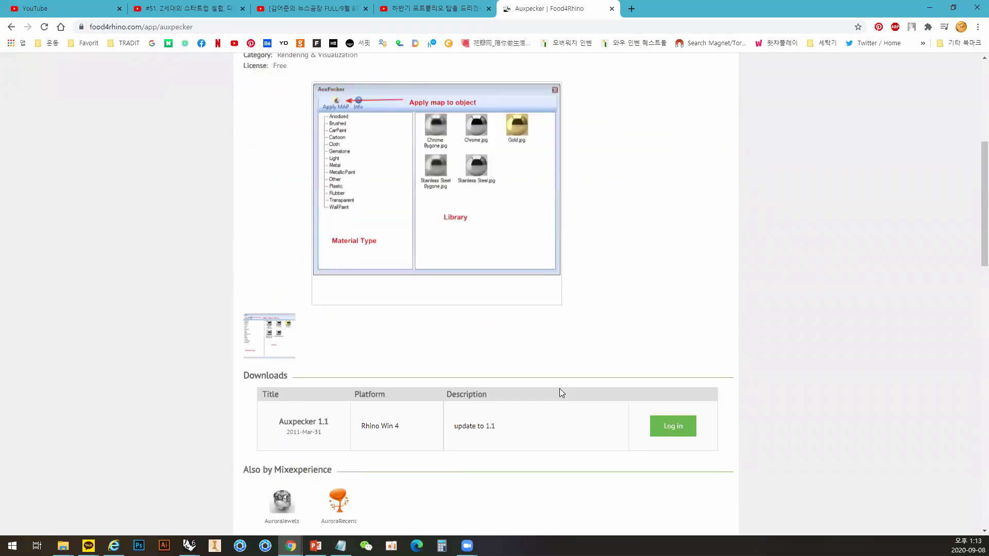
scroll(561, 393, "up", 10)
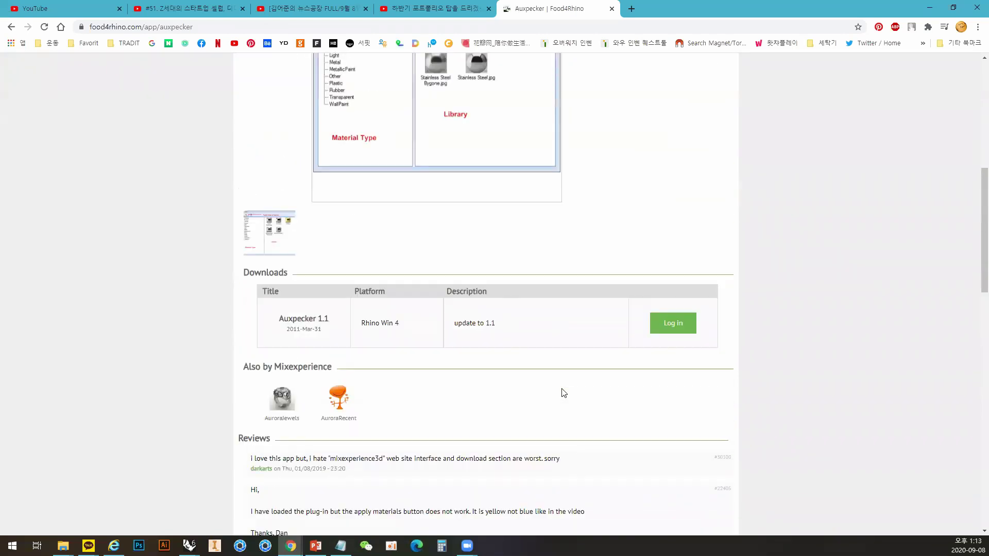
left_click(290, 28)
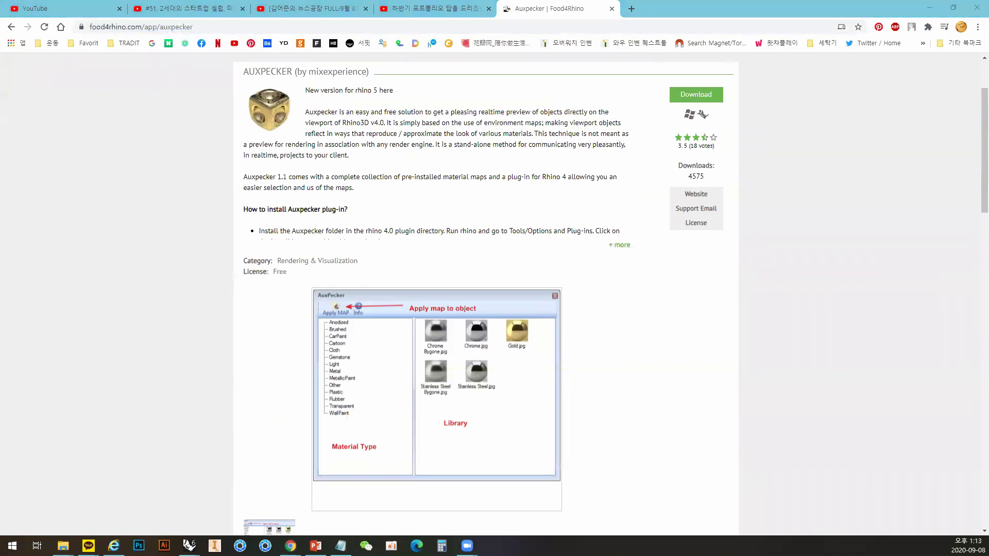
scroll(748, 394, "up", 2)
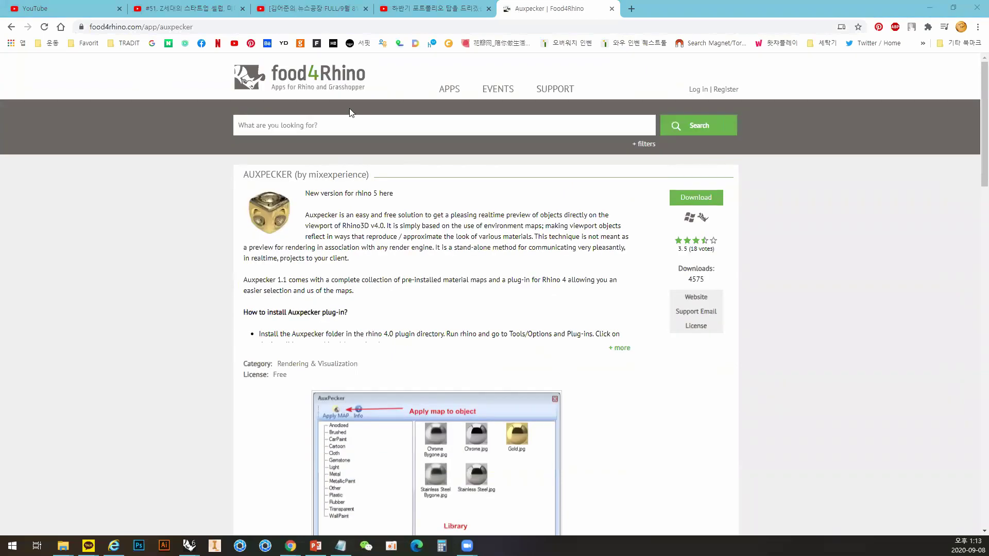
left_click(328, 91)
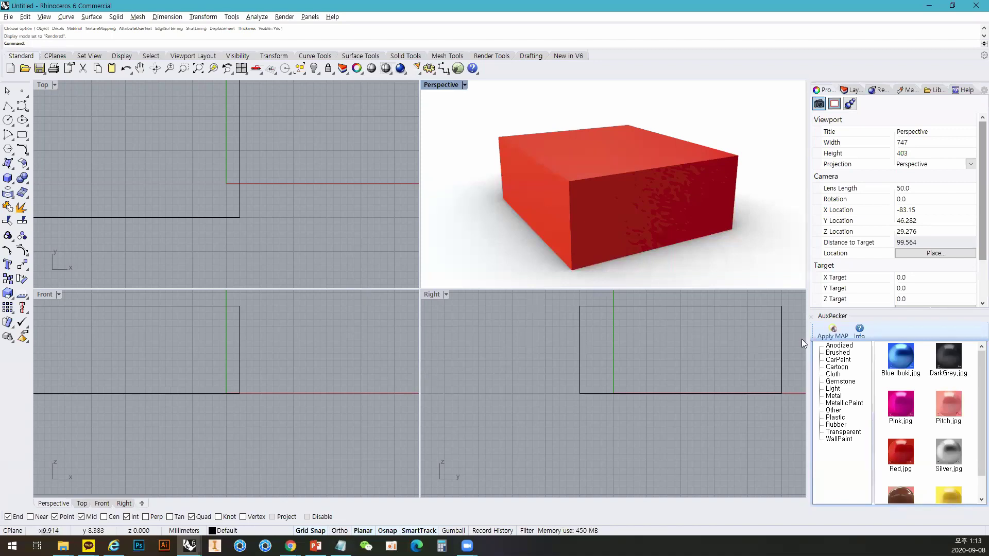
Switch to Rhino and apply the AuxPecker CarPaint material Pitch.jpg to the box.
left_click(642, 237)
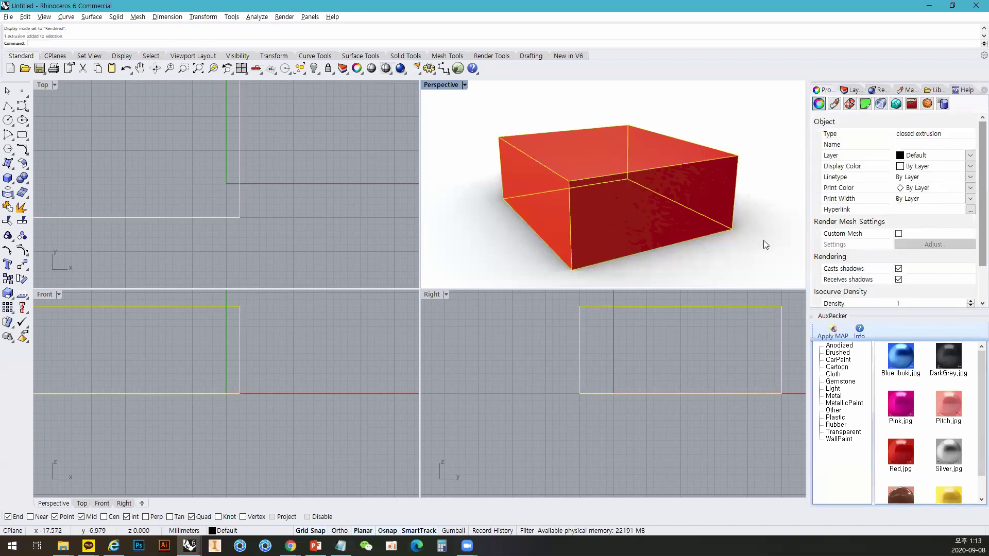
left_click(832, 330)
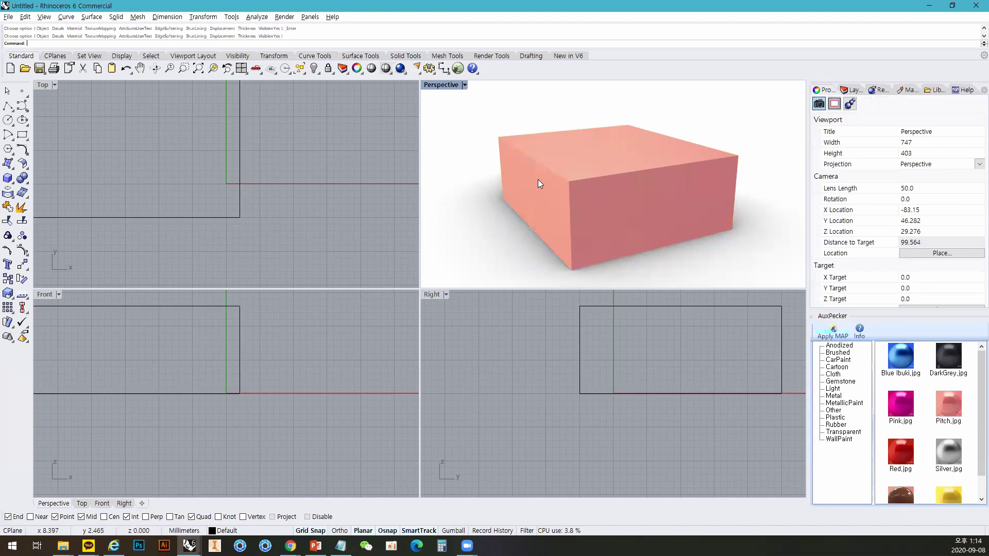
mouse_move(546, 173)
right_mouse_down()
mouse_move(684, 192)
mouse_move(547, 178)
right_mouse_up()
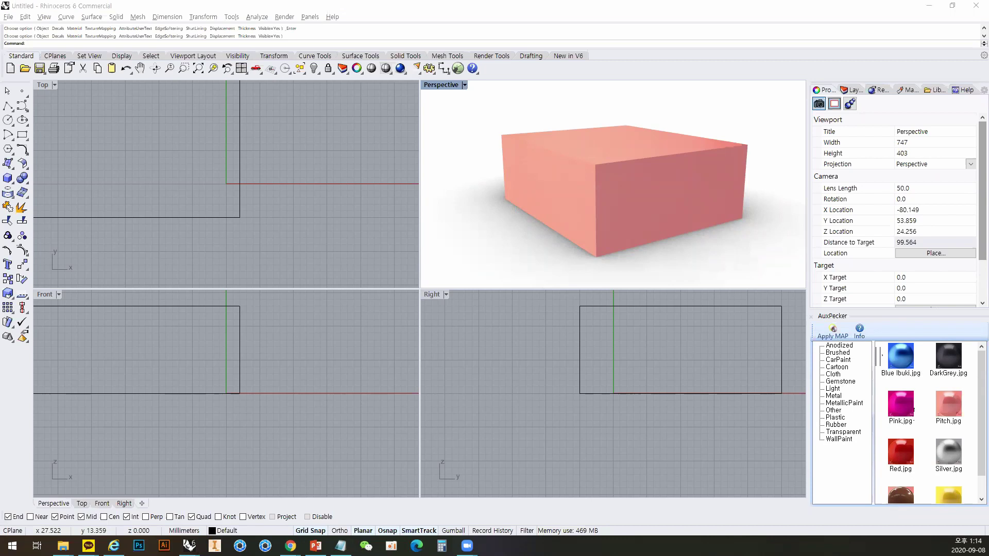
Switch to Chrome and examine the Food4Rhino front page's app, script, style, material and other resource sections.
key("alt+Tab")
scroll(547, 396, "down", 5)
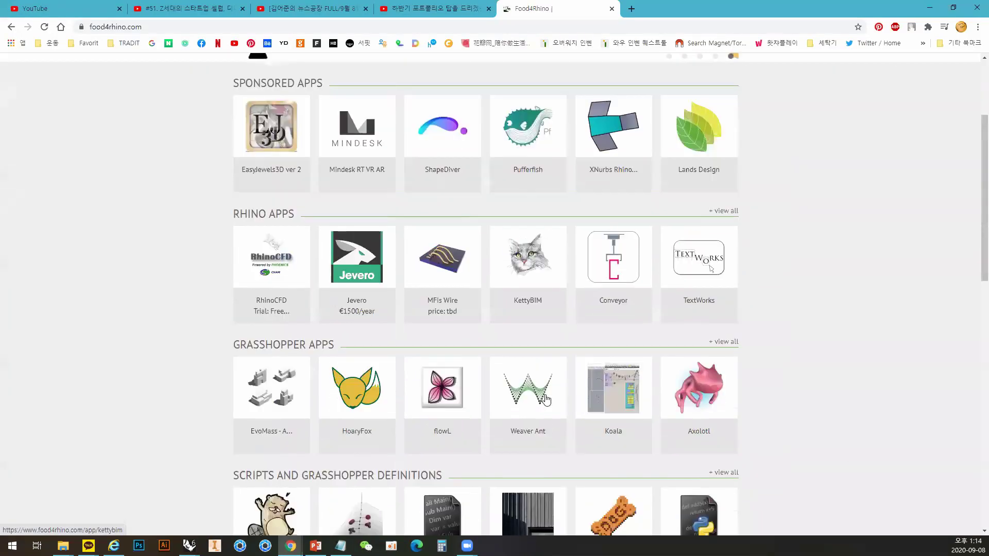
scroll(545, 396, "down", 2)
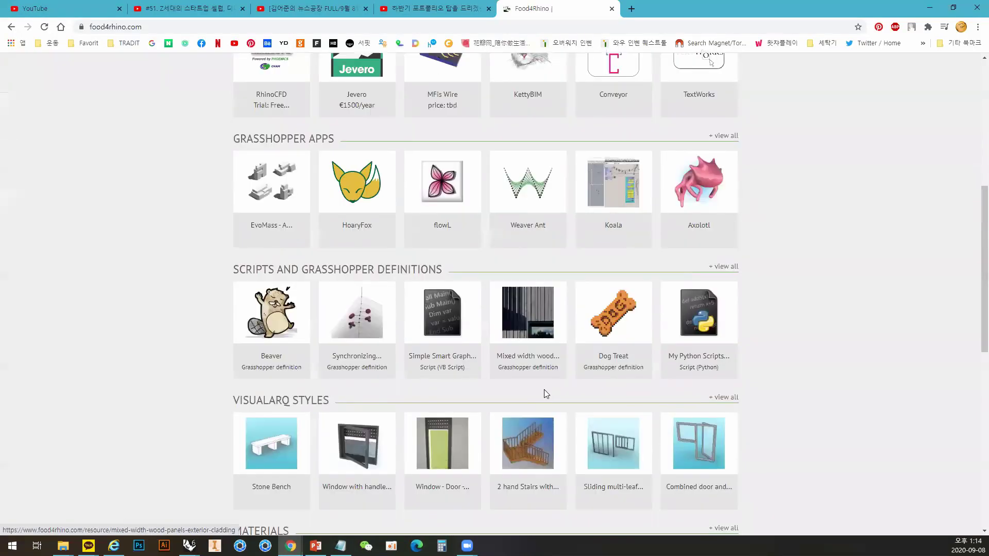
scroll(546, 394, "down", 8)
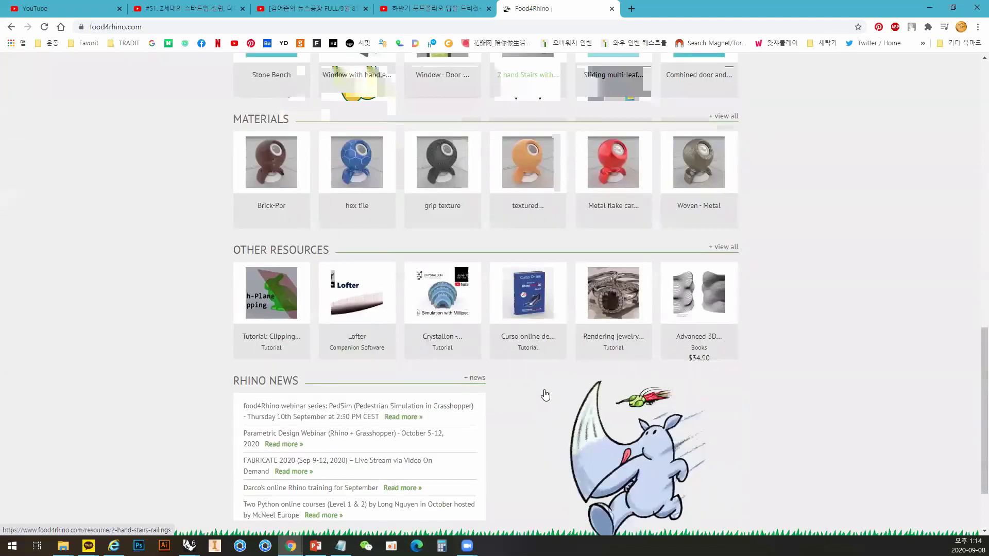
scroll(546, 395, "down", 3)
key("Home")
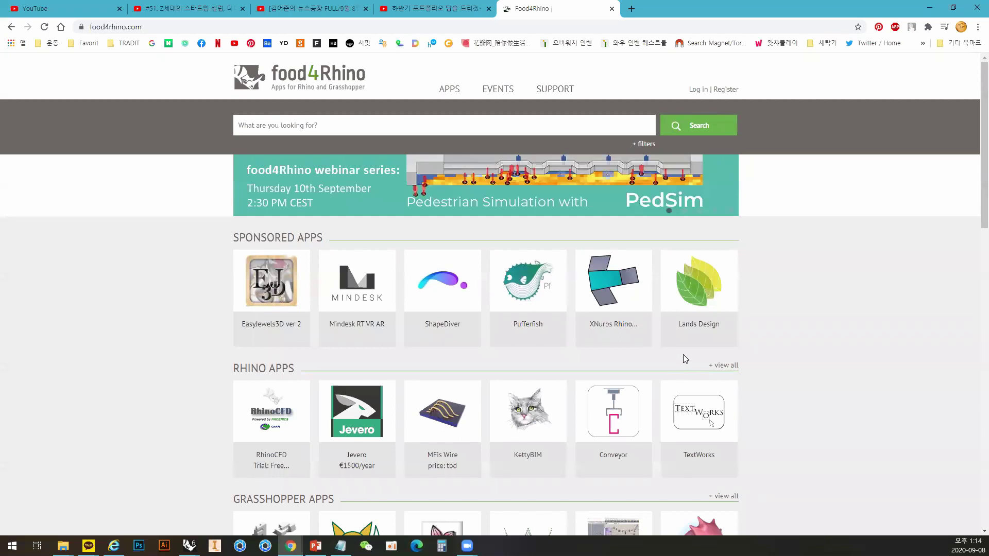
scroll(684, 358, "down", 4)
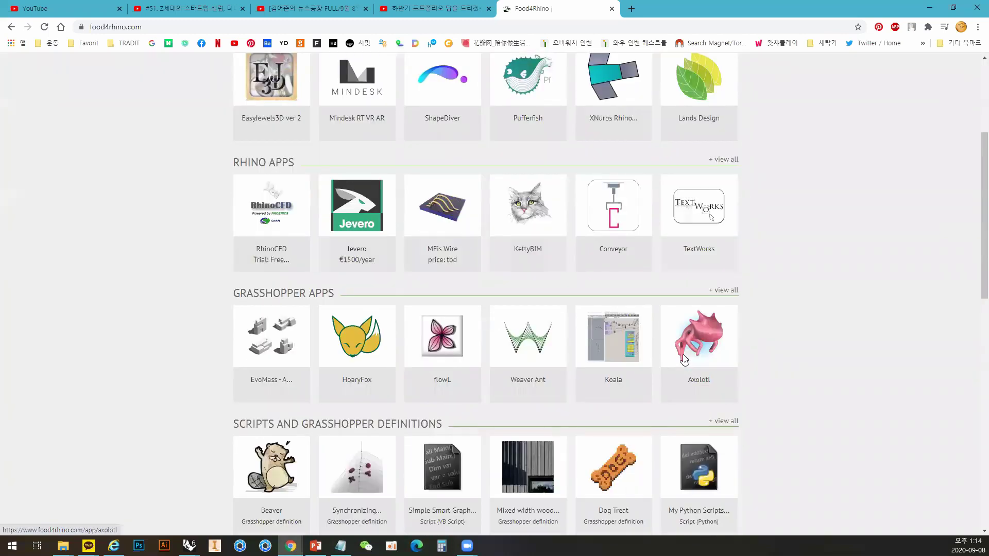
scroll(683, 359, "down", 4)
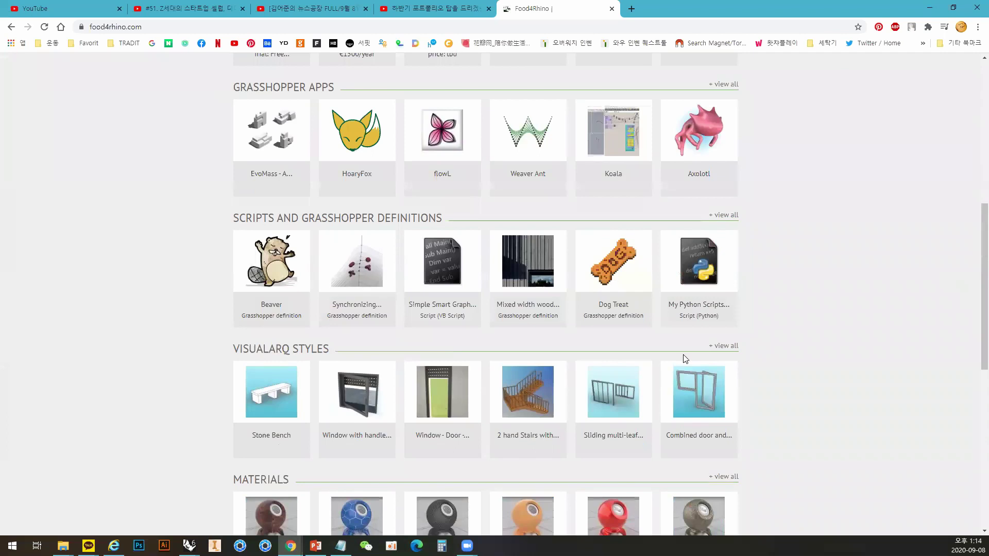
scroll(685, 359, "down", 3)
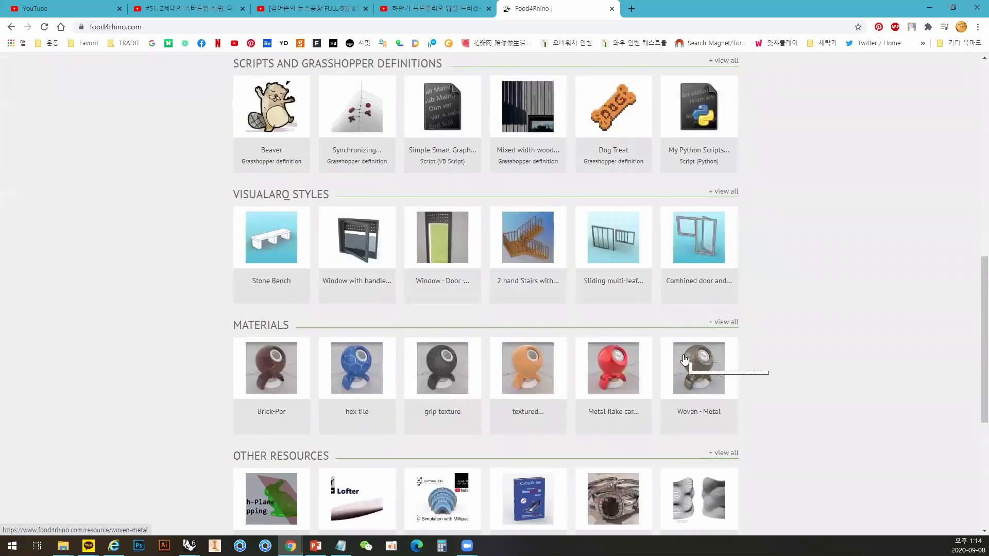
scroll(684, 359, "down", 2)
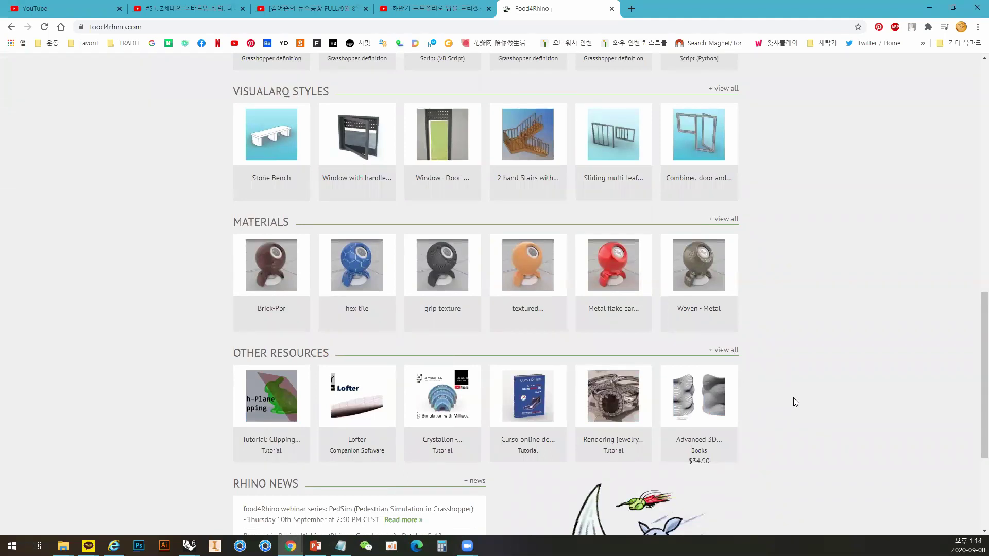
scroll(793, 397, "up", 12)
scroll(796, 399, "up", 1)
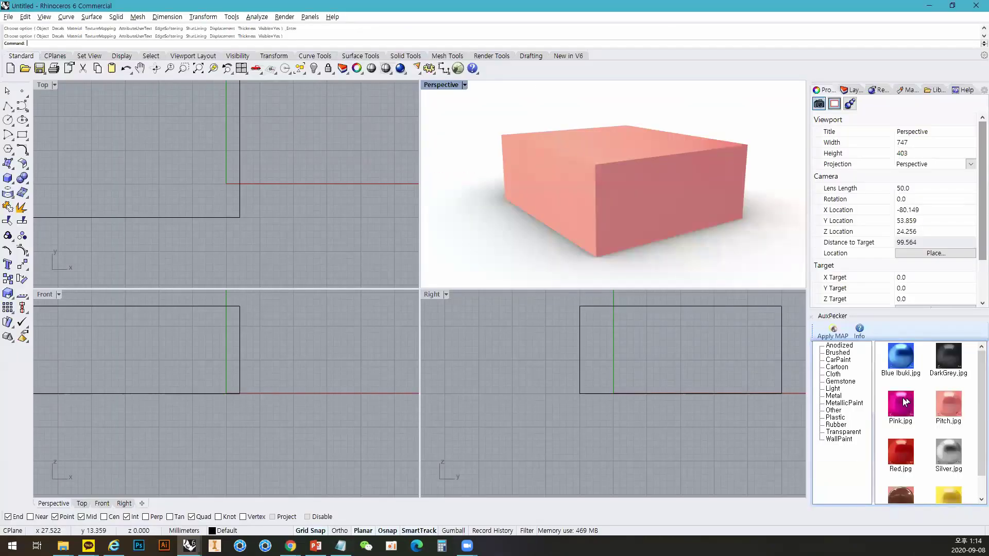
Switch to Rhino and apply the AuxPecker MetallicPaint material Nano GreenYellow.jpg to the box.
left_click(840, 403)
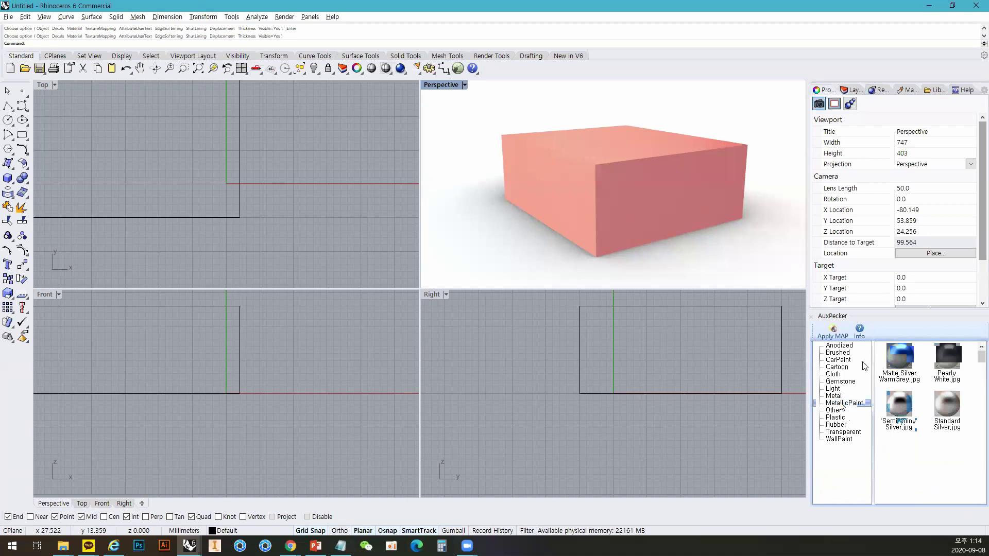
left_click(838, 335)
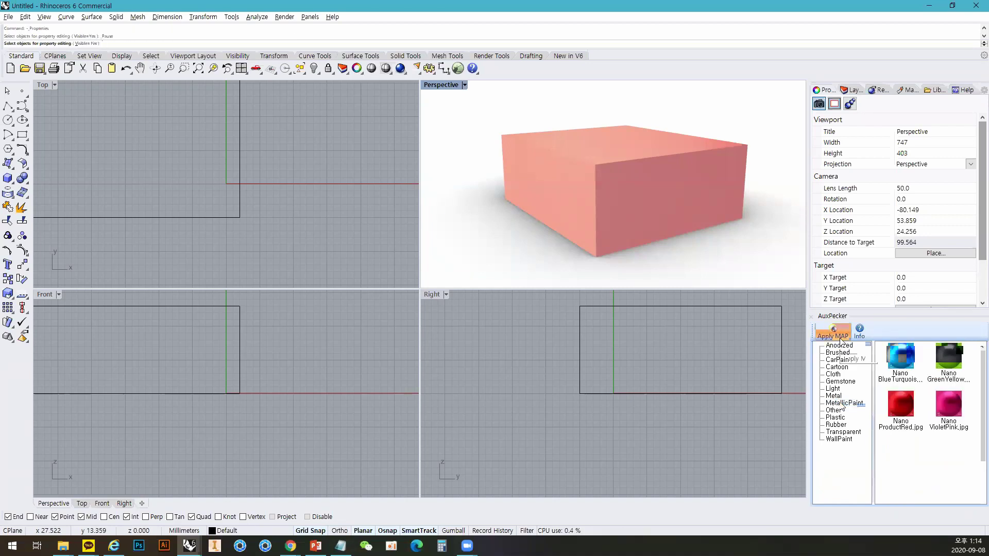
left_click(691, 211)
left_click(843, 333)
left_click(676, 207)
left_click(840, 332)
left_click(679, 200)
key("Return")
left_click(680, 199)
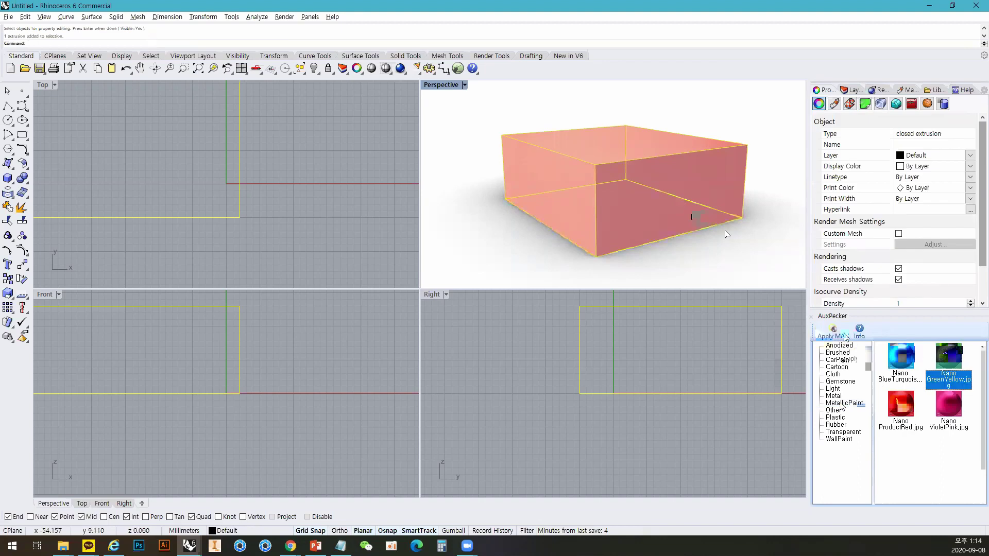
key("Return")
right_click_drag(727, 235, 629, 222)
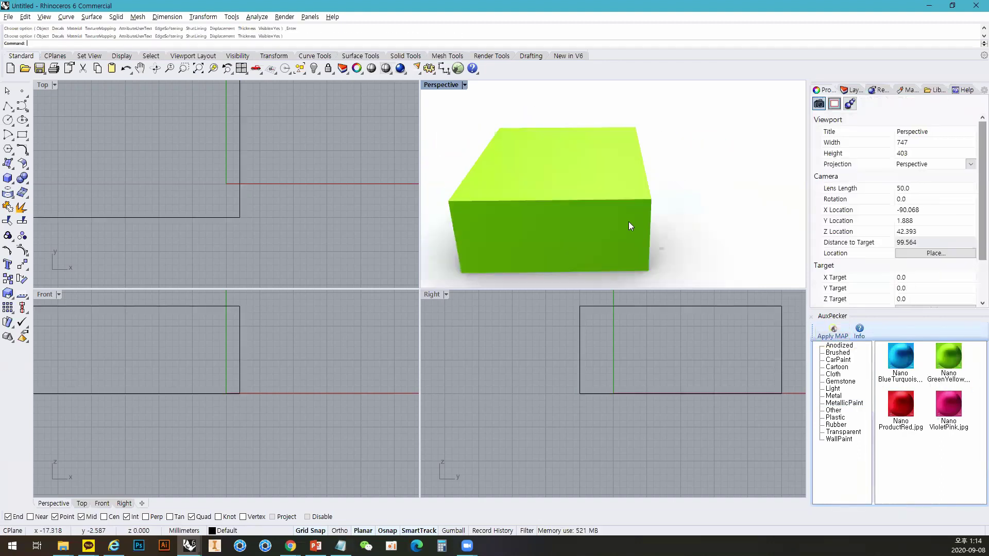
Create a sphere in the Top view beside the box, centred on the x-axis.
left_click(628, 221)
left_click(836, 417)
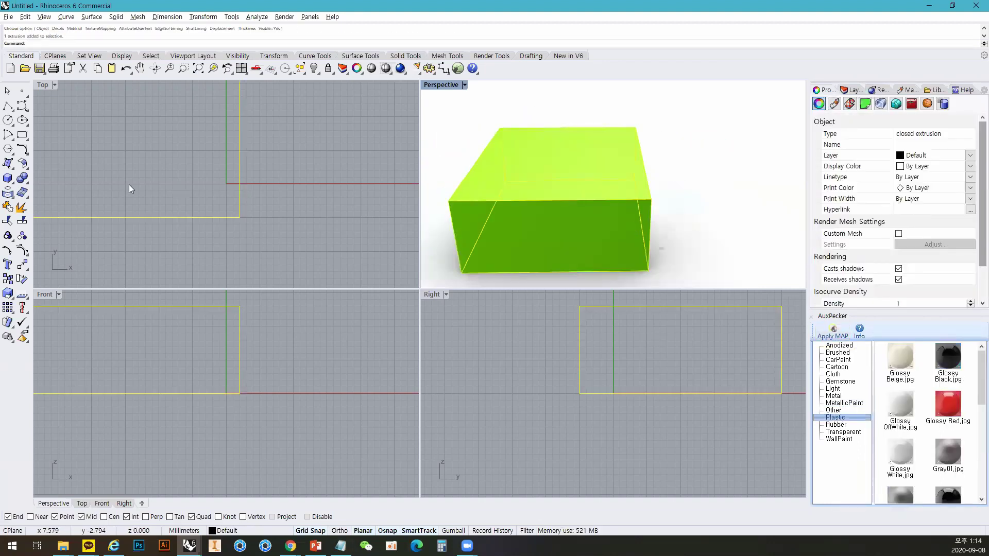
left_click(10, 181)
left_click(54, 184)
left_click(293, 183)
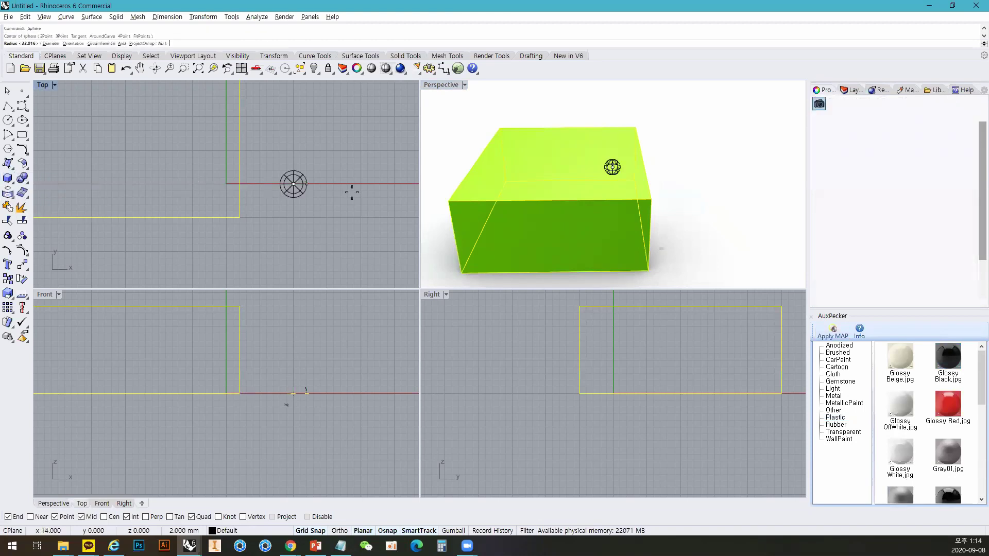
left_click(353, 191)
Apply the AuxPecker Metal material bp-METAL.jpg to the sphere.
right_click_drag(726, 186, 559, 182)
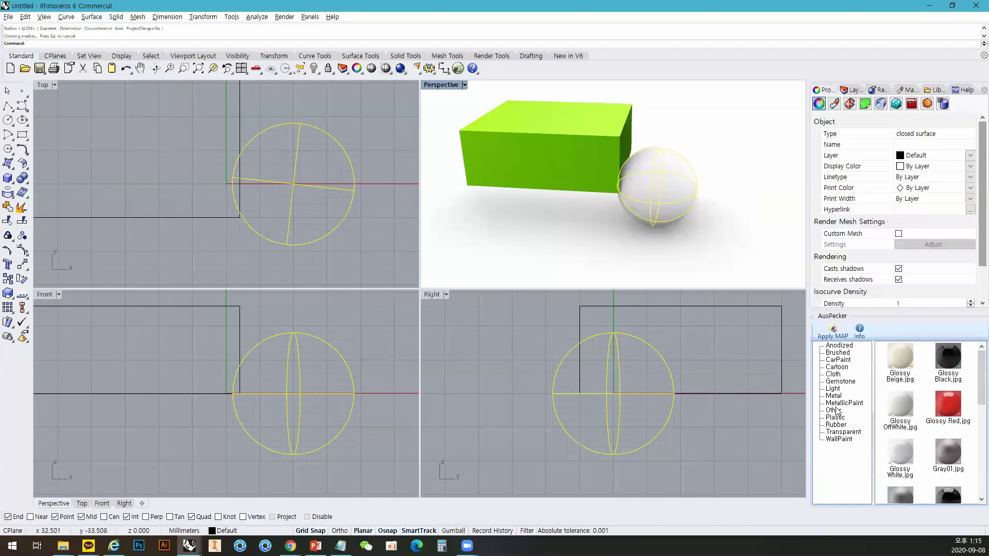
left_click(833, 396)
left_click_drag(904, 360, 698, 230)
left_click(681, 216)
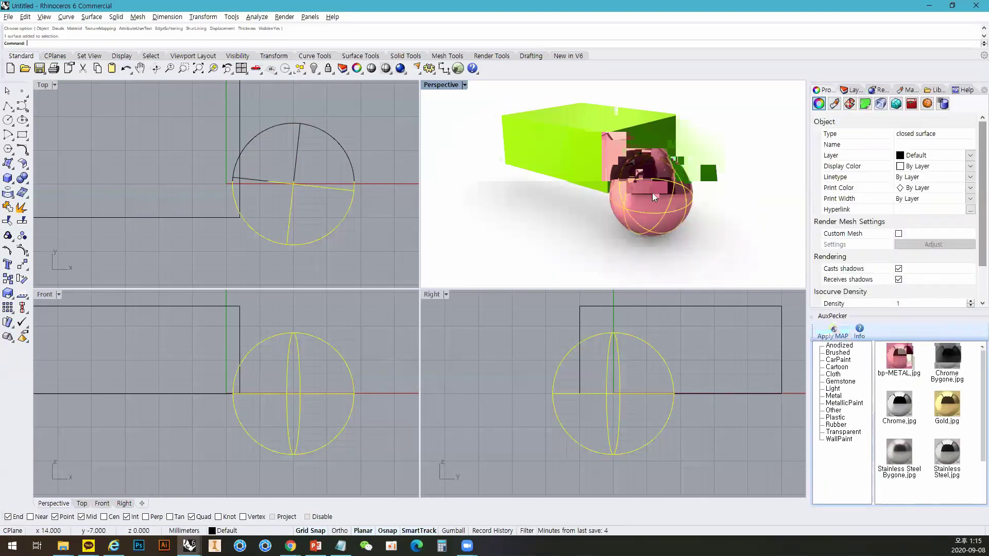
Apply the AuxPecker Rubber material MINT.jpg to the sphere.
left_click(837, 425)
left_click(910, 412)
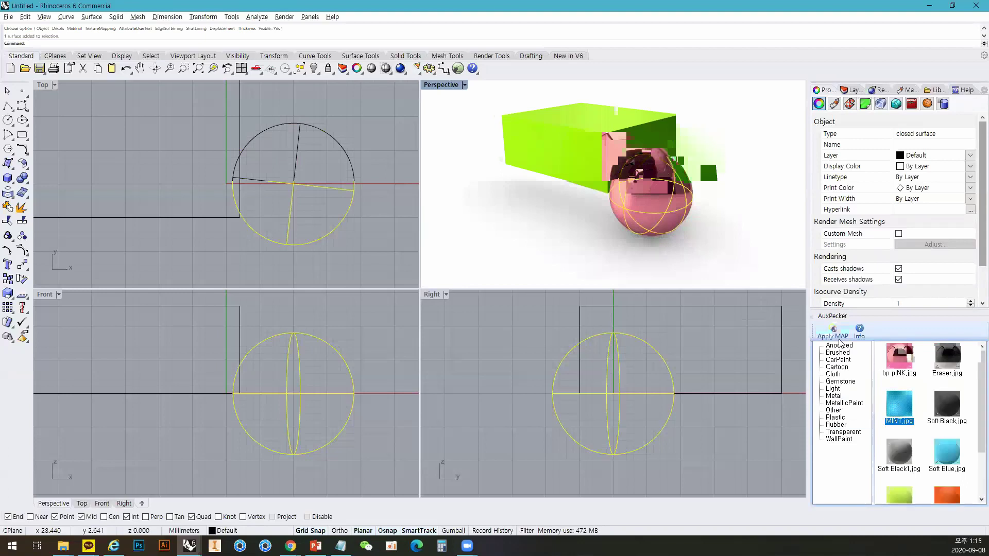
left_click(837, 338)
left_click(733, 260)
right_click_drag(733, 260, 678, 241)
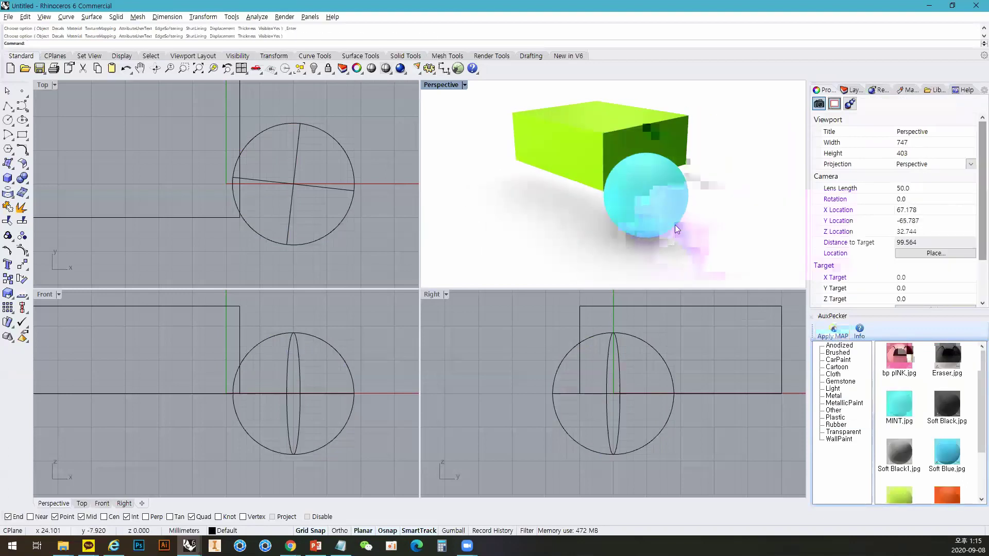
Apply the AuxPecker Transparent material Clear LowGrade.jpg to the sphere.
left_click(673, 227)
left_click(839, 433)
left_click(899, 404)
left_click(838, 336)
right_click_drag(670, 237, 680, 217)
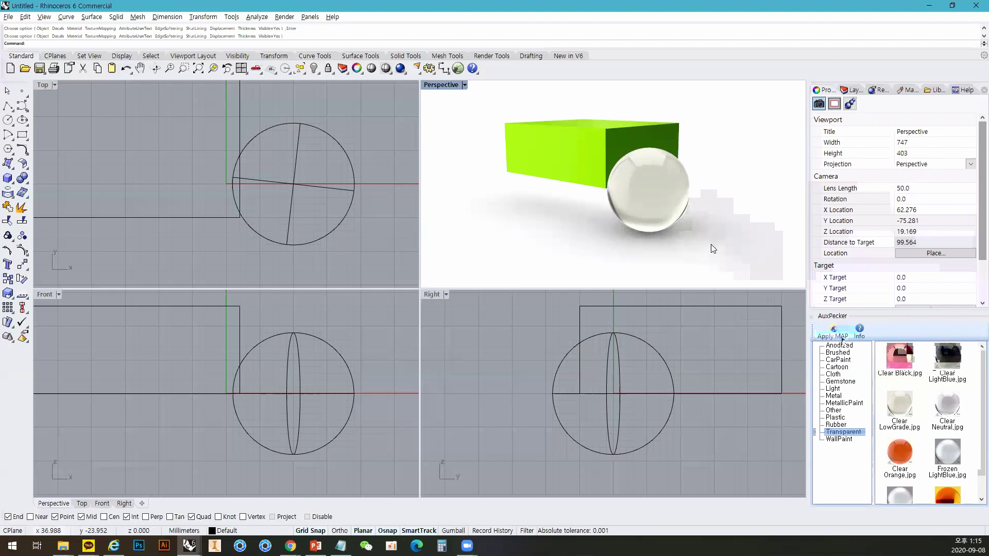
Set the Perspective view to shaded display and delete both the box and the sphere.
left_click(384, 67)
key("ctrl+a")
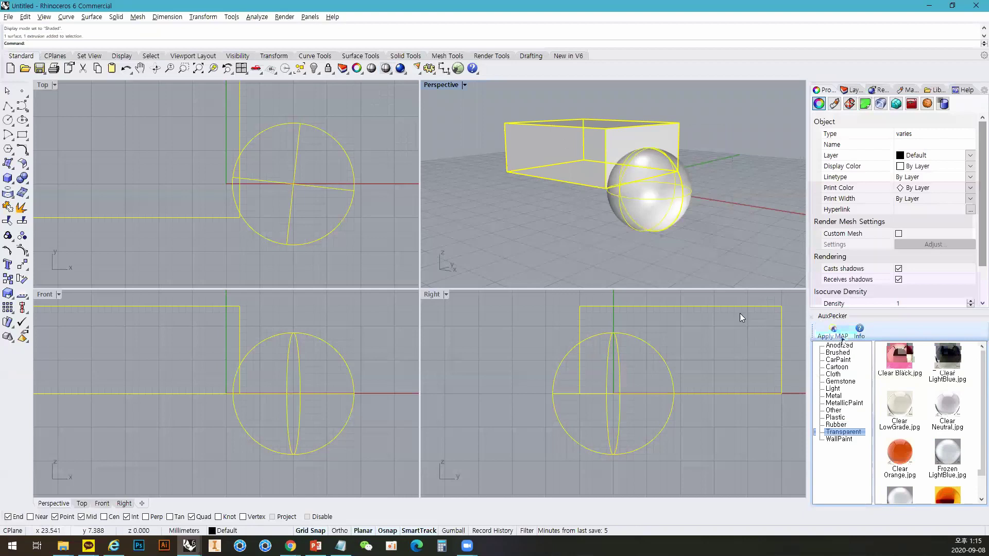
key("Delete")
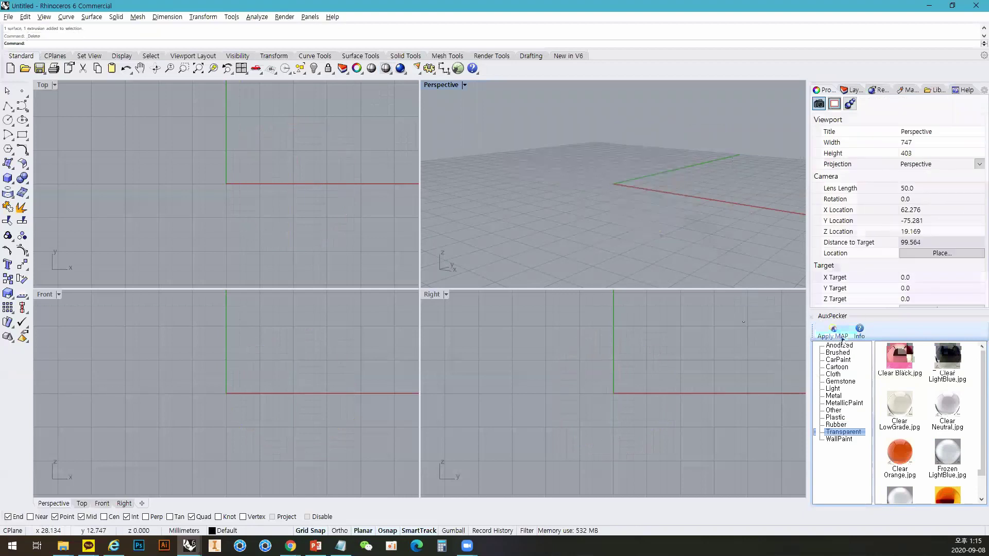
Examine the Top, Front and Right views of the empty scene, activating each one in turn.
left_click(577, 326)
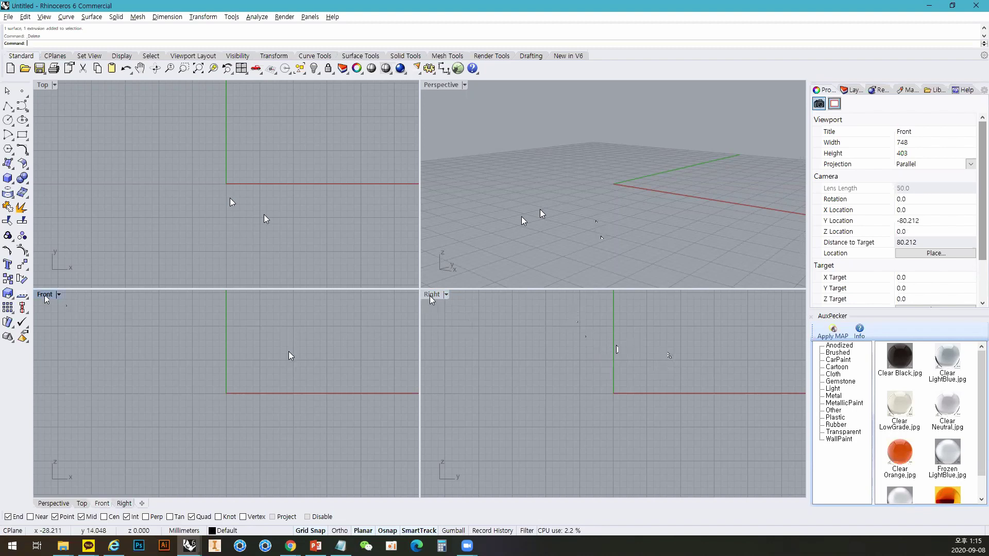
left_click(81, 100)
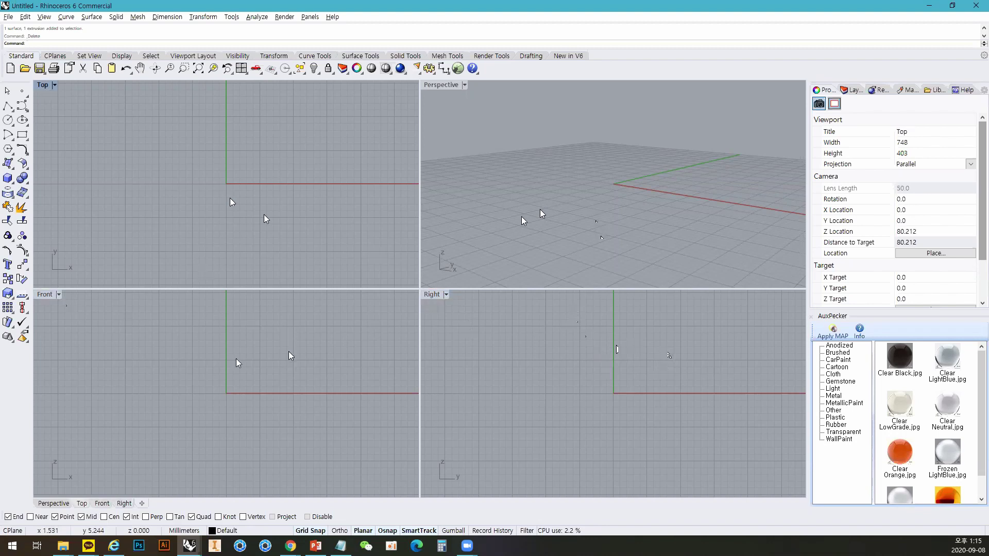
left_click(51, 308)
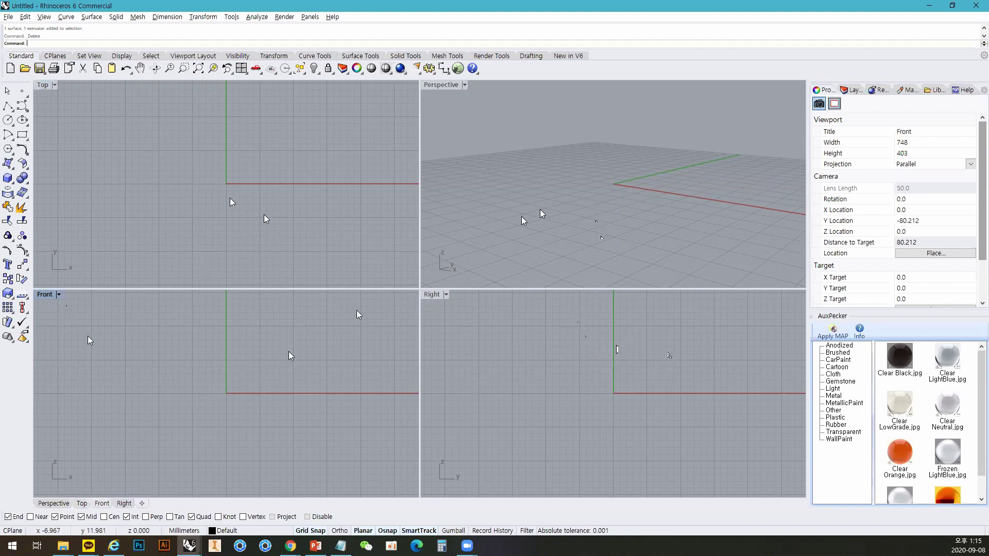
left_click(428, 299)
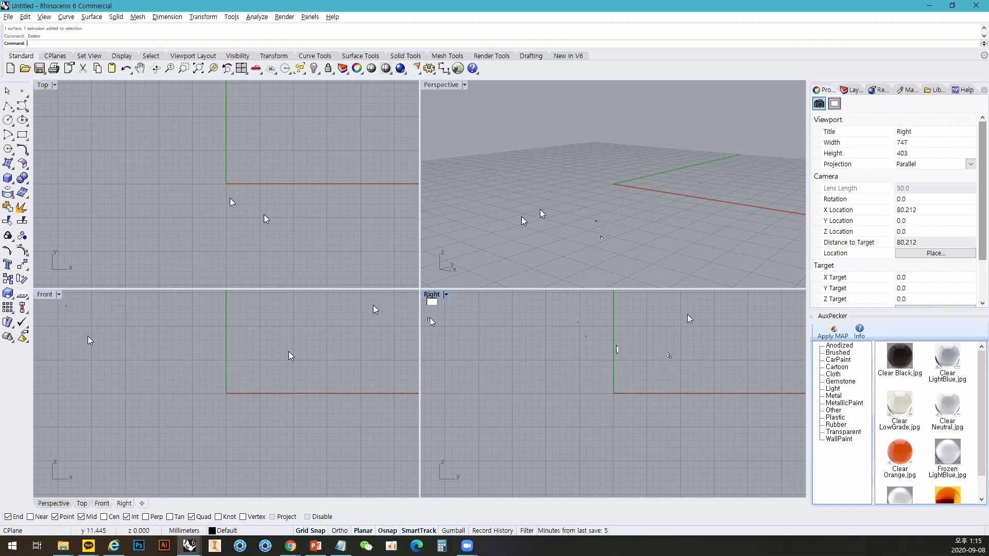
key("alt+Tab")
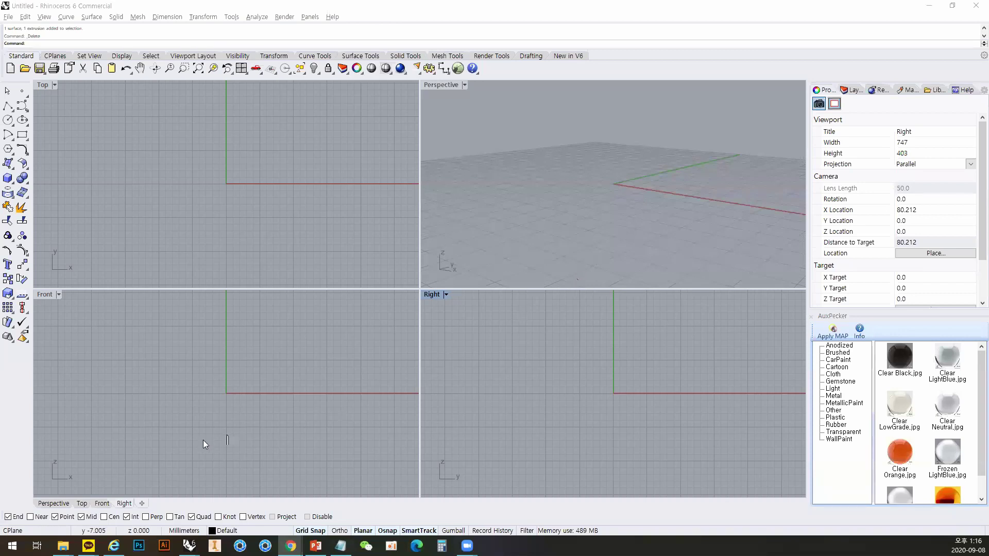
left_click(244, 398)
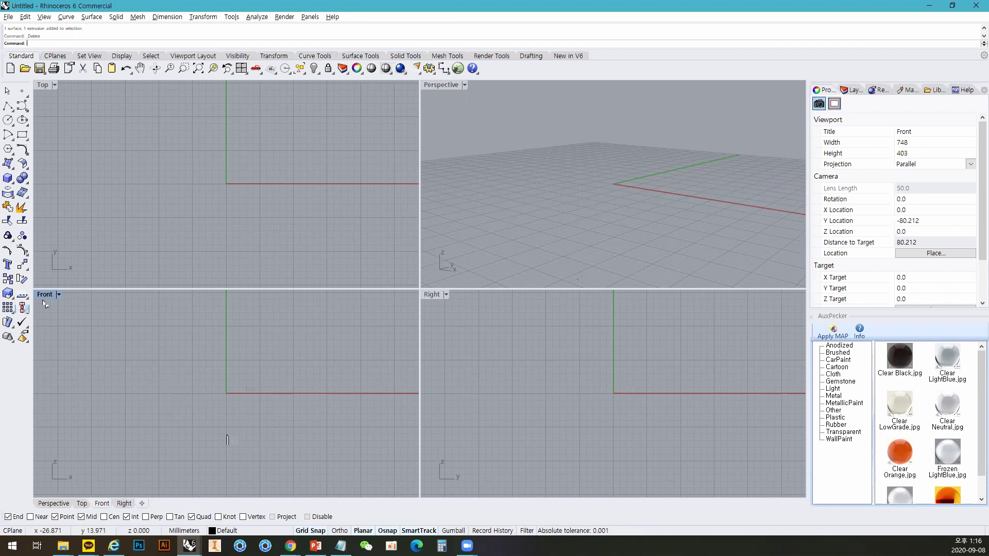
left_click(433, 315)
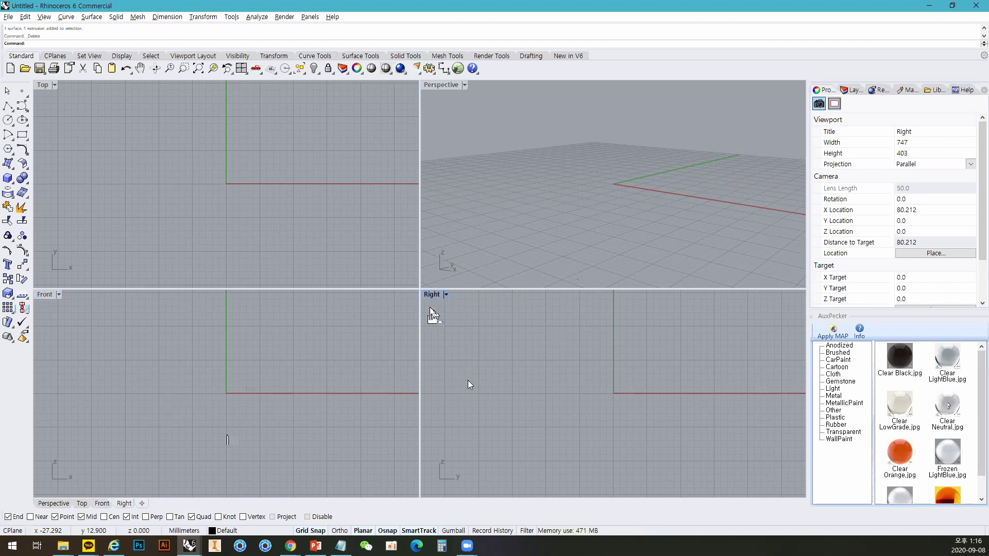
left_click(308, 354)
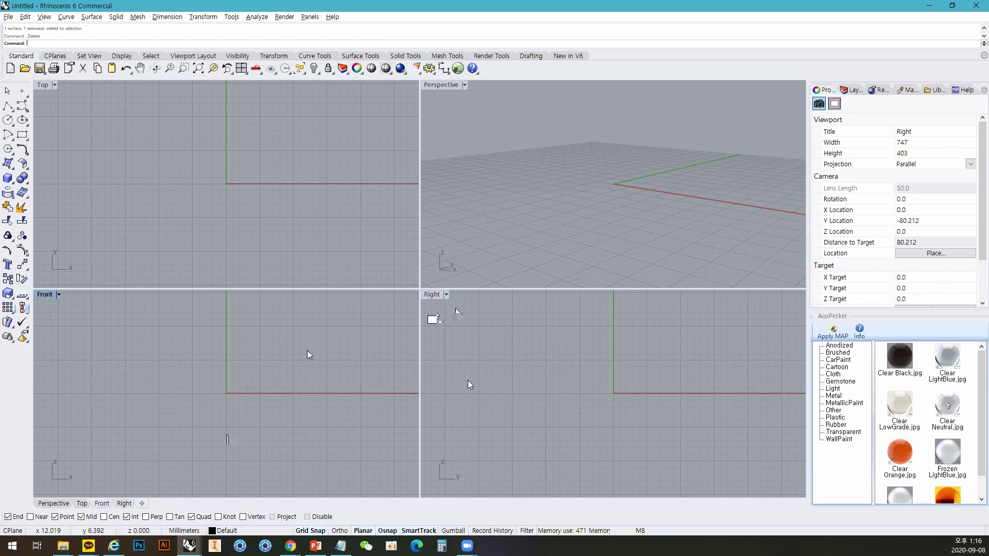
left_click(465, 356)
left_click(276, 220)
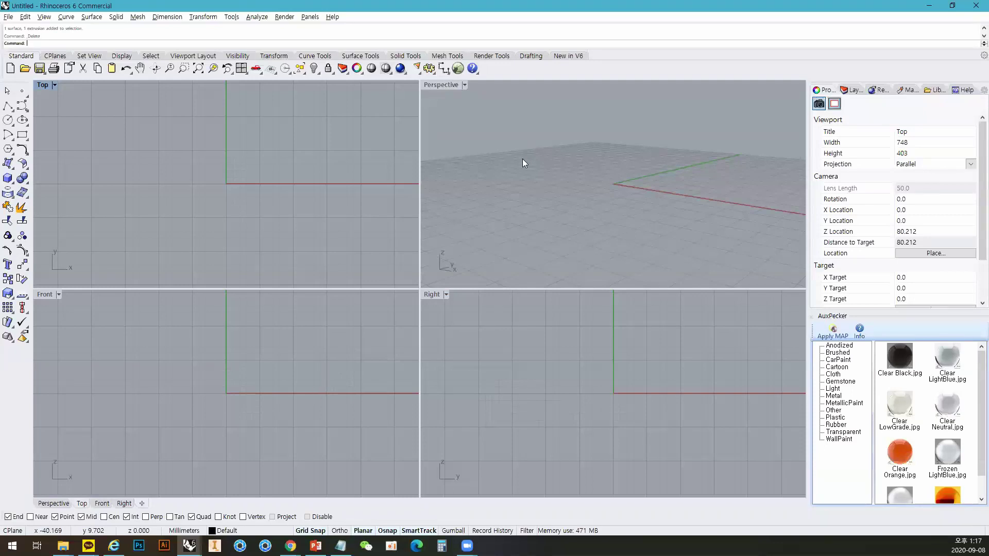
Compare the Perspective view with the three orthographic views, maximizing it and restoring the four-view layout.
left_click(425, 87)
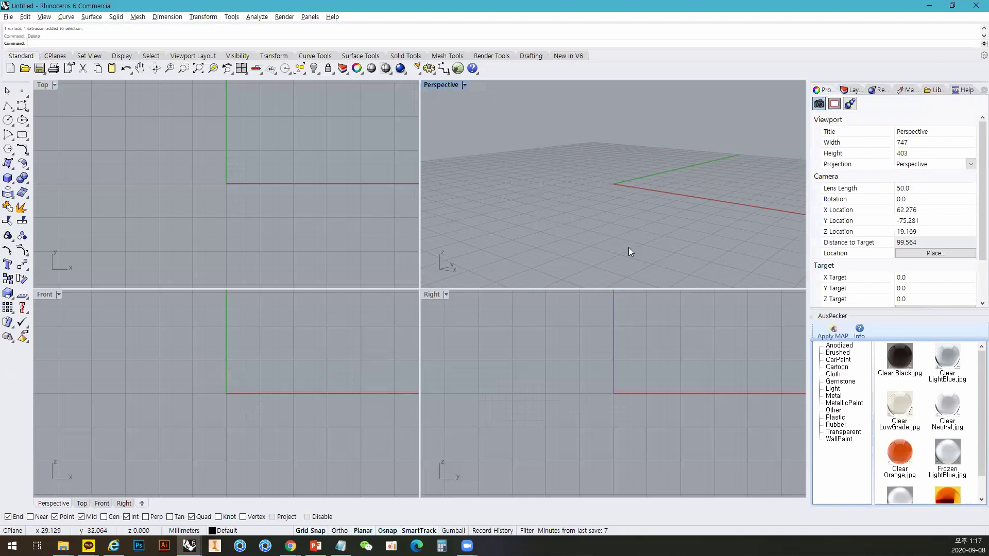
left_click(258, 393)
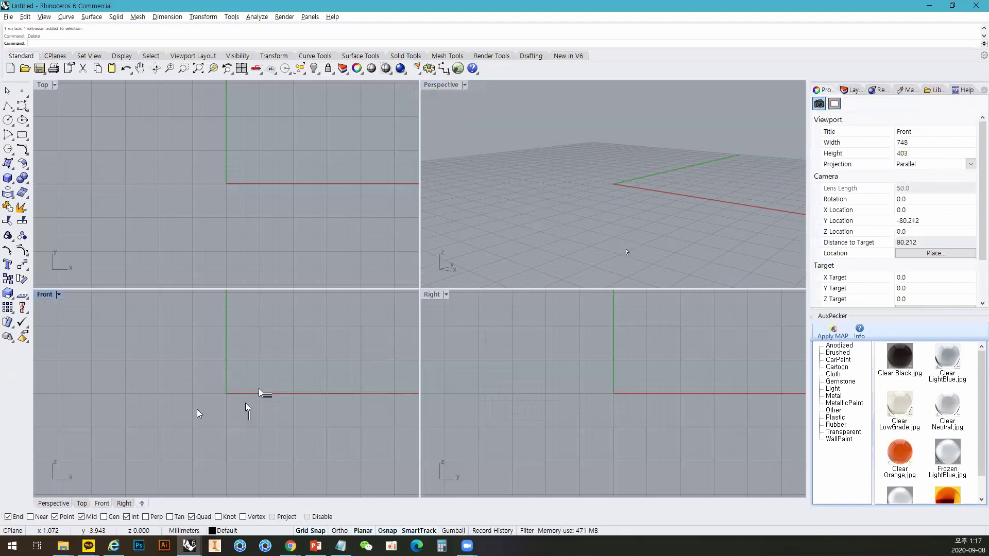
left_click(595, 387)
left_click(301, 175)
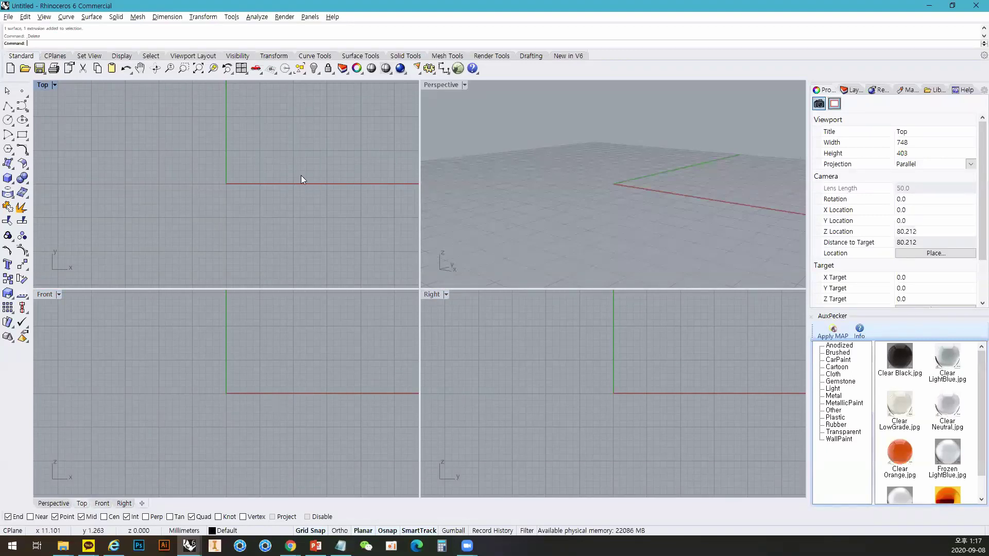
left_click(606, 180)
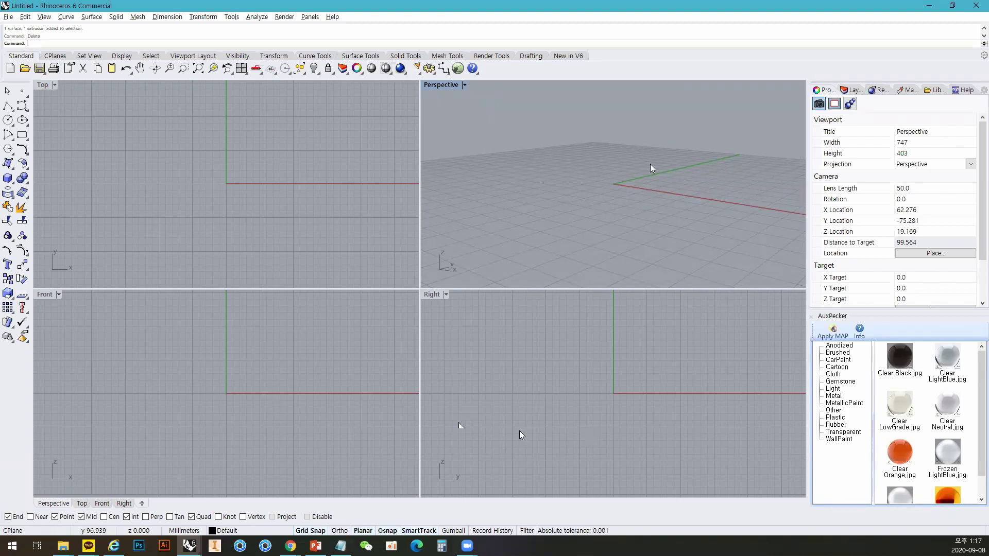
double_click(444, 86)
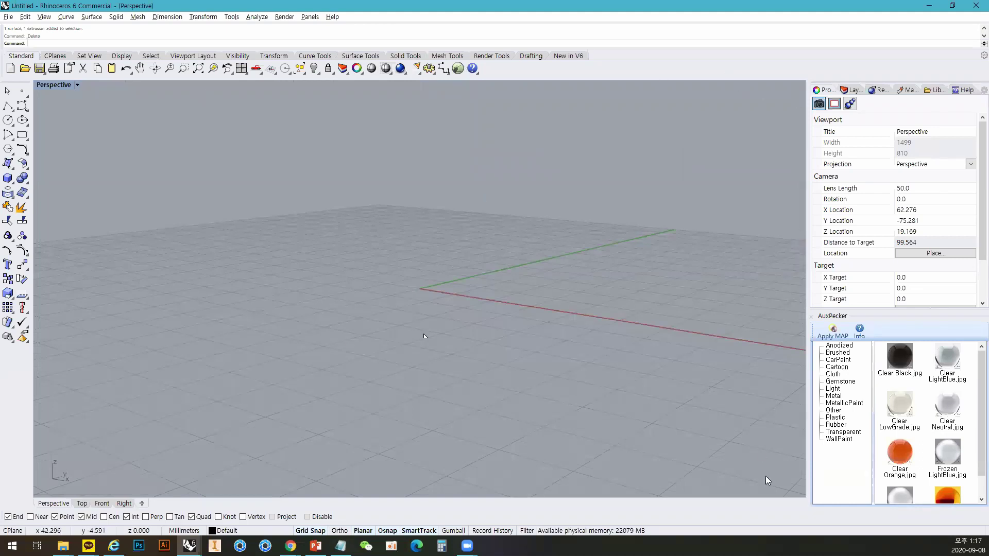
double_click(54, 86)
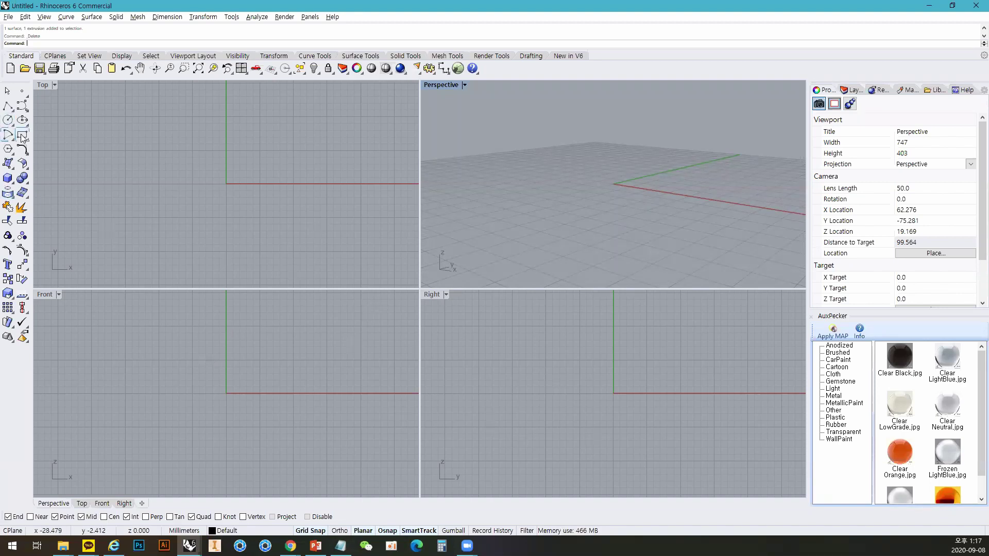
Draw an open polyline in the Front view through (10,20), (0,20), (0,0), (25,0) and (25,10), ending at about (9,10).
left_click(7, 106)
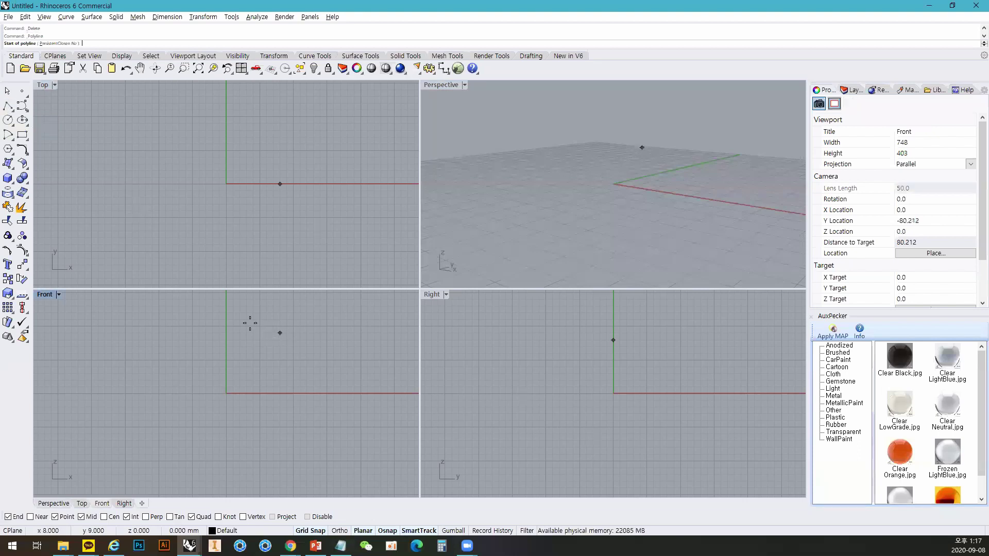
right_click_drag(262, 327, 241, 400)
left_click(273, 328)
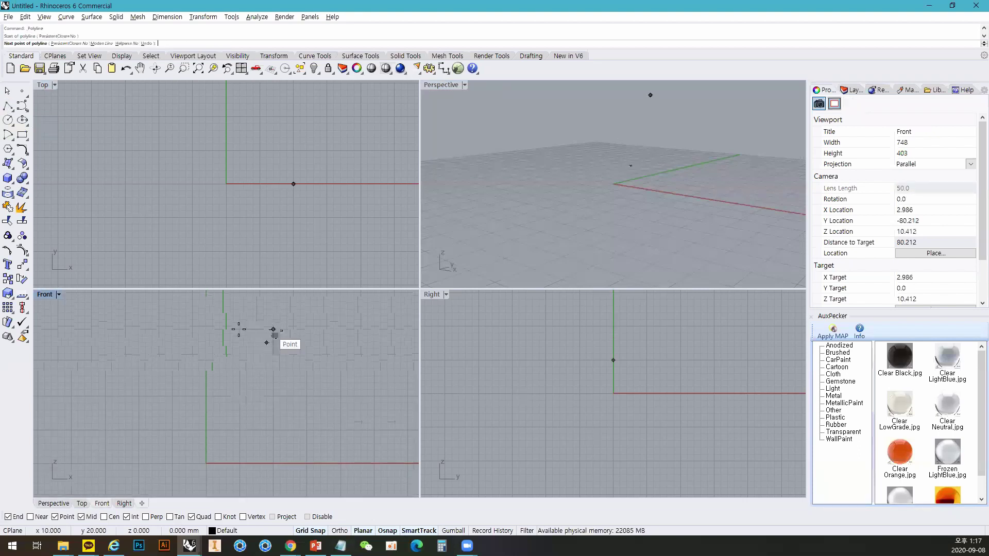
left_click(206, 329)
left_click(206, 464)
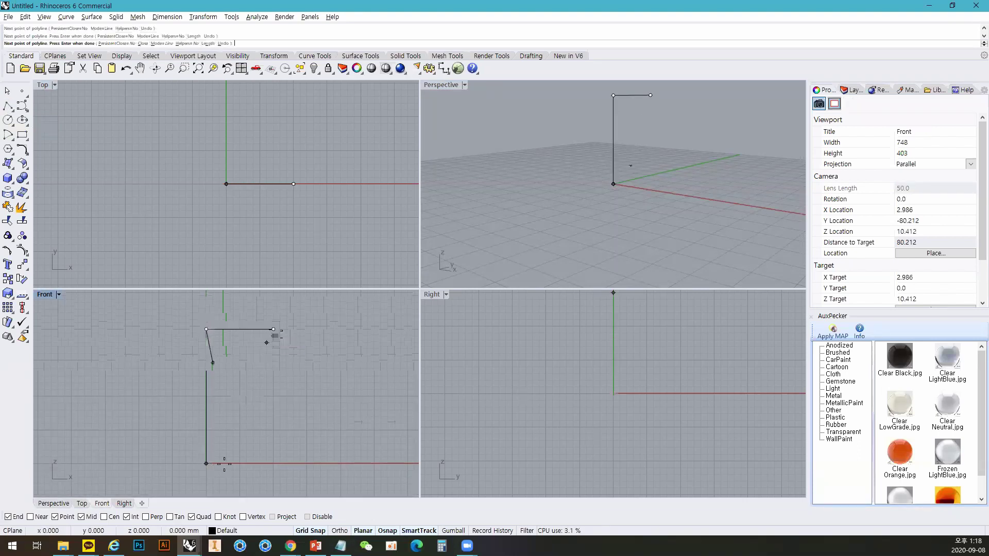
left_click(375, 463)
left_click(375, 396)
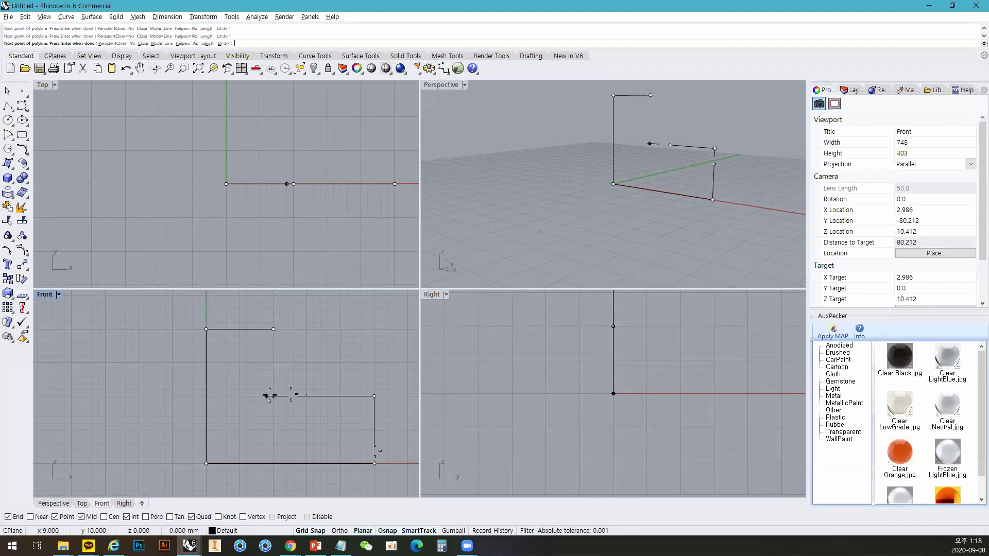
right_click(270, 396)
Draw a vertical line in the Front view from the polyline's start at (10,20) down to (10,10).
right_click(270, 389)
left_click(273, 329)
left_click(273, 396)
right_click(276, 398)
Trim the horizontal segment's overhang beyond the vertical line and join the two curves into one closed L-shaped profile.
left_click_drag(283, 405, 250, 311)
type("tr")
key("space")
left_click(268, 397)
right_click(272, 404)
type("j")
key("space")
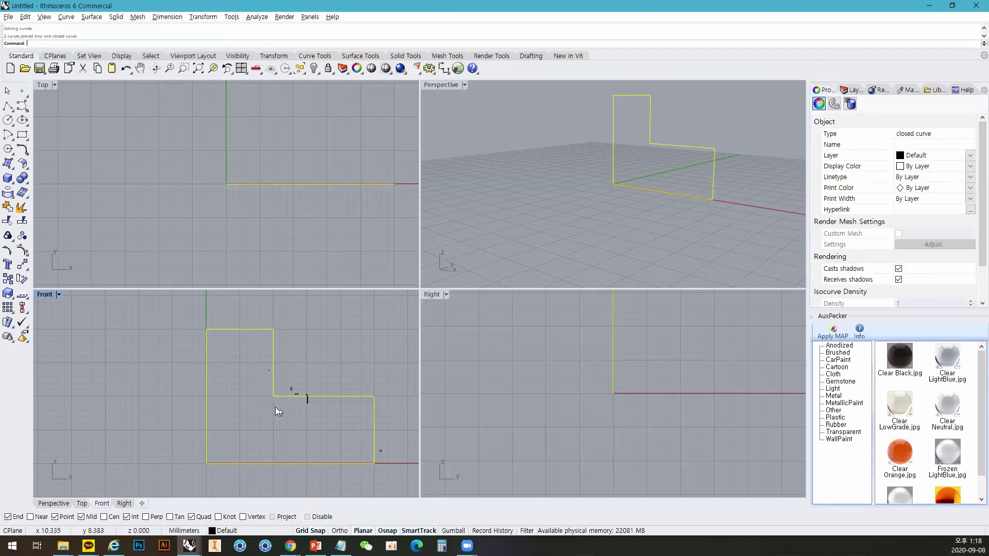
Extrude the closed L-shaped profile 20 mm along the y-axis as a solid.
left_click(7, 179)
left_click(59, 212)
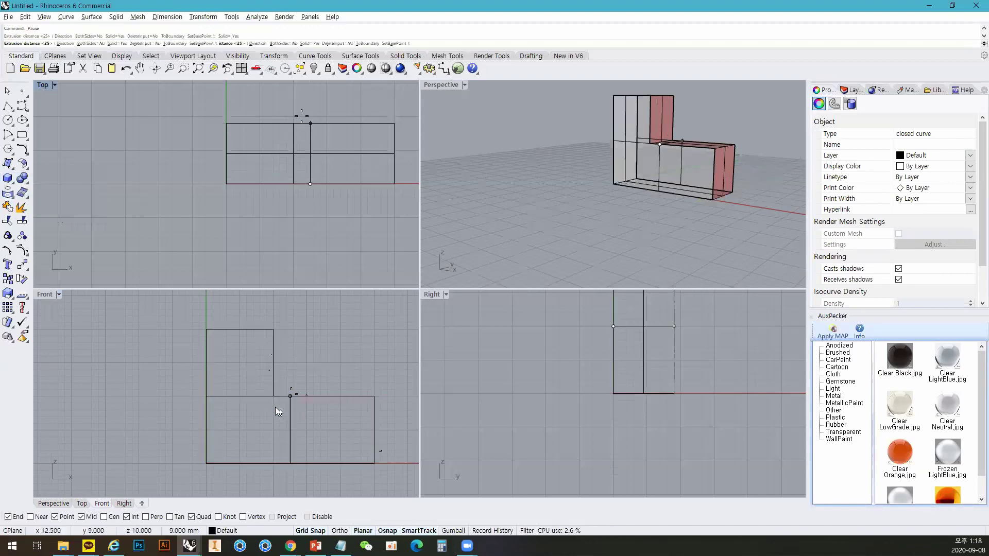
right_click_drag(305, 127, 273, 205)
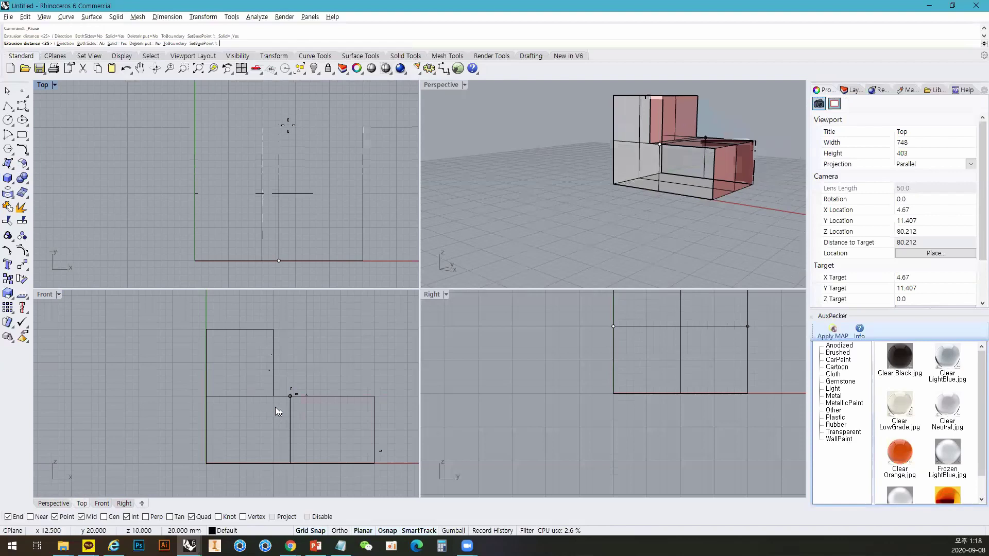
left_click(288, 125)
left_click(373, 145)
right_click_drag(670, 193, 647, 225, "shift")
right_click_drag(356, 366, 288, 348)
right_click_drag(340, 237, 289, 240)
right_click_drag(682, 343, 622, 405)
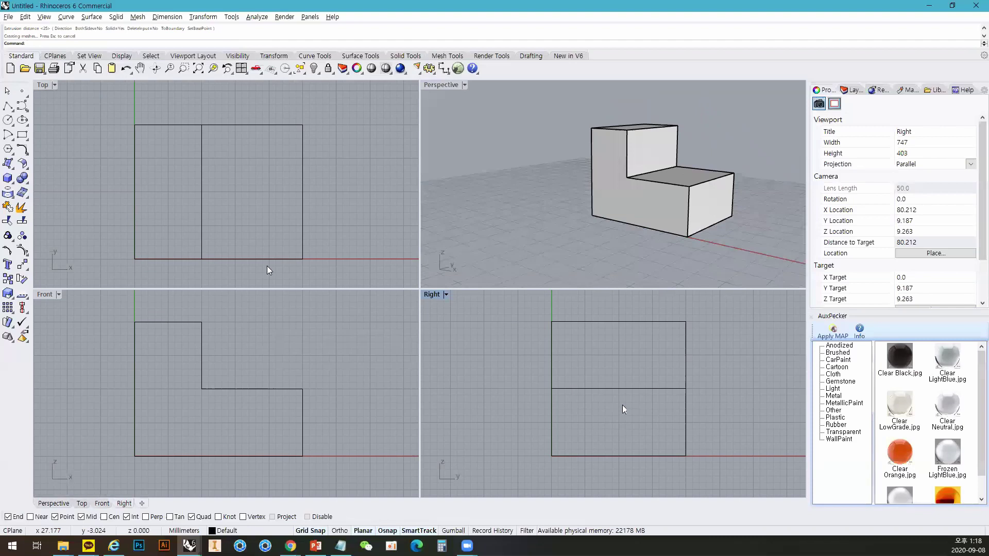
Set the Top, Front and Right views to shaded display.
left_click(304, 342)
left_click(526, 379)
left_click(292, 363)
left_click(462, 360)
left_click(367, 249)
left_click(386, 68)
left_click(345, 352)
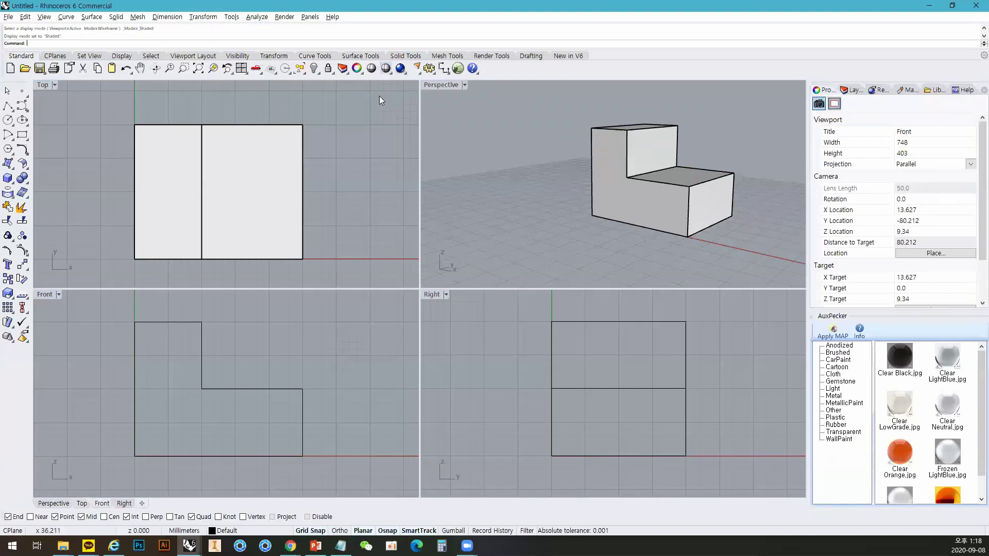
left_click(387, 72)
left_click(480, 332)
left_click(387, 71)
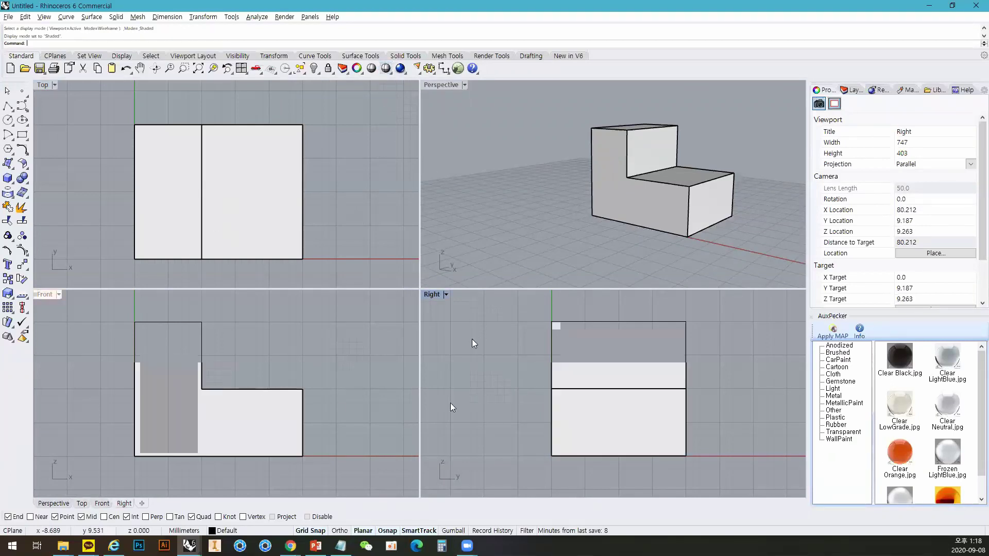
Examine the stepped solid in the Perspective and Top views, maximizing the Perspective view to inspect it from different angles.
right_click_drag(673, 212, 617, 209)
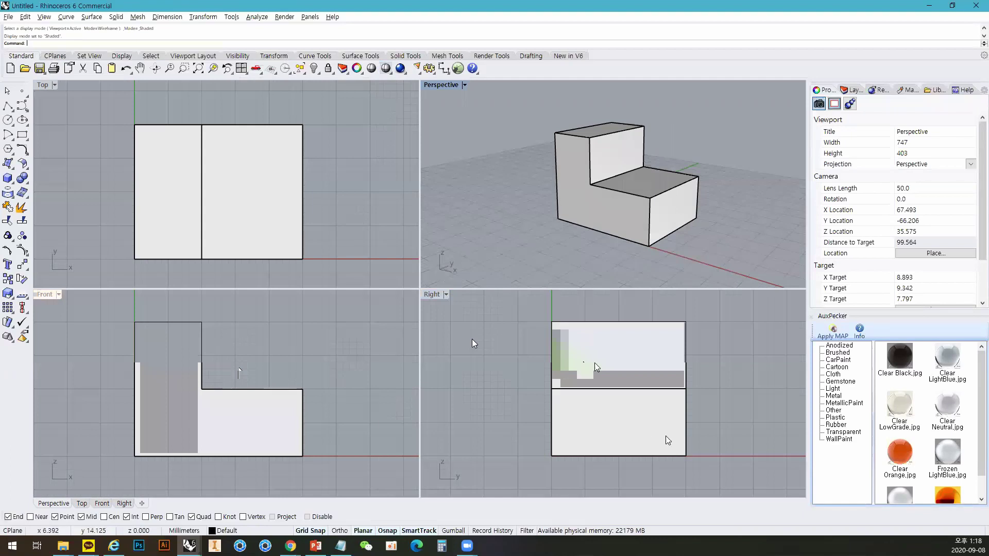
right_click_drag(289, 236, 290, 225)
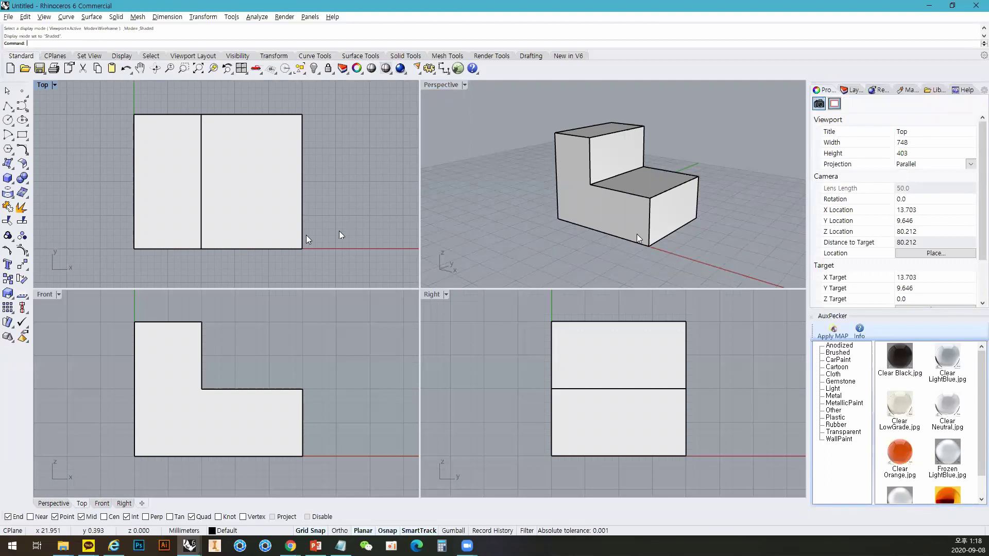
left_click(444, 89)
double_click(444, 88)
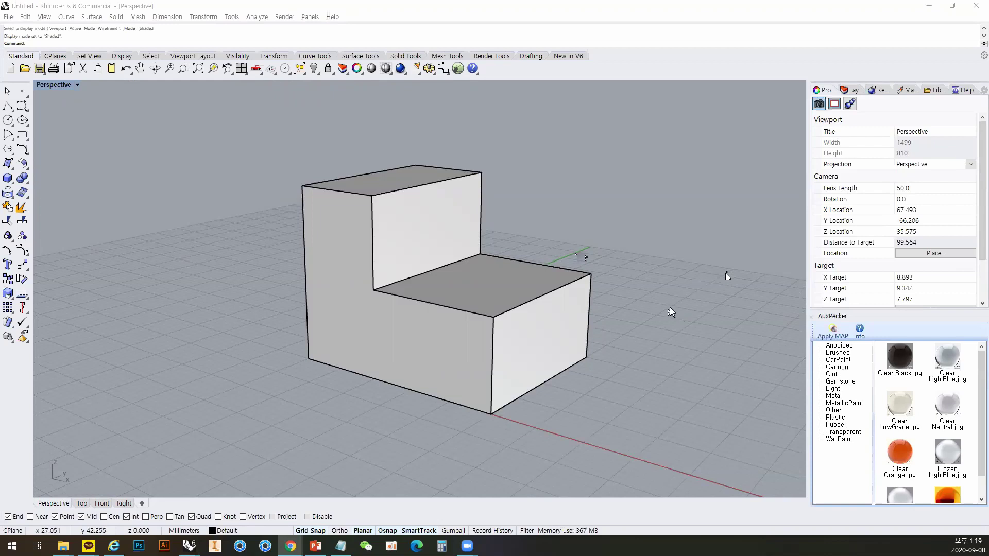
left_click(650, 256)
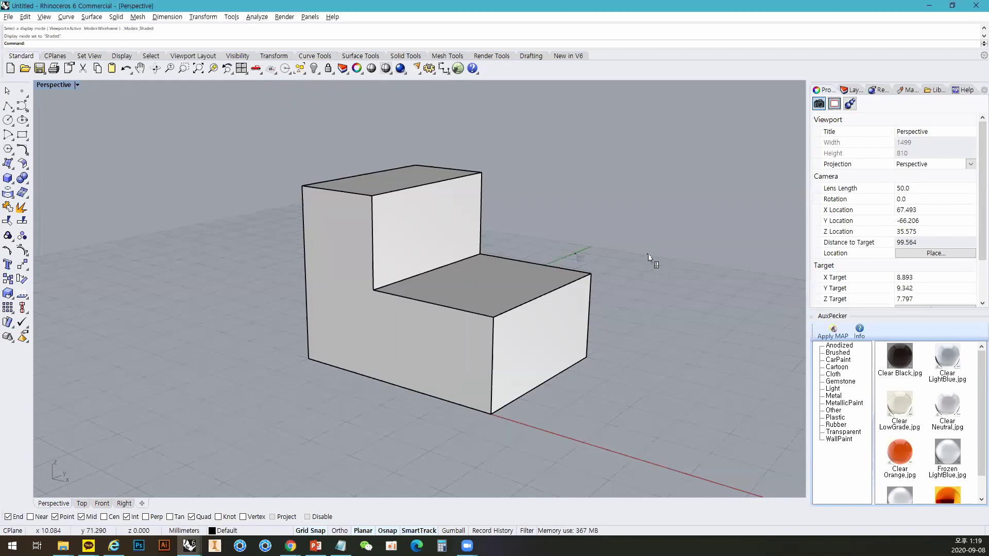
right_click(647, 272)
left_click(561, 251)
right_click_drag(561, 251, 494, 237)
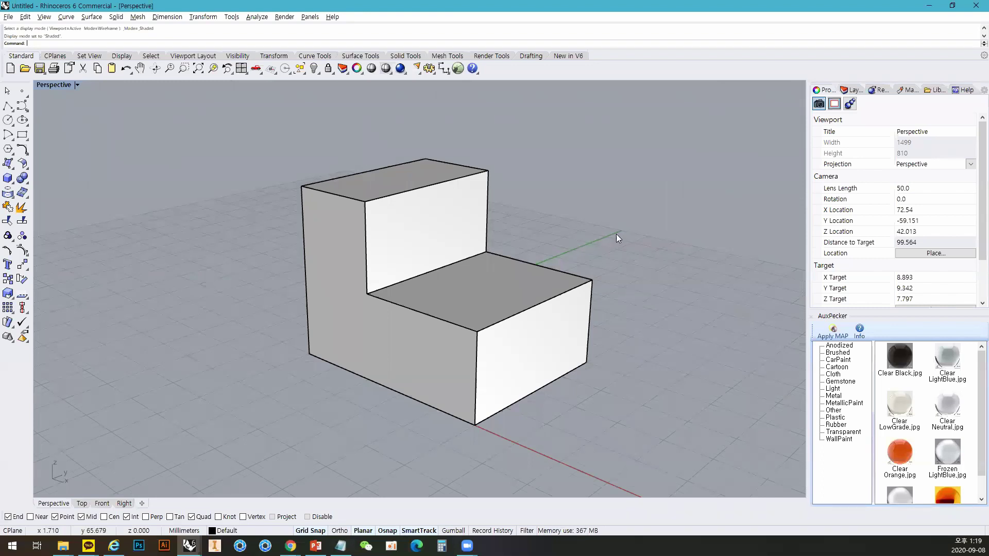
Inspect the stepped solid by panning and orbiting the maximized Perspective view, and restore the four-view layout.
right_click_drag(618, 220, 697, 308, "shift")
right_click_drag(651, 338, 635, 206, "shift")
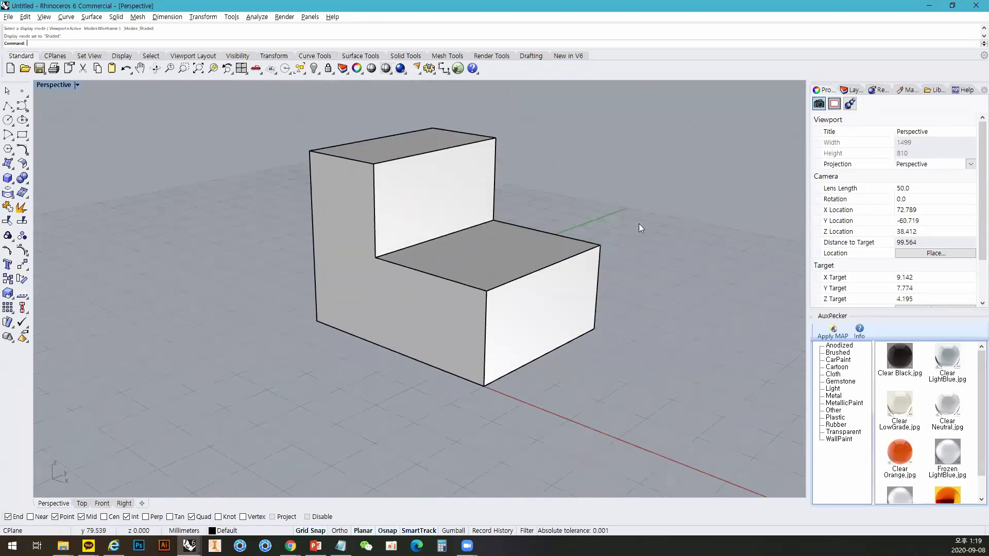
right_click_drag(647, 272, 644, 311)
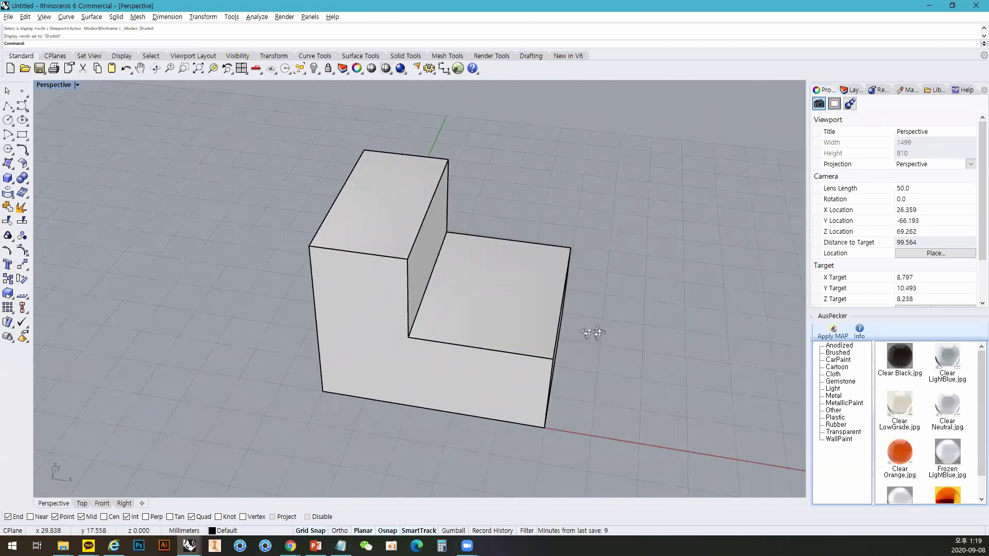
right_click_drag(591, 331, 564, 309)
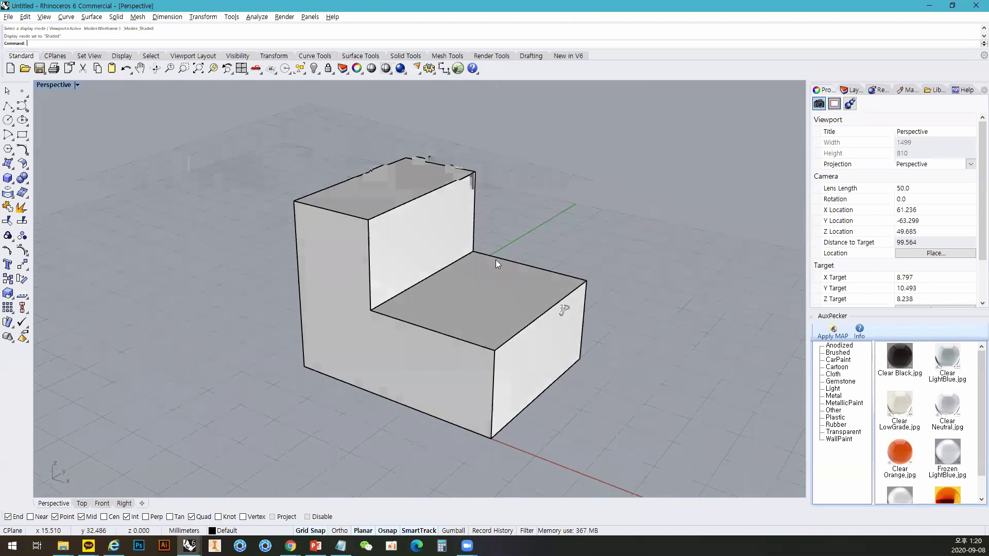
double_click(51, 85)
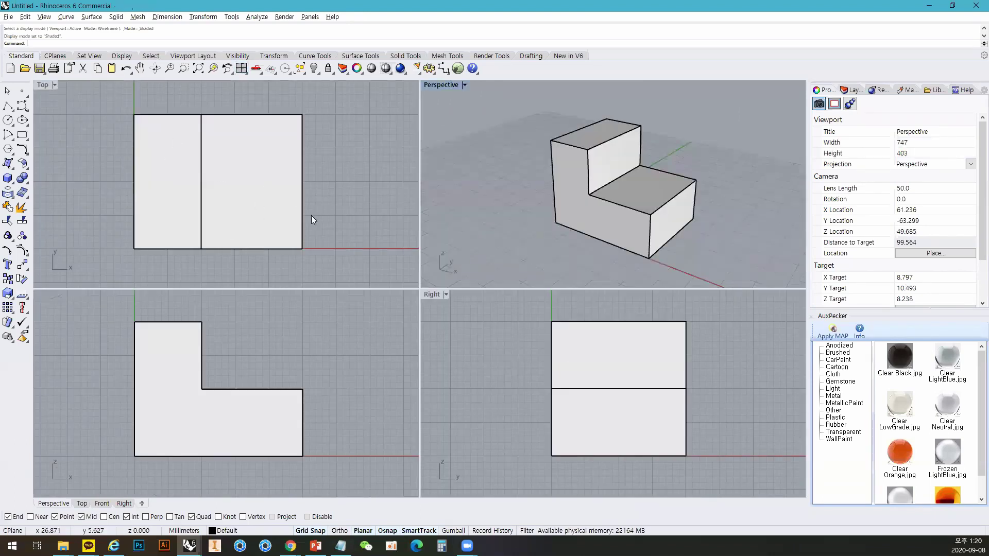
Examine the solid in the maximized Top view and the maximized Front view, returning to the four-view layout after each.
double_click(42, 85)
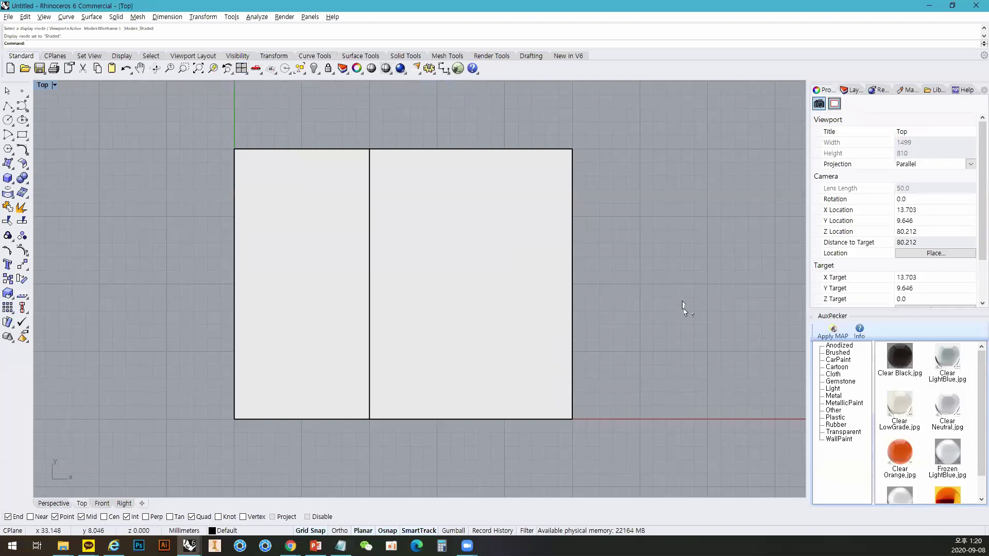
scroll(680, 292, "down", 5)
right_click_drag(680, 292, 589, 344)
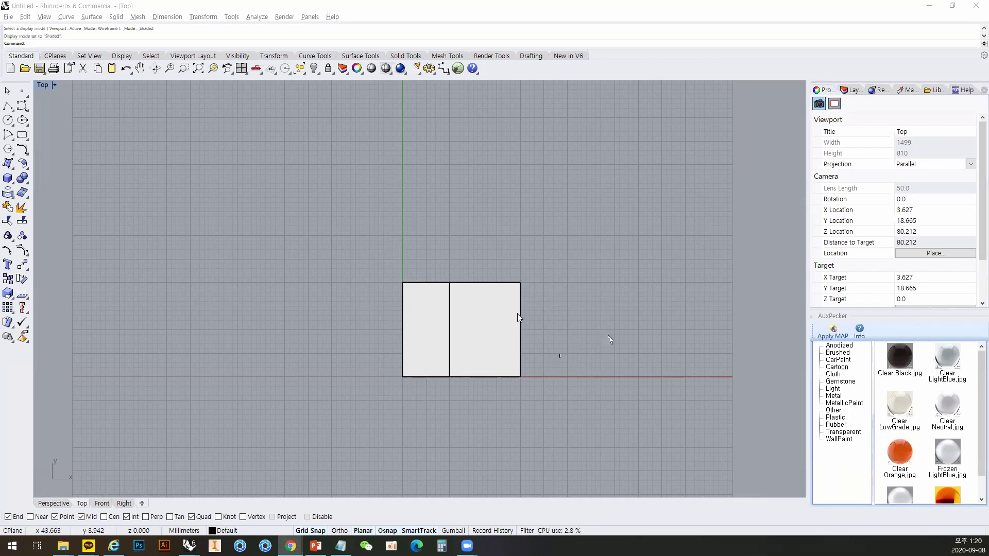
right_click_drag(621, 292, 519, 155)
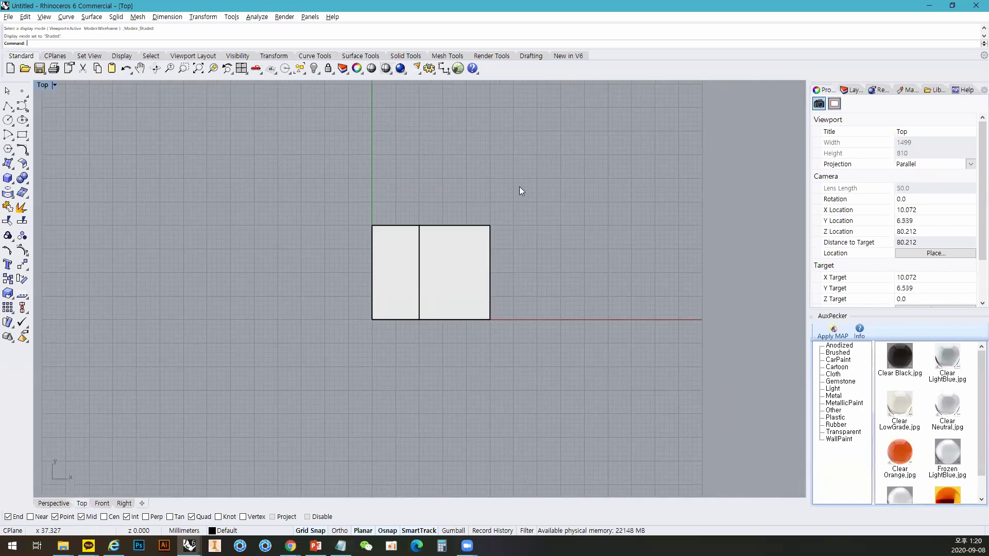
left_click(241, 68)
double_click(41, 294)
right_click_drag(41, 293, 598, 276)
left_click(241, 68)
left_click(536, 210)
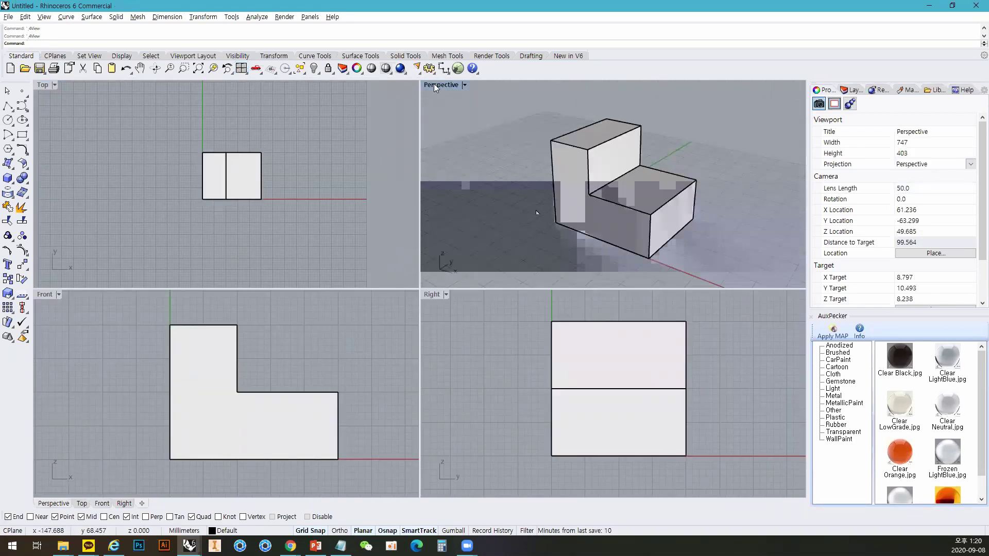
Compare orbiting the solid in the Perspective view with panning it in the Front and Top views.
right_click_drag(520, 220, 468, 235)
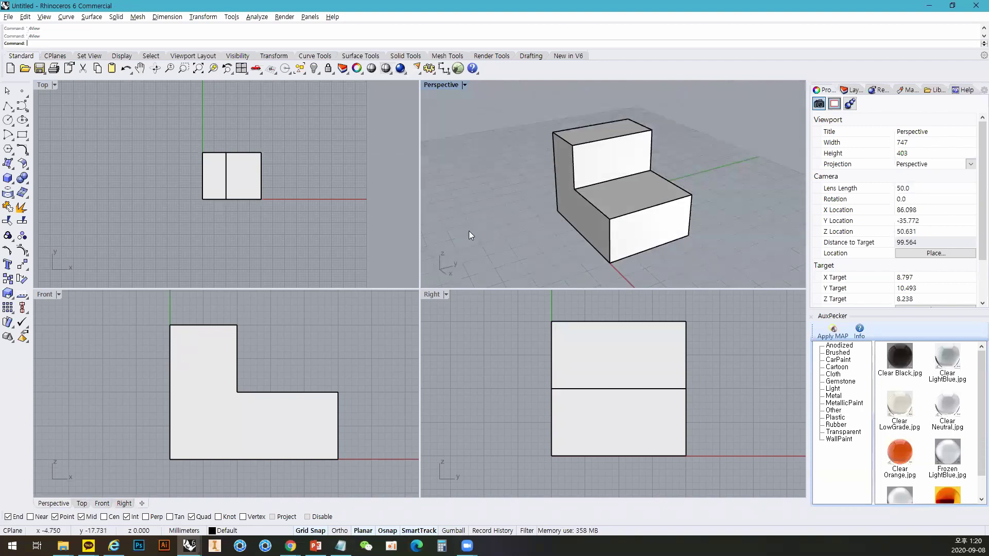
right_click_drag(296, 427, 274, 429)
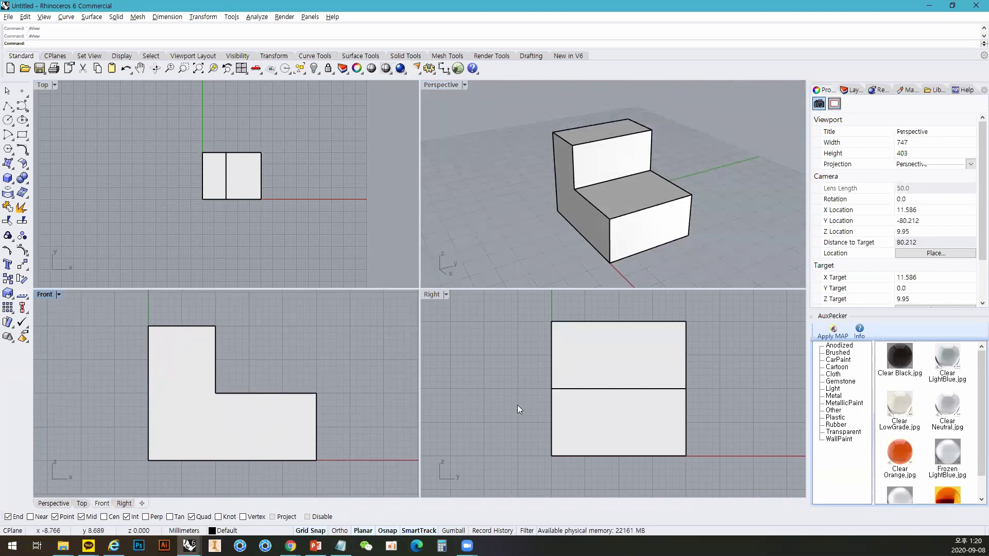
right_click_drag(284, 246, 249, 248)
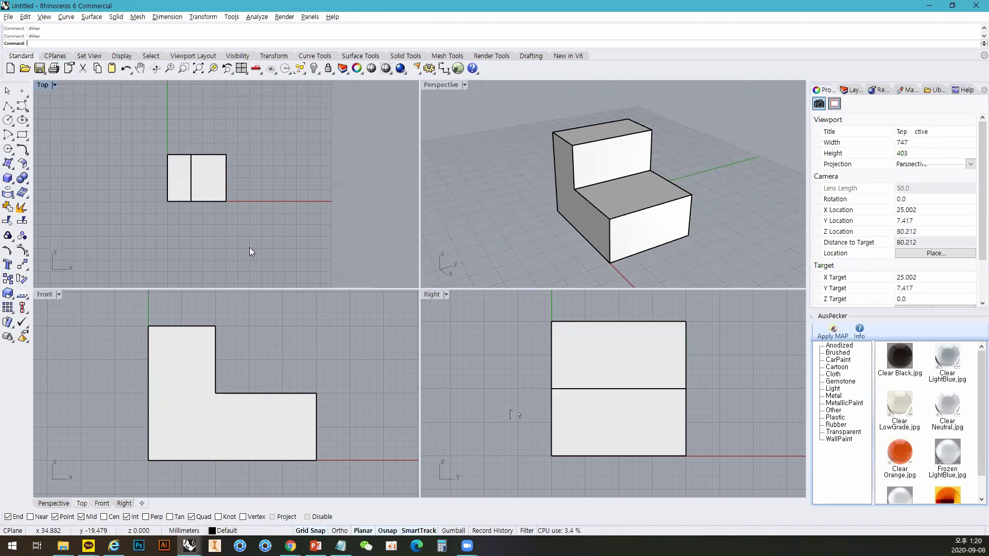
scroll(252, 234, "up", 4)
right_click_drag(266, 204, 265, 140)
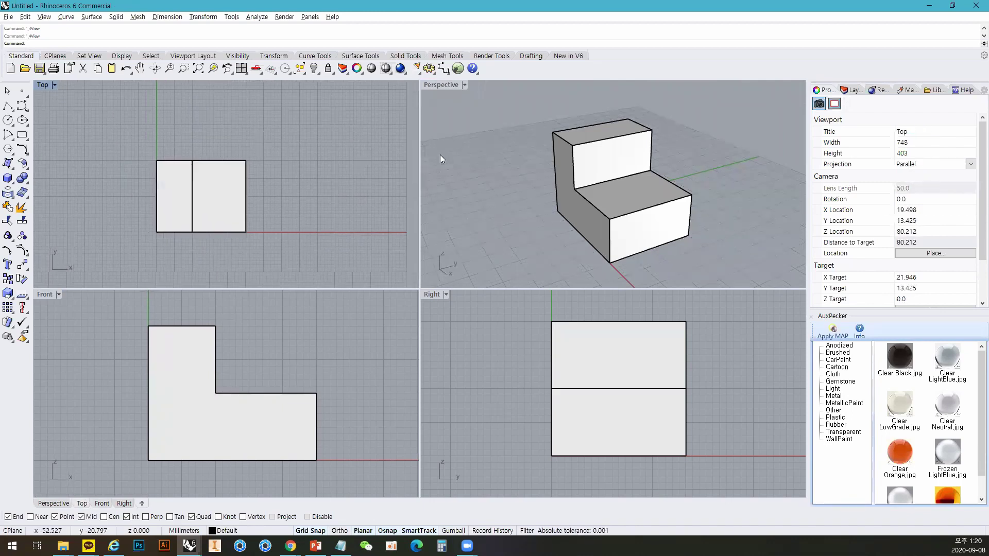
Maximize the Perspective view and examine the solid's lower-step, upper-step and inner corners up close, returning to the whole solid between them.
double_click(442, 86)
right_click_drag(499, 433, 531, 426)
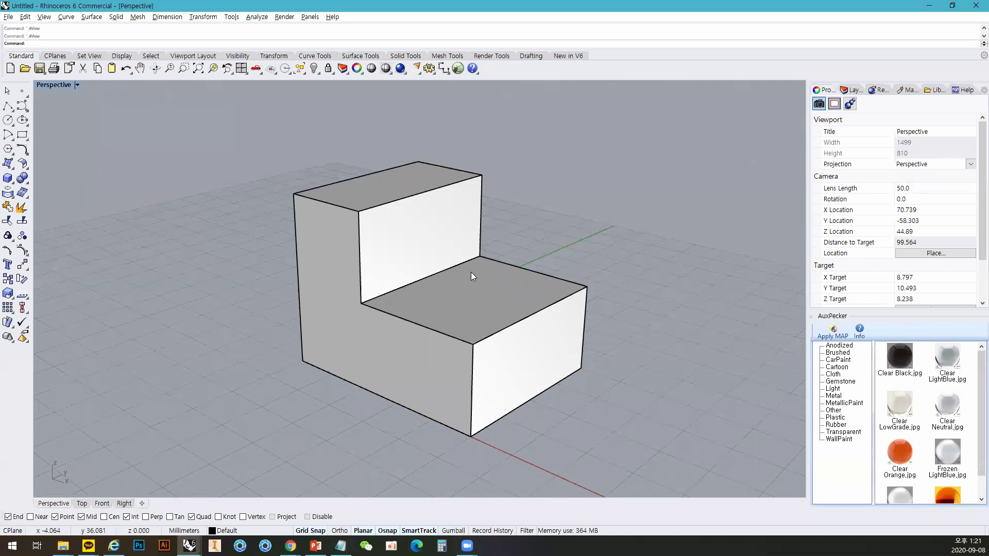
scroll(471, 273, "down", 10)
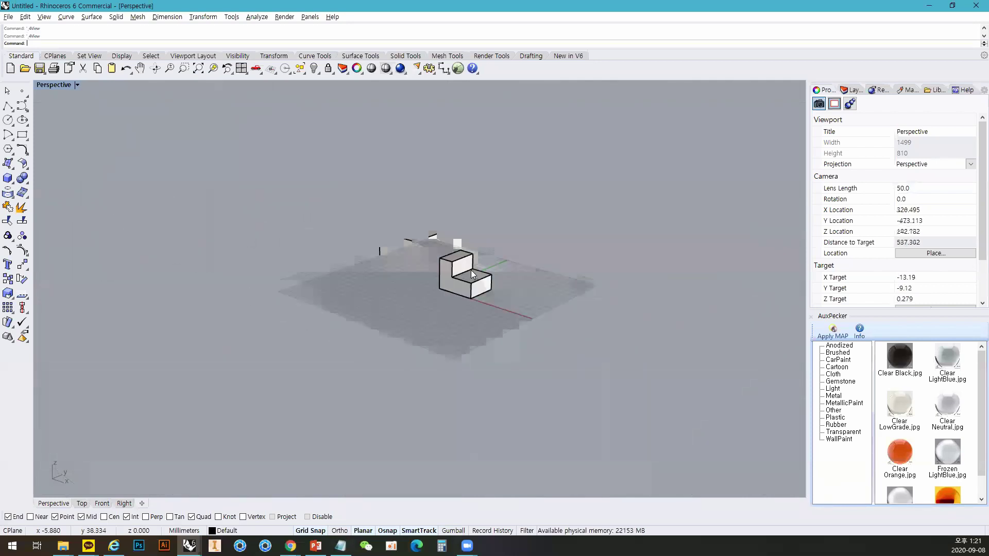
scroll(472, 275, "up", 10)
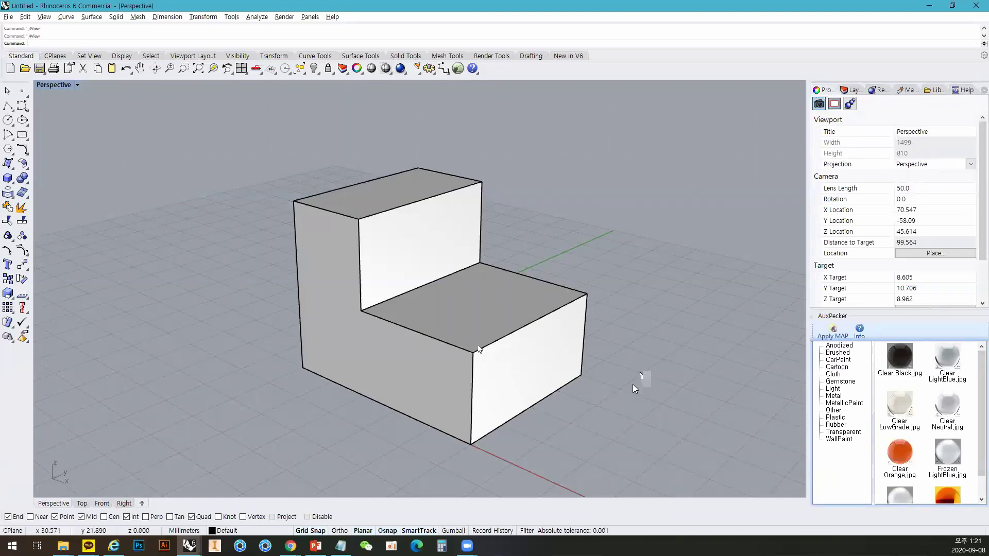
scroll(596, 342, "down", 8)
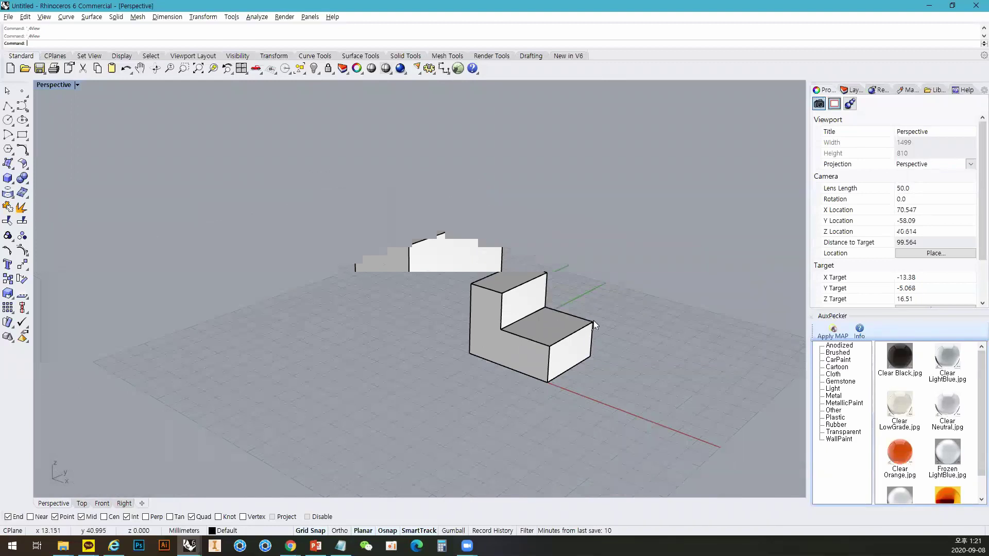
scroll(593, 326, "up", 10)
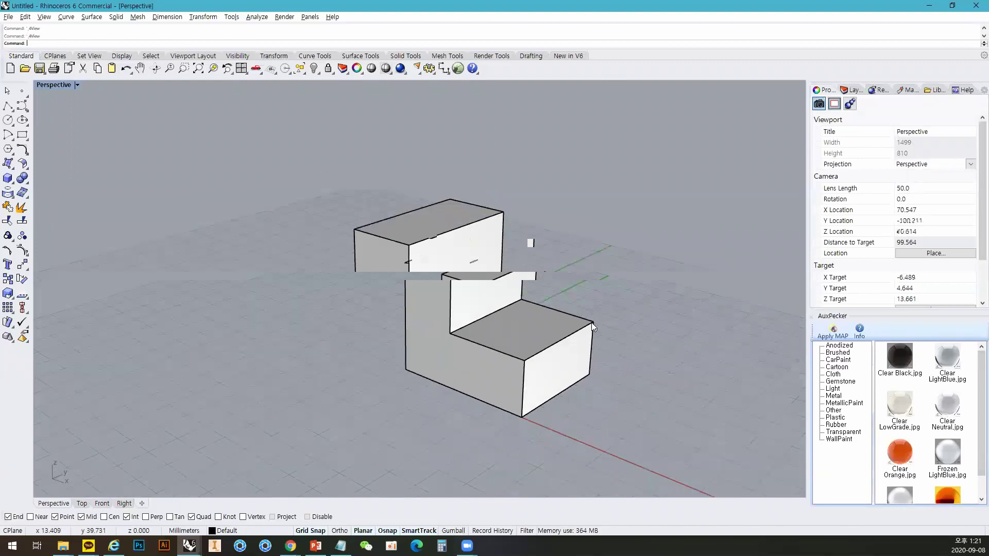
scroll(595, 325, "up", 8)
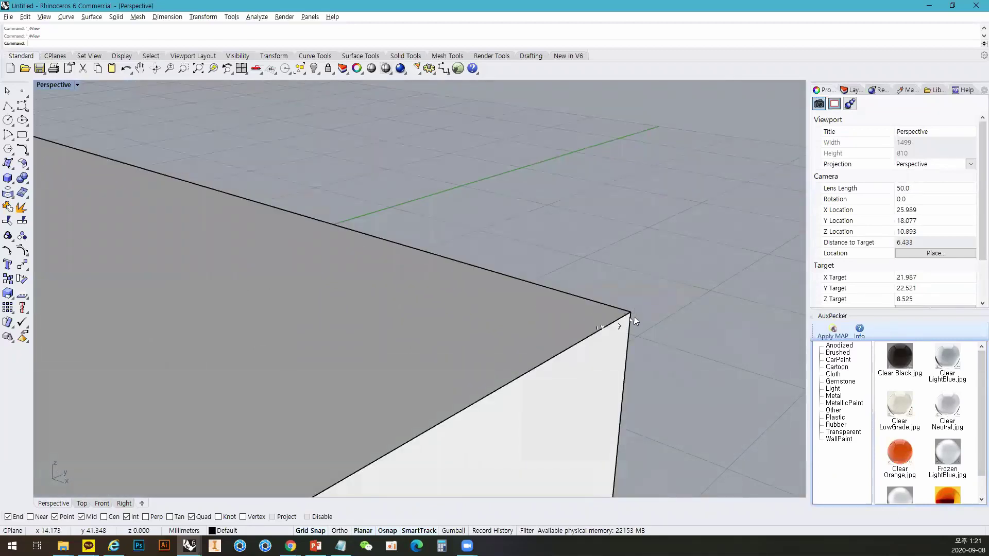
scroll(629, 317, "down", 12)
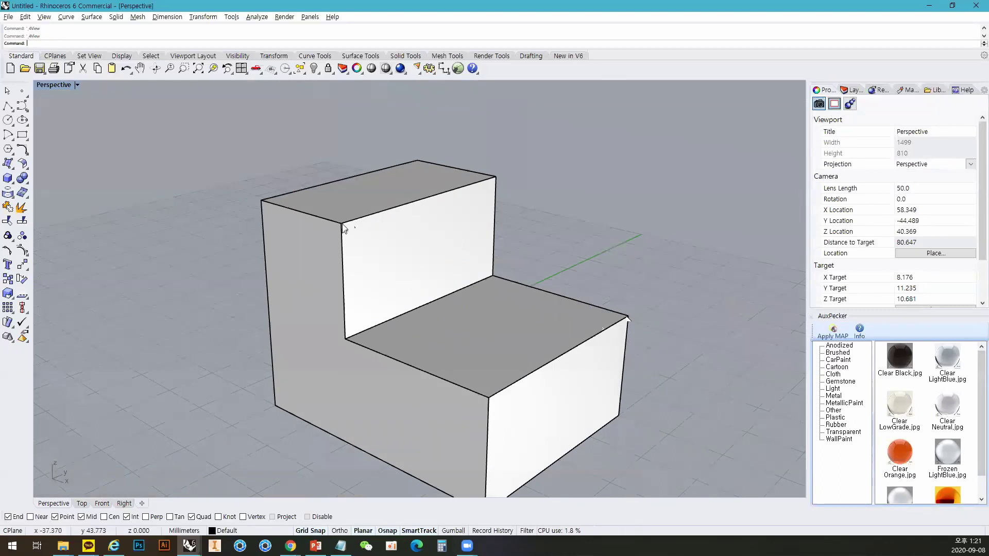
scroll(343, 224, "up", 10)
scroll(344, 230, "down", 2)
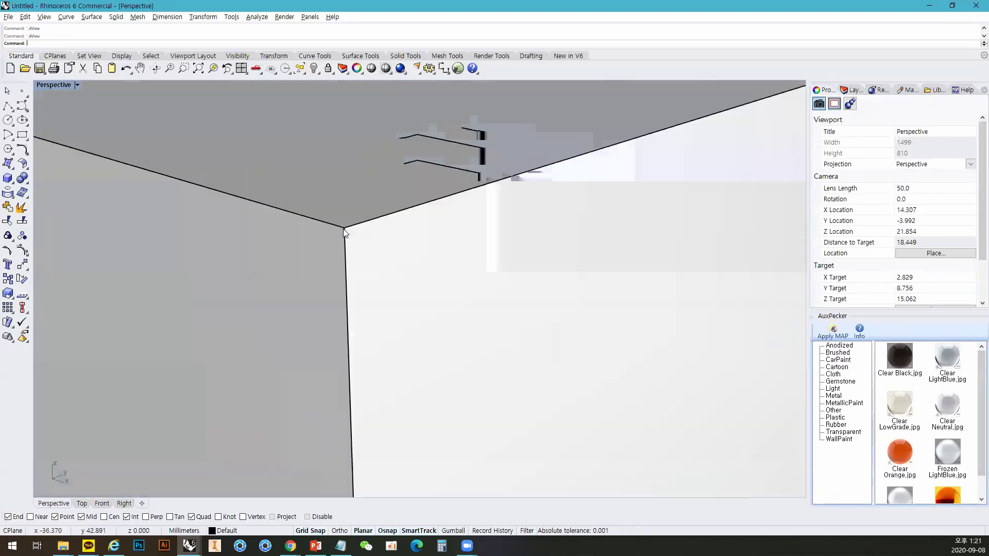
scroll(344, 233, "down", 6)
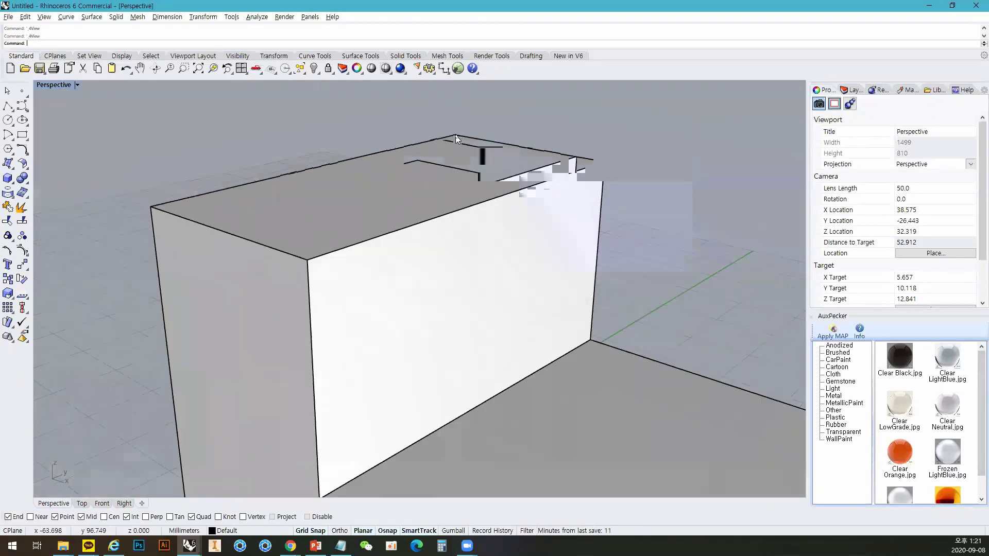
scroll(455, 138, "up", 6)
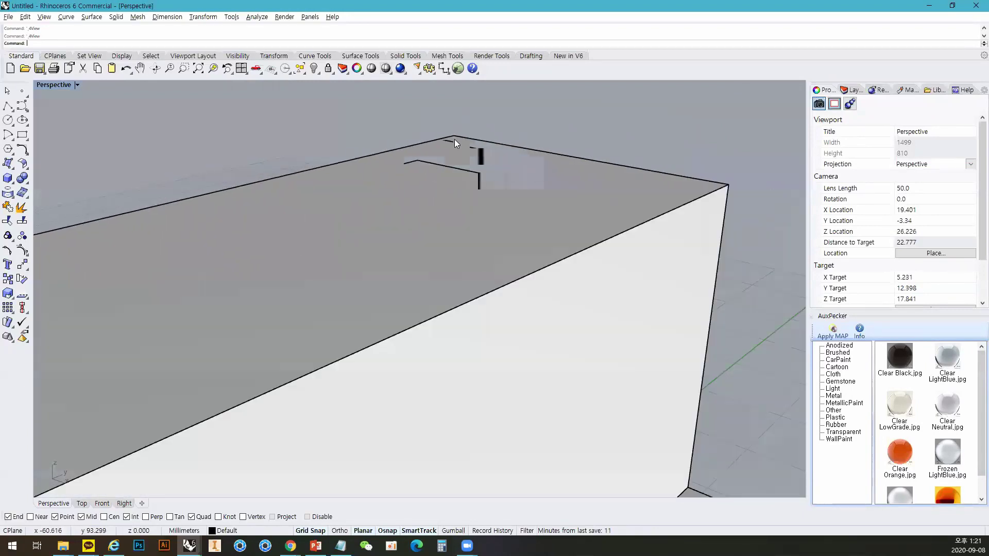
scroll(454, 139, "down", 8)
scroll(387, 312, "up", 5)
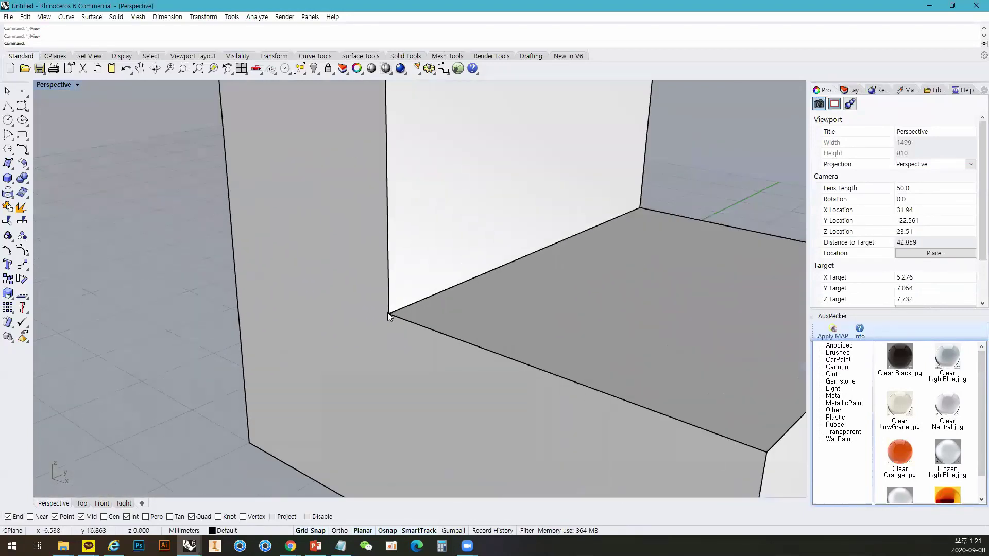
scroll(391, 314, "down", 7)
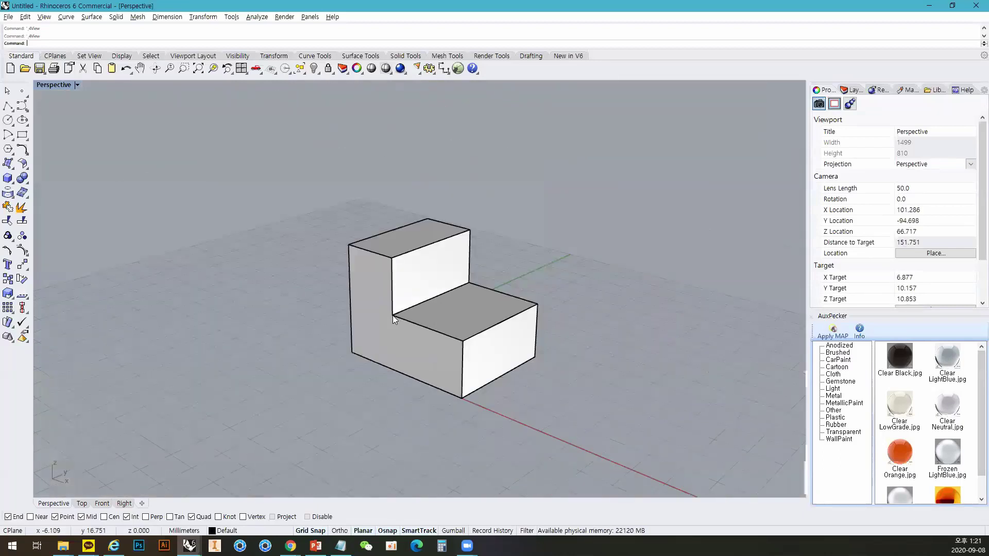
scroll(656, 176, "up", 12)
scroll(660, 182, "down", 12)
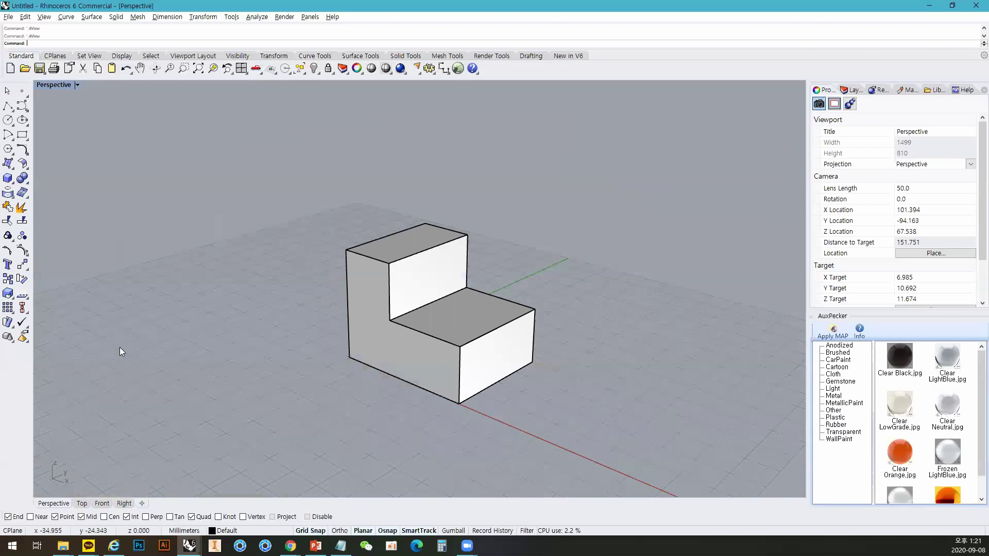
Examine how zooming behaves when centred on the empty space beside the solid and on its lower step's top face.
scroll(117, 346, "up", 8)
scroll(117, 348, "down", 6)
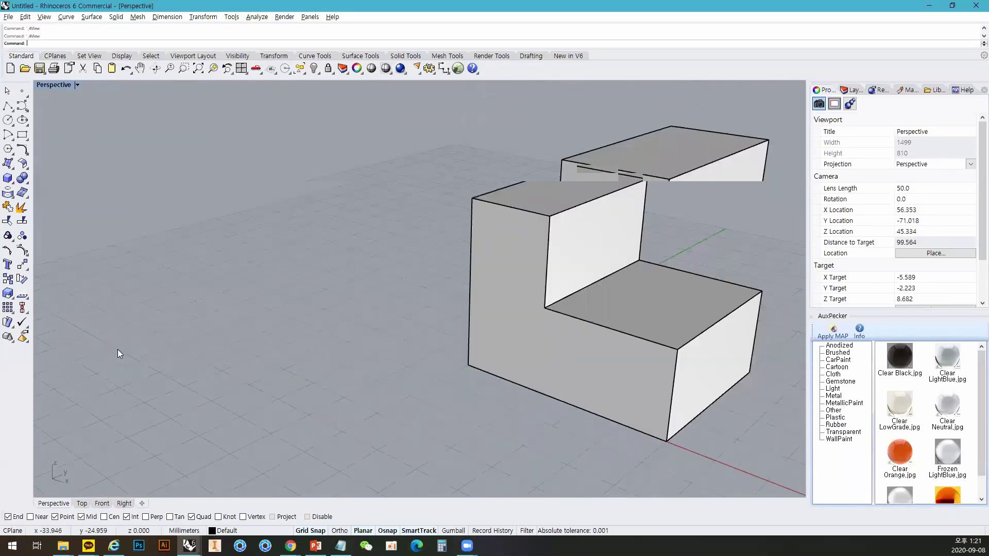
scroll(119, 354, "down", 3)
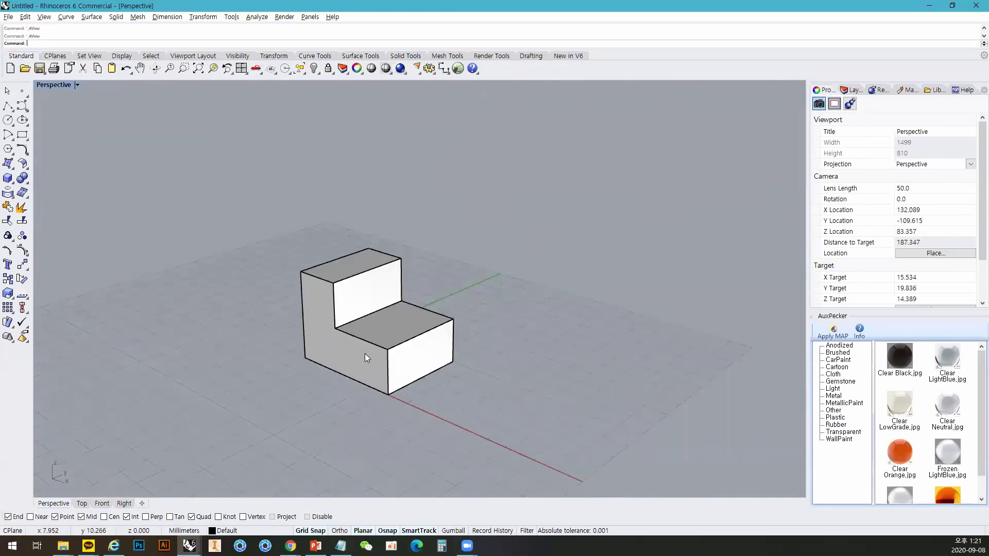
scroll(518, 311, "up", 4)
scroll(518, 310, "down", 4)
scroll(342, 341, "up", 7)
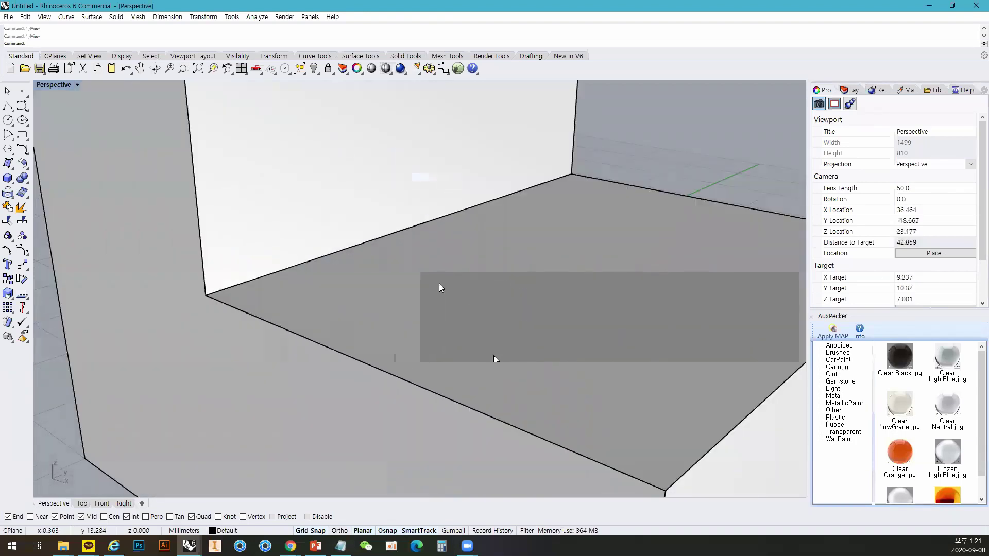
scroll(494, 359, "down", 6)
scroll(470, 330, "up", 7)
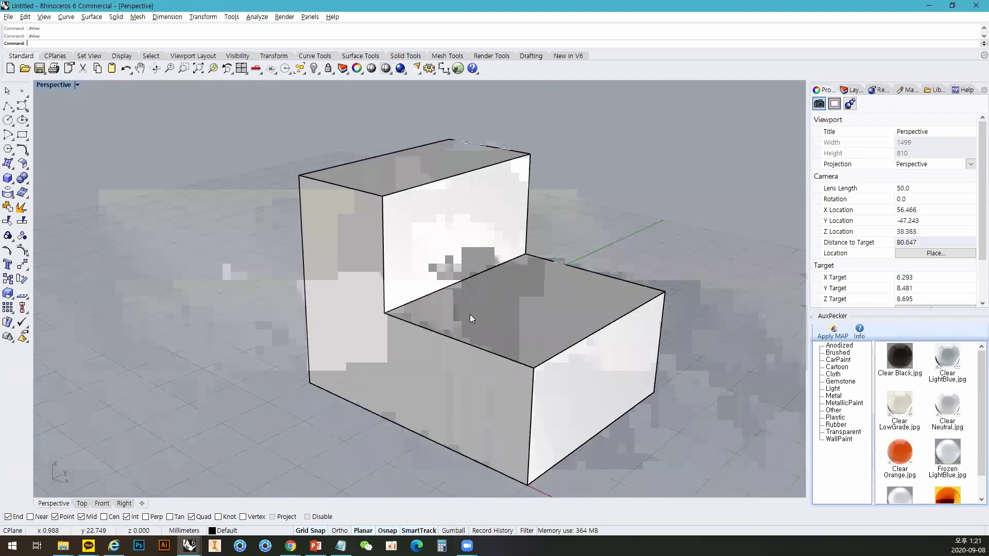
scroll(469, 315, "down", 5)
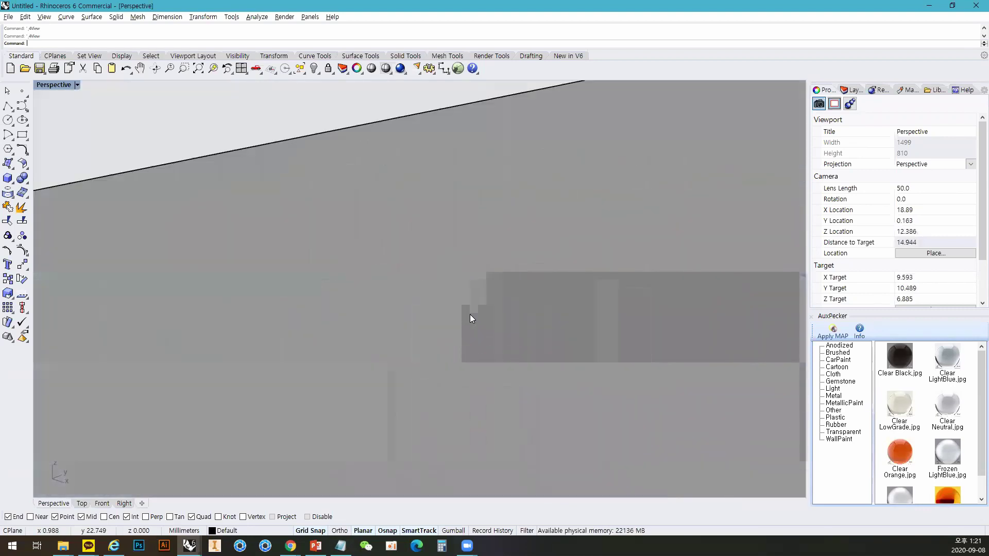
scroll(470, 314, "up", 6)
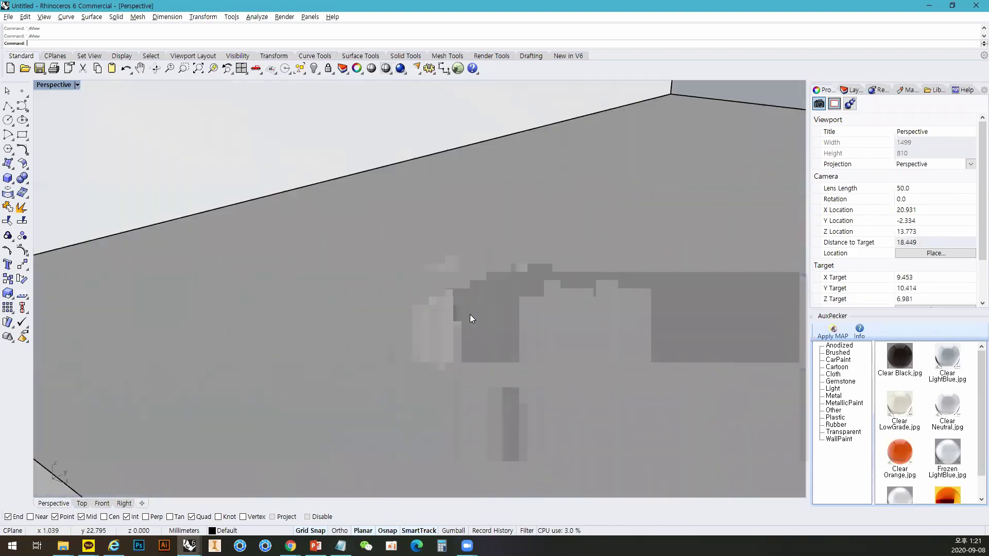
scroll(470, 315, "down", 6)
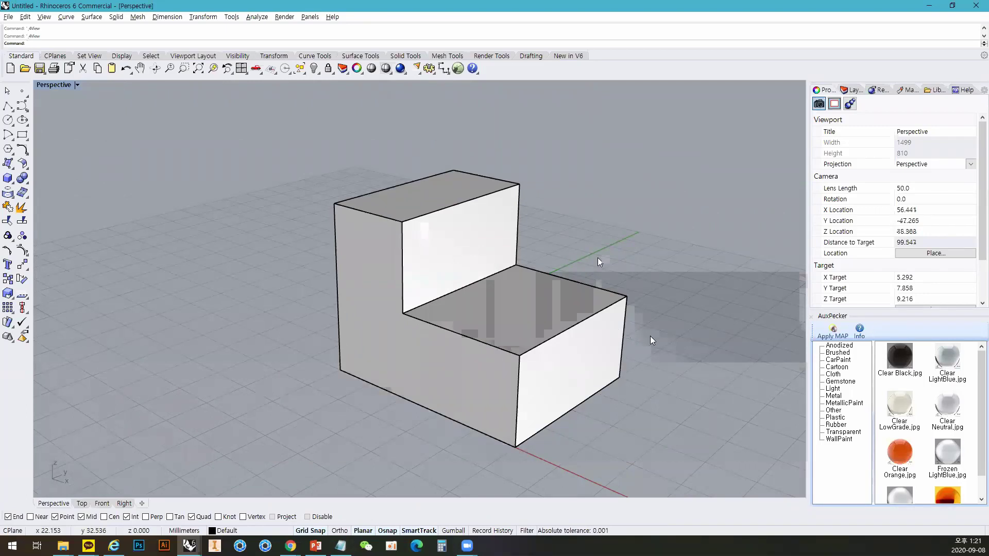
Orbit the solid in Perspective, restore the four-view layout, and compare the Perspective view with the Right view at different zoom levels.
right_click_drag(649, 342, 612, 359)
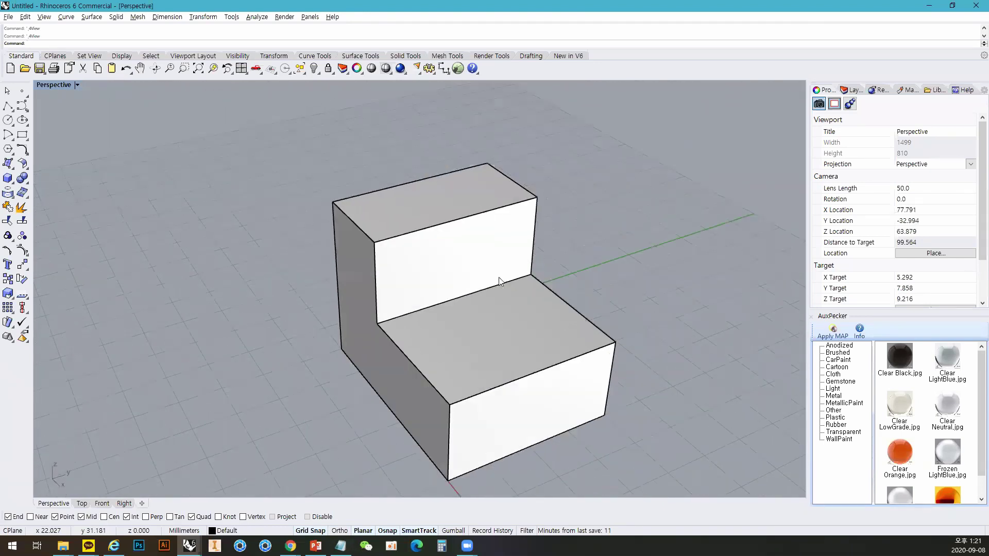
double_click(51, 86)
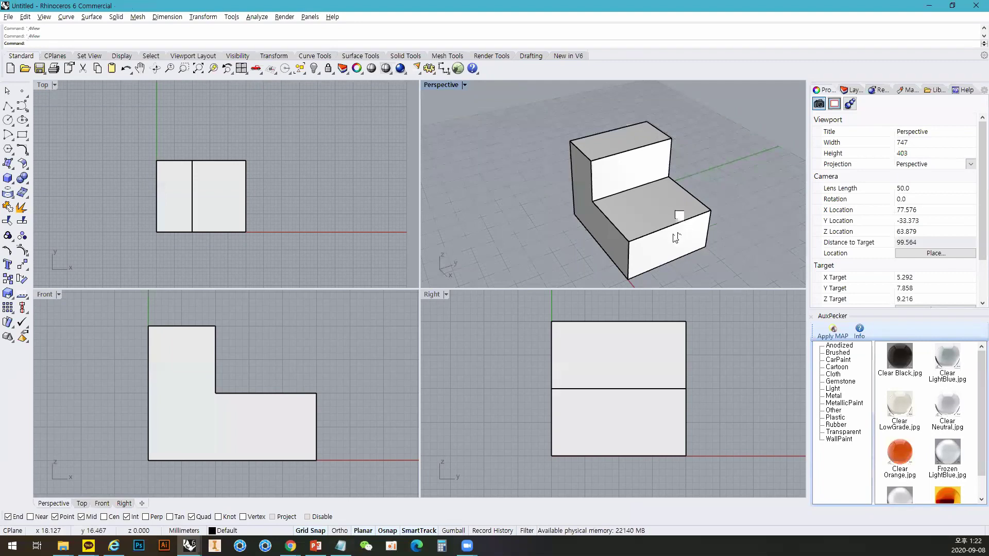
right_click_drag(677, 238, 672, 203)
scroll(627, 392, "down", 5)
scroll(634, 389, "up", 3)
scroll(658, 346, "down", 3)
scroll(721, 330, "up", 3)
scroll(784, 315, "down", 1)
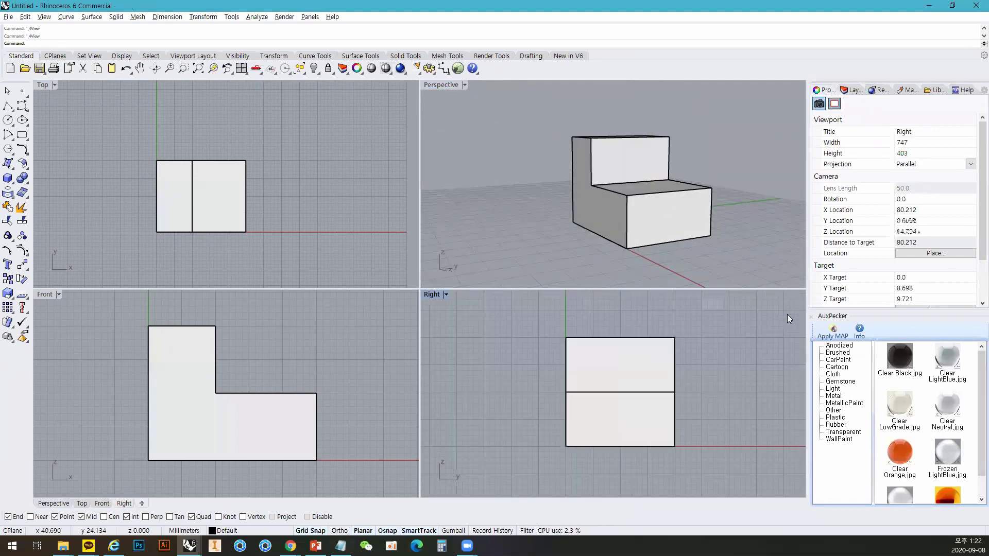
Zoom in and out on the solid in the Right view and pan it to compare the framing.
scroll(789, 313, "up", 3)
scroll(723, 345, "down", 3)
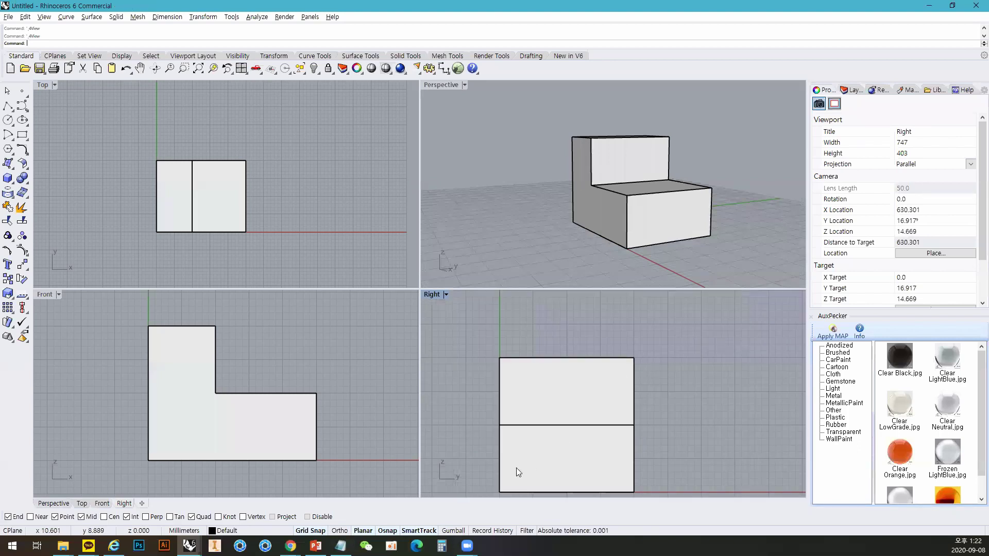
scroll(502, 491, "up", 15)
scroll(500, 472, "down", 17)
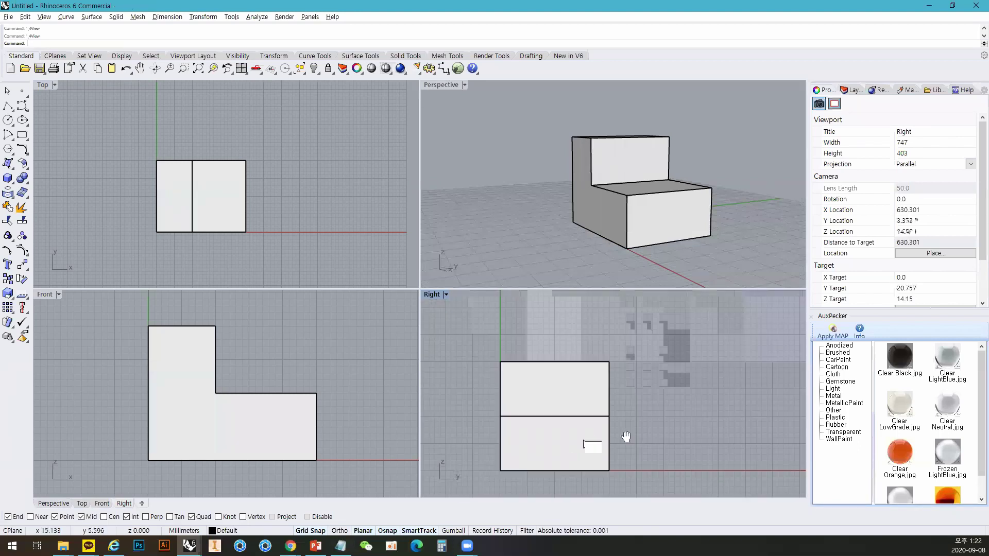
right_click_drag(626, 437, 663, 424)
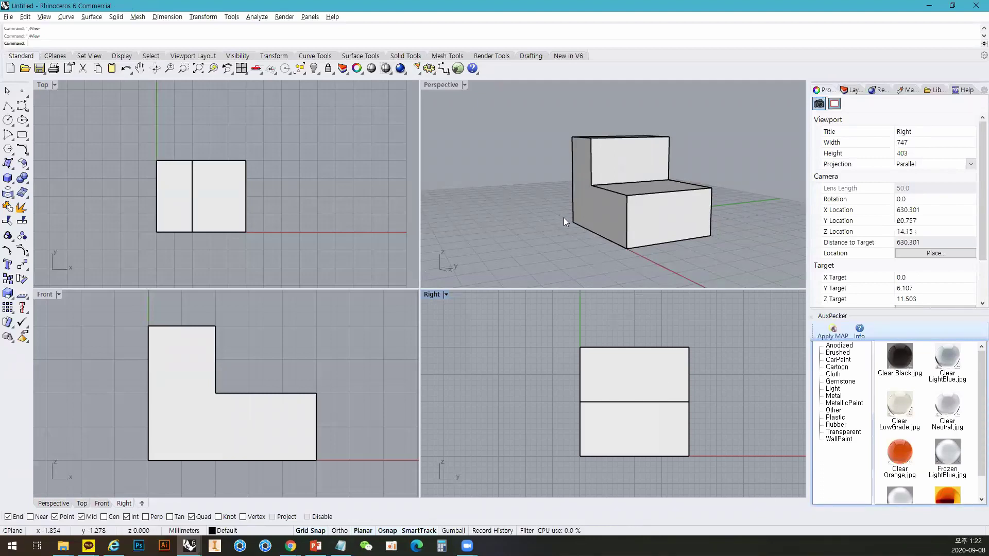
Orbit the solid in the Perspective view and examine it at closer and farther zoom levels.
right_click_drag(563, 217, 610, 250)
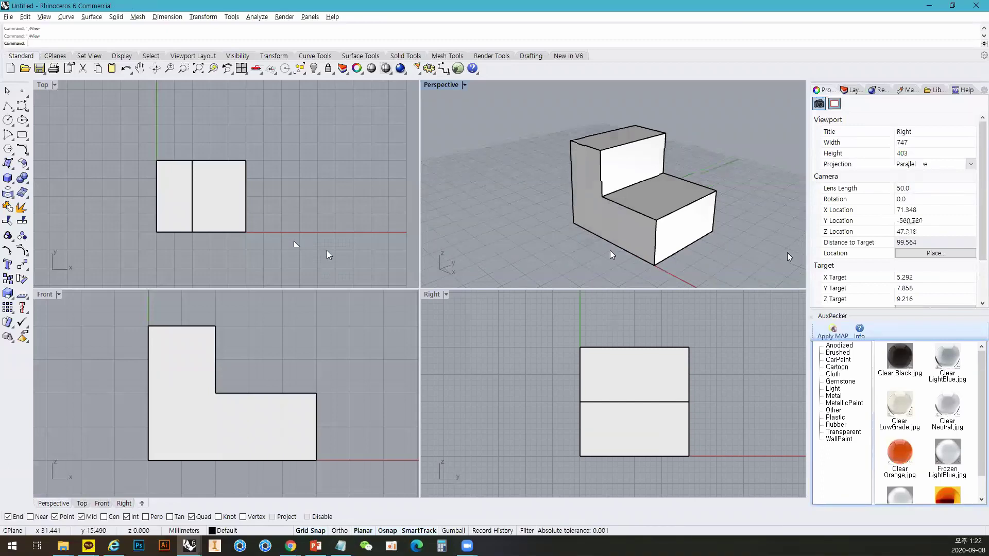
right_click_drag(611, 254, 586, 224)
scroll(589, 227, "down", 10)
scroll(588, 227, "up", 6)
scroll(562, 219, "up", 3)
scroll(566, 224, "down", 2)
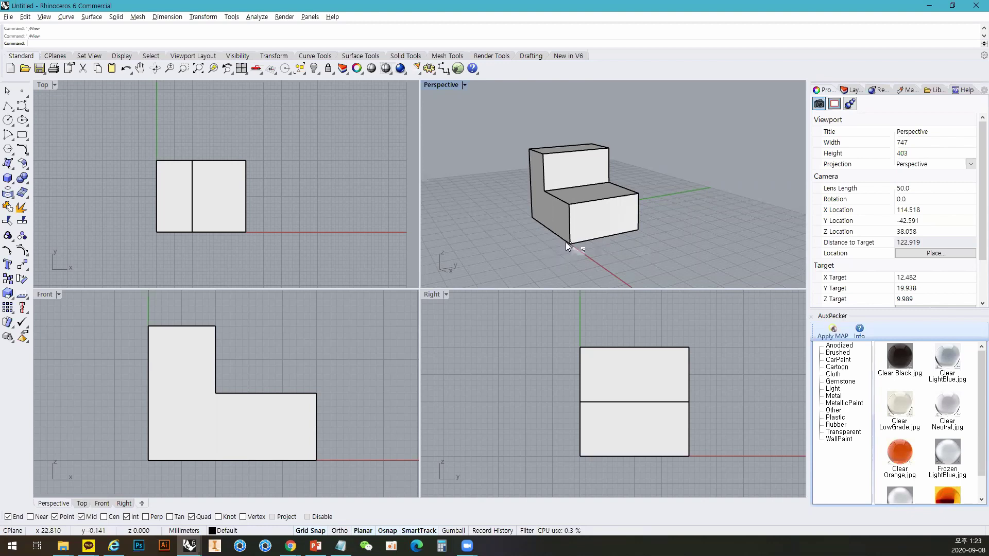
Maximize the Perspective view and restore the four-view layout, repeating the switch once more.
double_click(444, 86)
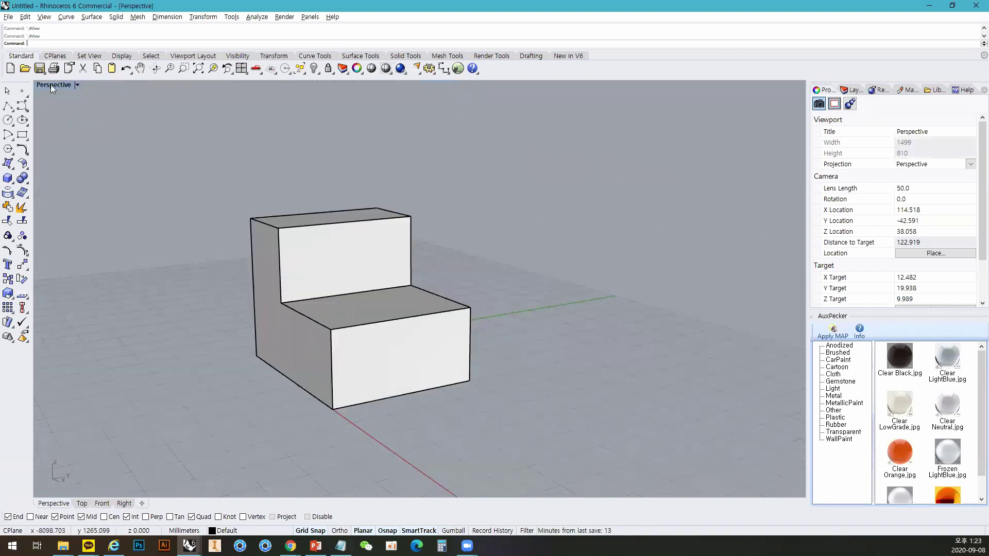
double_click(51, 84)
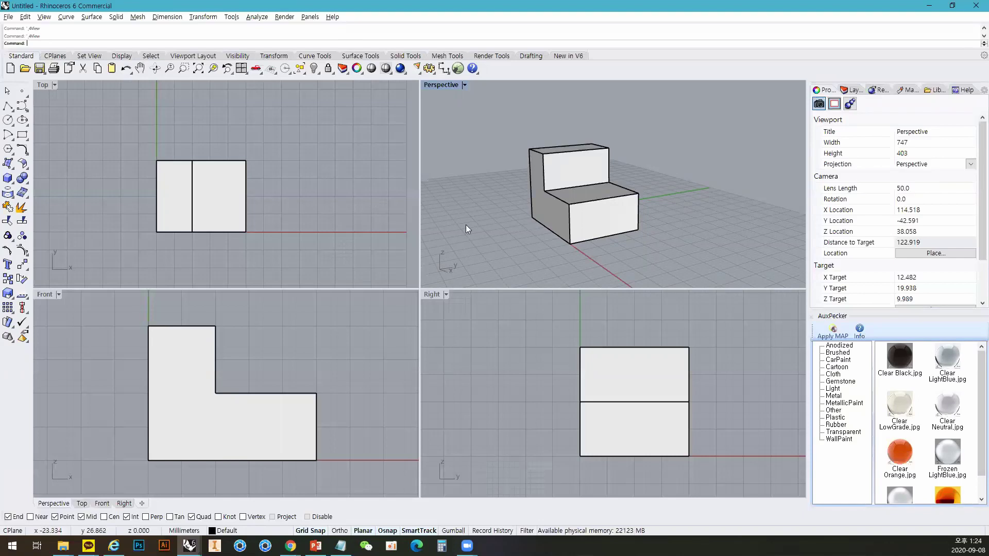
double_click(450, 86)
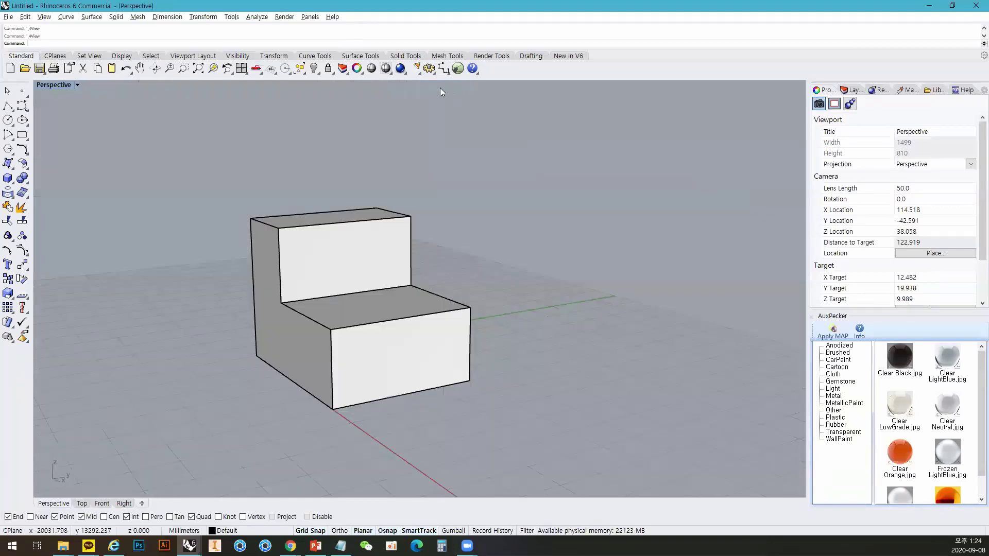
double_click(47, 82)
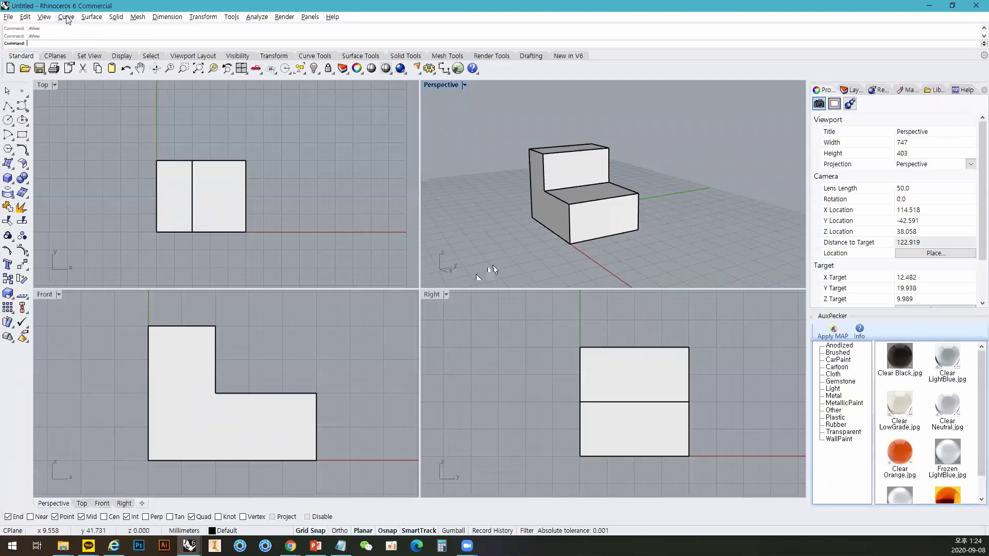
Start a new model with no template, discarding the changes to the untitled L-shaped solid.
left_click(8, 17)
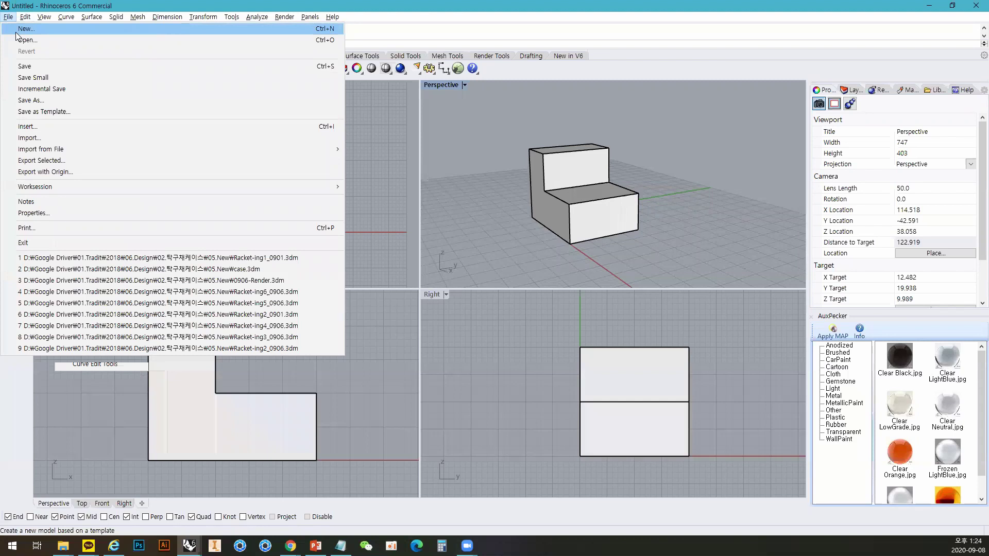
left_click(20, 30)
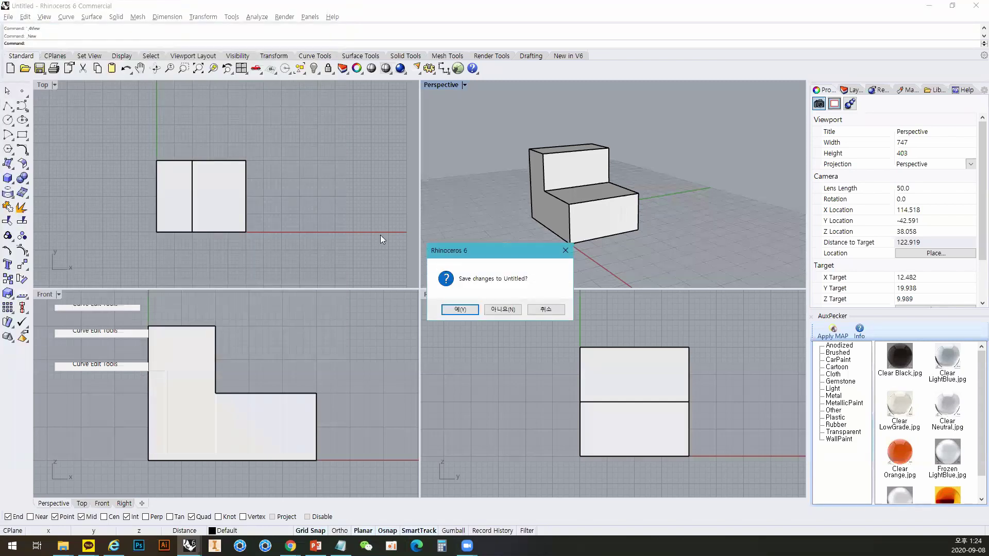
left_click(507, 311)
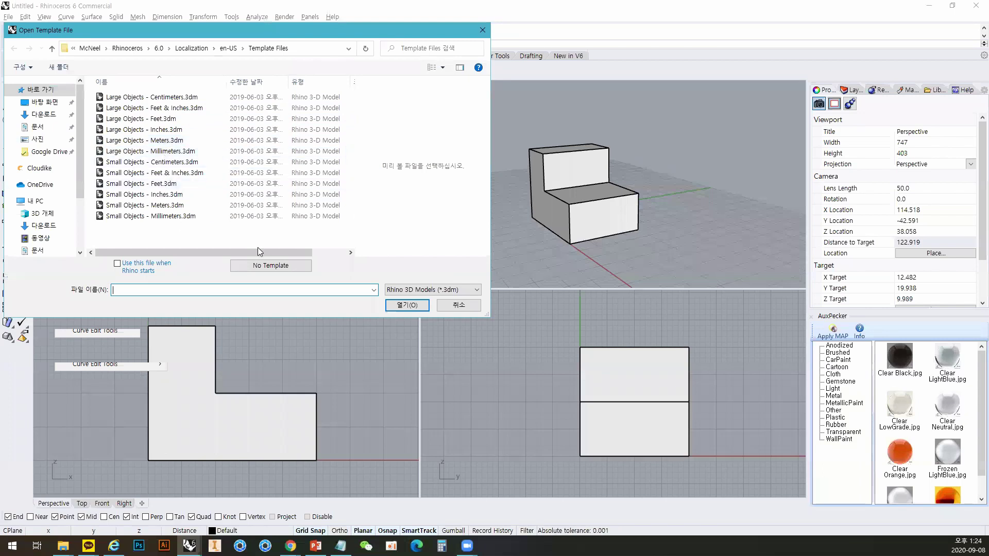
left_click(279, 266)
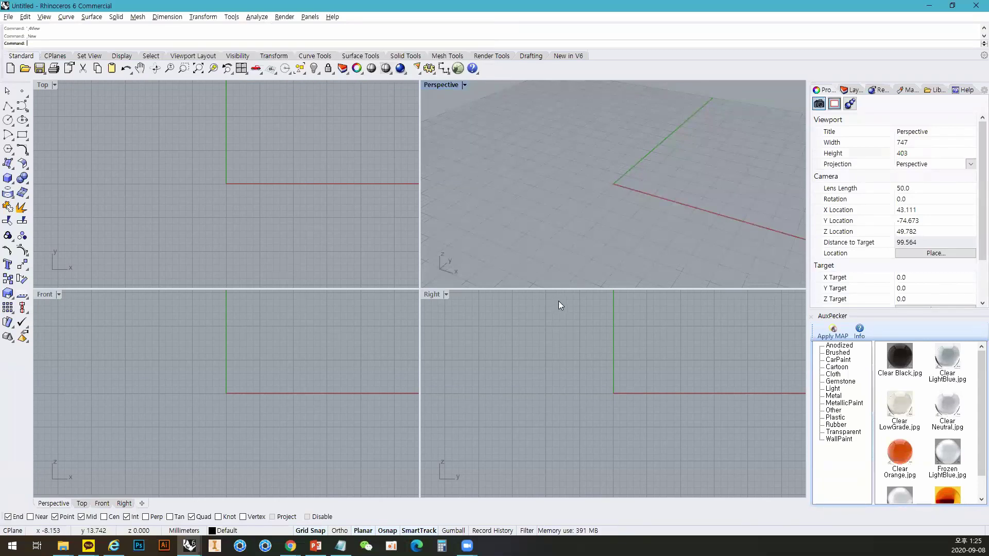
Open Racket-ing1_0901.3dm from the 05.New folder, continue past the missing image files, and orbit the handle in Perspective.
left_click(8, 17)
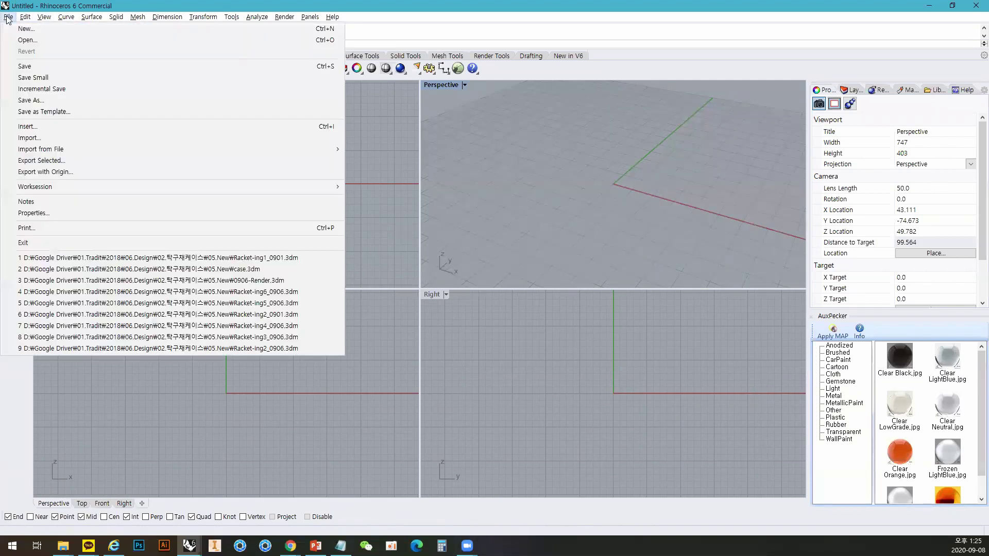
left_click(27, 42)
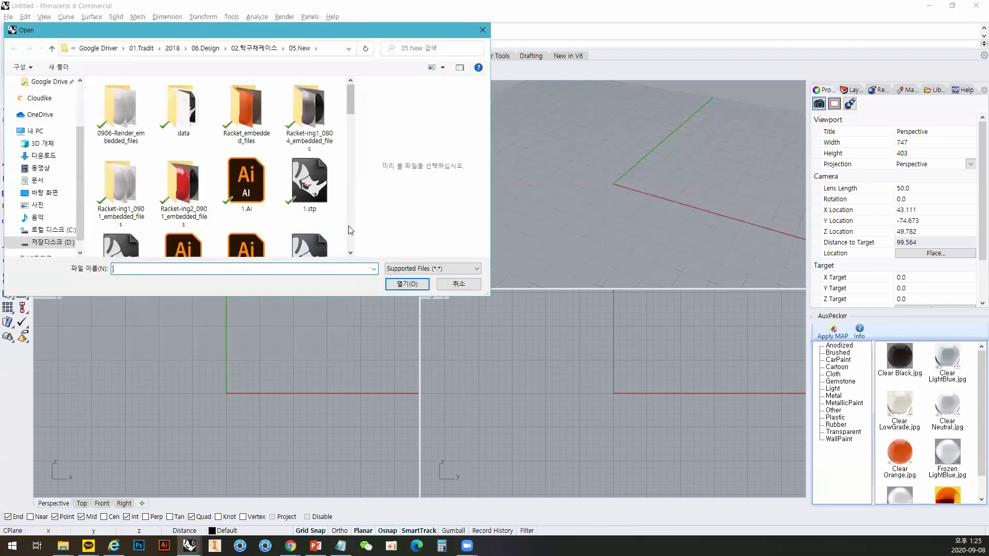
scroll(319, 233, "down", 8)
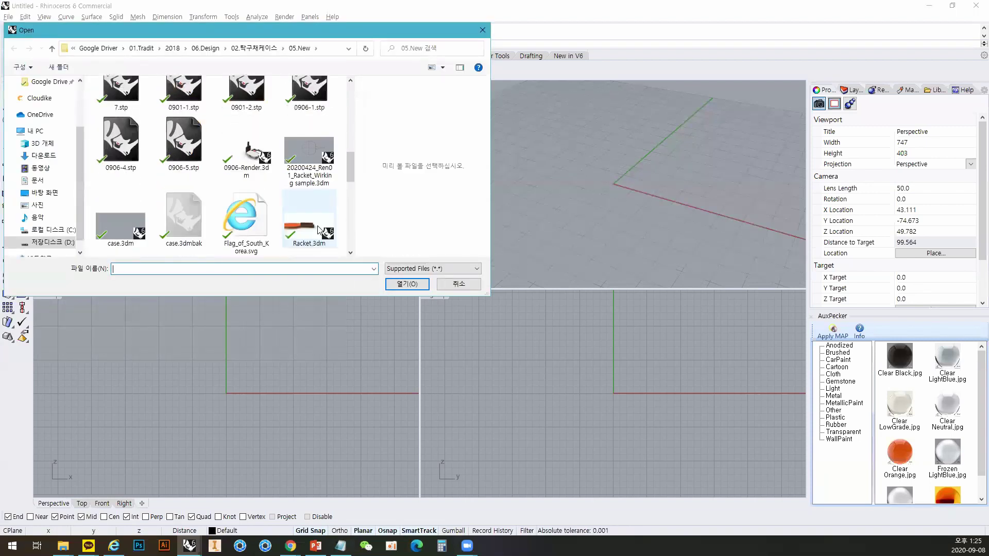
scroll(319, 224, "down", 3)
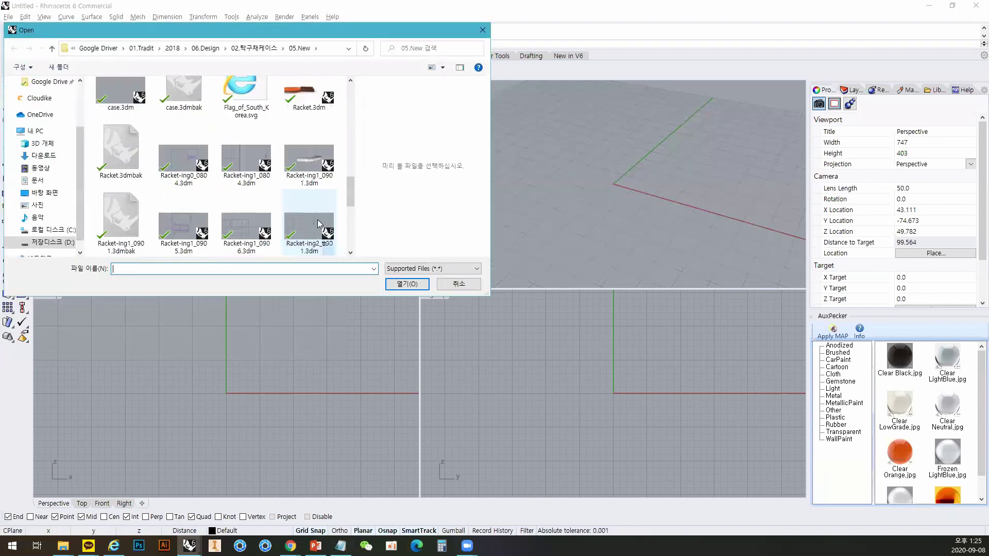
double_click(312, 168)
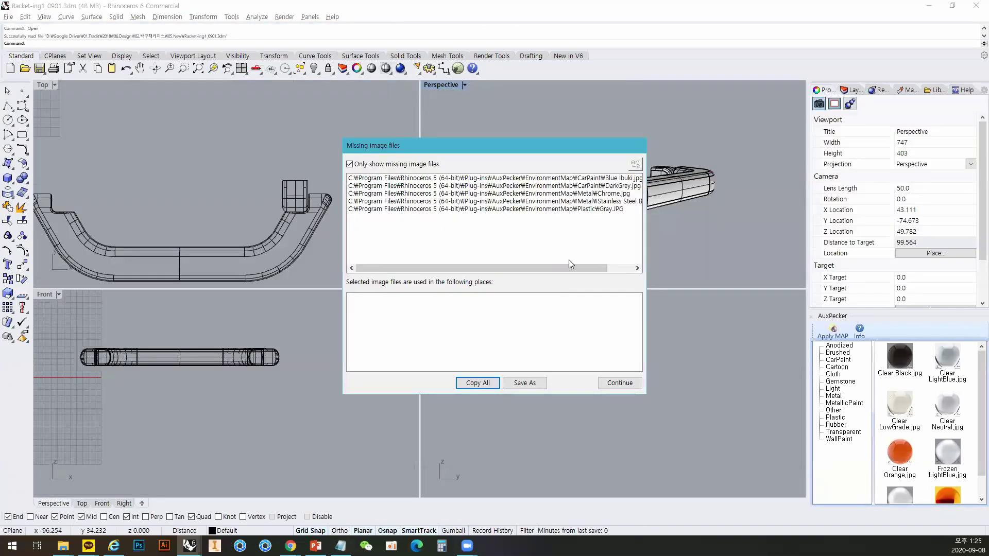
left_click(619, 382)
right_click_drag(578, 244, 517, 195)
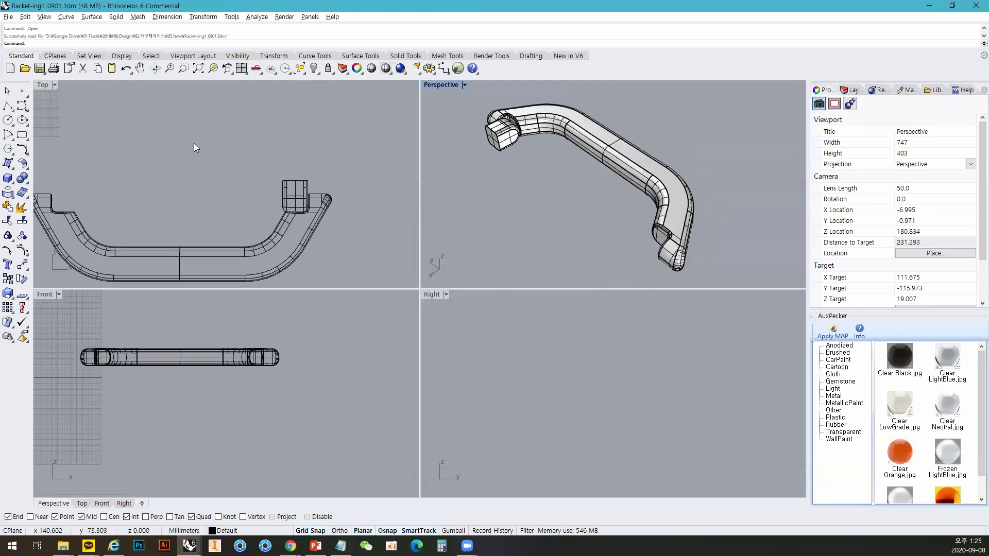
Save the handle model under its existing file name and orbit it in Perspective.
left_click(8, 17)
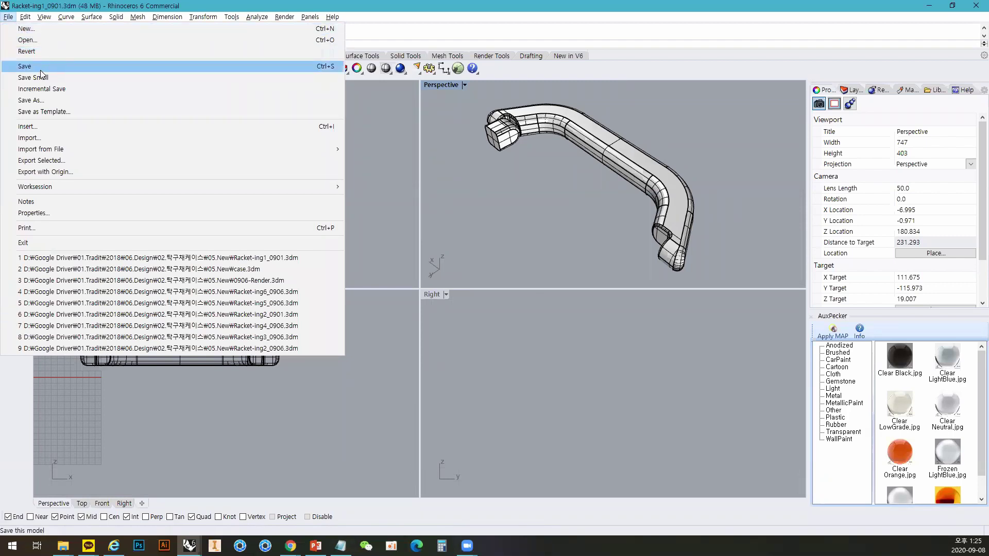
right_click_drag(622, 197, 492, 161)
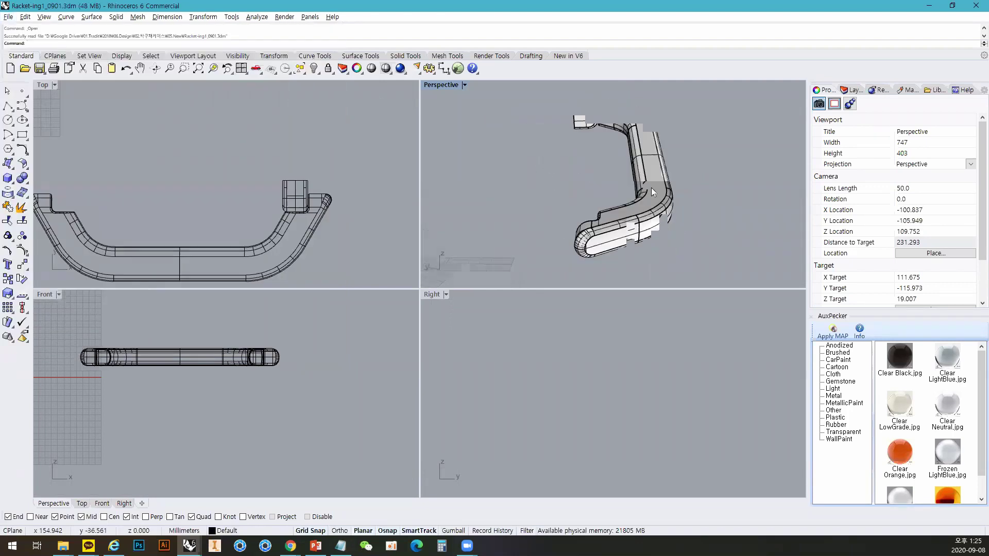
left_click(8, 17)
left_click(29, 66)
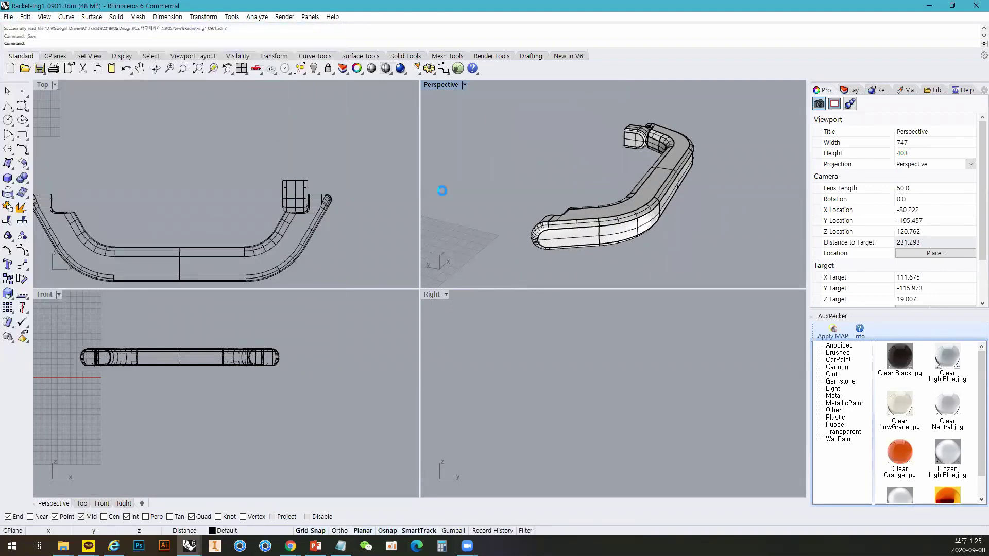
right_click_drag(607, 208, 677, 223)
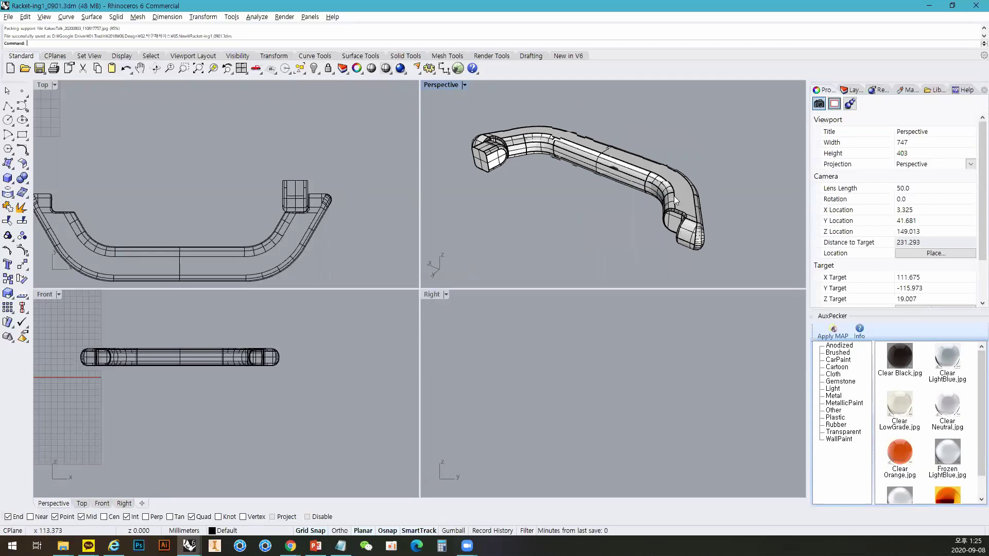
mouse_move(643, 199)
right_mouse_down()
mouse_move(618, 206)
mouse_move(645, 200)
right_mouse_up()
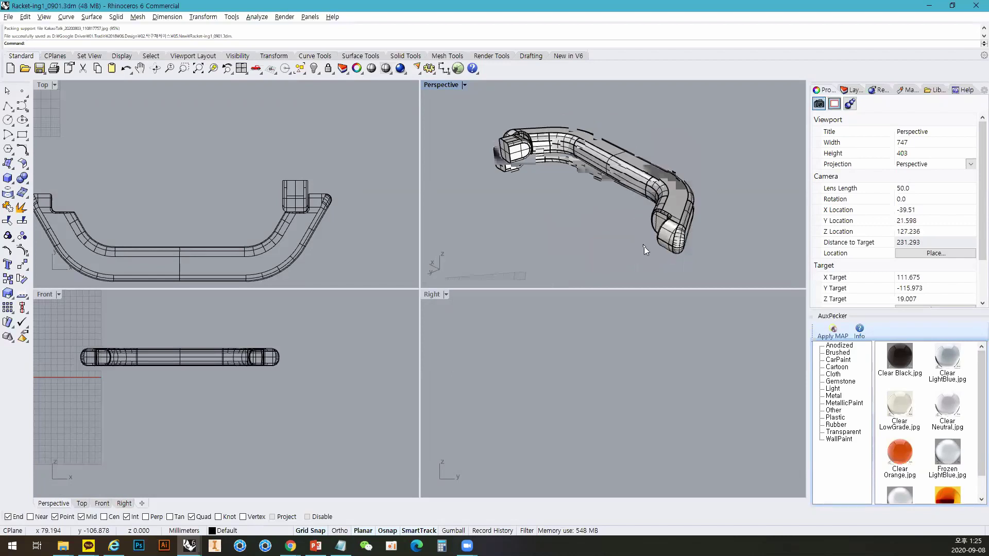
Examine the existing model versions in the 05.New folder through an enlarged Save As dialog, without saving a copy.
left_click(8, 16)
left_click(36, 100)
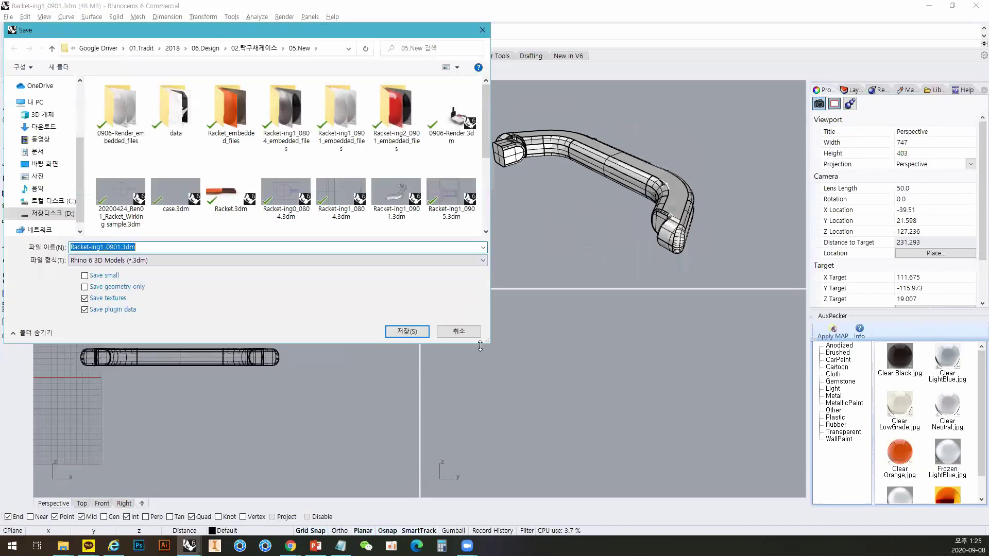
left_click_drag(486, 340, 734, 481)
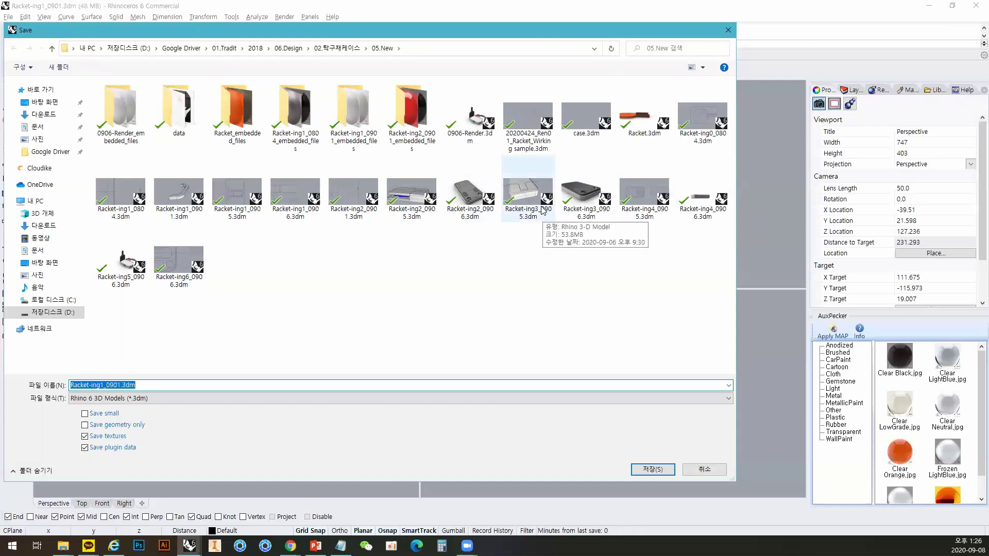
left_click(704, 471)
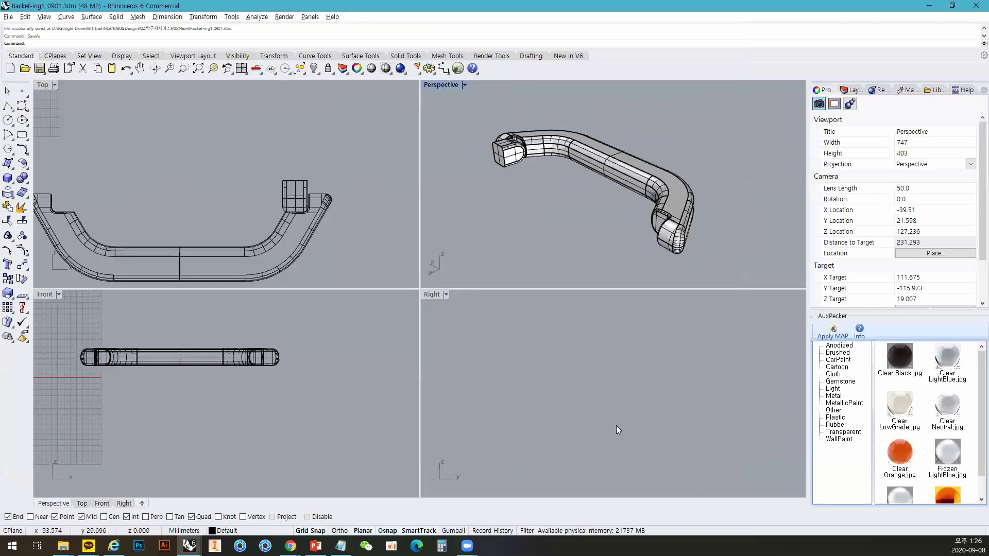
Bring up Save As again and select the version digit after "Racket-ing" in the file name, without saving a copy.
left_click(8, 16)
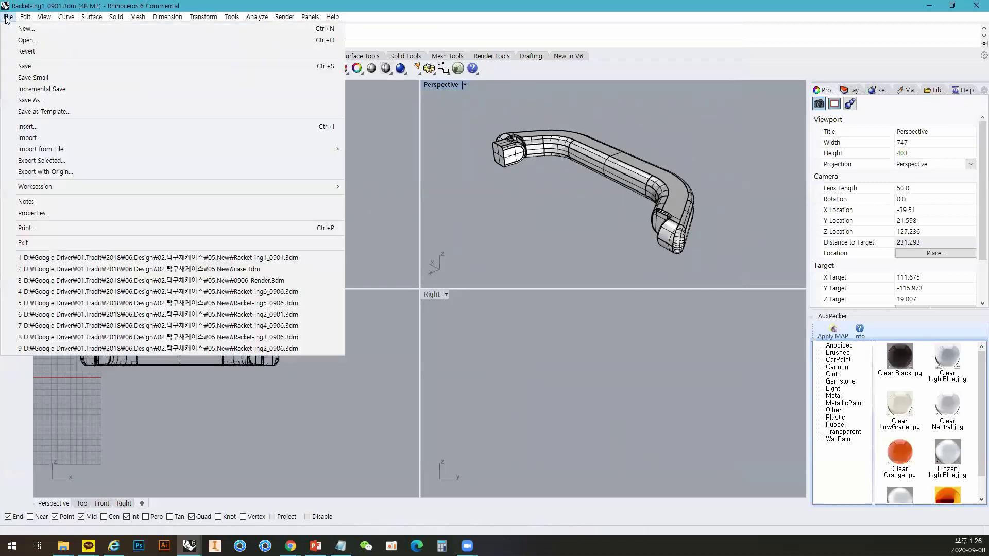
left_click(29, 100)
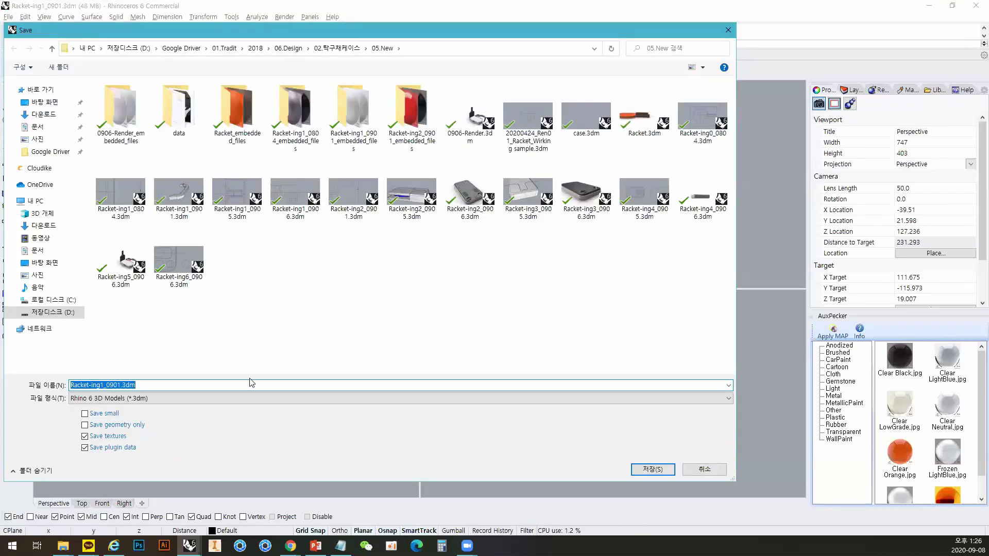
left_click_drag(104, 386, 100, 386)
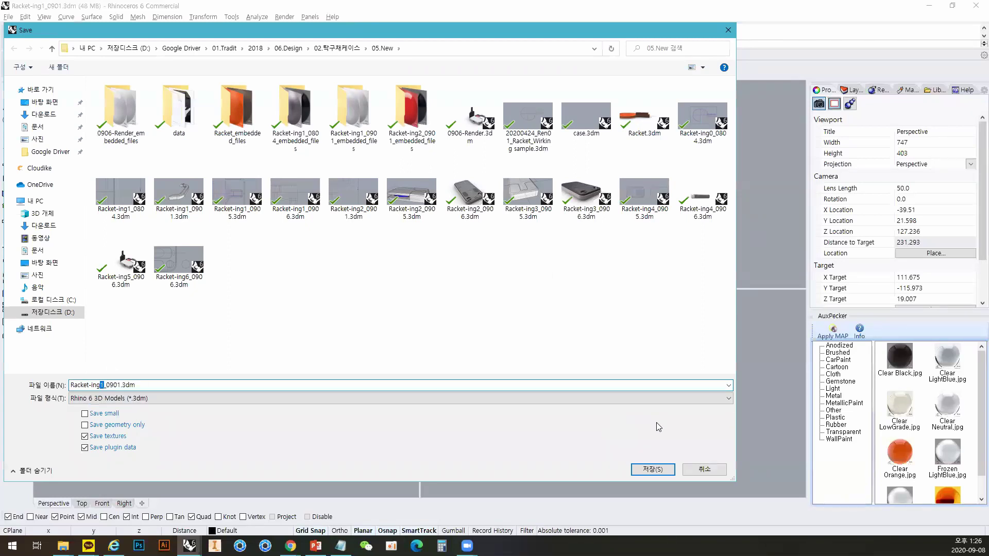
left_click(704, 469)
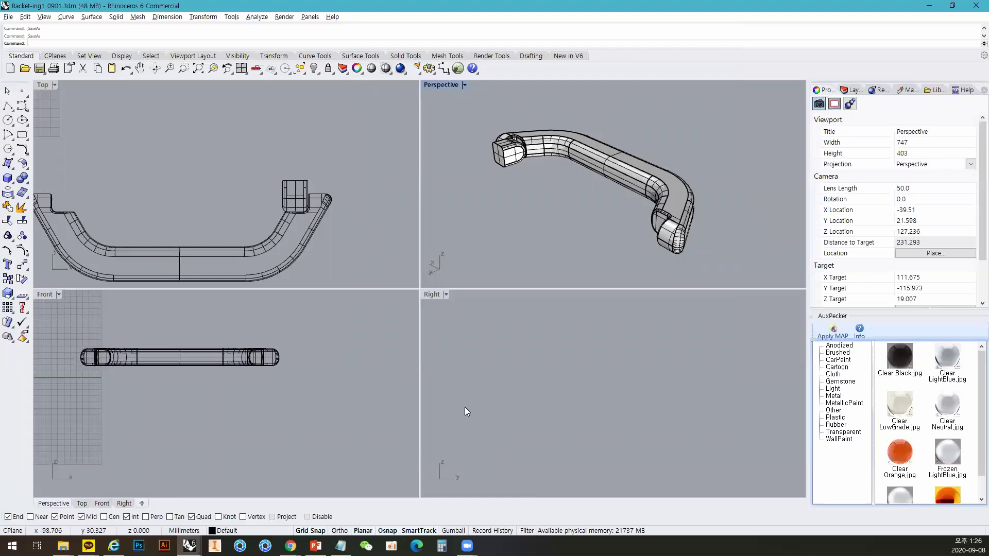
left_click(6, 19)
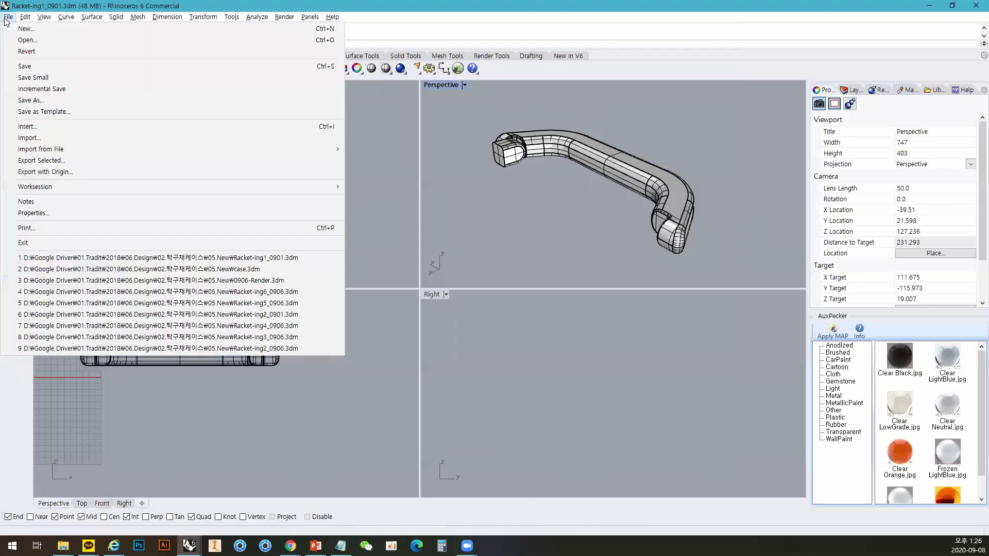
left_click(52, 100)
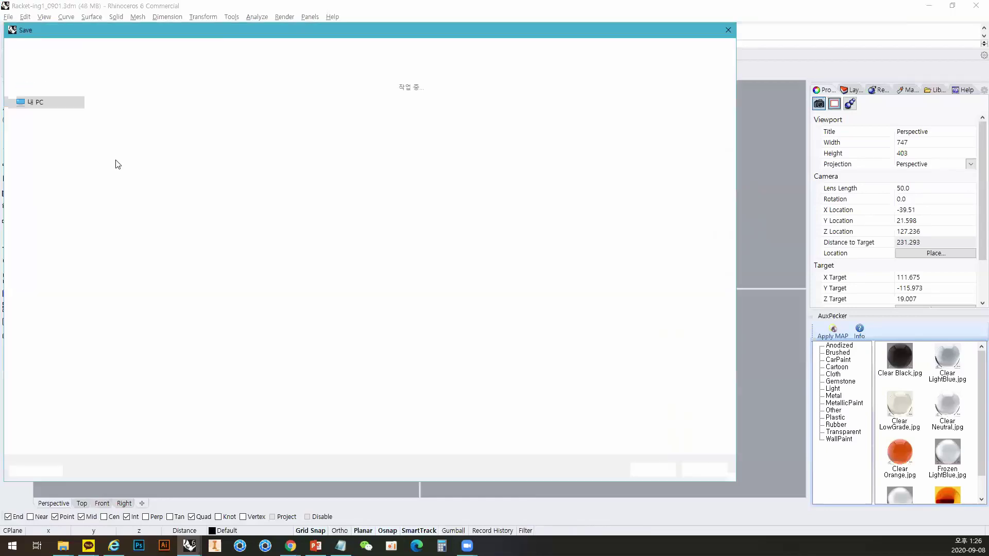
key("Escape")
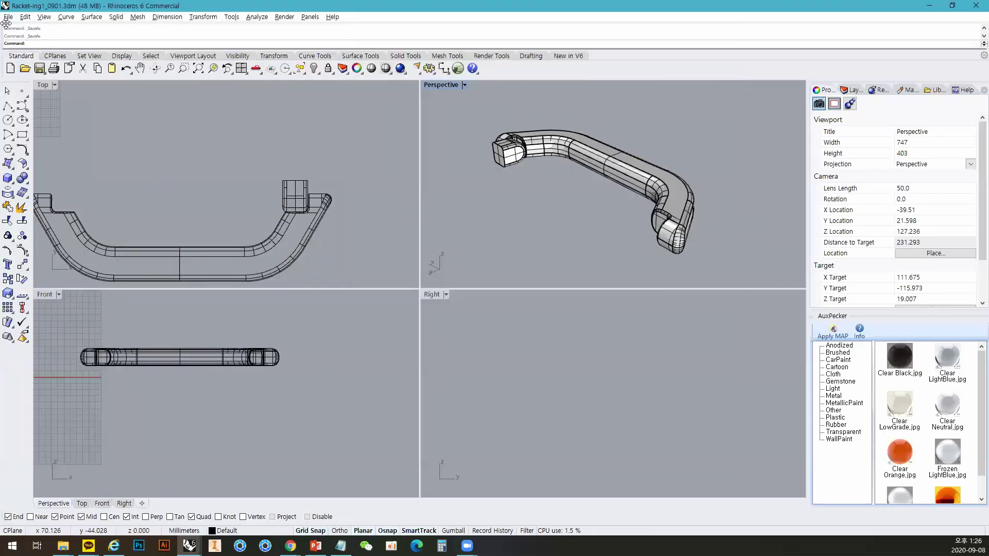
left_click(8, 18)
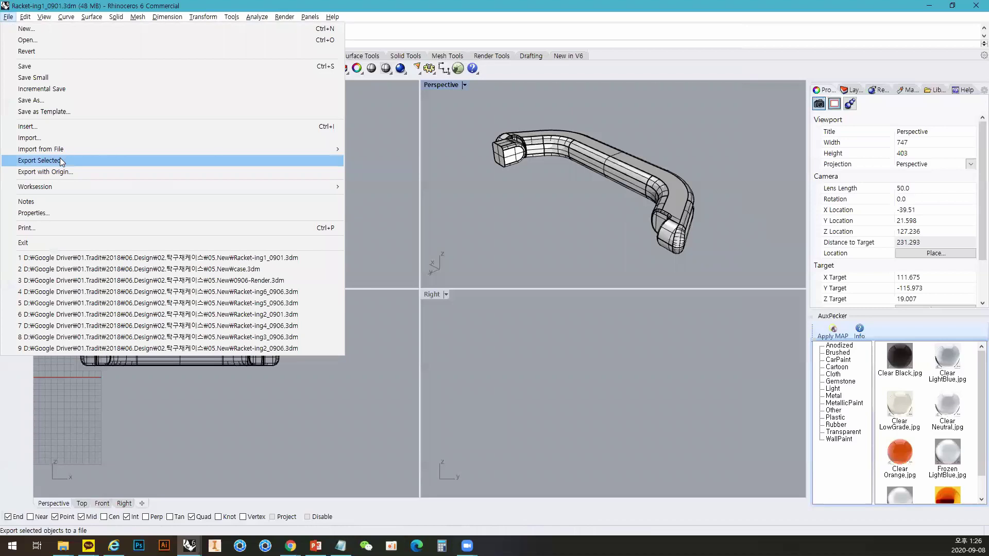
left_click(58, 137)
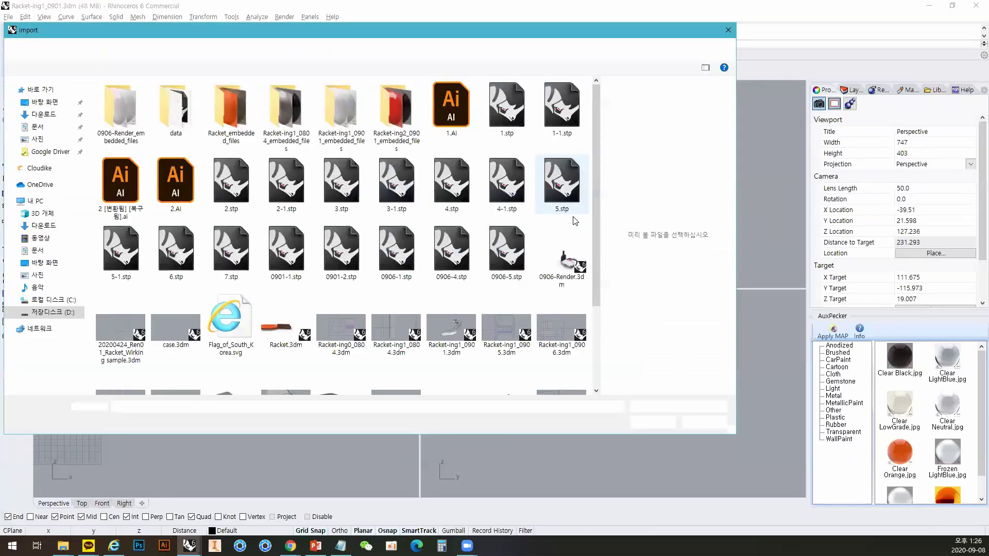
left_click(728, 30)
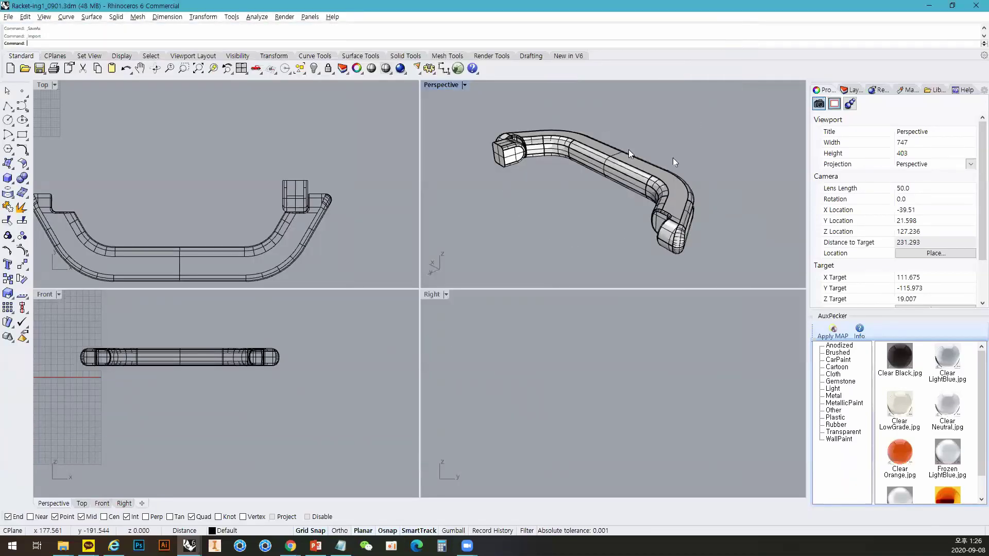
Examine the handle model by orbiting Perspective, selecting its body and clearing the selection.
right_click_drag(519, 184, 542, 133)
left_click(599, 167)
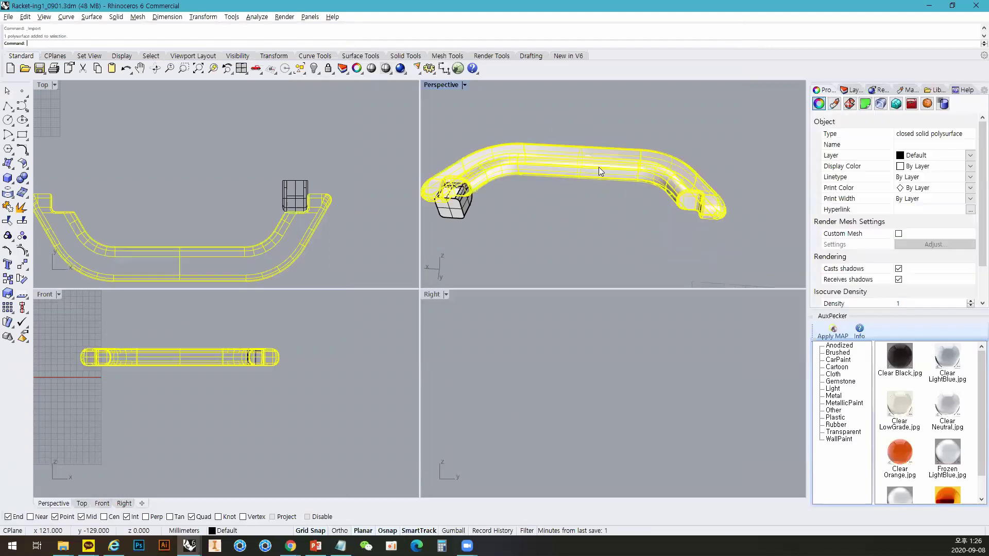
left_click(584, 206)
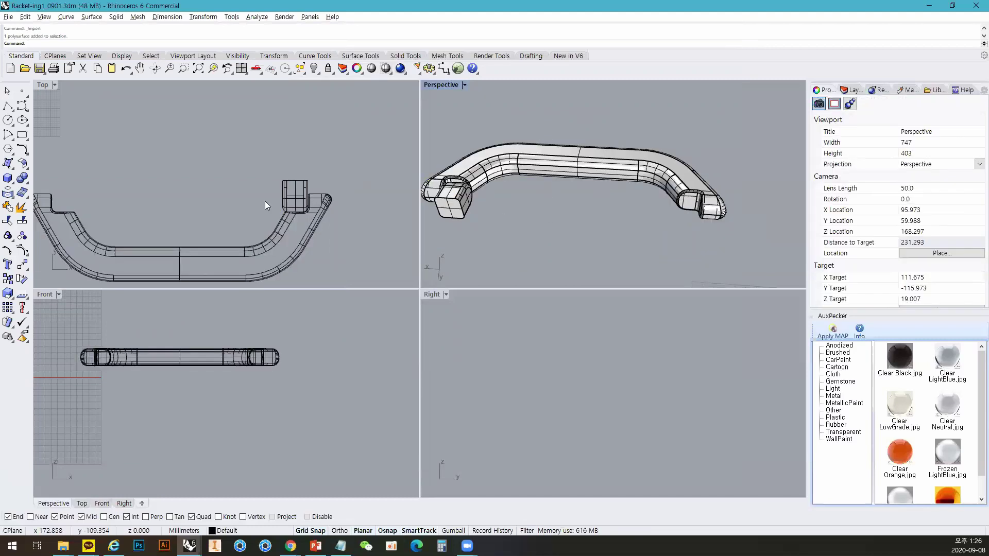
scroll(265, 202, "down", 3)
Start a new model file and build a solid box with its base drawn around the origin in the Top viewport.
left_click(10, 68)
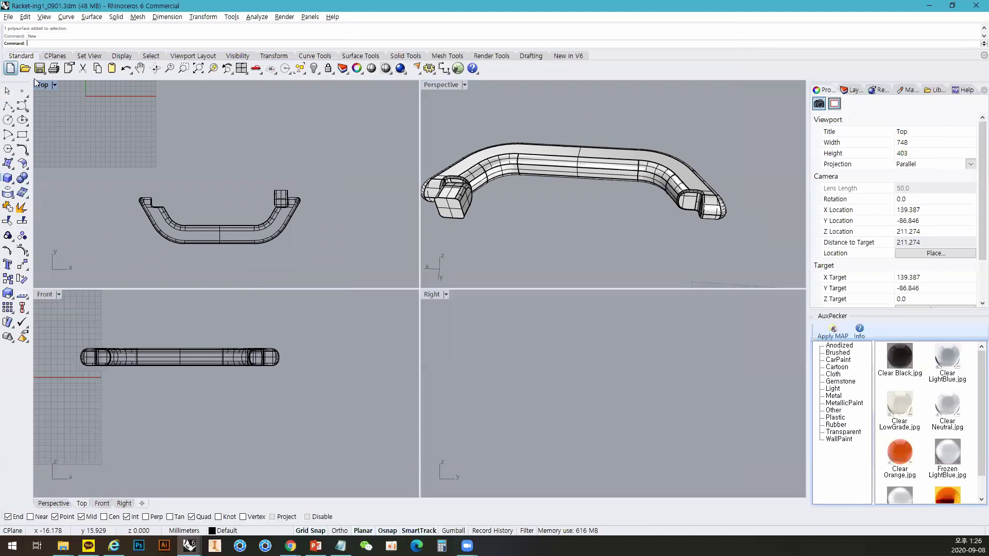
left_click(275, 402)
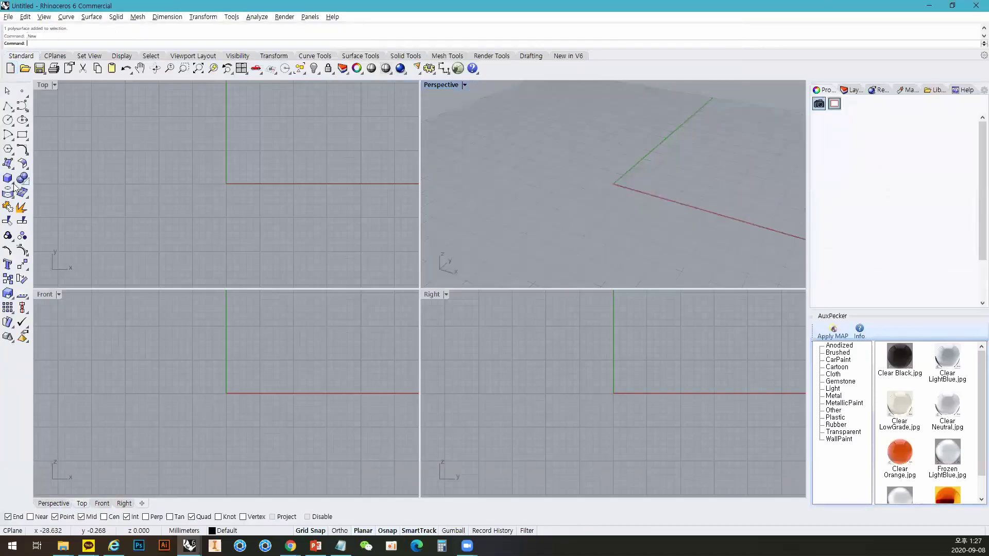
left_click(8, 177)
left_click(132, 137)
left_click(287, 252)
left_click(287, 307)
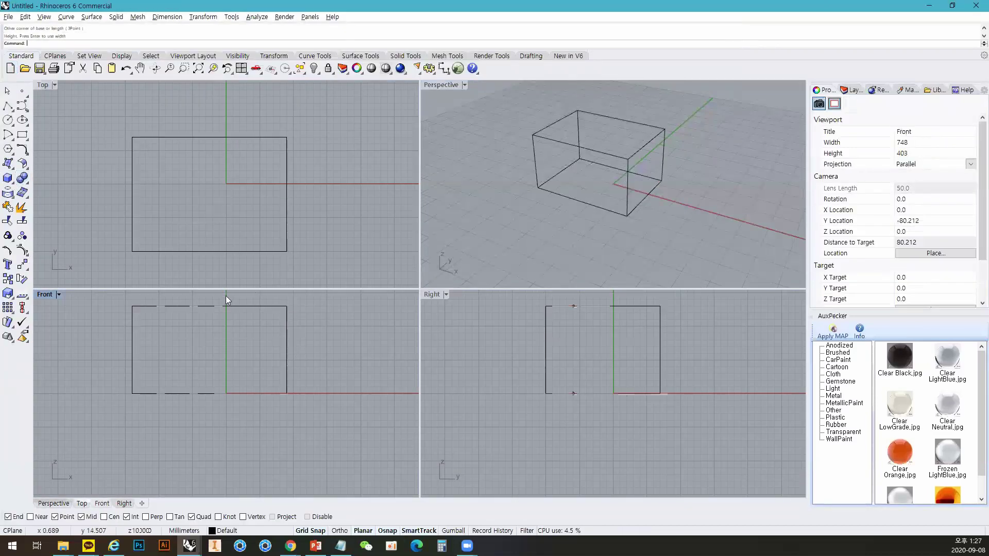
Place a sphere in front of the box in Perspective and set that viewport to Shaded display.
left_click(7, 179)
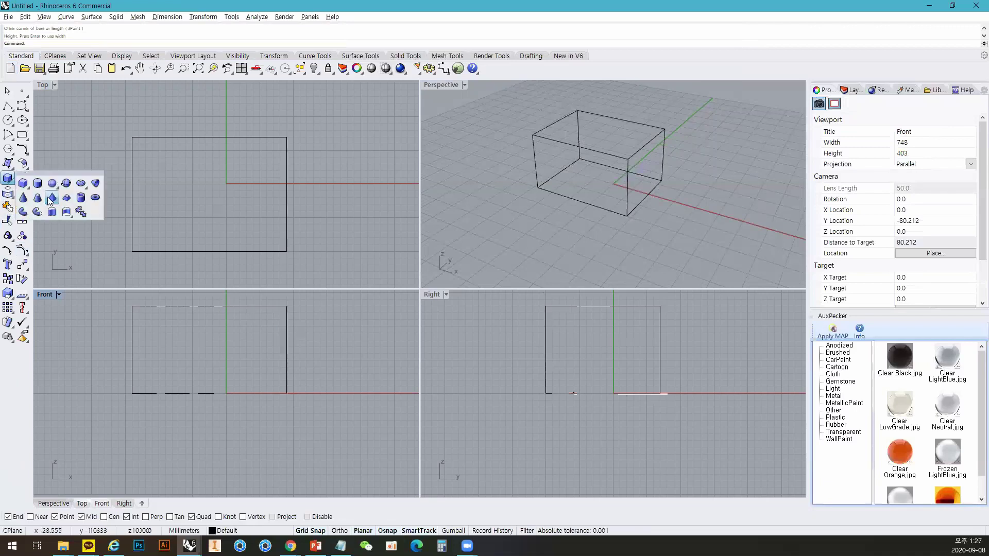
left_click(515, 241)
left_click(7, 178)
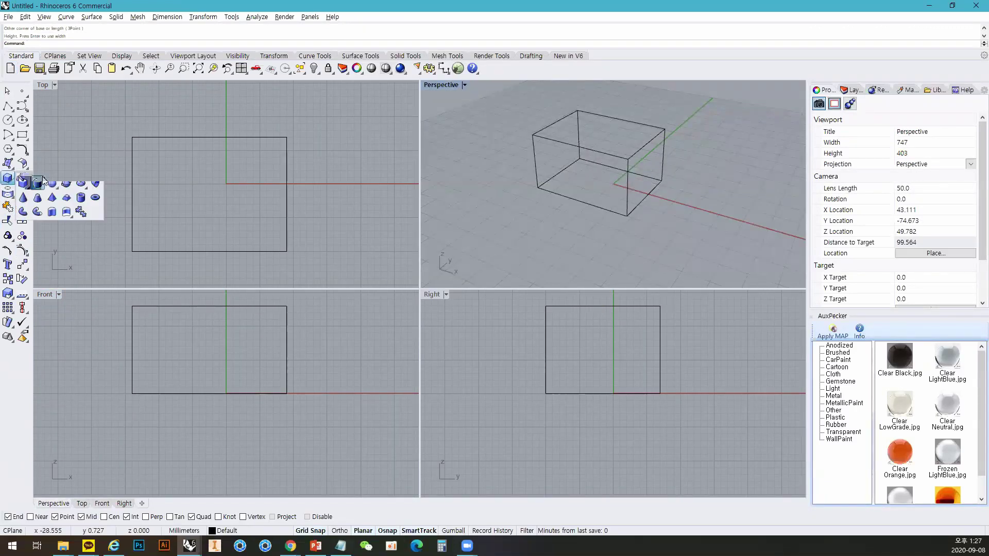
left_click(52, 183)
left_click(495, 230)
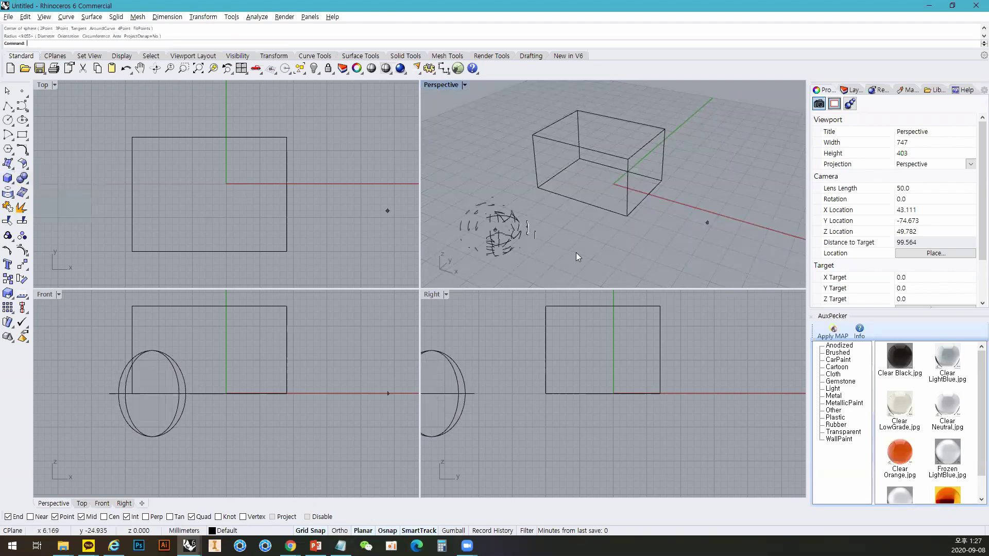
left_click(386, 69)
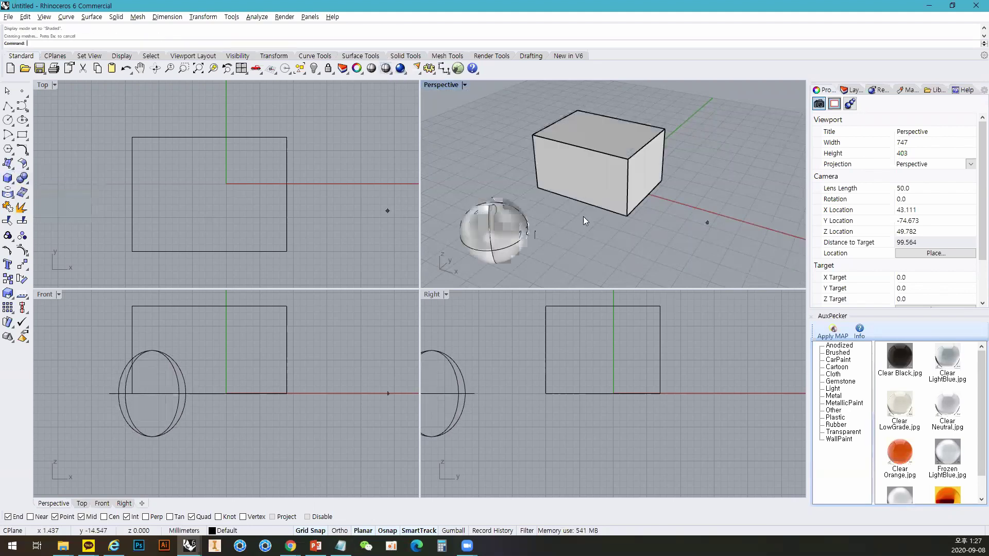
scroll(587, 222, "down", 3)
Import Racket-ing1_0901.3dm from the 05.New folder into the current model.
left_click(8, 17)
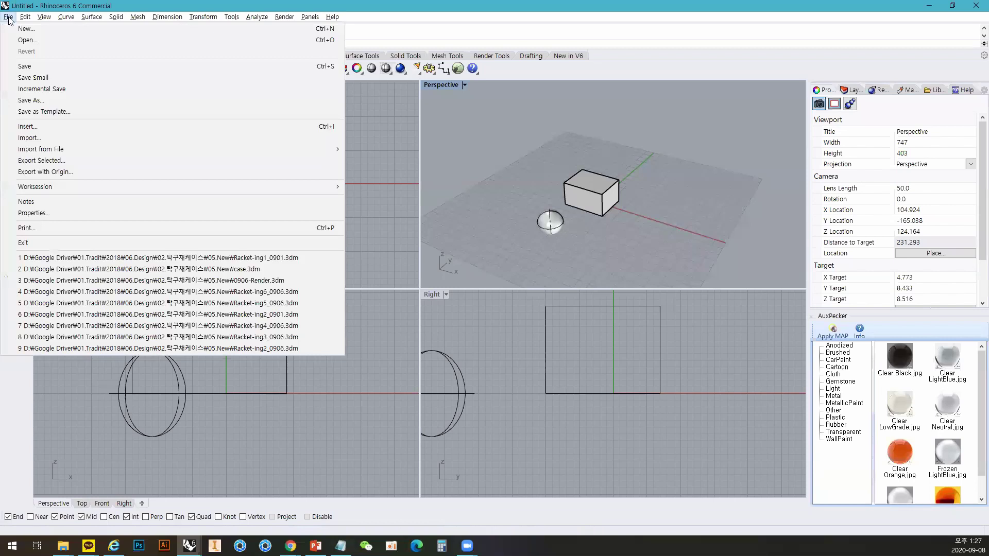
left_click(41, 138)
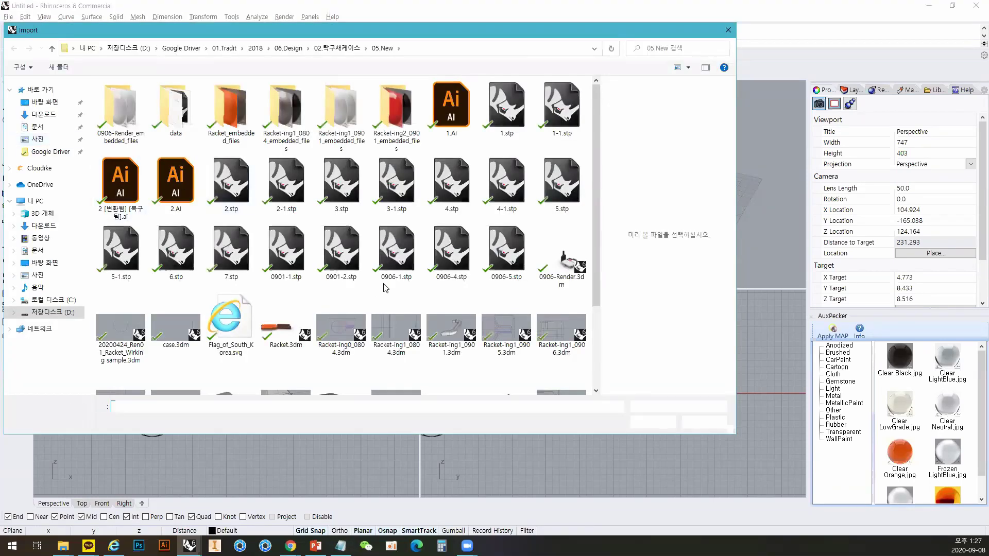
left_click(451, 333)
left_click(666, 426)
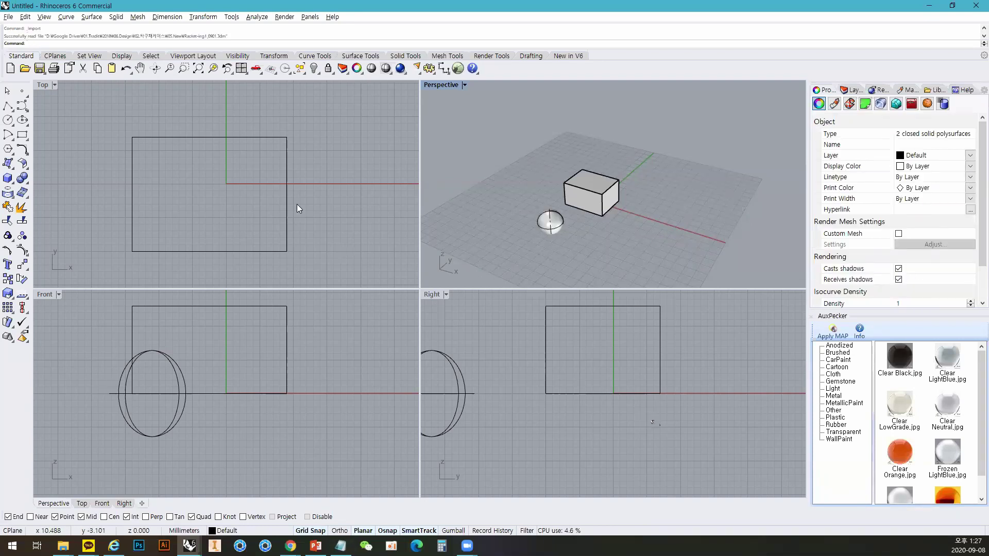
scroll(298, 208, "down", 5)
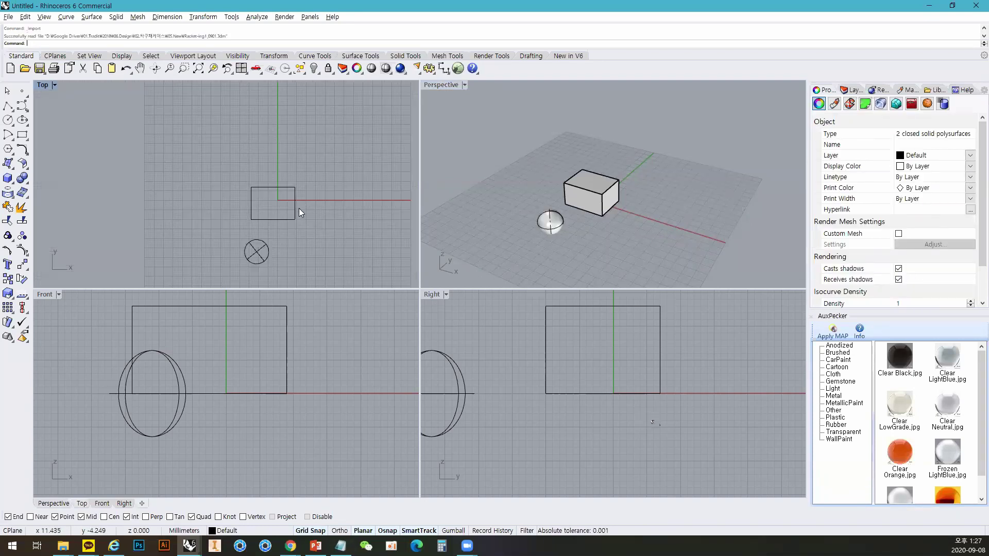
Import Racket.3dm from the 05.New folder into the model holding the box and sphere.
left_click(9, 17)
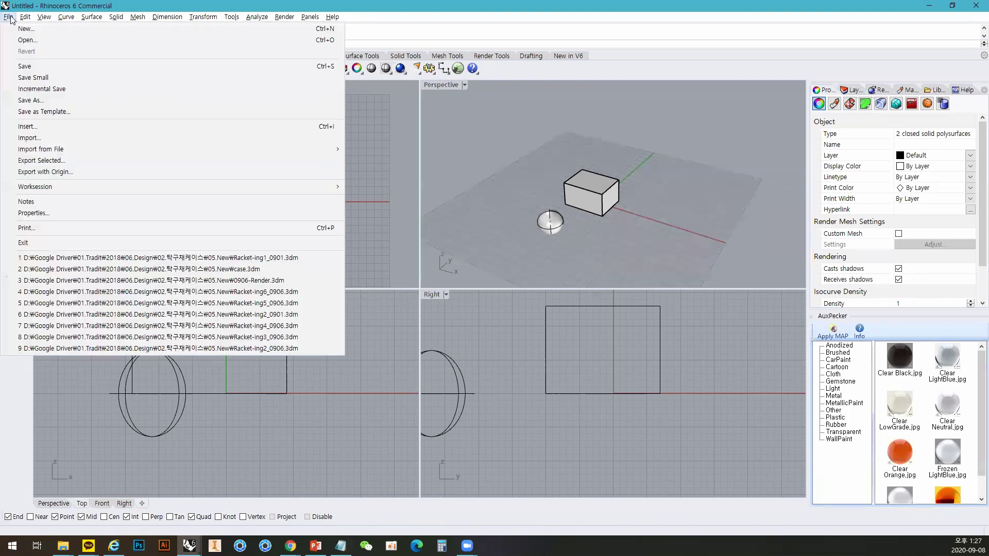
left_click(50, 138)
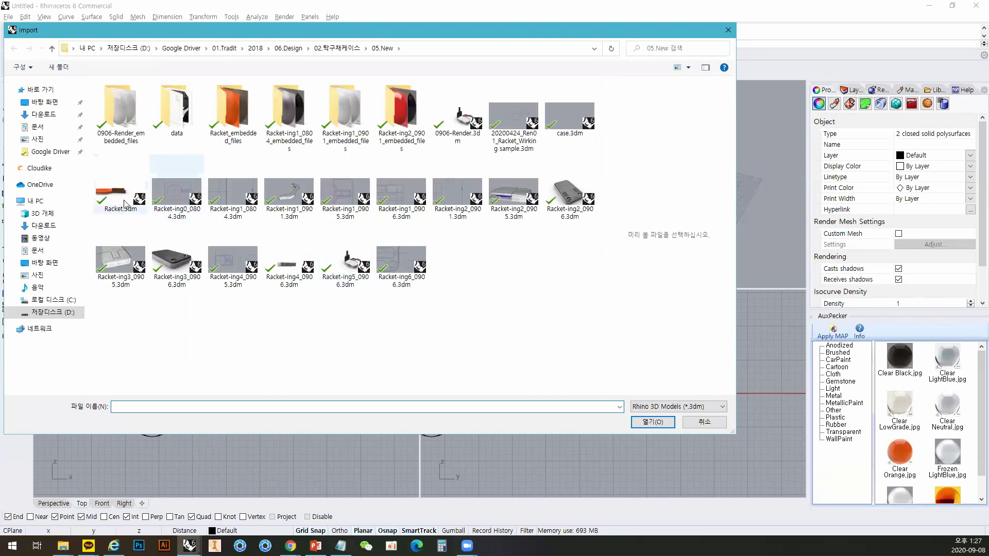
left_click(118, 209)
left_click(649, 422)
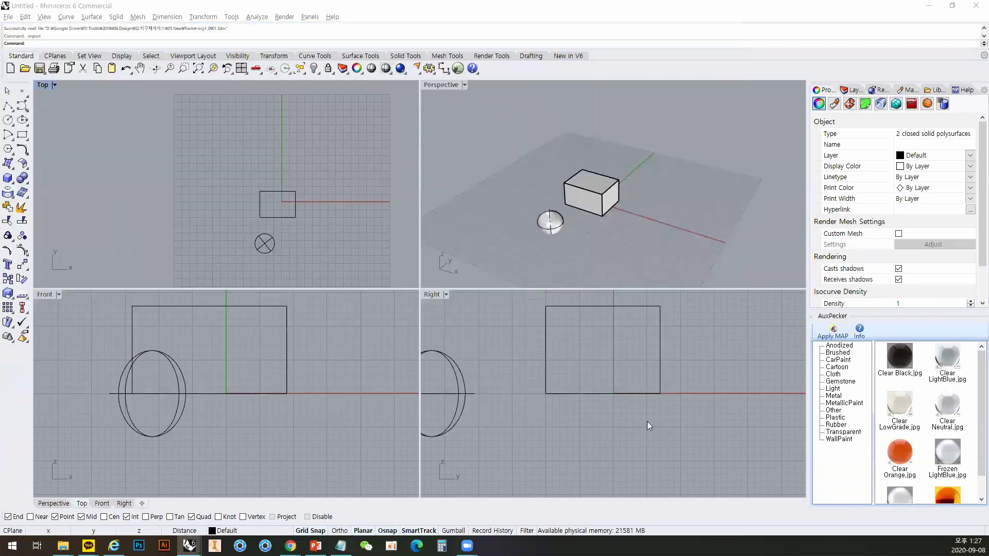
scroll(562, 180, "down", 5)
Examine the imported racket and handle in Perspective by orbiting and selecting each in turn.
left_click(673, 172)
right_click_drag(673, 172, 549, 197)
left_click(642, 225)
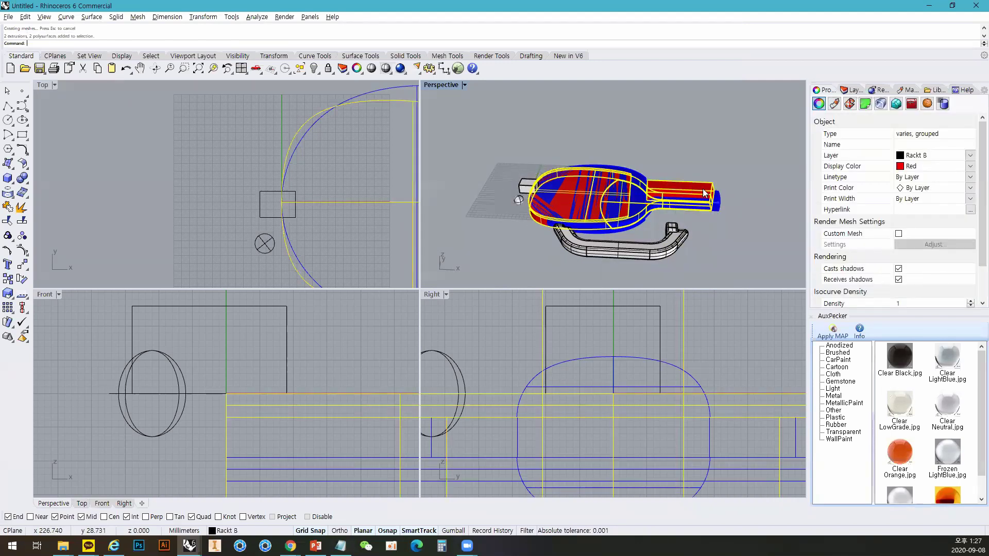
left_click(665, 257)
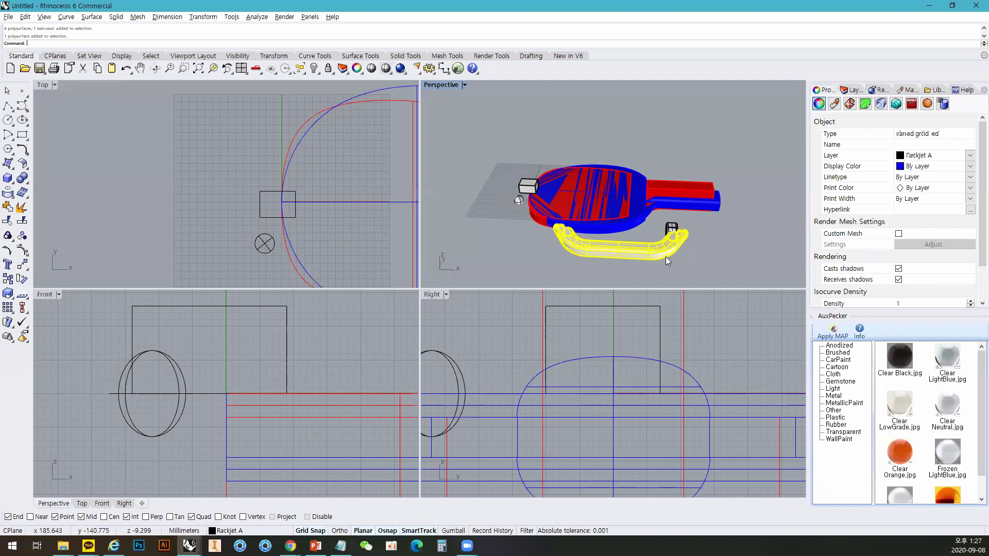
left_click(703, 248)
right_click_drag(704, 251, 639, 275)
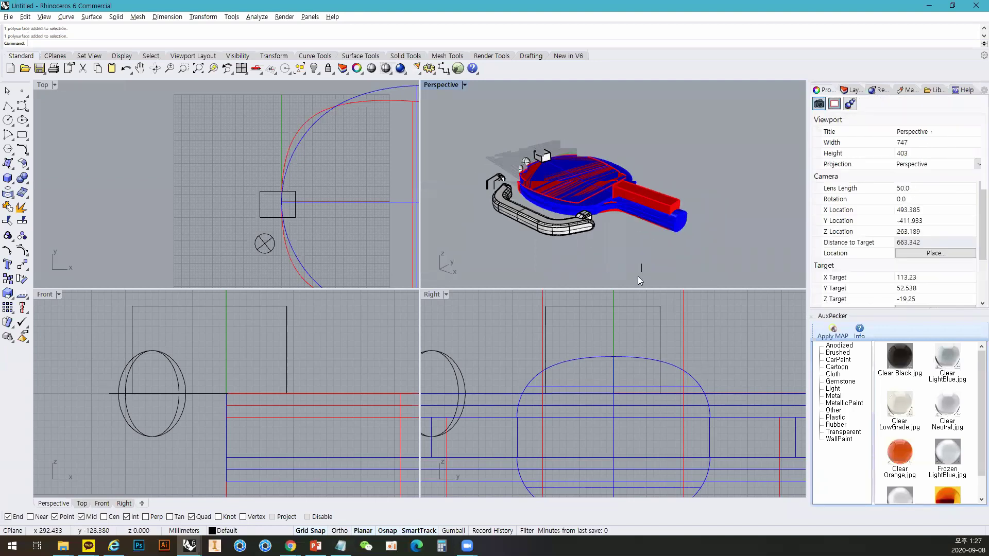
Undo the model imports, then select the remaining box in Perspective and clear the selection.
key("ctrl+z")
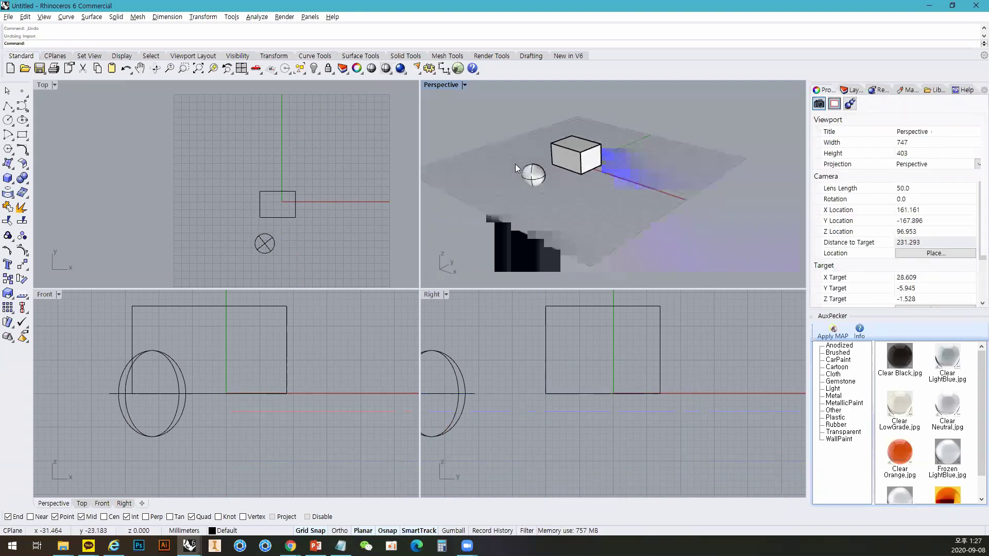
left_click(8, 16)
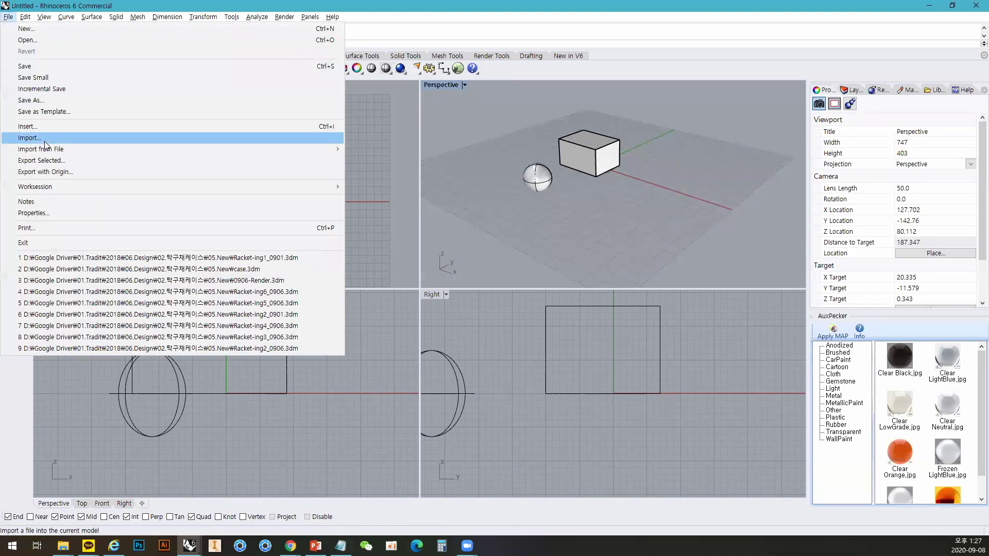
left_click(572, 194)
left_click(541, 184)
left_click(617, 169)
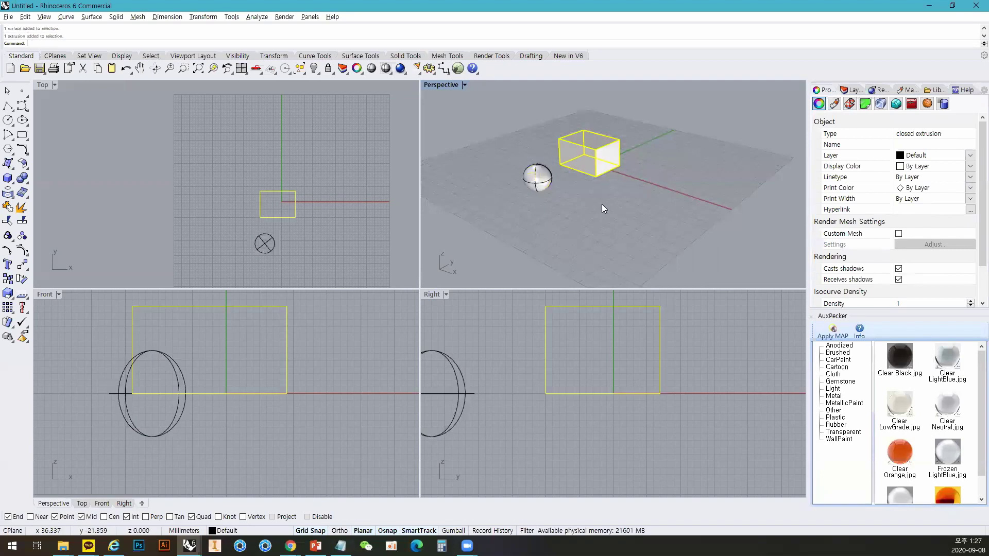
left_click(617, 211)
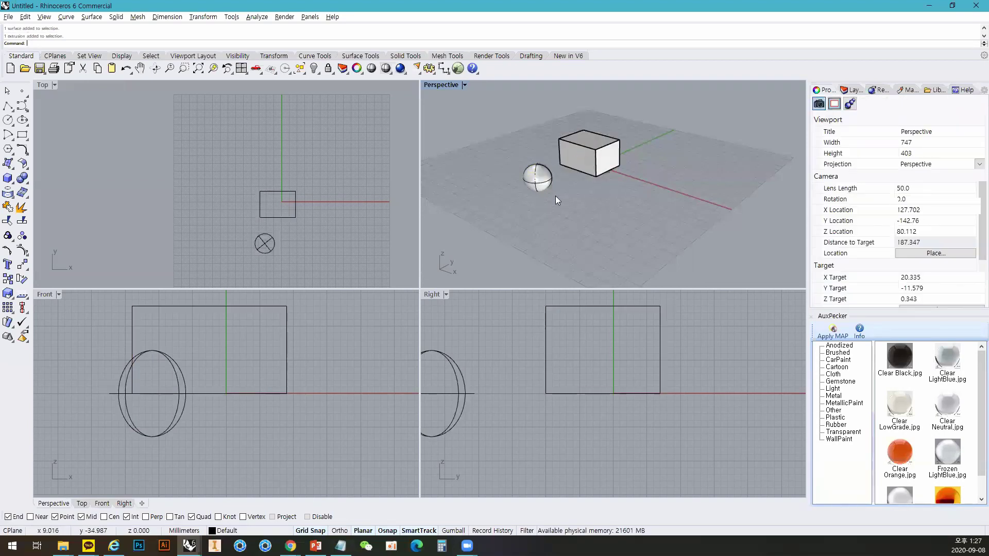
left_click(9, 17)
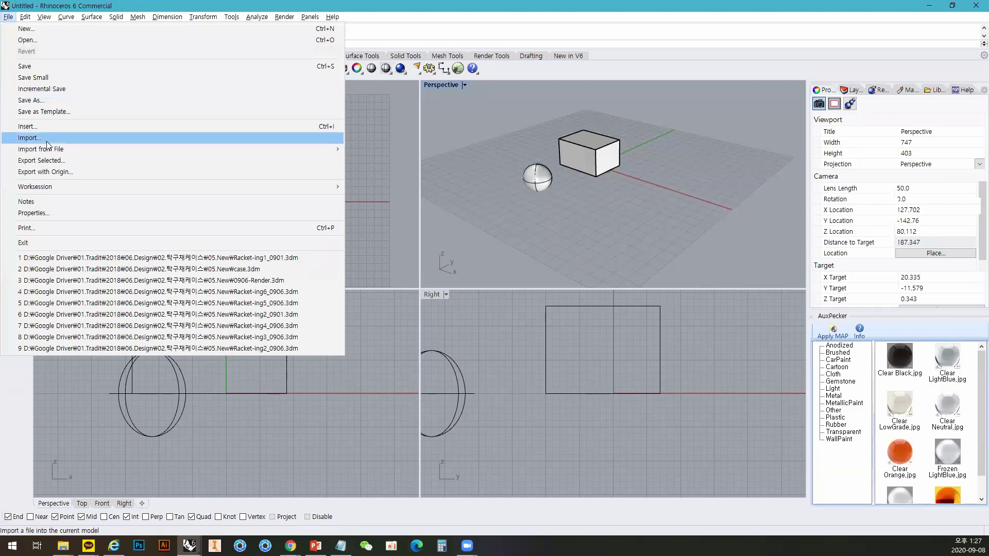
left_click(560, 188)
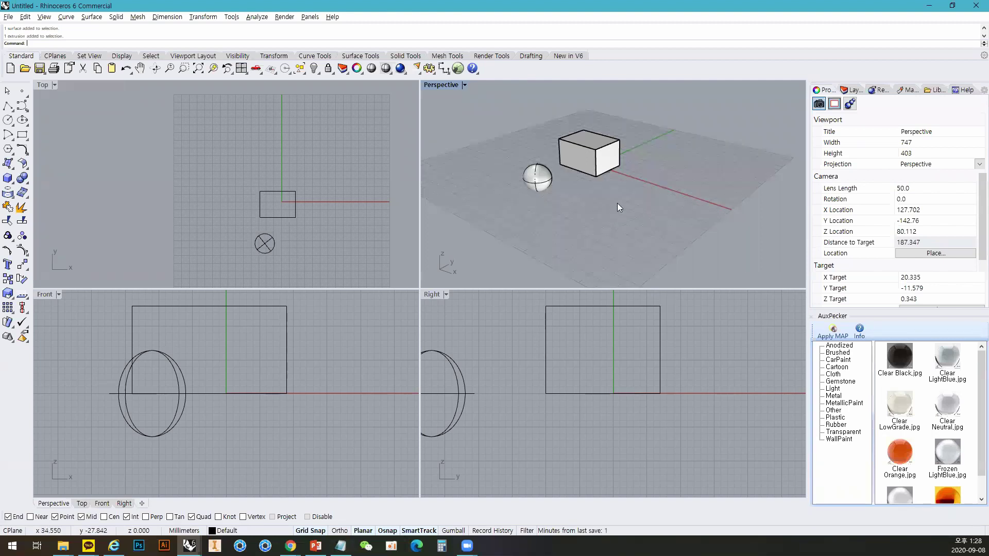
Redo the undone import and bring up the layer list to inspect the imported case.
key("ctrl+y")
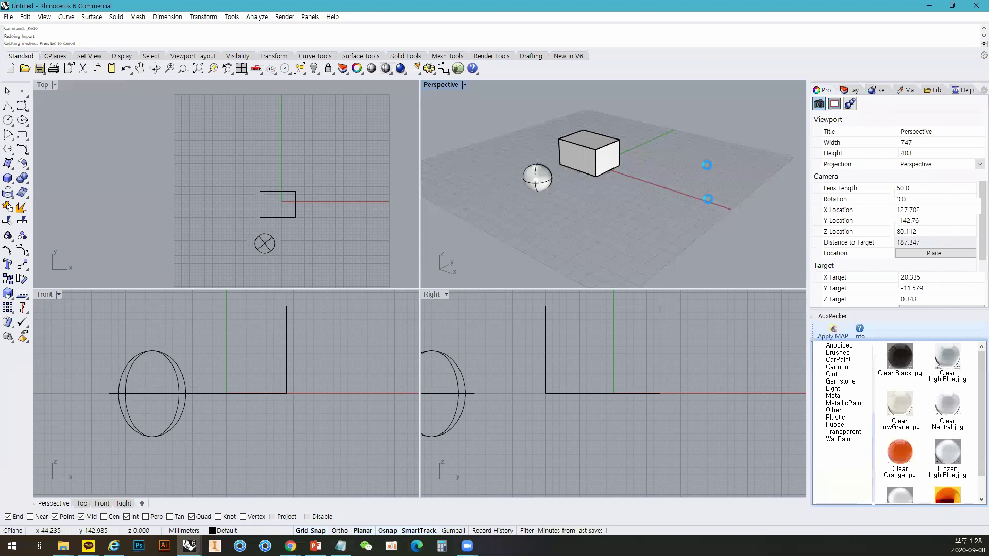
scroll(706, 192, "down", 6)
scroll(710, 191, "down", 8)
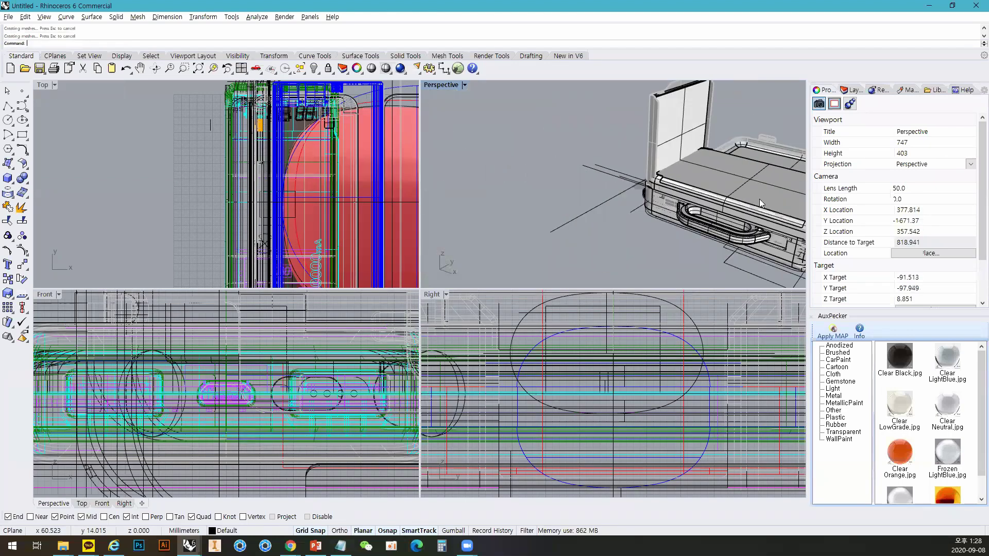
left_click(849, 89)
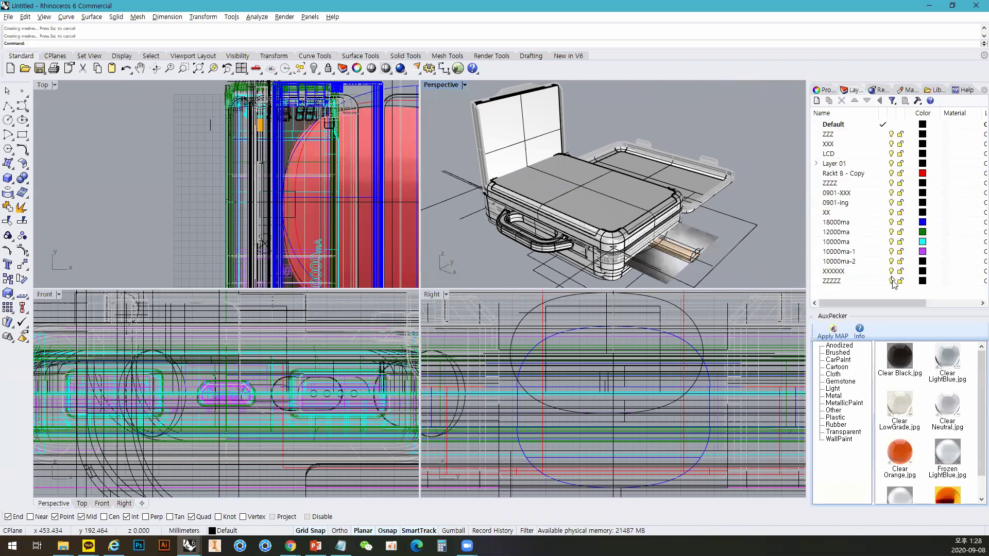
right_click_drag(568, 220, 611, 190)
right_click_drag(254, 146, 254, 146)
scroll(294, 170, "down", 8)
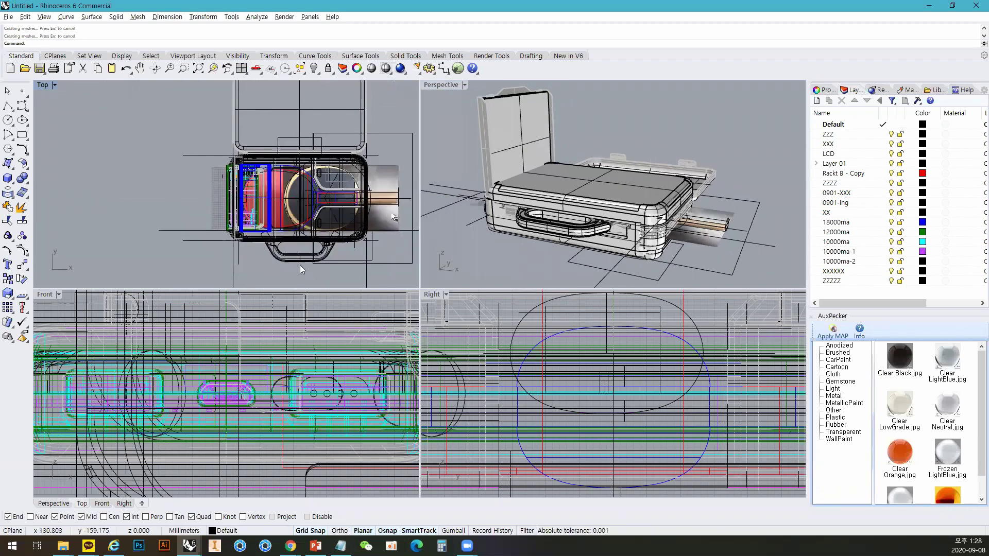
Export only the case's carrying handle to the desktop as a Rhino 6 3D model named aaaaa.
scroll(331, 252, "up", 6)
left_click(338, 244)
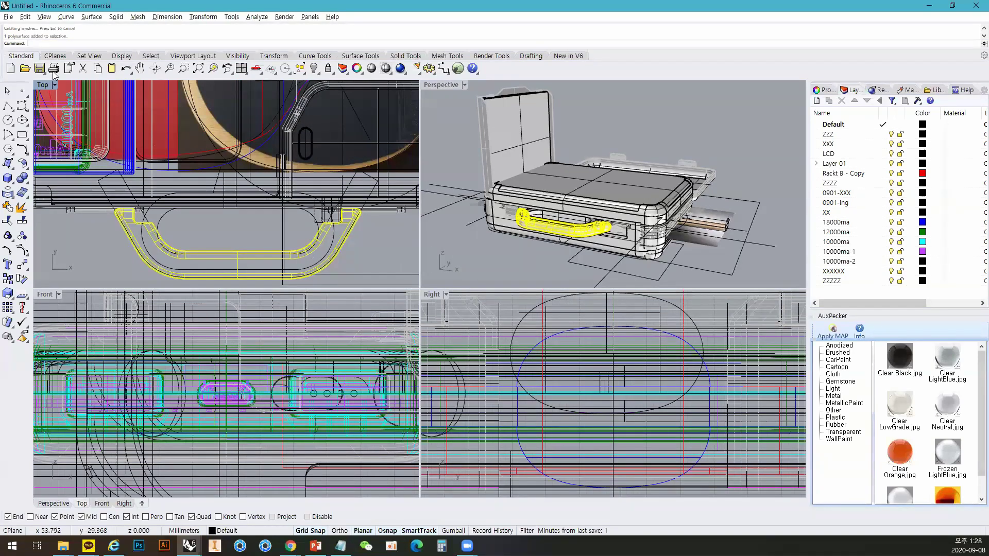
left_click(8, 17)
left_click(41, 160)
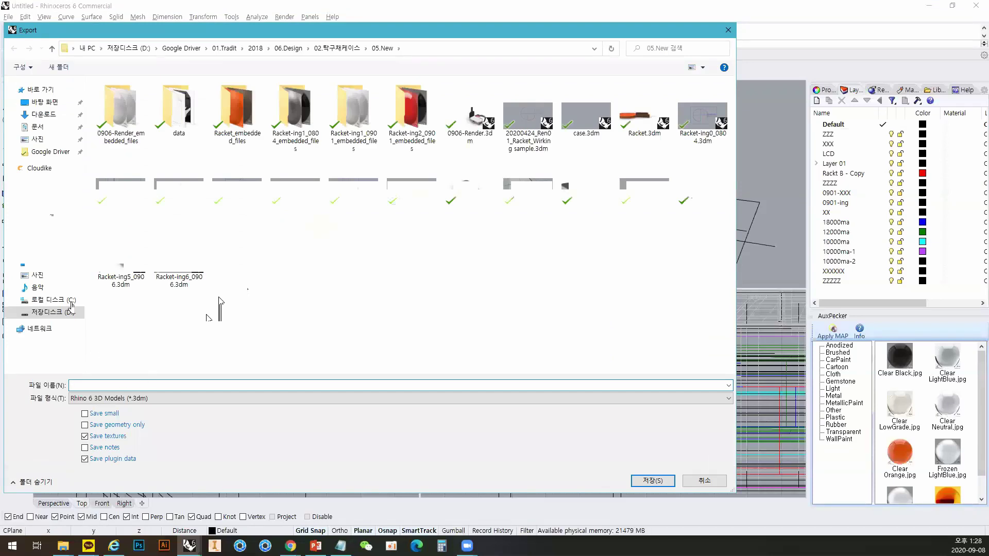
left_click(44, 102)
left_click(103, 386)
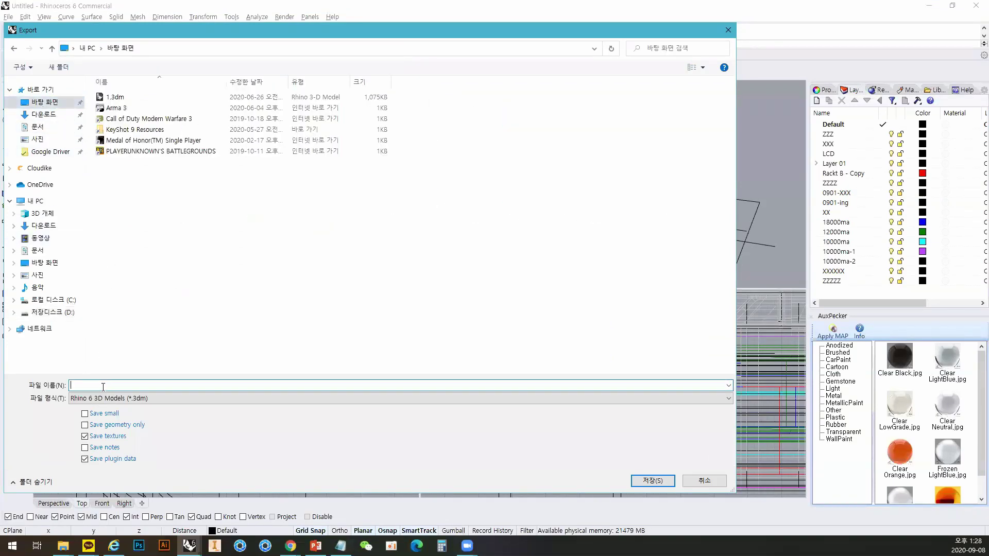
type("aaaaa")
left_click(650, 480)
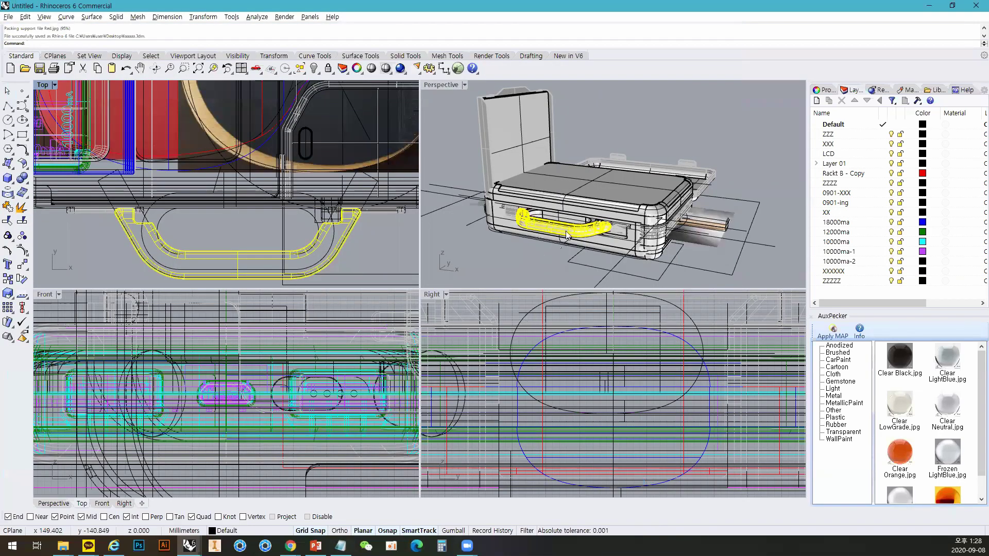
Inspect the exported handle in Perspective, select the curve and extrusion around it, and clear the selection.
scroll(567, 236, "up", 5)
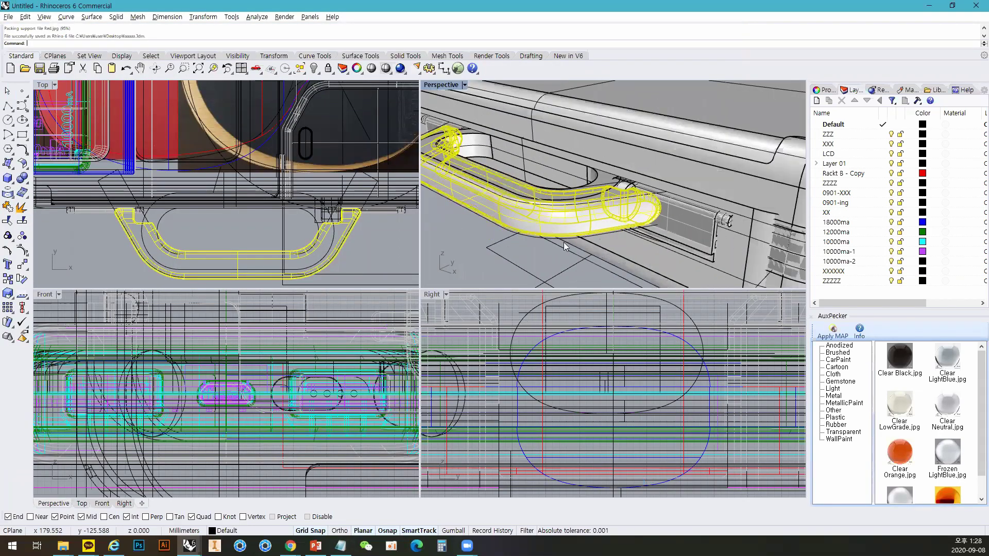
scroll(564, 242, "down", 5)
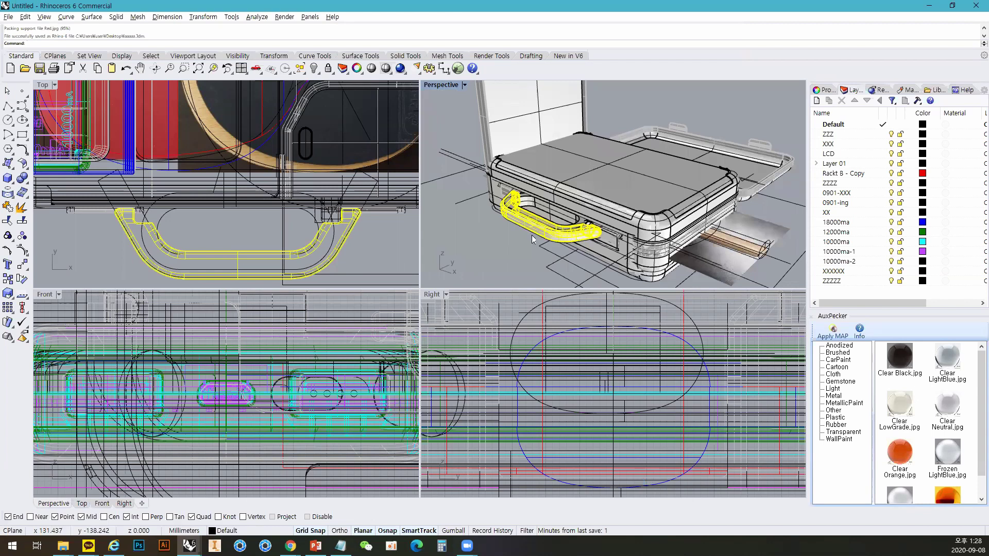
left_click(503, 248)
left_click(564, 238)
left_click(568, 237)
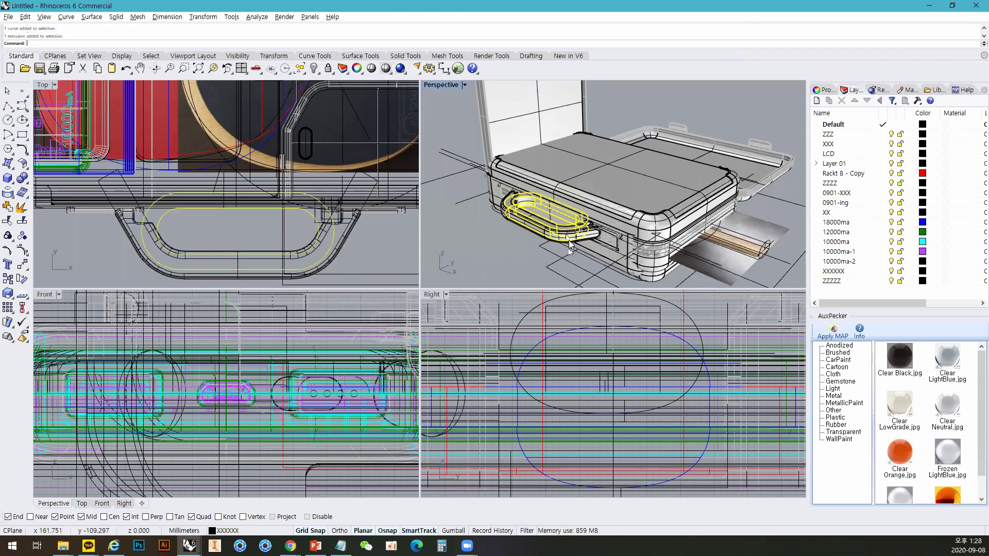
key("Escape")
Start a new model with no template, discarding the changes to the current one.
left_click(11, 68)
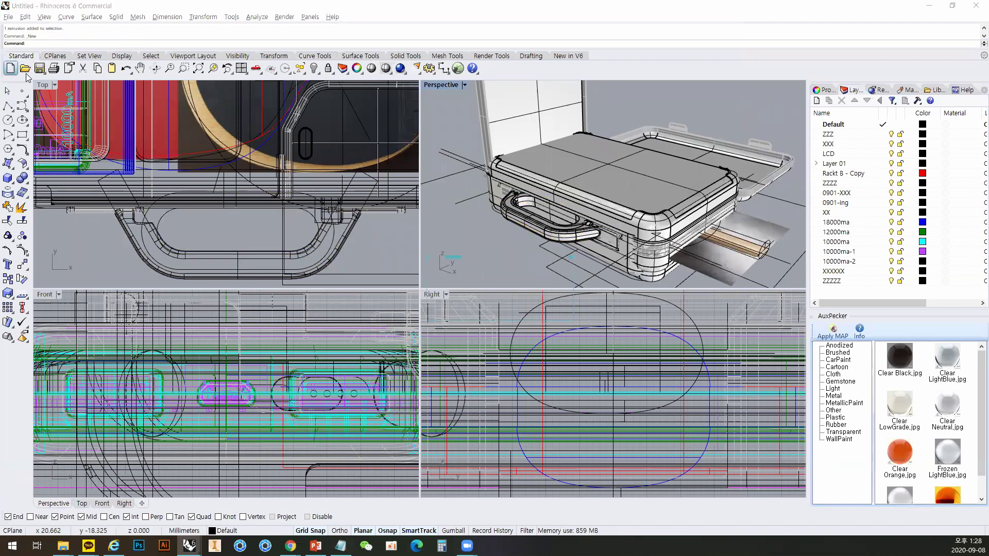
left_click(508, 312)
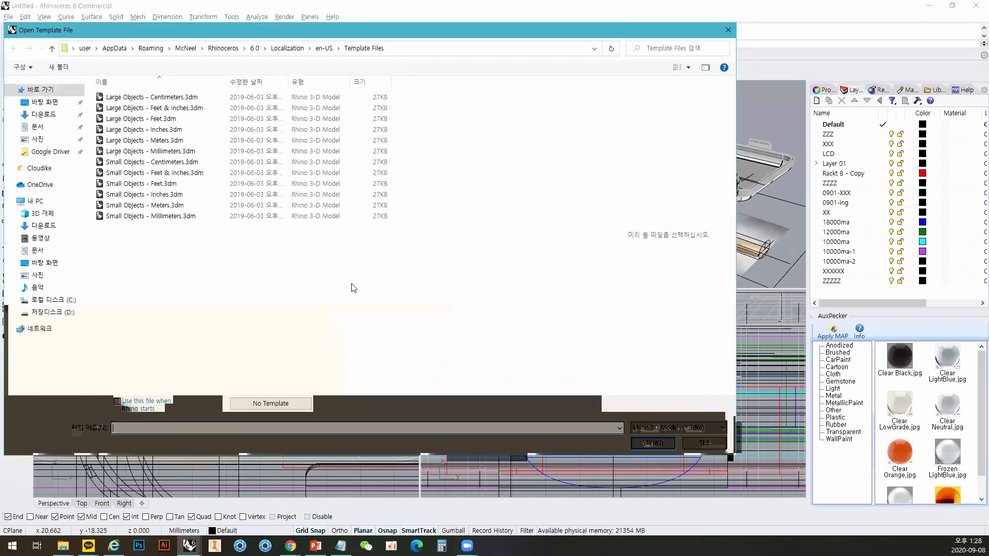
left_click(275, 402)
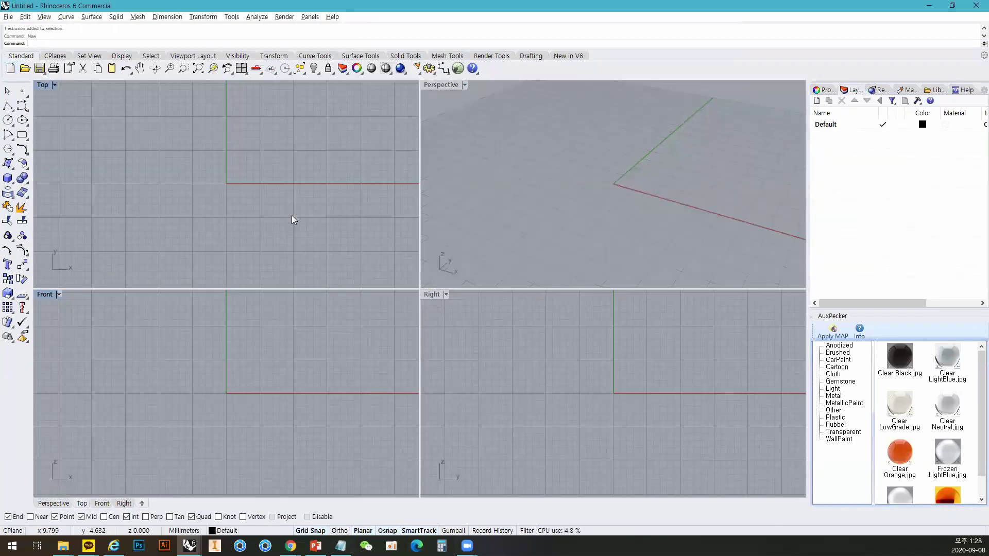
Import aaaaa.3dm from the desktop into the empty model and clear the handle's selection in Perspective.
left_click(8, 16)
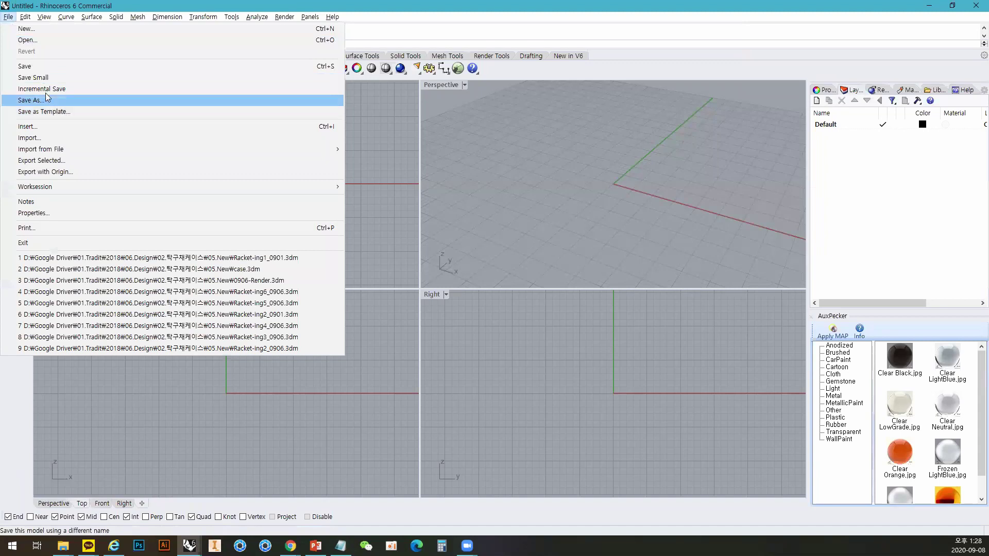
left_click(29, 137)
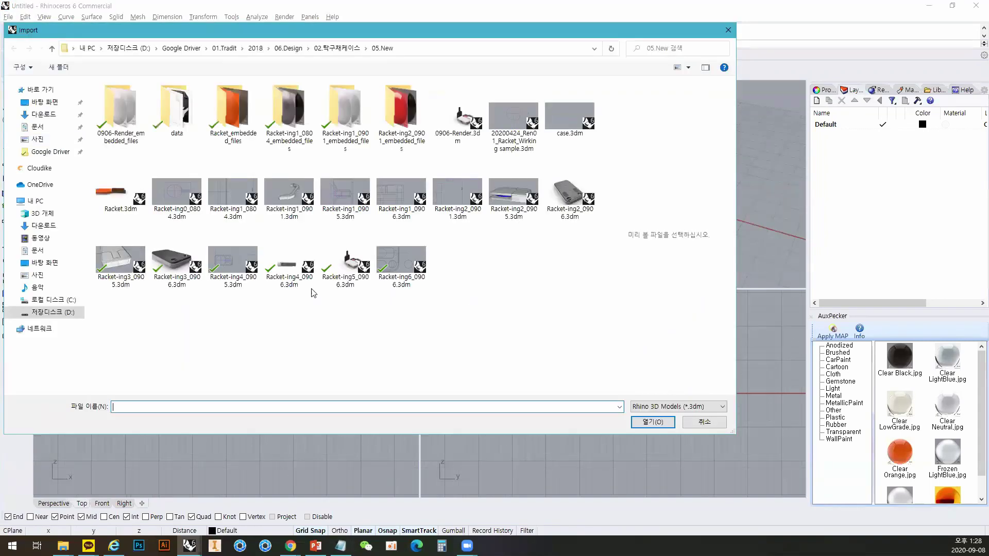
left_click(64, 103)
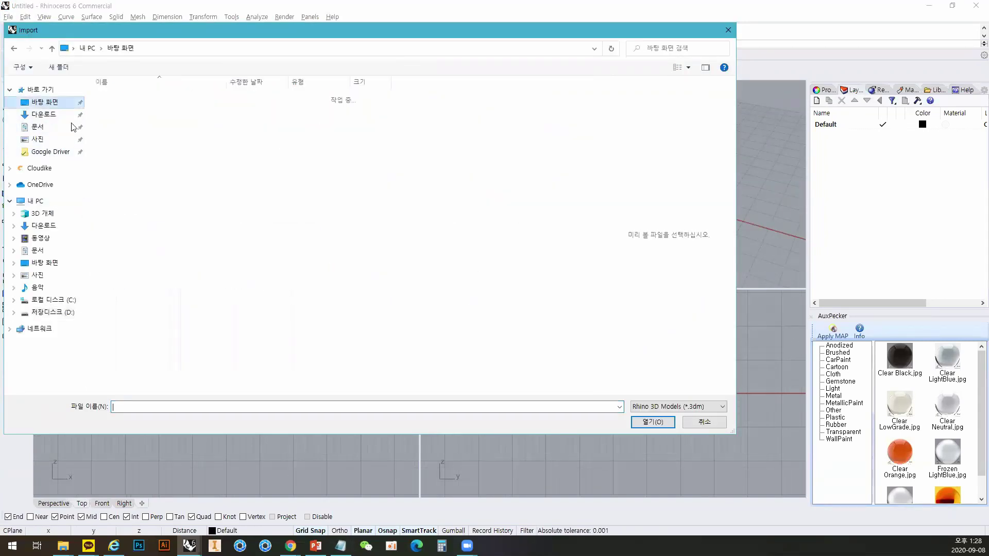
left_click(132, 110)
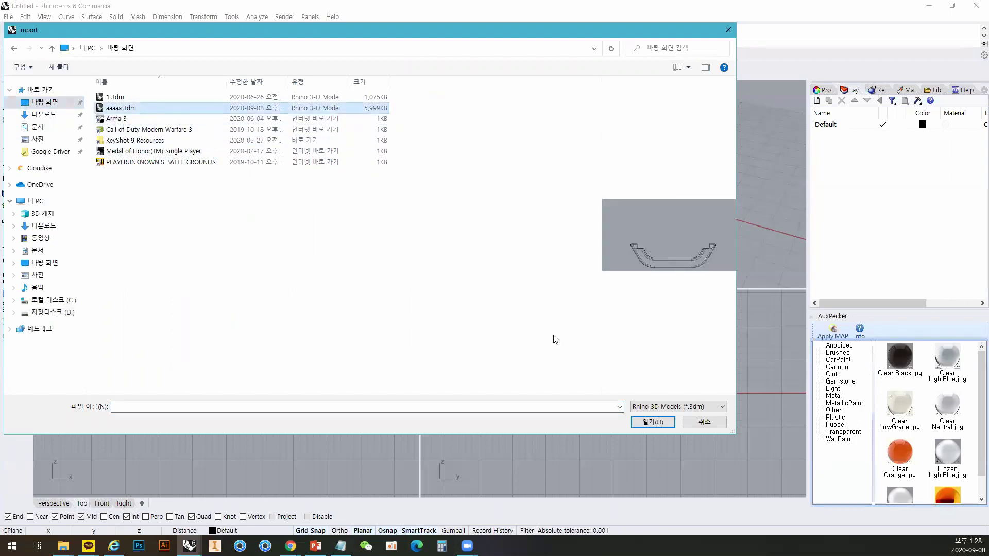
left_click(651, 421)
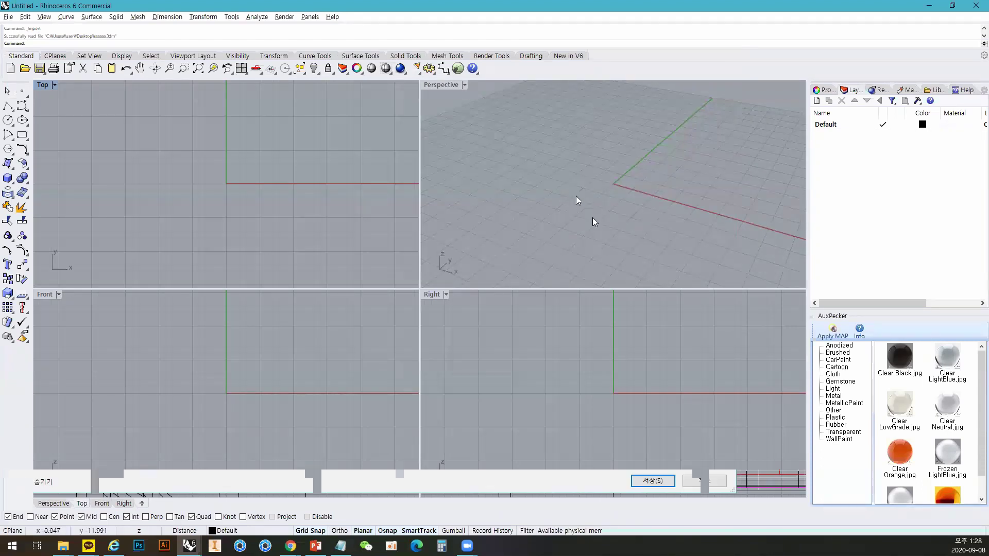
scroll(602, 211, "down", 5)
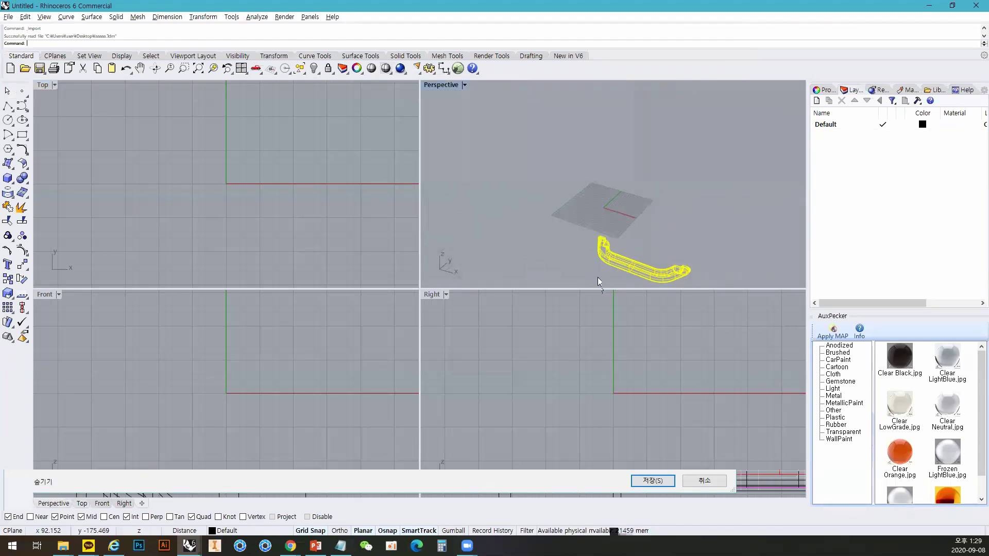
right_click_drag(618, 274, 596, 250)
scroll(609, 253, "up", 4)
left_click(609, 251)
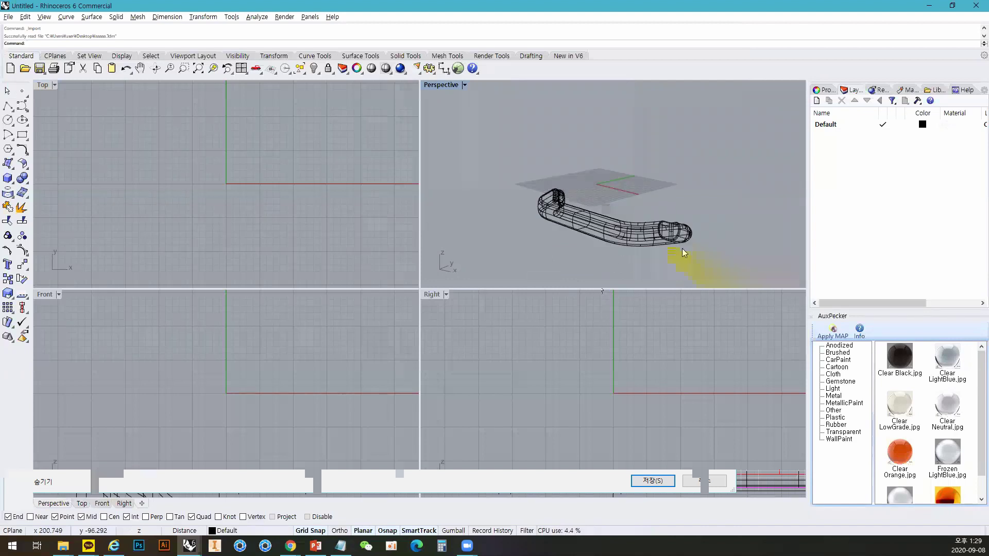
left_click(8, 17)
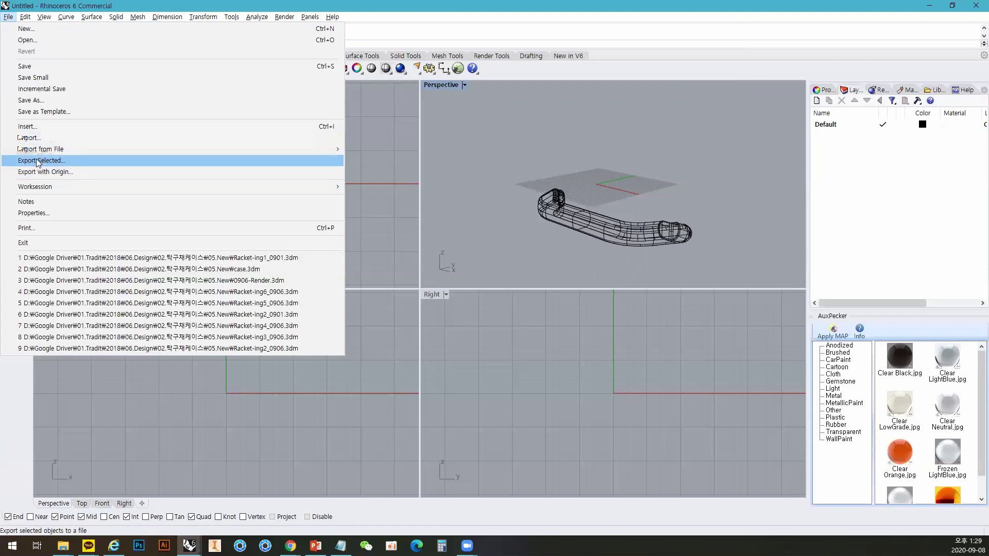
left_click(507, 246)
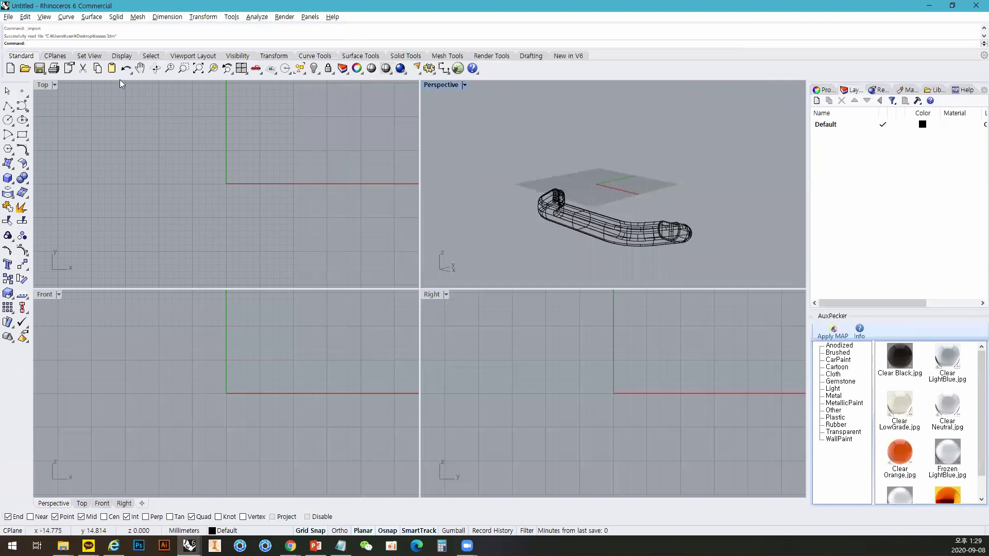
left_click(9, 17)
mouse_move(24, 17)
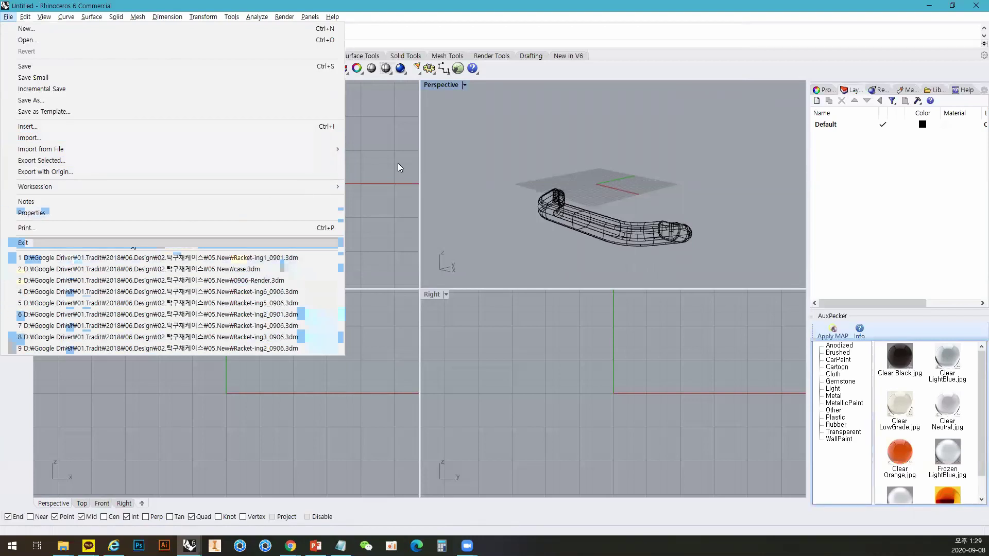
left_click(382, 161)
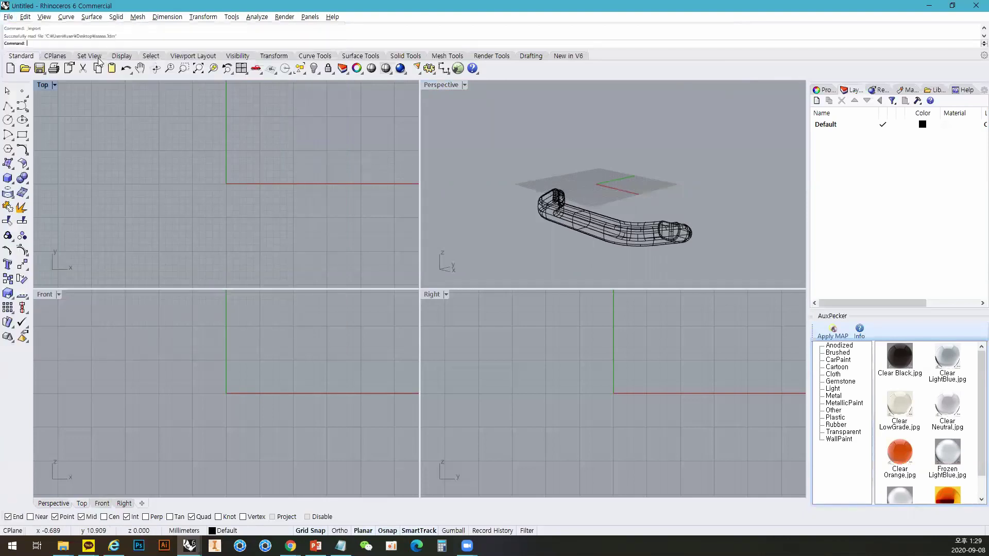
left_click(21, 17)
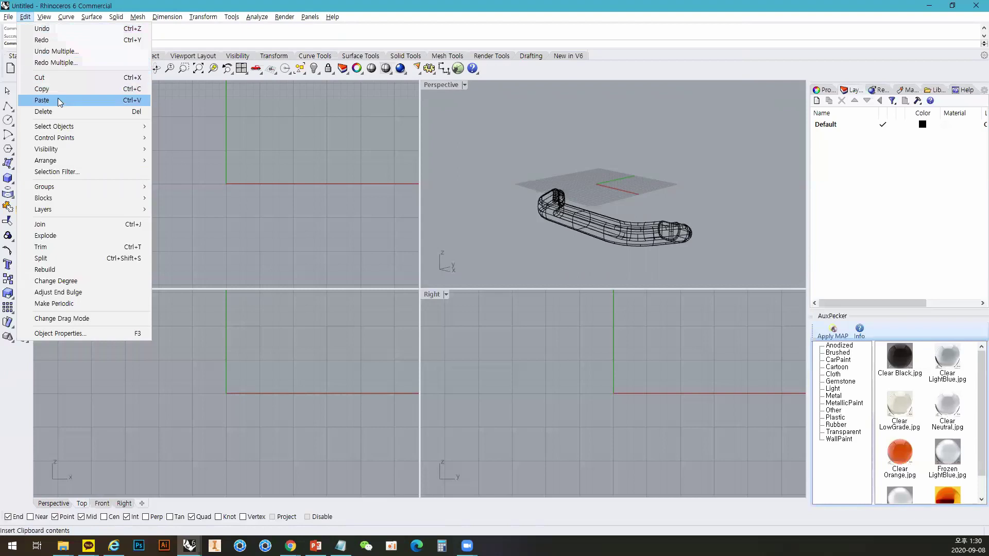
left_click(74, 370)
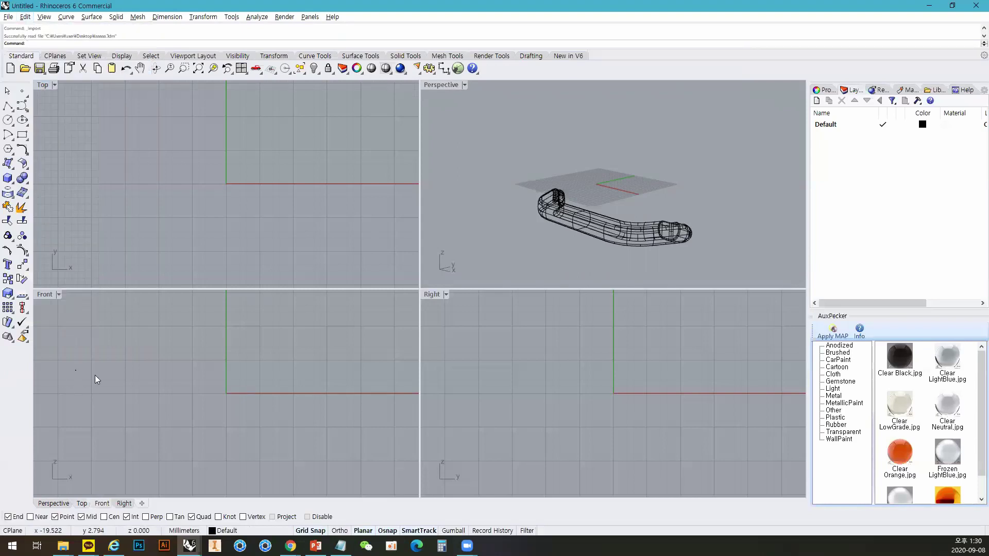
left_click(43, 18)
mouse_move(71, 19)
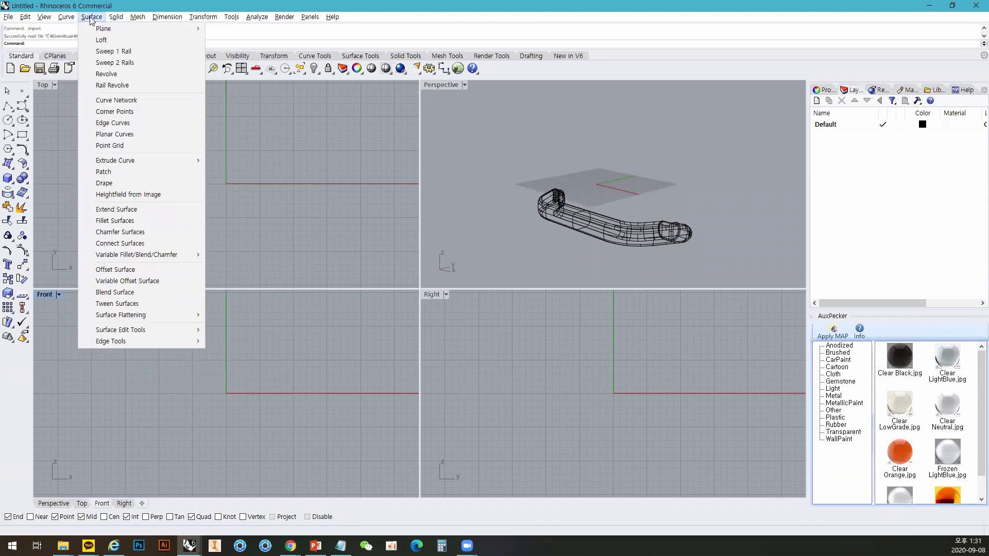
left_click(320, 245)
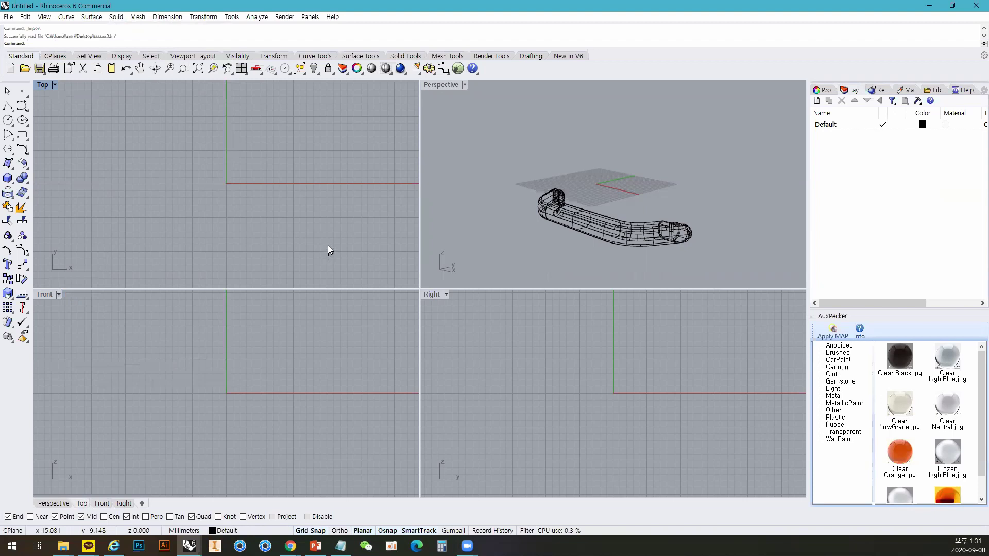
Create a solid box by placing its base around the origin in Top and setting its height in Front.
left_click(8, 177)
left_click(132, 116)
left_click(320, 271)
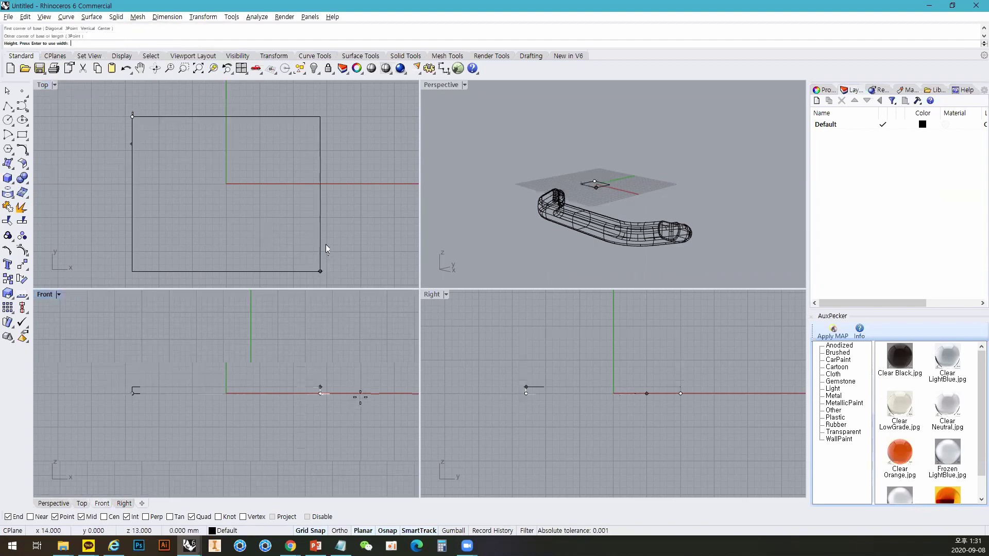
scroll(355, 324, "down", 3)
left_click(355, 323)
Delete the imported handle in Perspective, keeping only the box.
right_click_drag(587, 183, 630, 219)
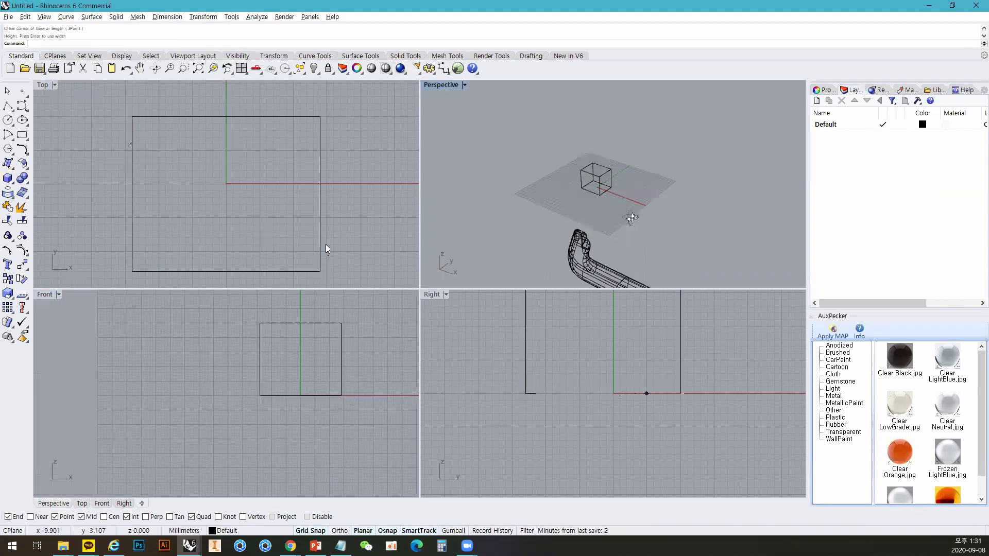
left_click(637, 259)
key("Delete")
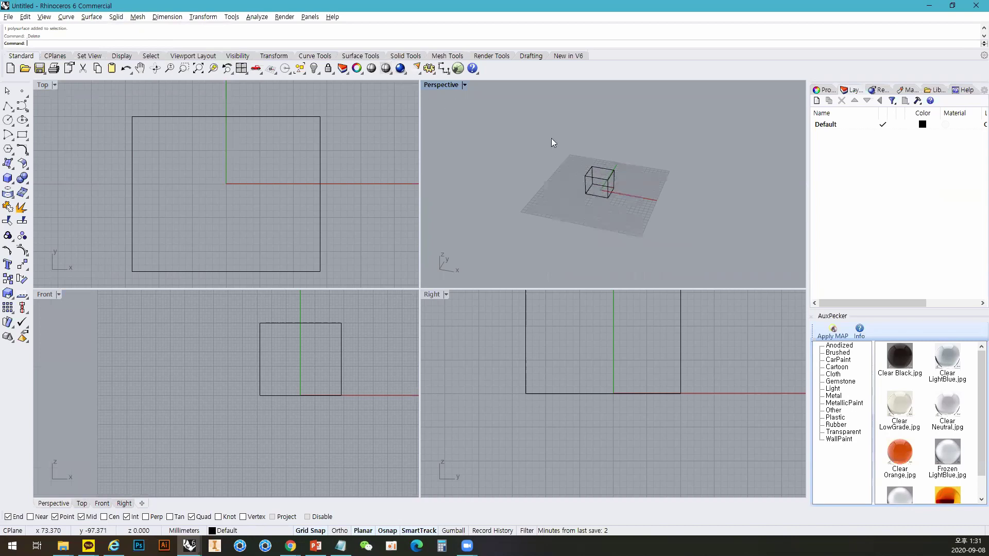
Switch the Perspective viewport to Shaded display and view the box up close.
scroll(682, 209, "up", 10)
key("ctrl+alt+s")
right_click_drag(682, 209, 680, 201)
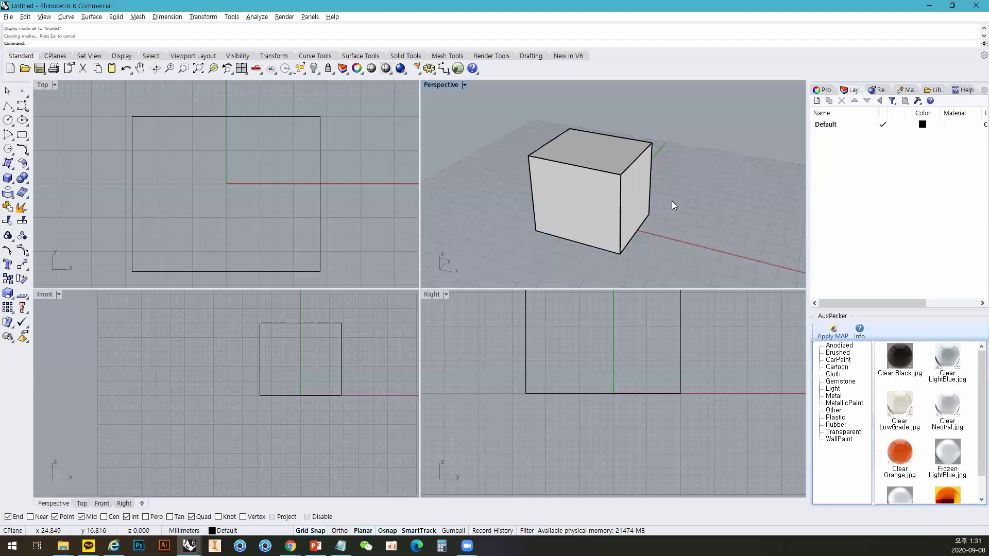
scroll(672, 201, "up", 3)
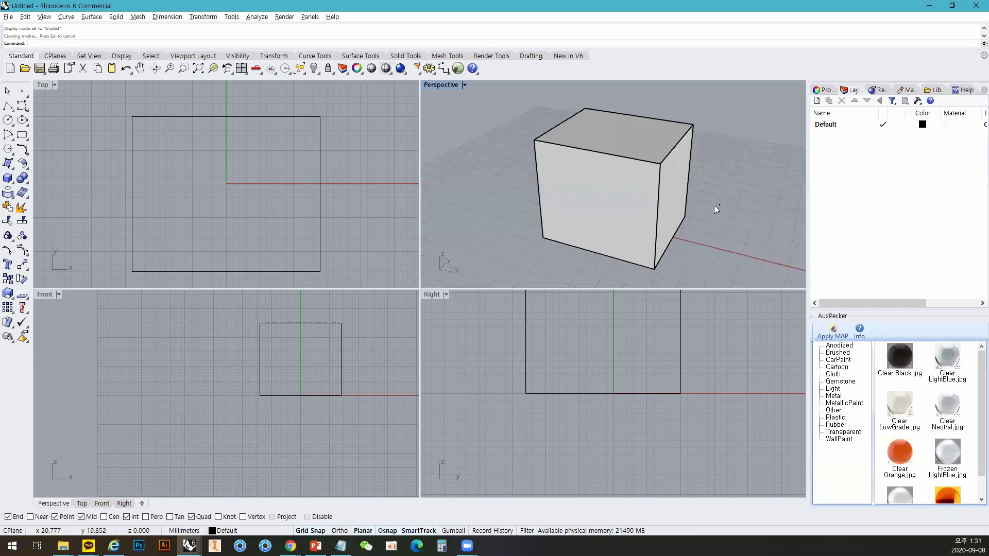
right_click_drag(714, 205, 696, 207)
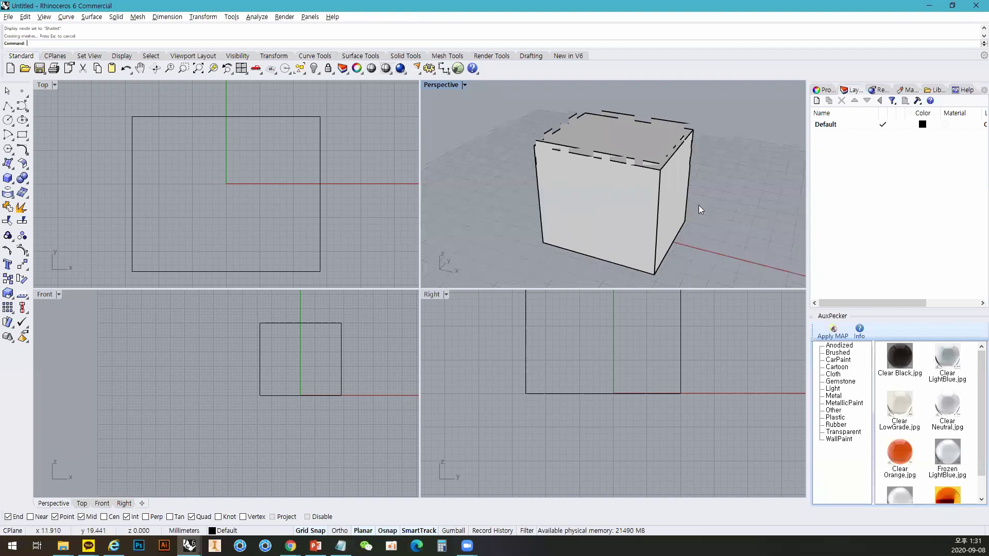
Select the box and clear the selection, and maximize the Perspective viewport.
left_click(660, 209)
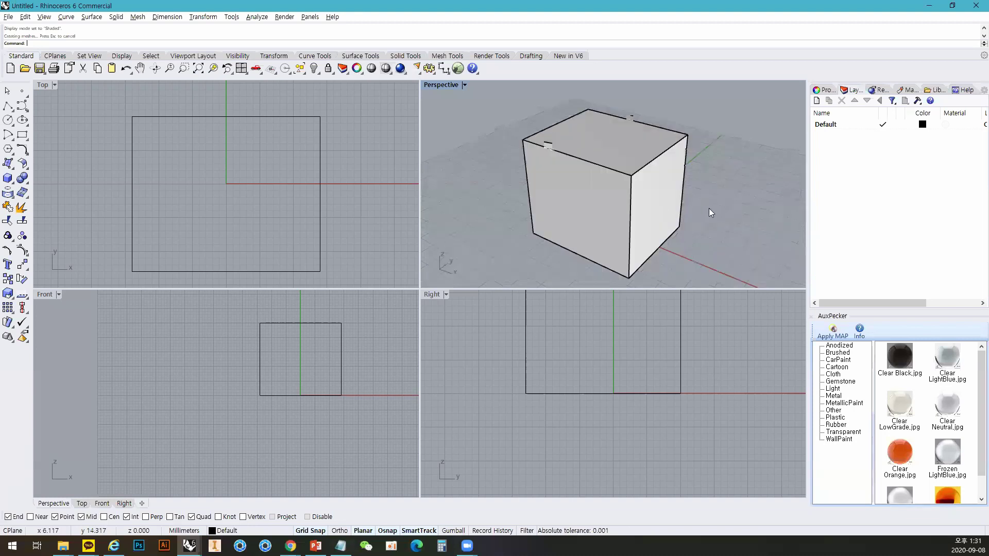
left_click(709, 208)
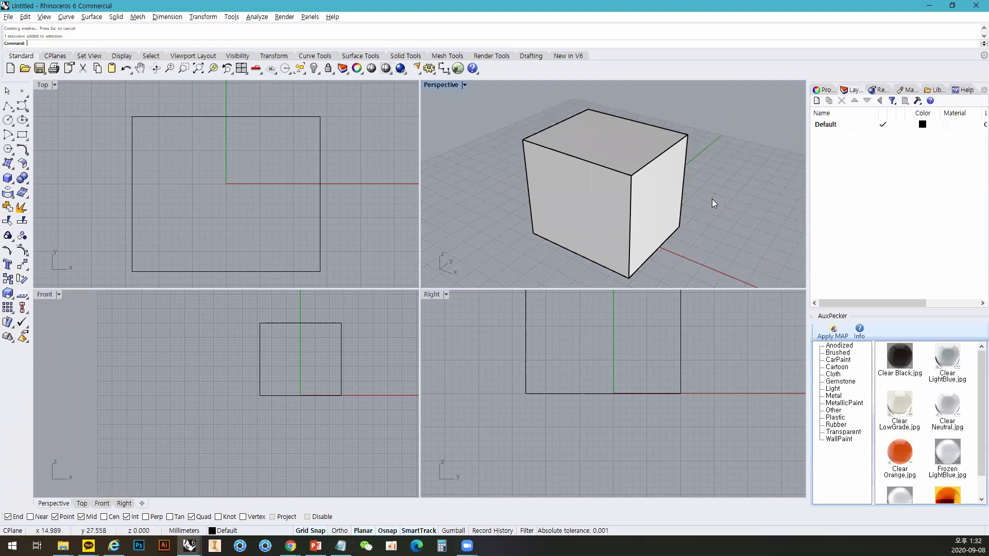
right_click_drag(713, 197, 714, 199, "shift")
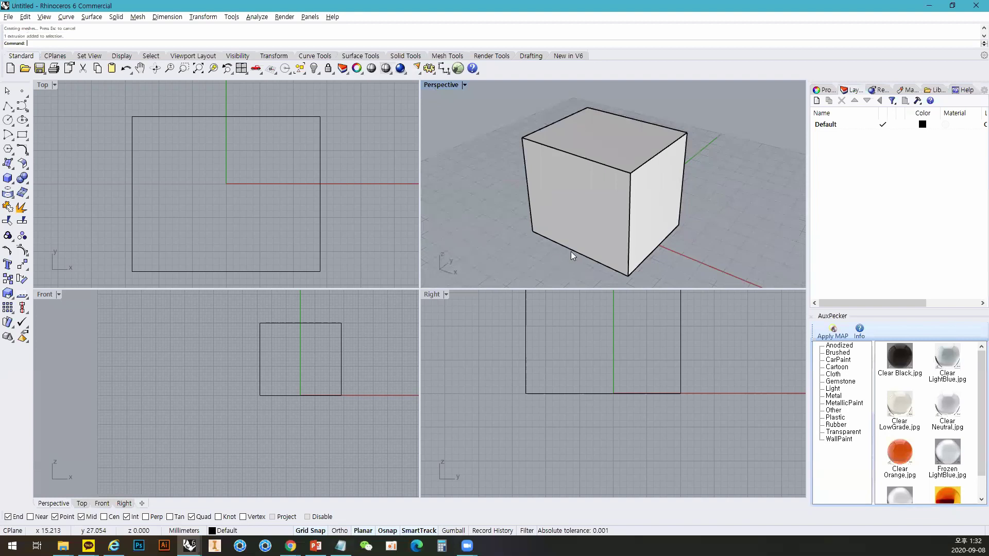
key("ctrl+m")
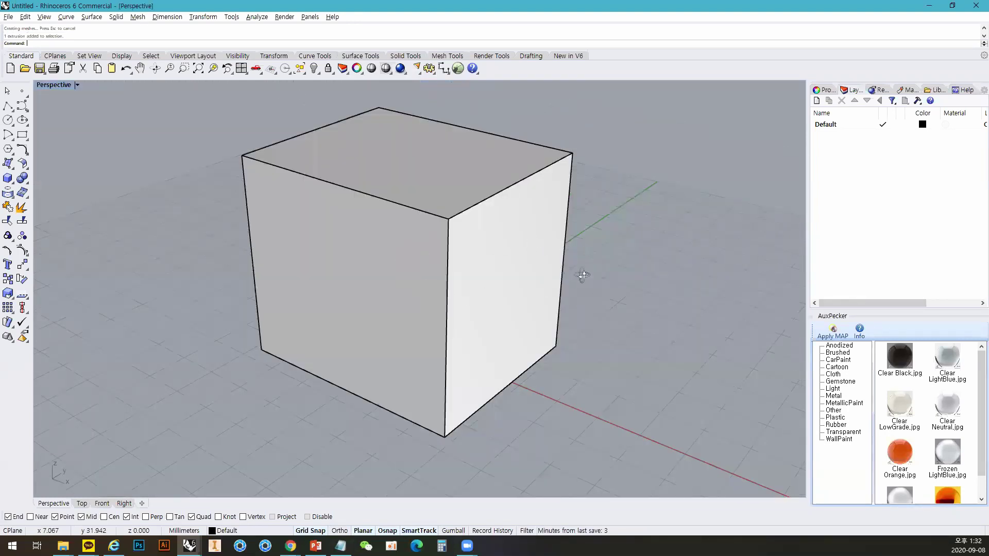
Inspect the shaded box from several sides in Perspective, select one of its faces and view the inner faces up close.
right_click_drag(568, 291, 498, 265)
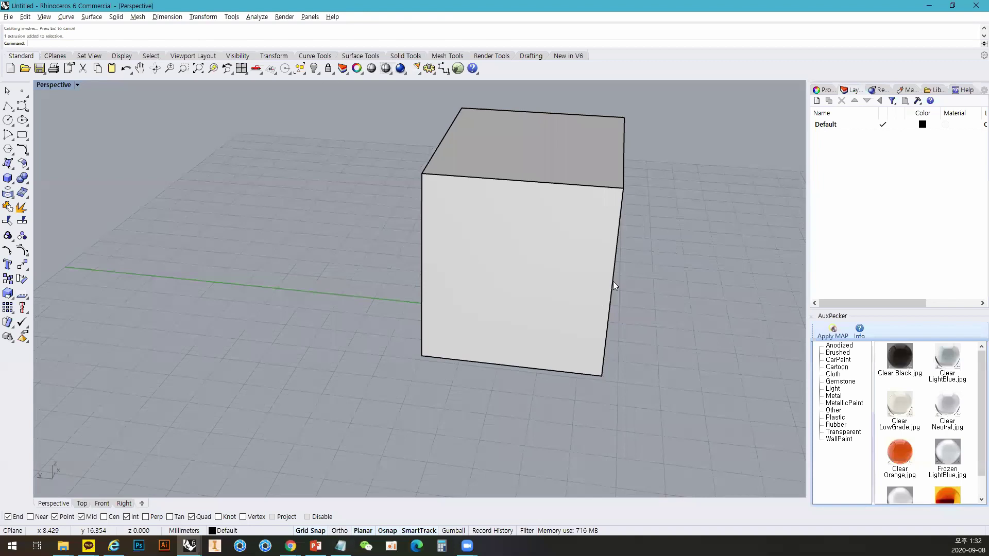
right_click_drag(718, 278, 622, 280)
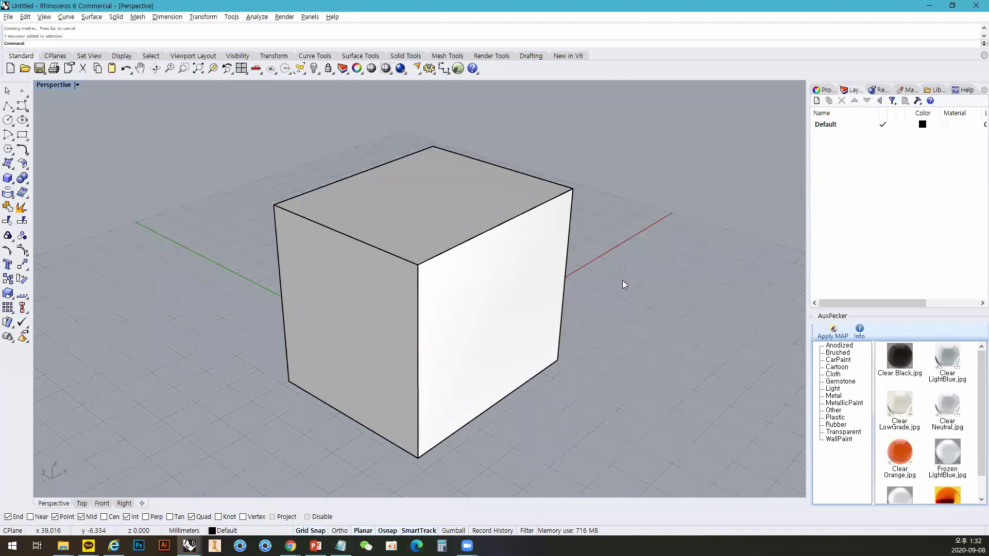
left_click(290, 546)
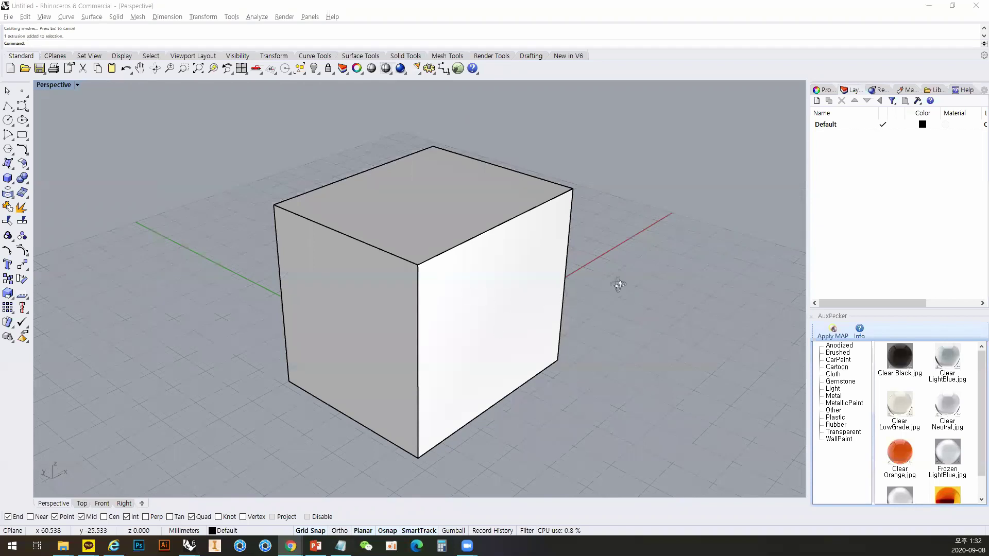
right_click_drag(427, 251, 430, 287)
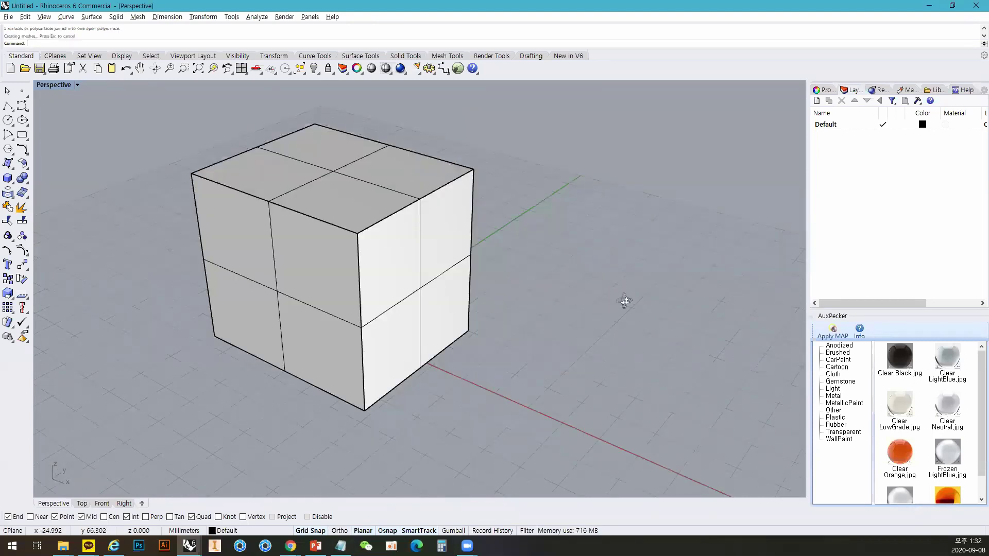
left_click(429, 209)
scroll(439, 330, "up", 5)
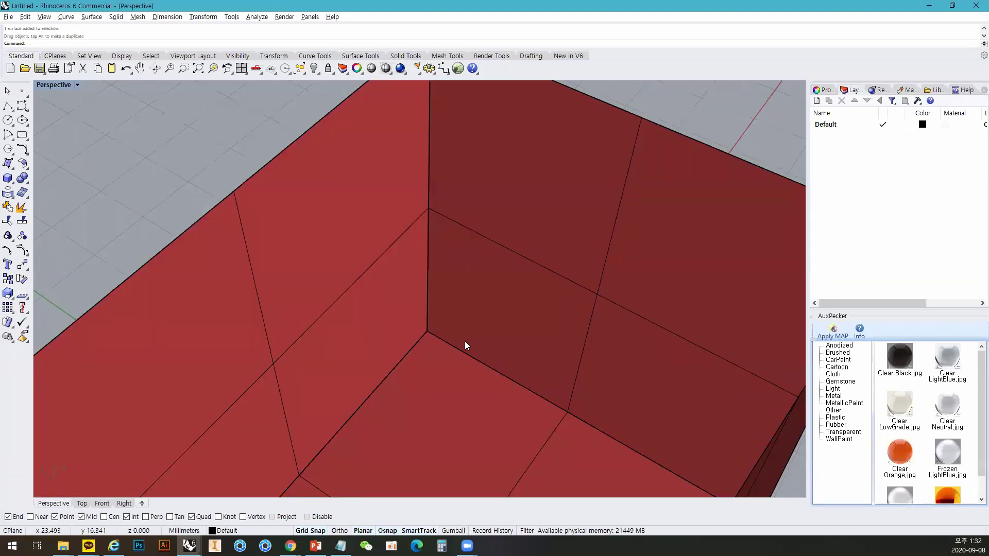
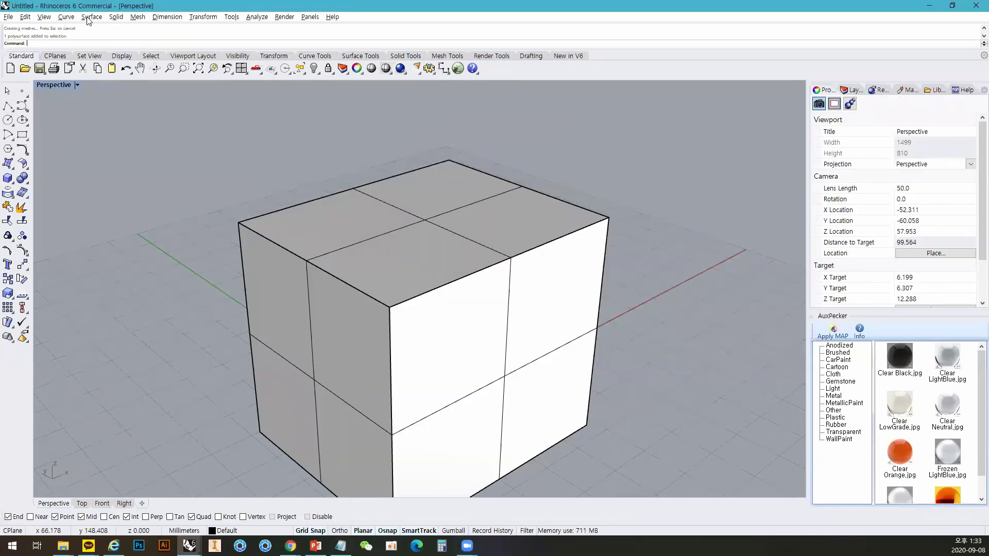
Look over the available solid commands and view the rejoined box from different angles in Perspective.
left_click(114, 17)
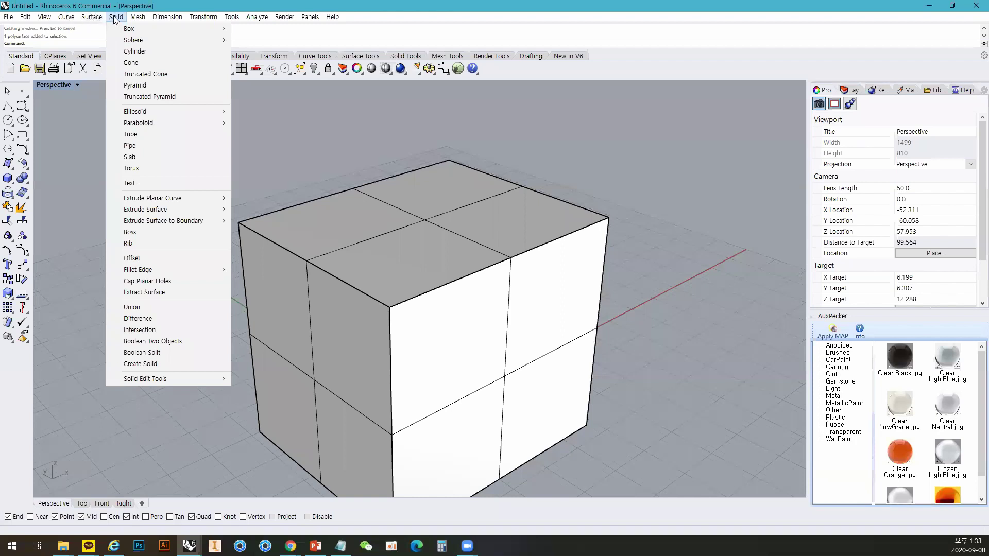
right_click_drag(563, 267, 635, 302)
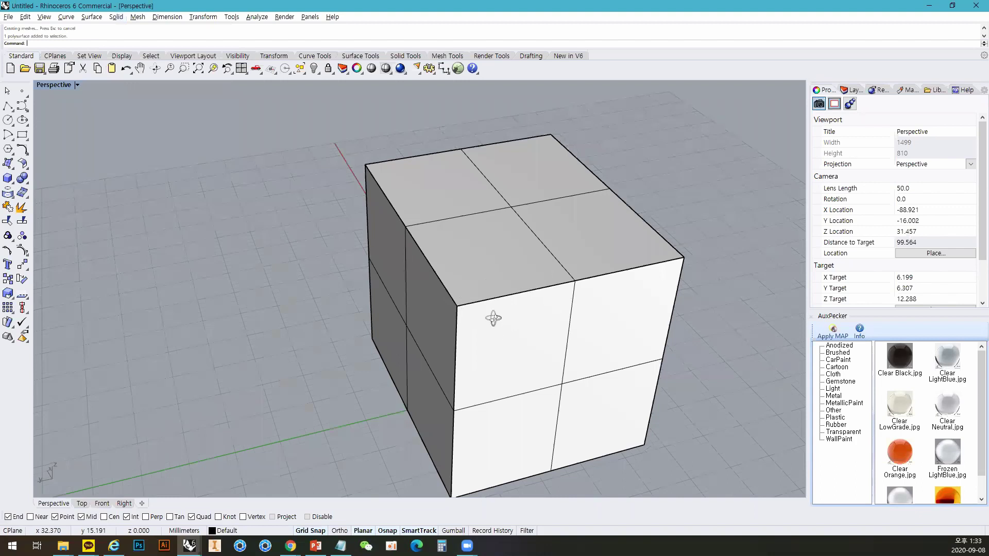
key("Home")
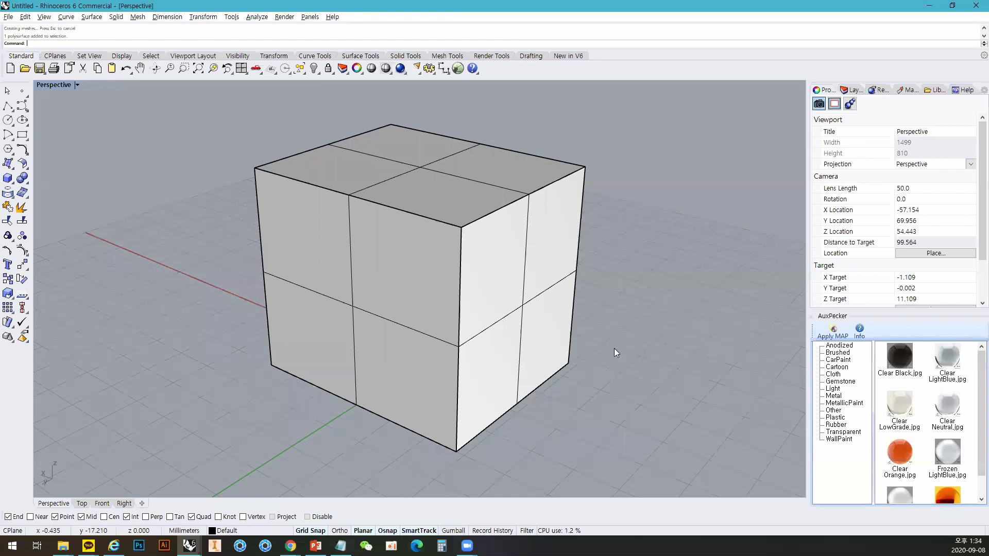
right_click_drag(612, 343, 507, 354)
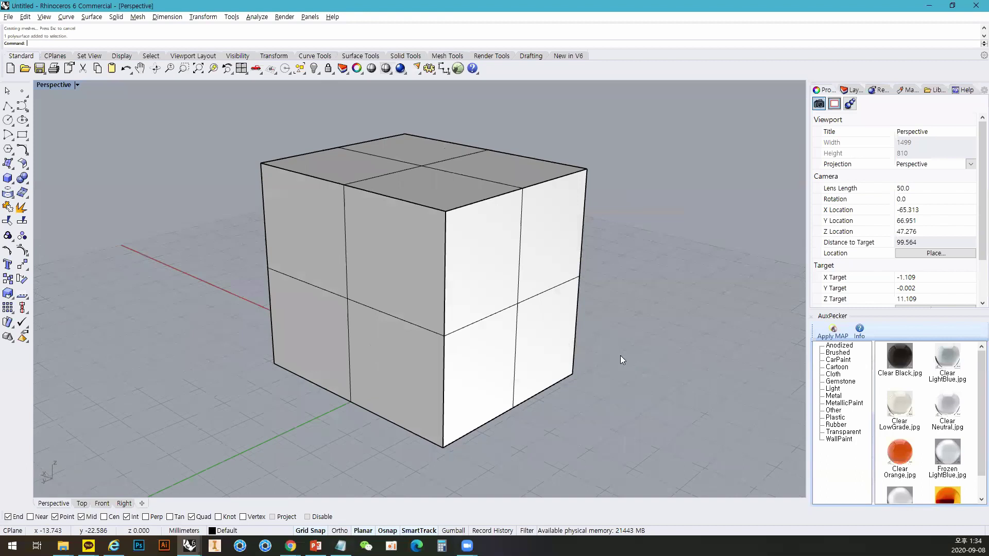
right_click_drag(492, 295, 488, 317)
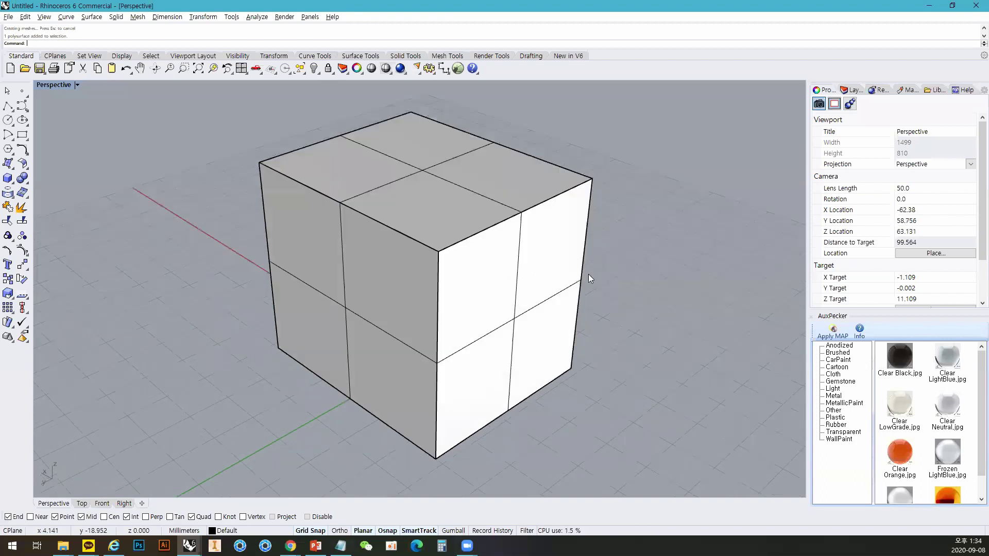
right_click_drag(662, 270, 648, 255)
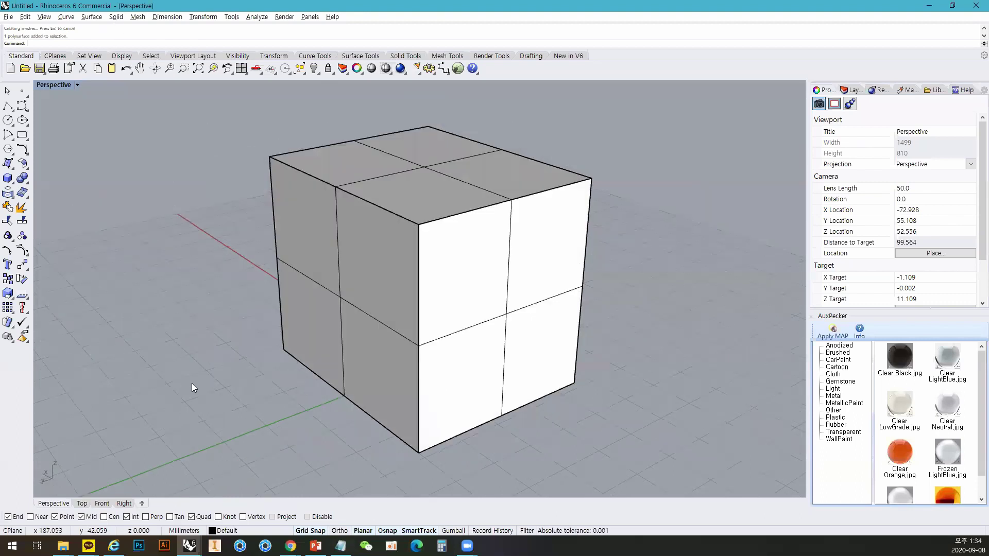
Review the available mesh, dimension, transform and curve commands, including the Array and Catenary variants.
left_click(138, 17)
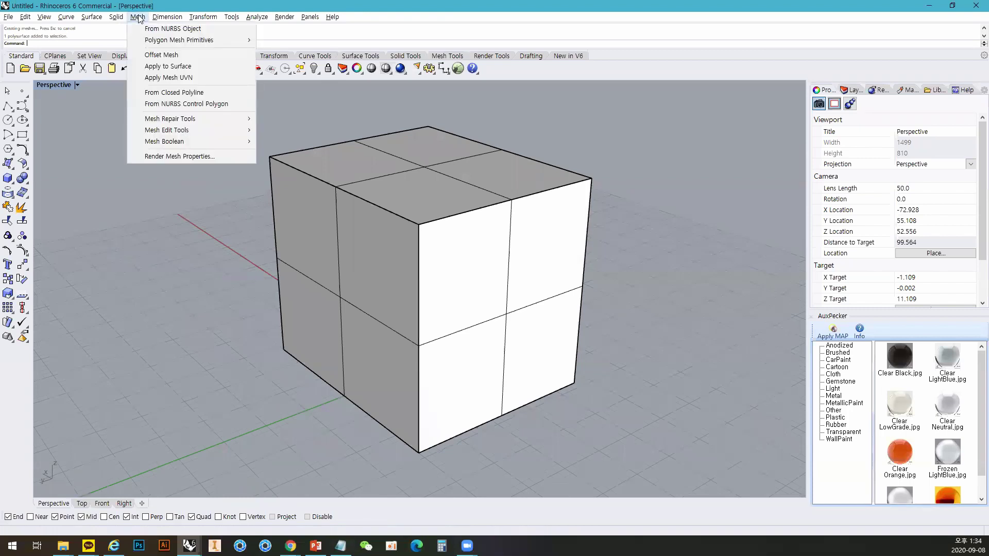
mouse_move(171, 19)
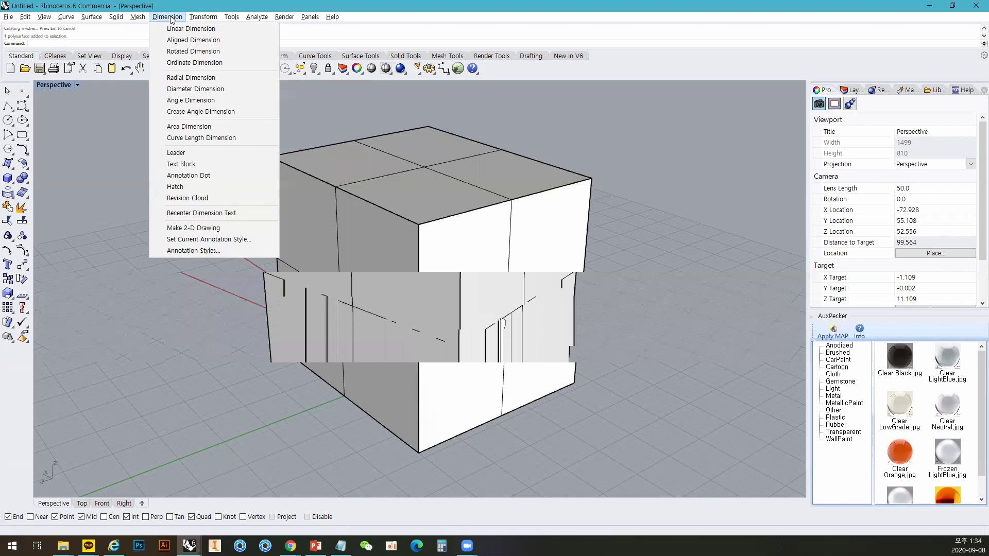
mouse_move(202, 19)
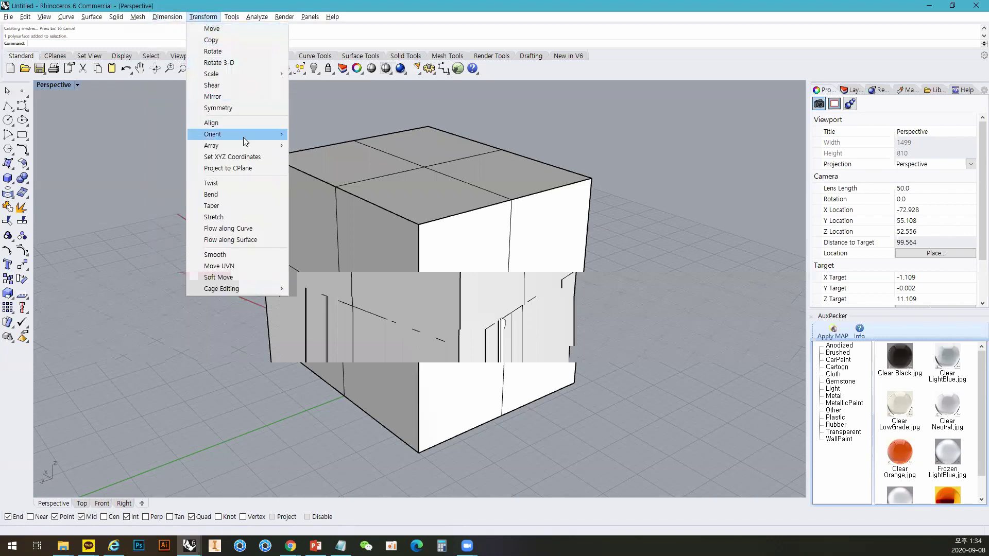
mouse_move(246, 149)
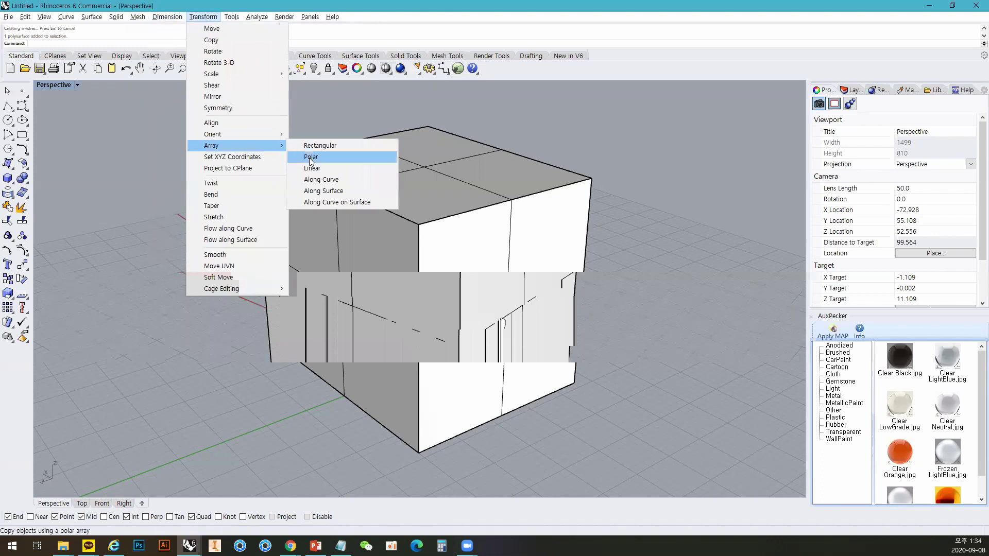
left_click(146, 209)
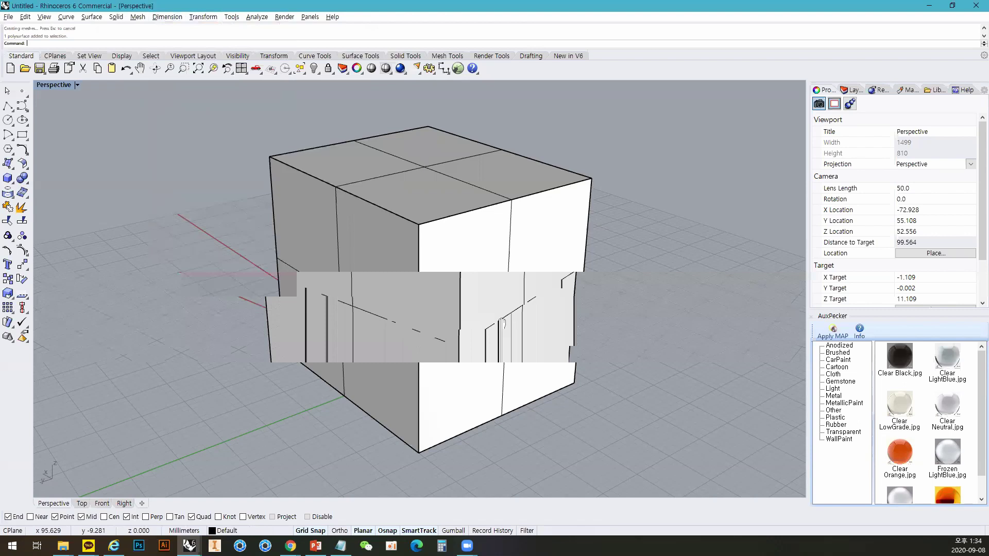
left_click(310, 17)
left_click(291, 546)
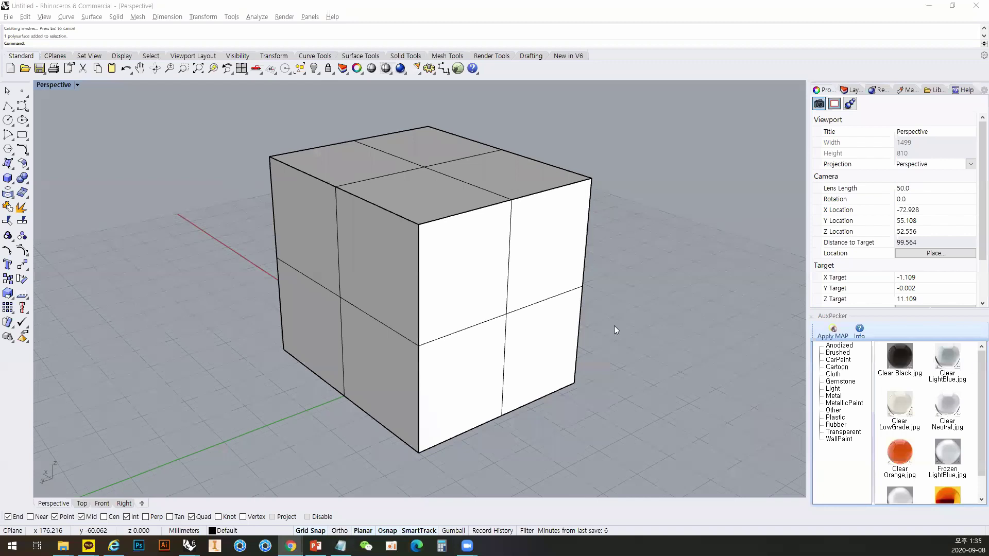
left_click(22, 121)
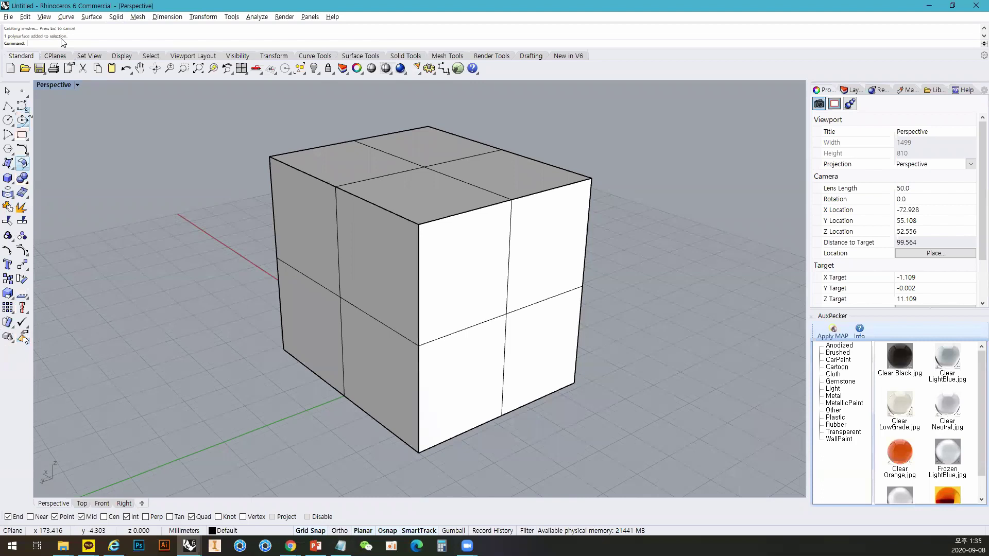
left_click(66, 17)
mouse_move(92, 174)
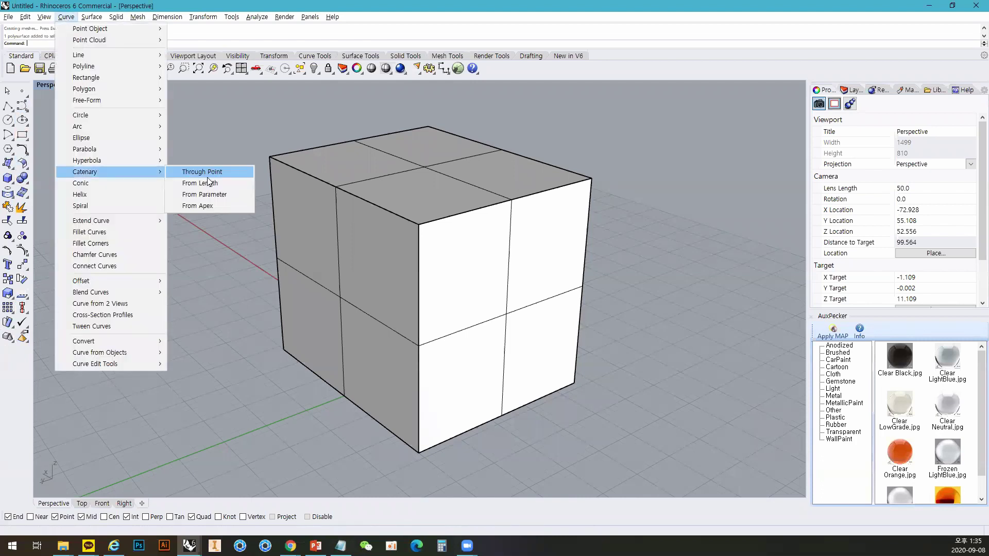
left_click(201, 335)
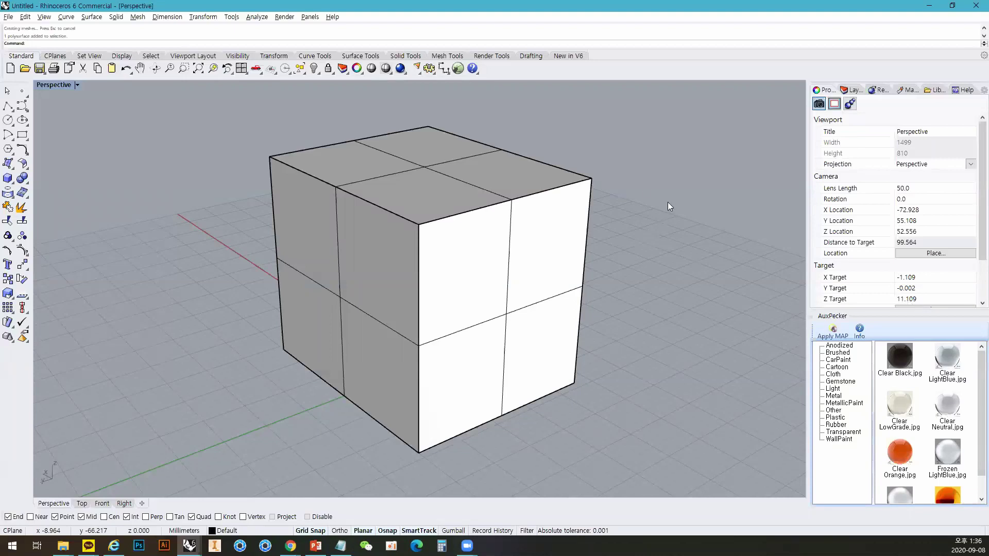
left_click(231, 17)
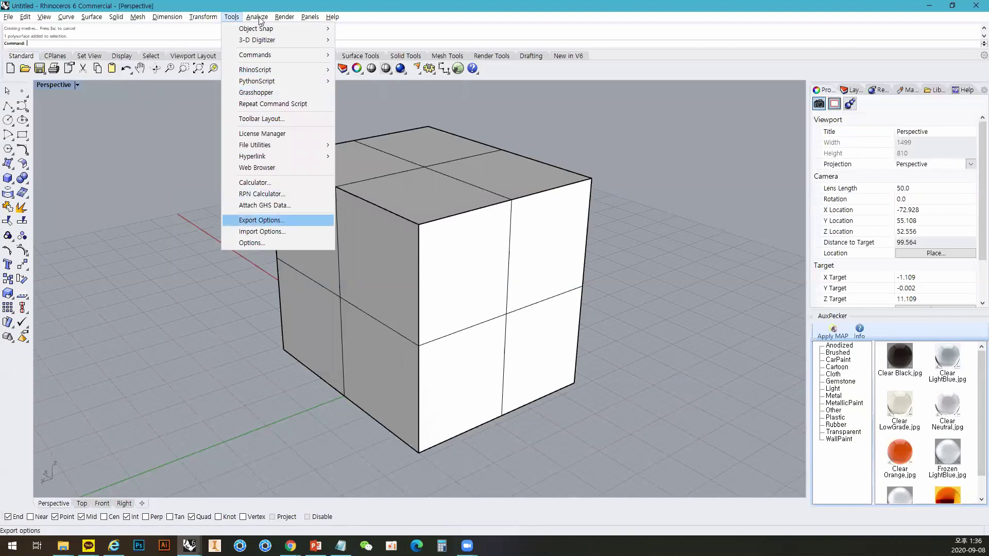
mouse_move(271, 18)
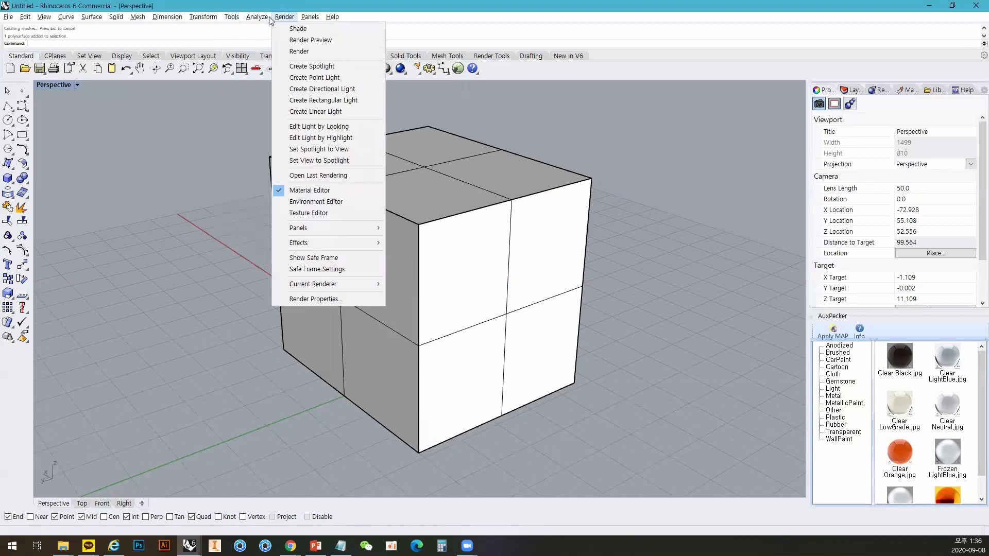
mouse_move(333, 19)
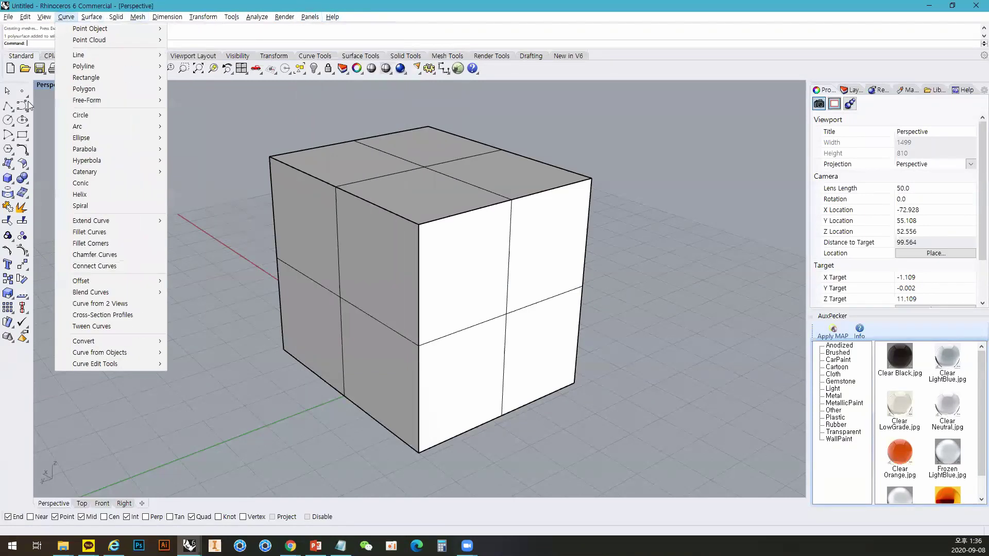
mouse_move(9, 16)
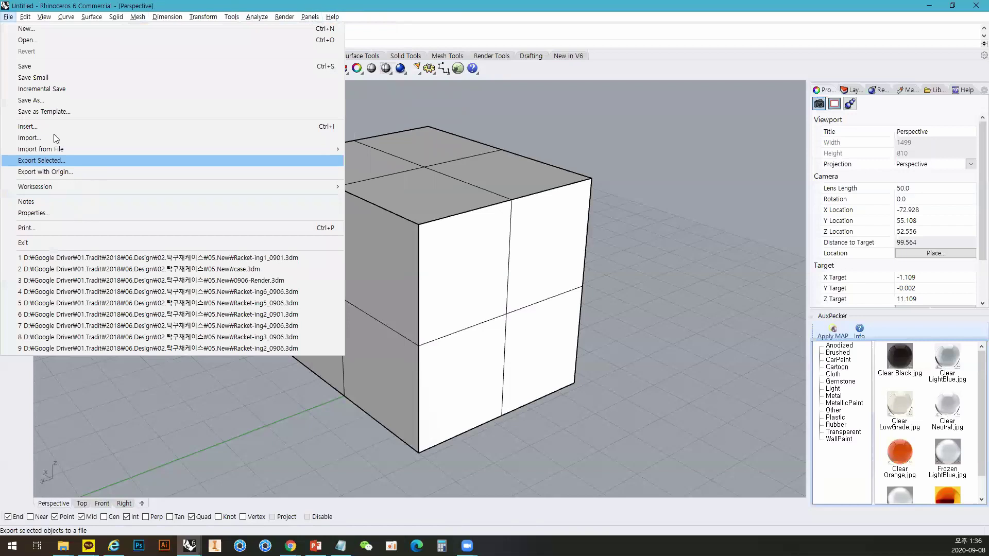
left_click(269, 453)
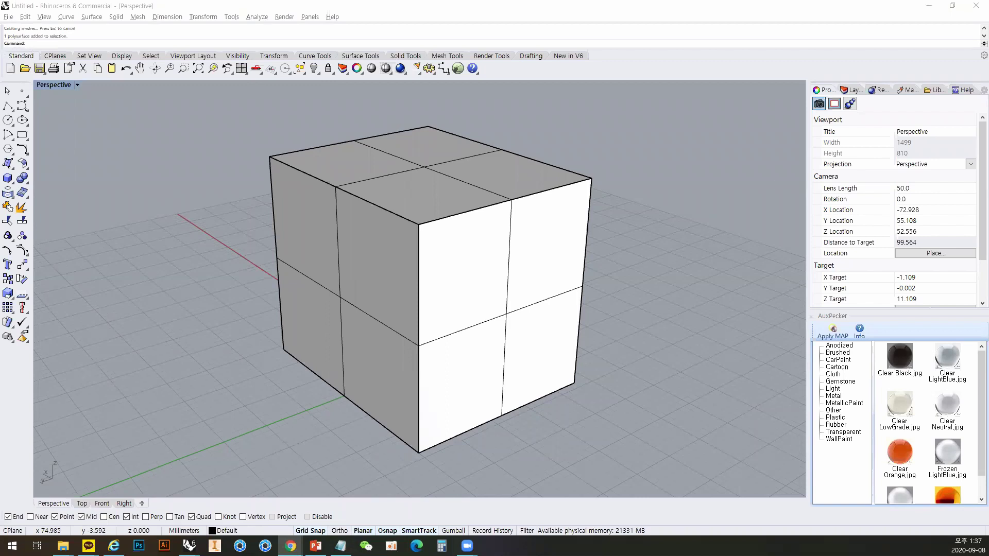
left_click(800, 189)
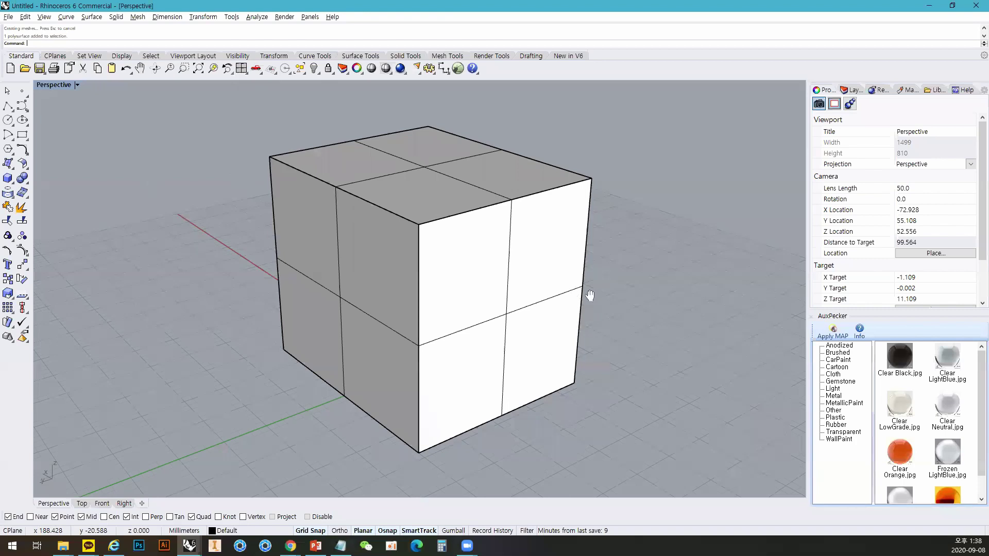
Delete the box and switch to the maximised Top viewport.
key("Delete")
key("ctrl+F1")
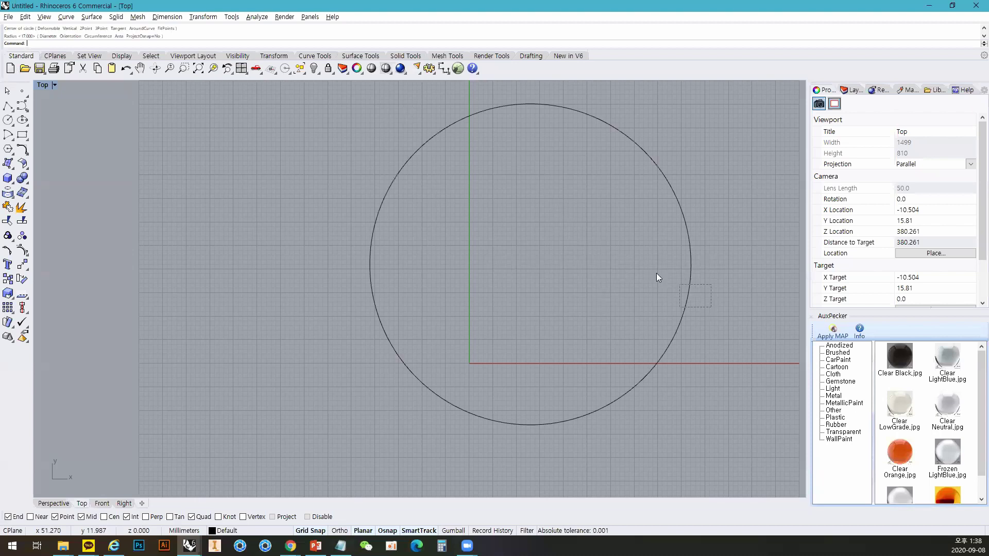
Delete all practice circles in the Top view so the drawing is empty.
left_click(690, 281)
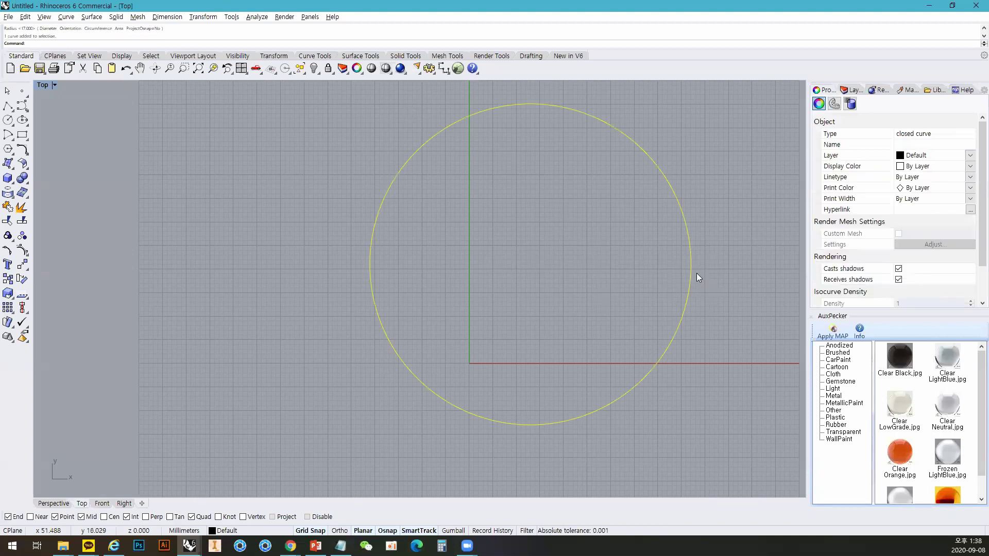
left_click_drag(723, 293, 579, 245)
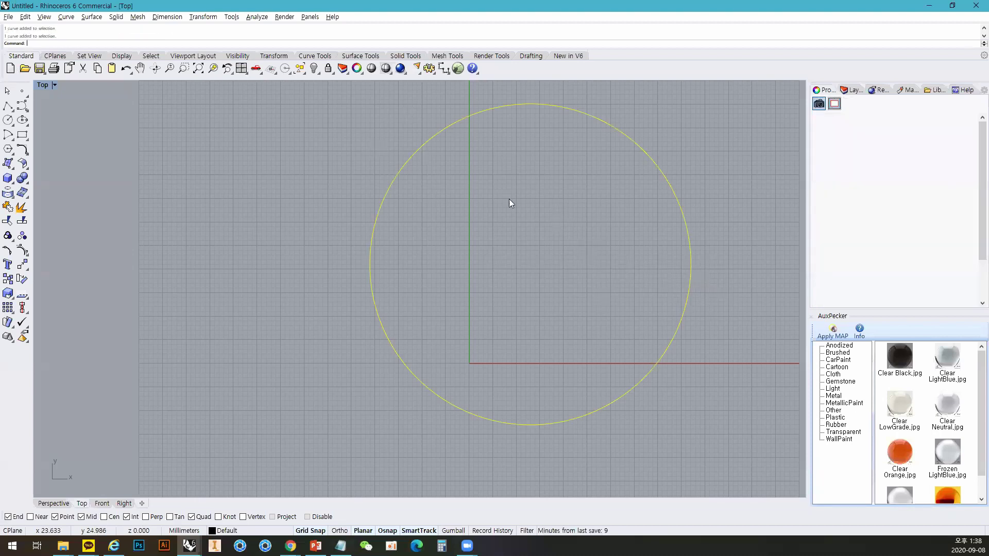
key("Delete")
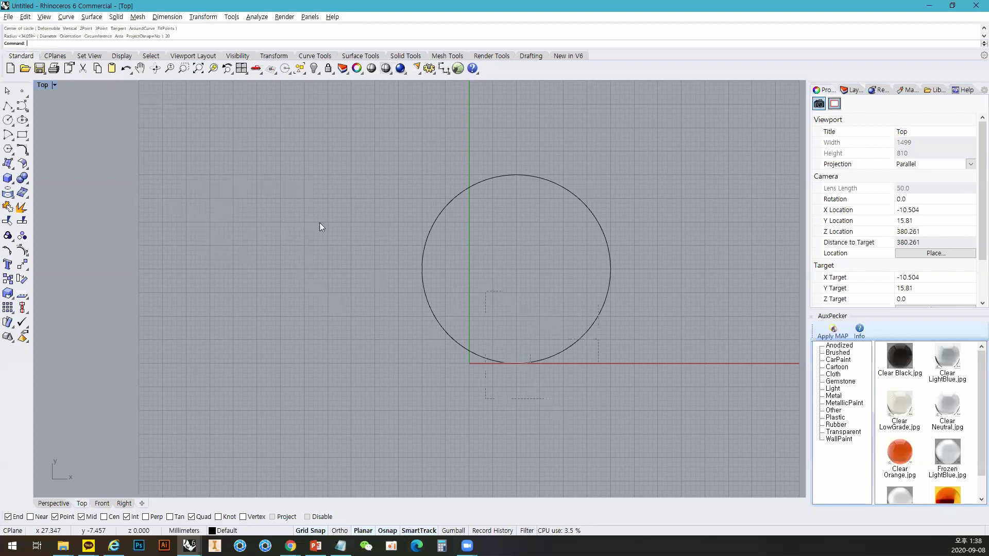
key("ctrl+a")
key("Delete")
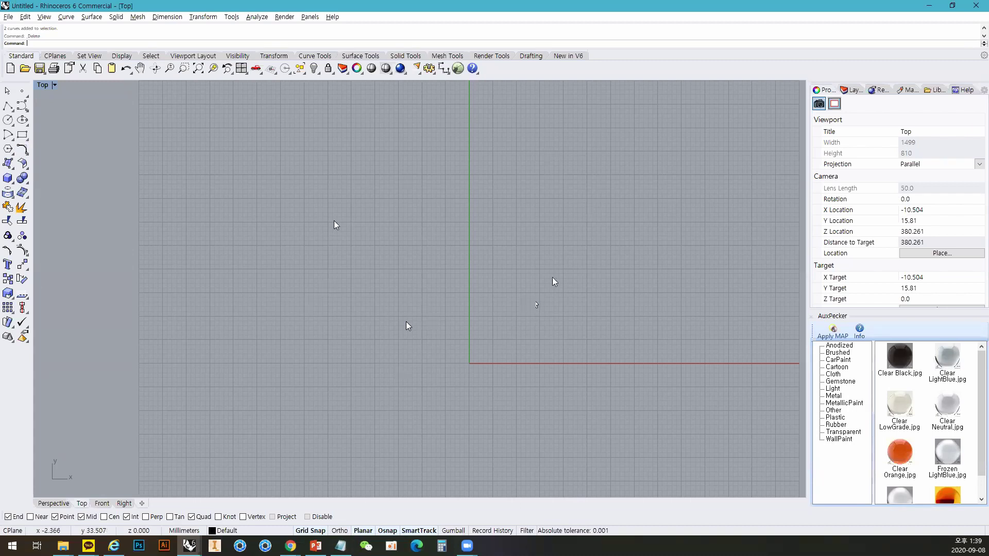
Restore the four-viewport layout showing Top, Perspective, Front and Right.
left_click(242, 68)
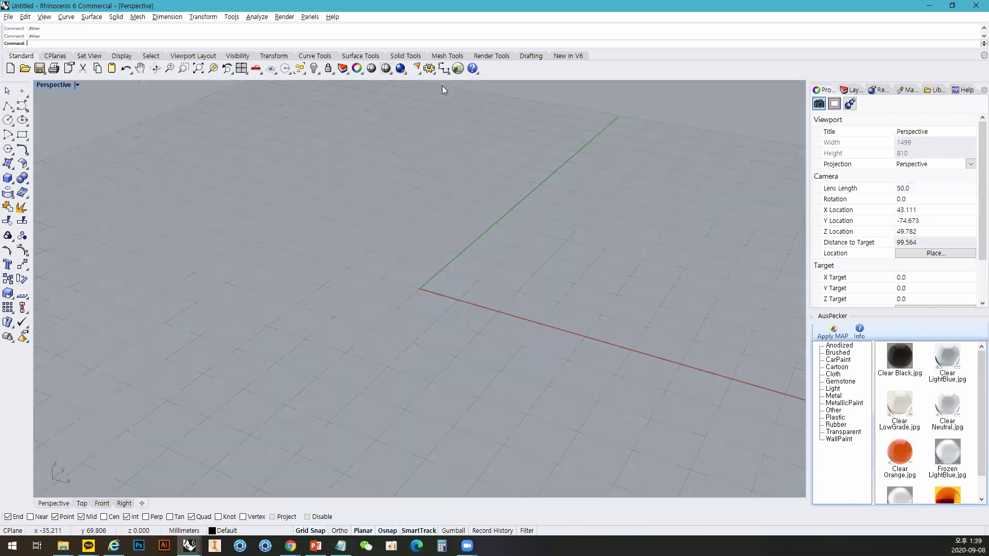
left_click(241, 68)
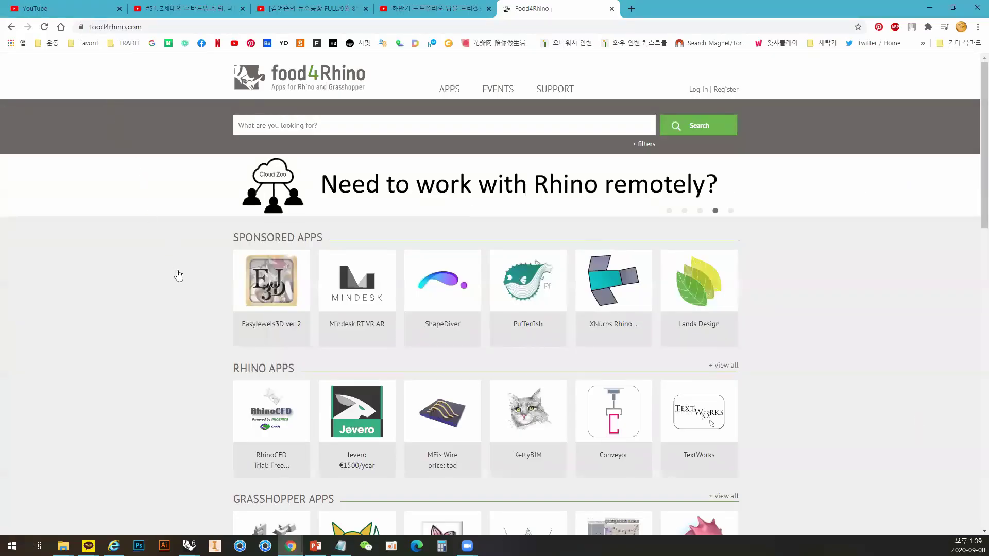
Take the photogrammetry video in the browser out of full screen, pause it, and switch back to Rhino.
key("ctrl+1")
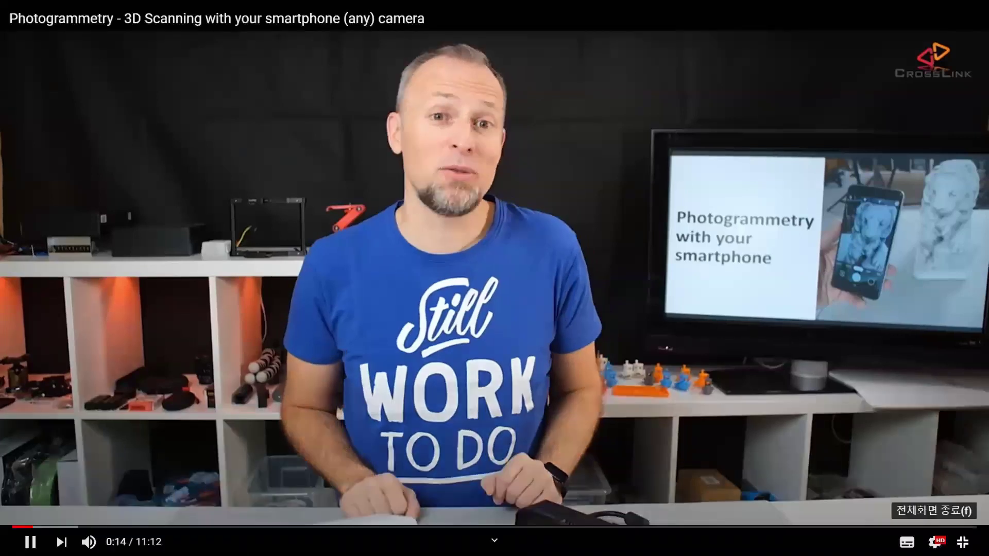
left_click(962, 542)
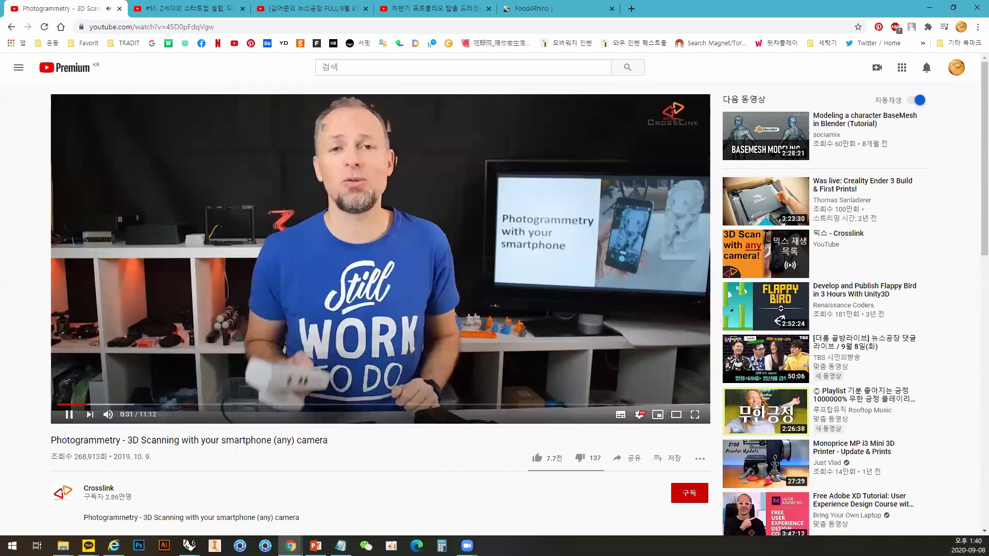
key("space")
key("alt+Tab")
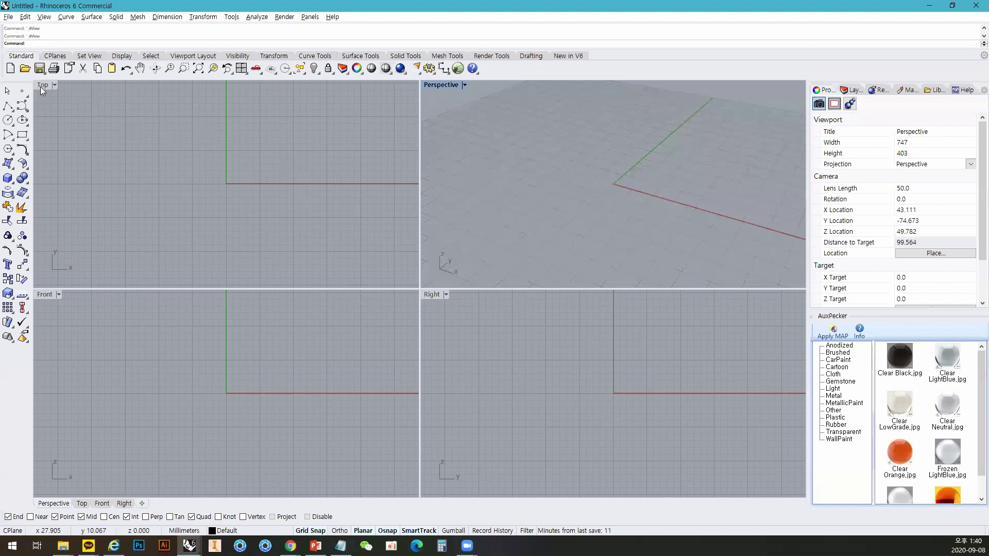
Maximise the Top viewport and draw a circle with a radius of 15 mm centred on the origin.
key("ctrl+m")
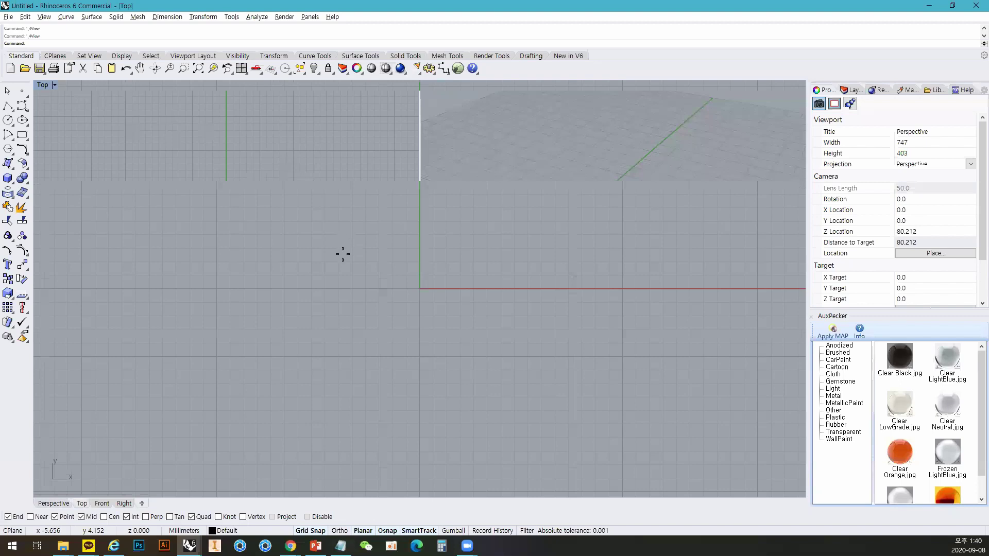
type("c")
key("Return")
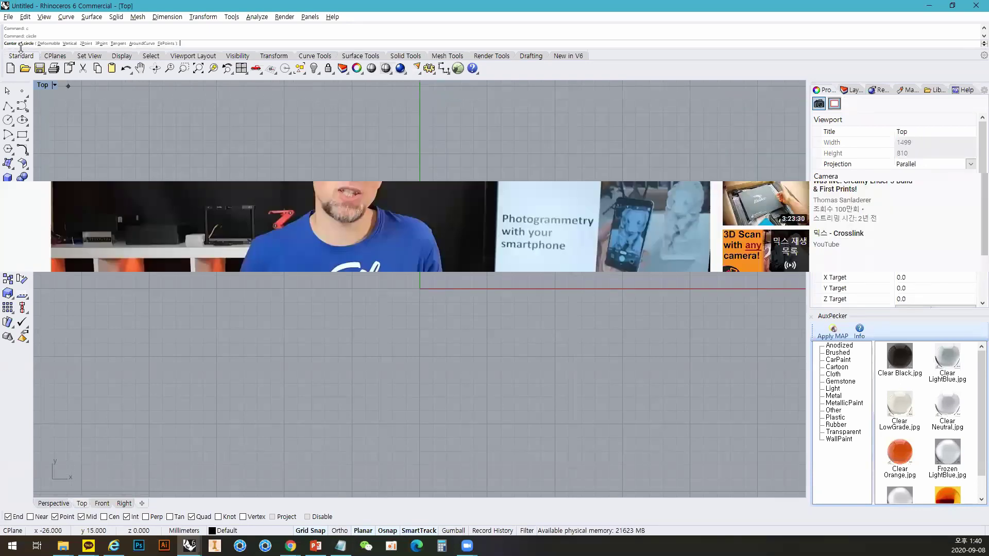
left_click(420, 289)
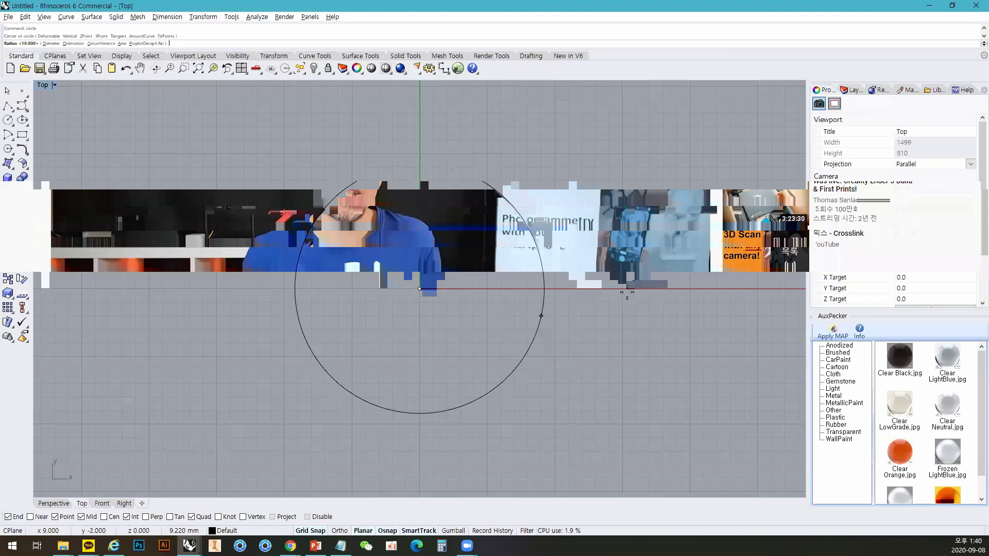
type("15")
key("Return")
scroll(497, 338, "down", 6)
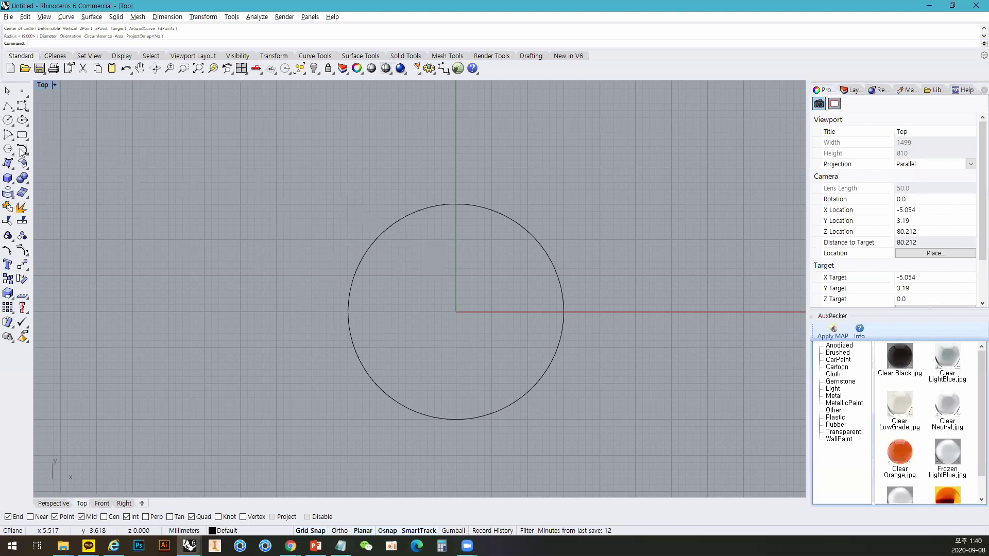
Delete the circle centred on the origin.
key("ctrl+a")
key("Delete")
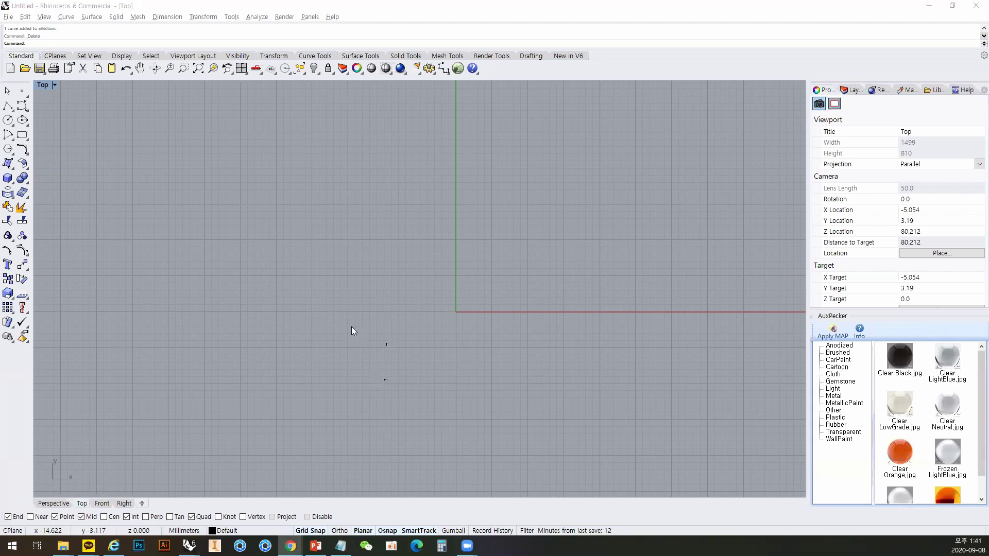
left_click(511, 333)
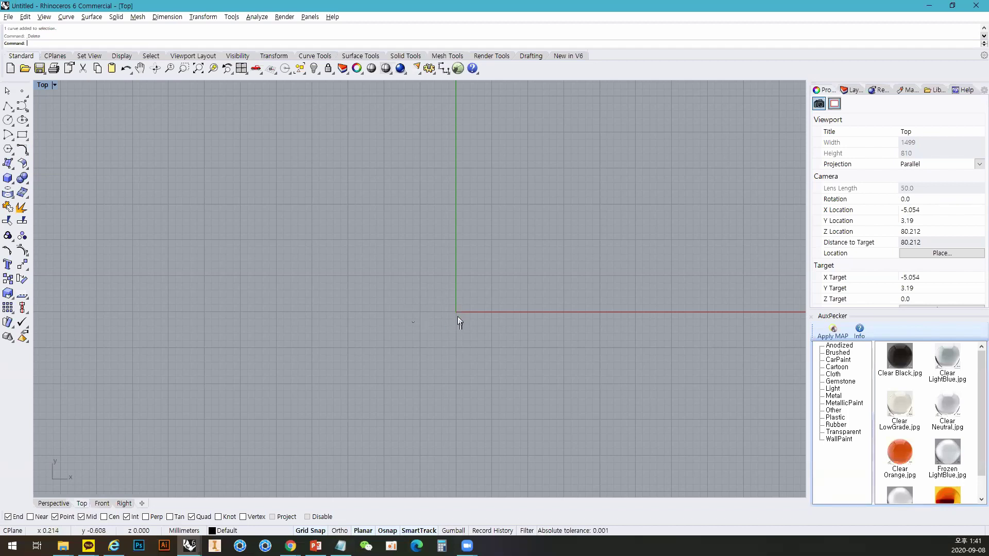
right_click_drag(456, 317, 479, 311)
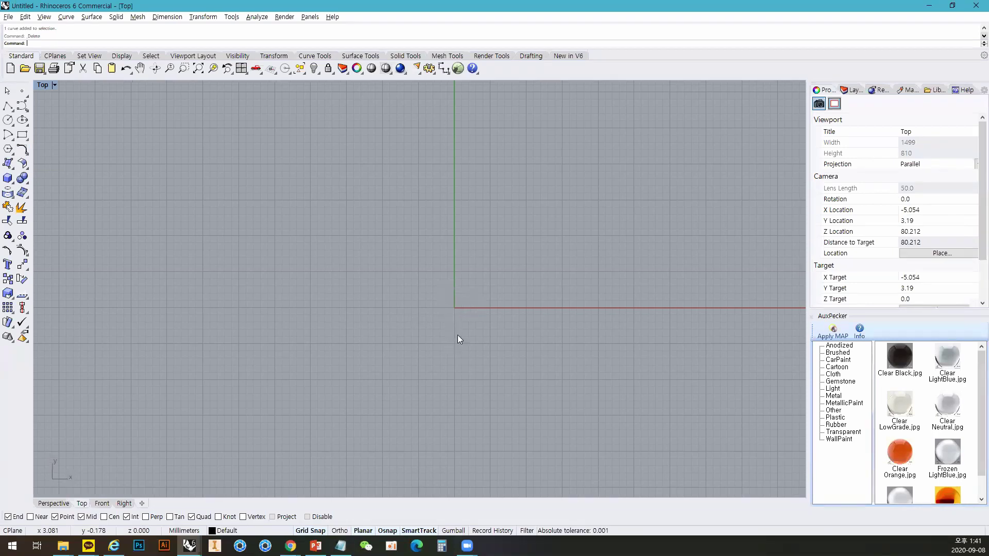
right_click_drag(457, 335, 418, 321)
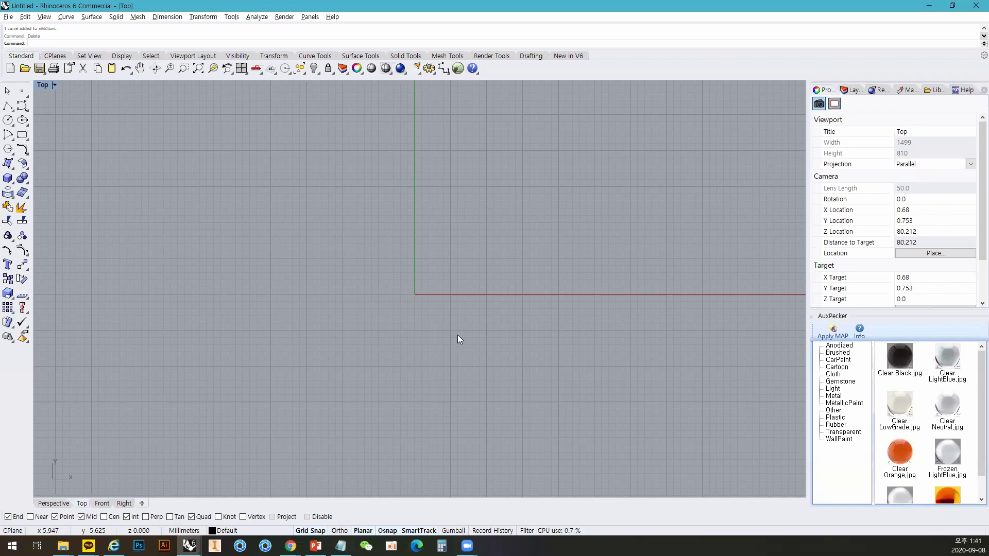
right_click_drag(508, 346, 510, 342)
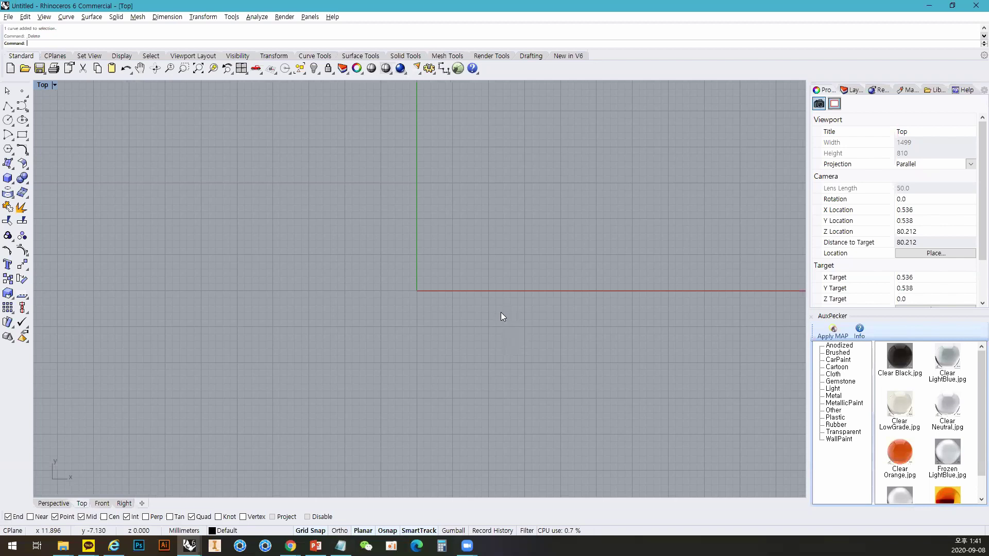
key("Down")
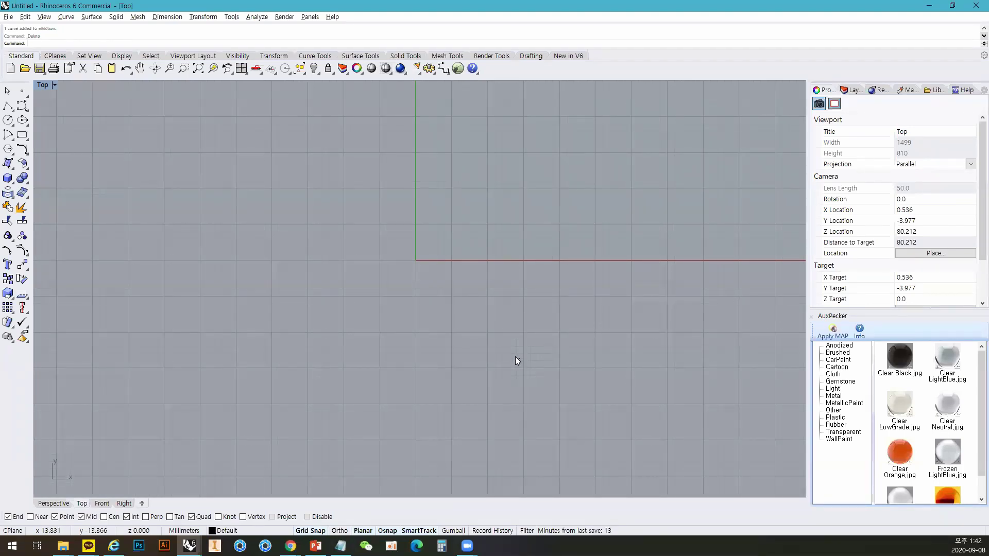
right_click_drag(518, 303, 529, 327)
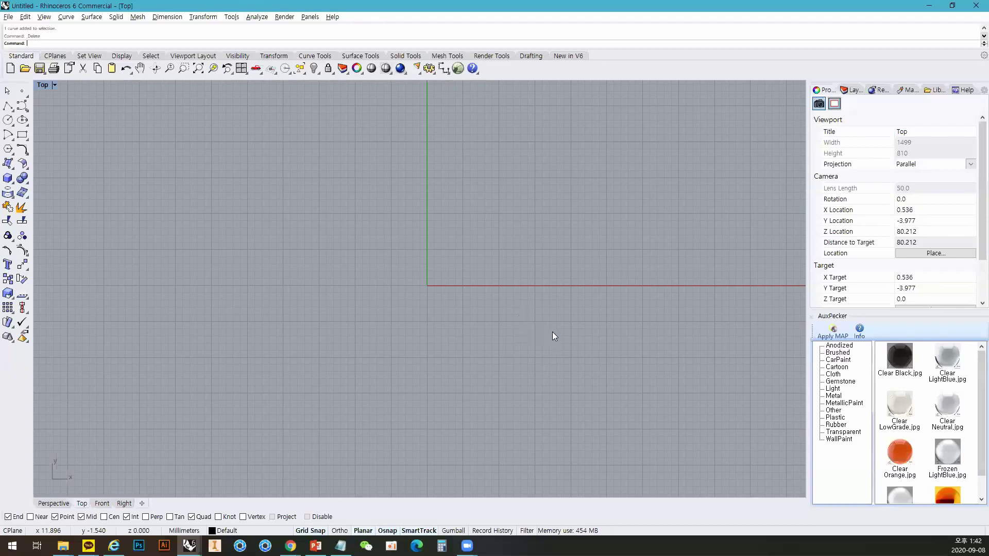
right_click_drag(553, 334, 554, 340)
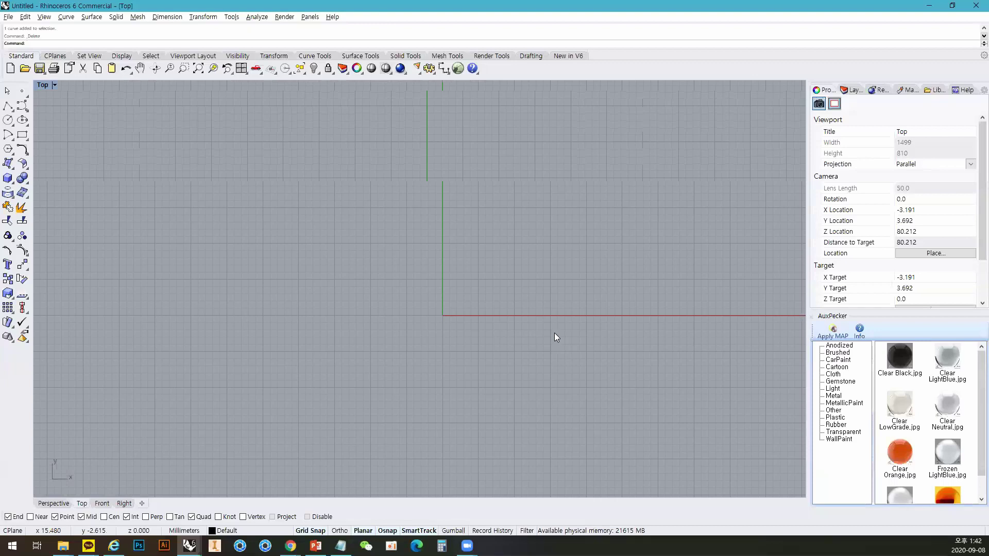
right_click_drag(545, 309, 541, 304)
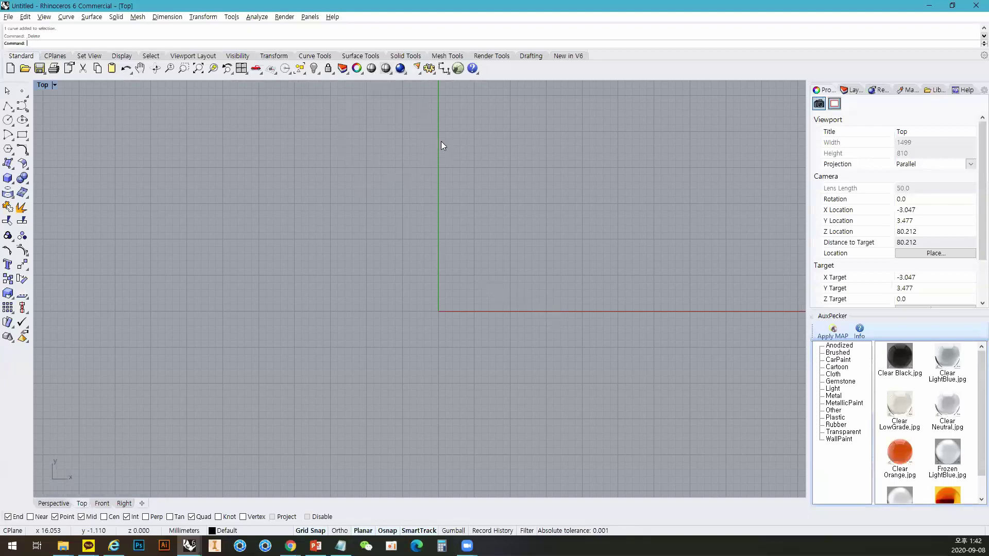
right_click_drag(446, 138, 399, 110)
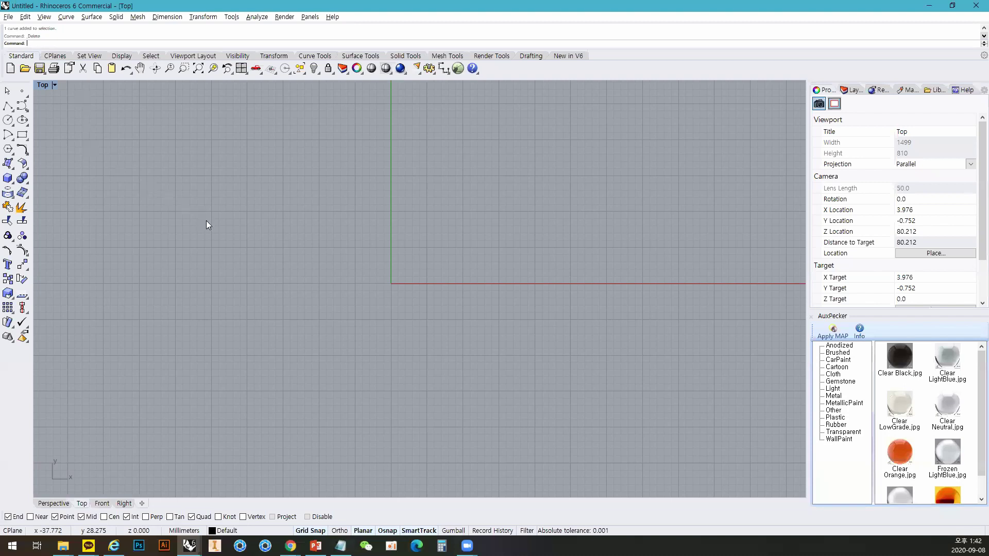
type("c")
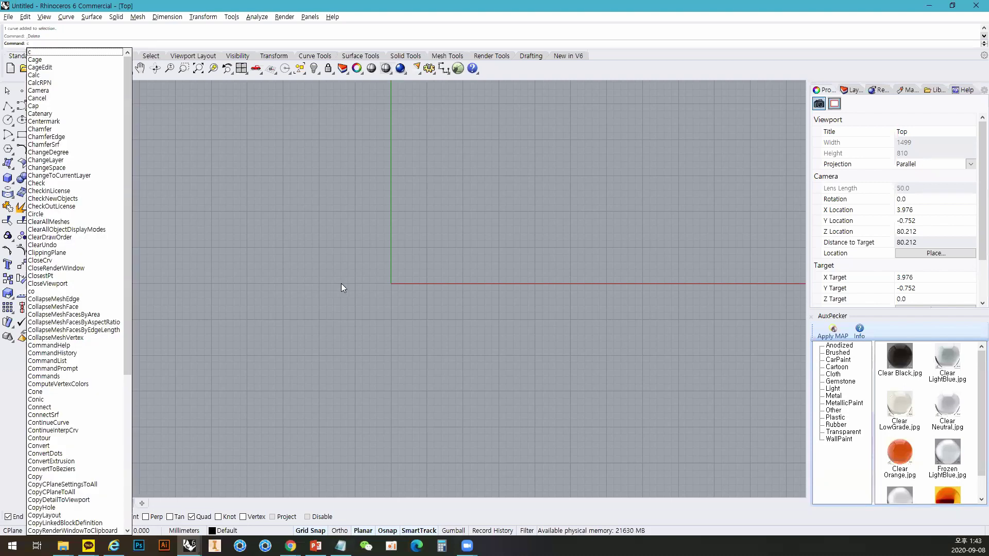
type("ircle")
key("Return")
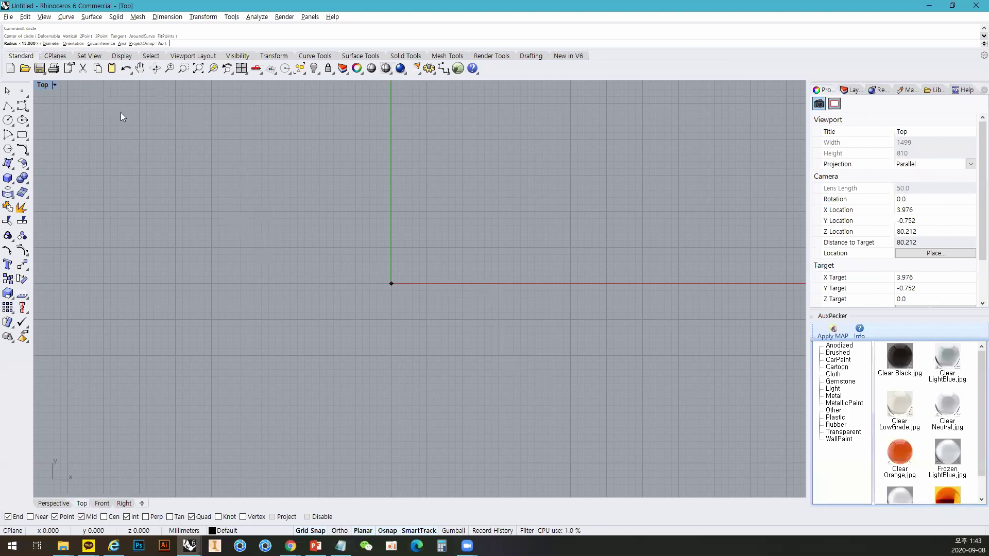
key("Escape")
Delete the slightly sloping line that crosses the Y axis in the Top view.
type("c")
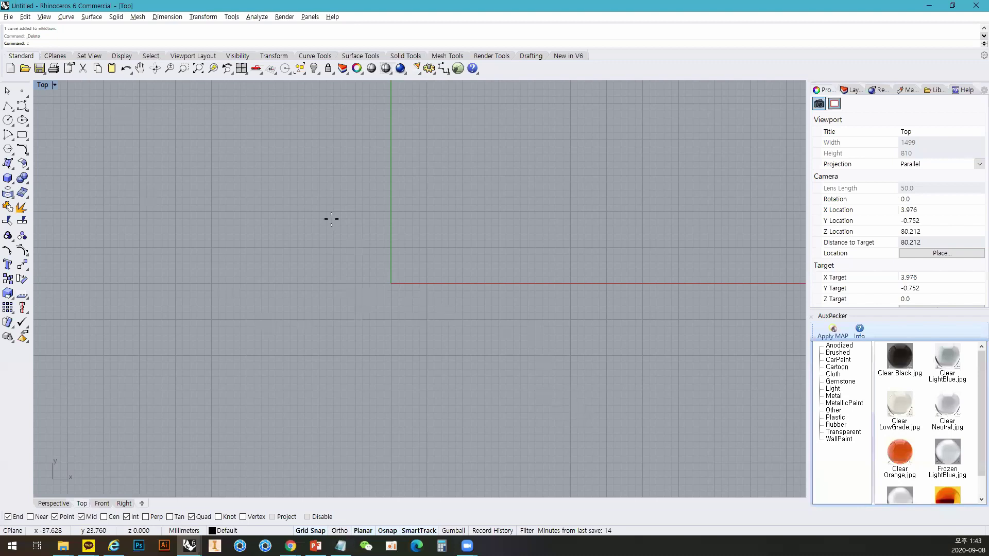
key("ctrl+z")
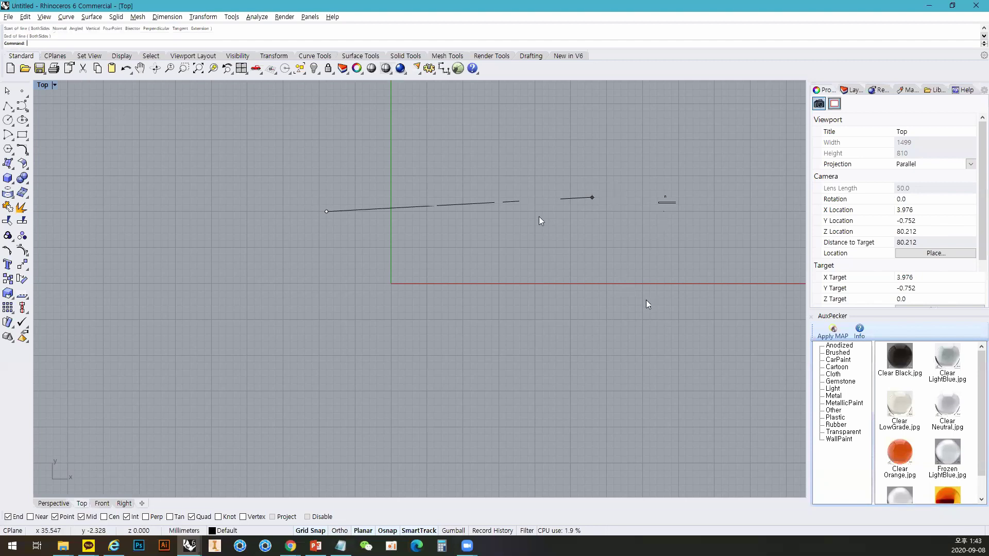
left_click(539, 214)
key("Delete")
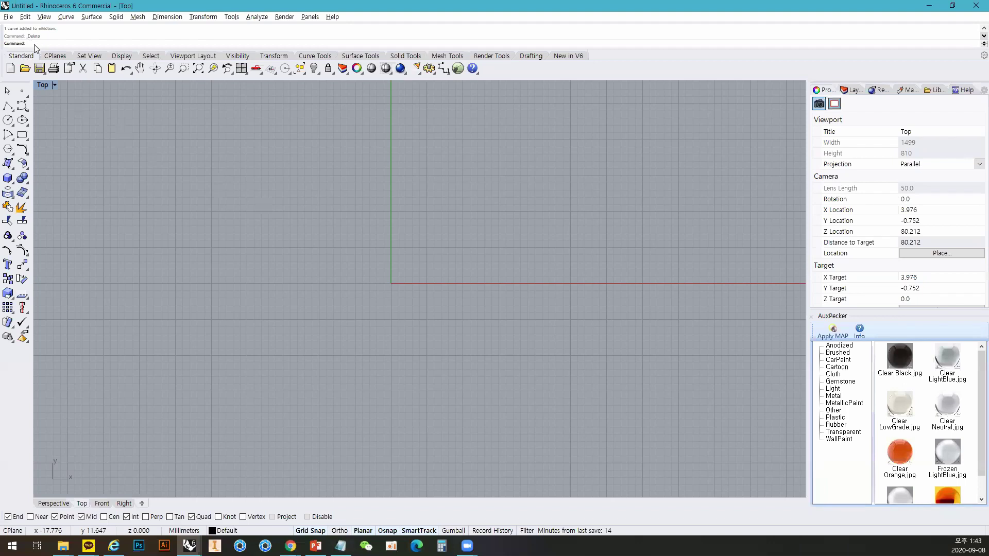
Draw a circle to the left of the Y axis in the Top viewport, above the X axis level.
type("Mirror")
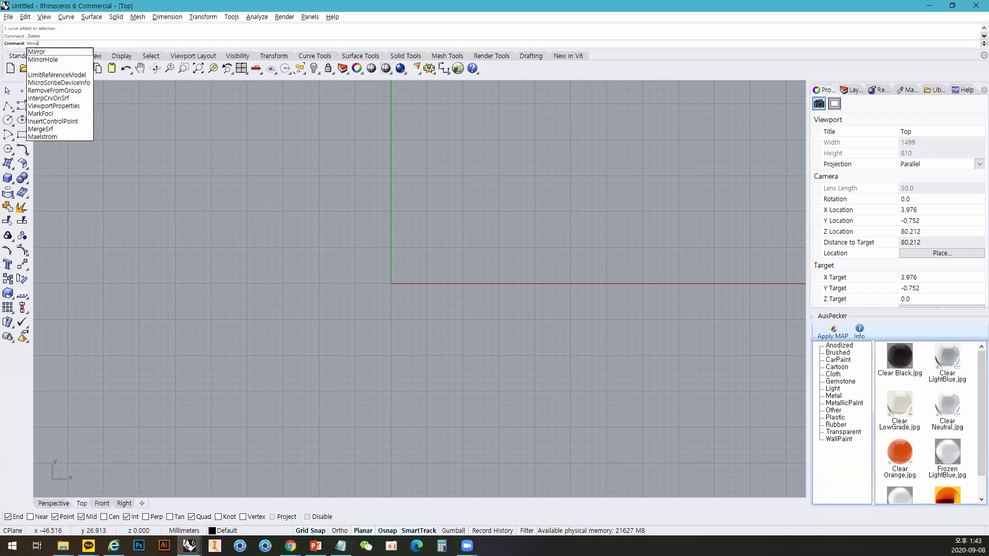
key("Return")
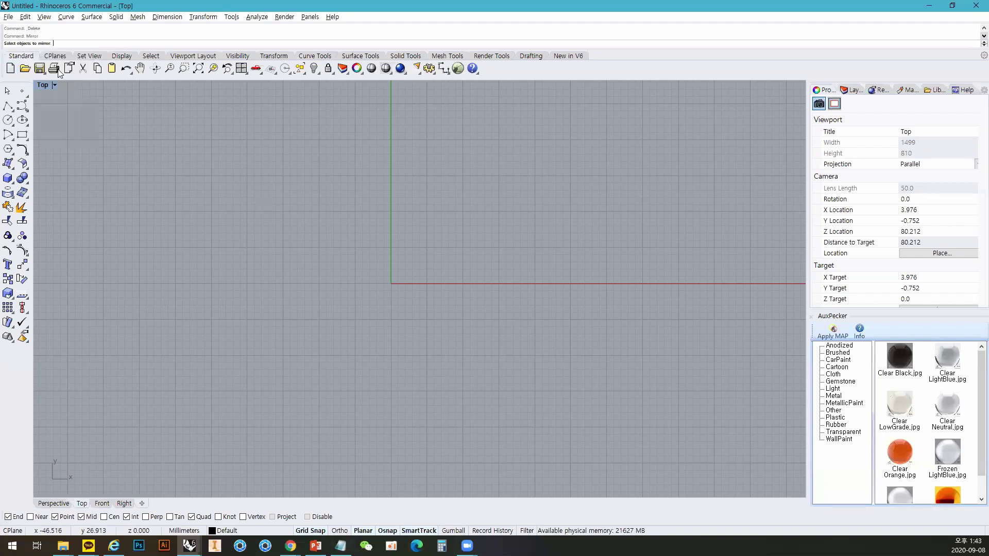
left_click(8, 150)
left_click(219, 211)
key("Return")
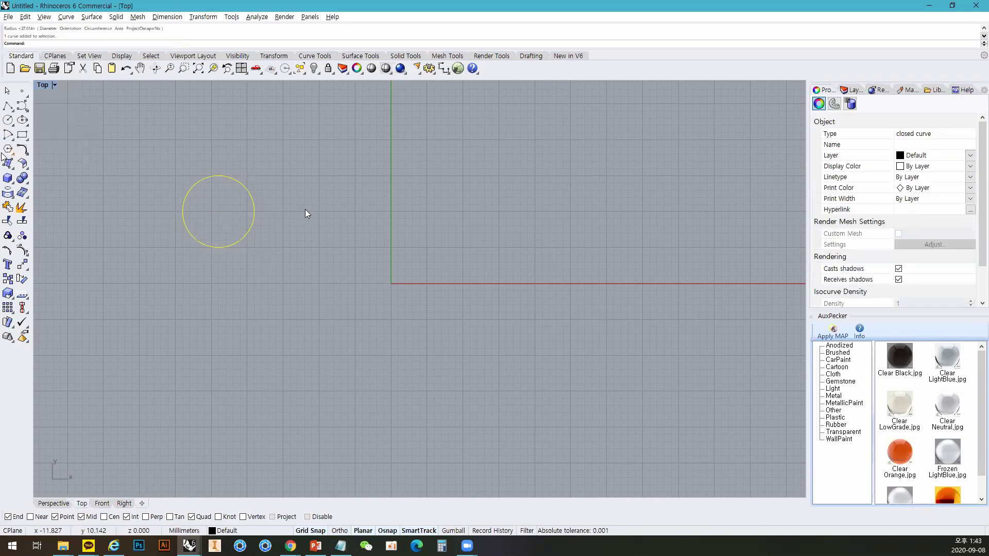
Mirror a copy of the circle across a nearly vertical mirror line between the circle and the Y axis.
type("mand: Mirror")
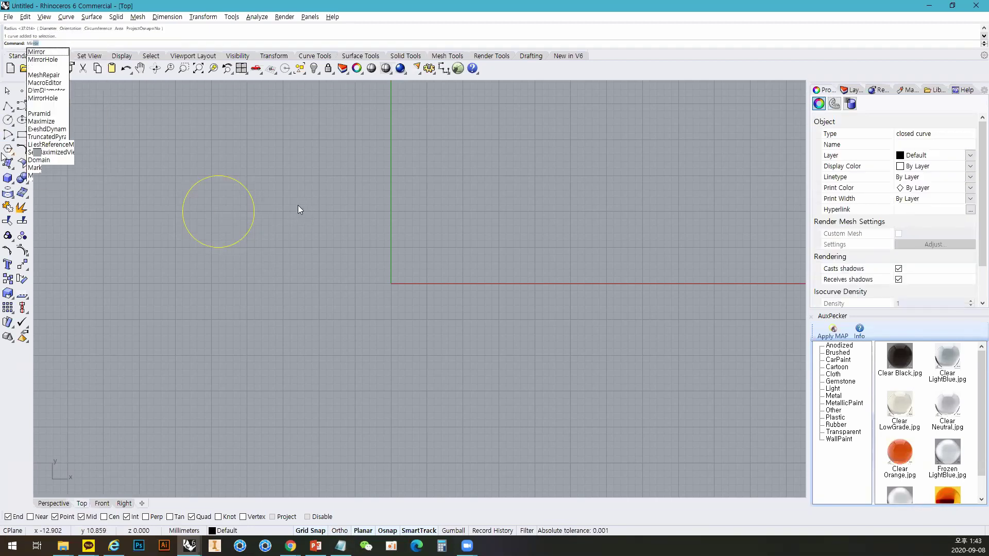
key("Return")
left_click(291, 161)
left_click(298, 225)
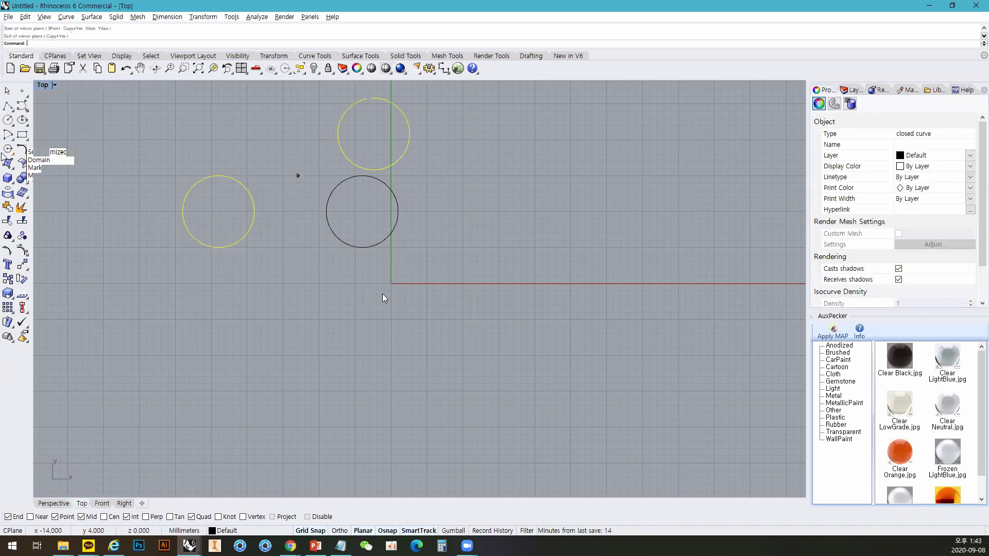
Delete all curves in the Top viewport.
key("ctrl+a")
key("Delete")
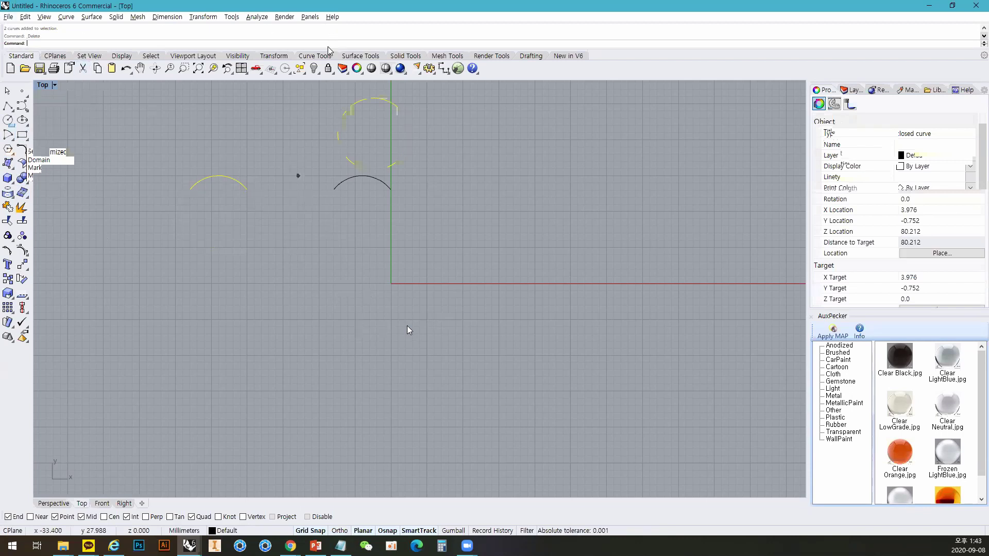
Expand the command history to review the executed commands, and shrink it back to its compact height.
left_click_drag(327, 47, 341, 276)
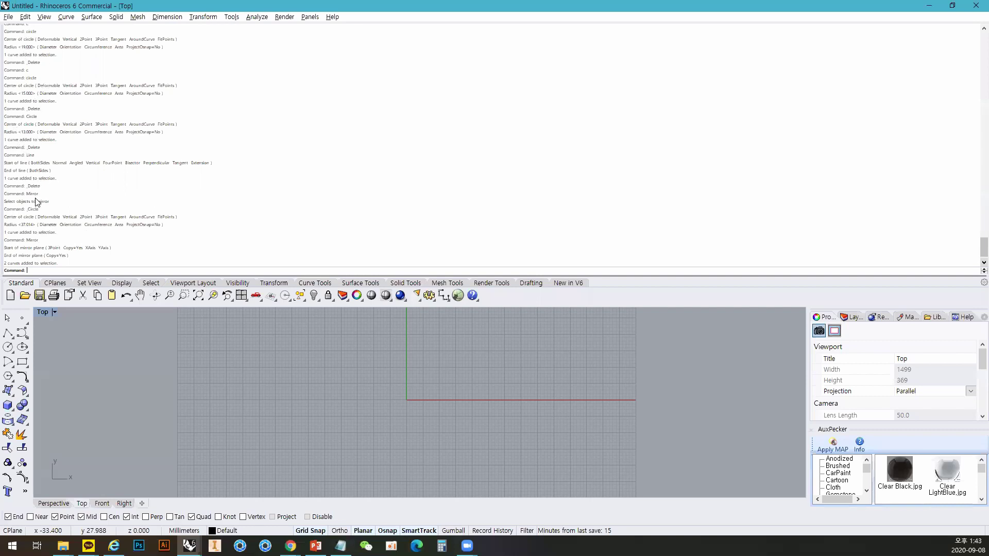
left_click(46, 257)
left_click_drag(54, 275, 56, 48)
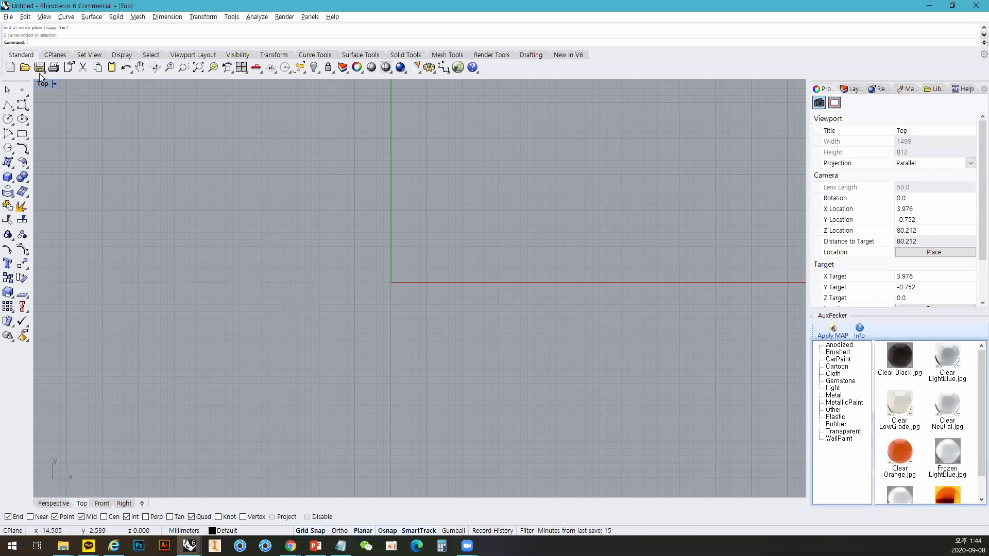
Look through the tool sets from CPlanes to New in V6 and the surface tools, and return to the Standard set.
left_click(56, 56)
left_click(92, 57)
left_click(118, 57)
left_click(156, 57)
left_click(185, 57)
left_click(232, 55)
left_click(273, 56)
left_click(312, 56)
left_click(357, 56)
left_click(452, 56)
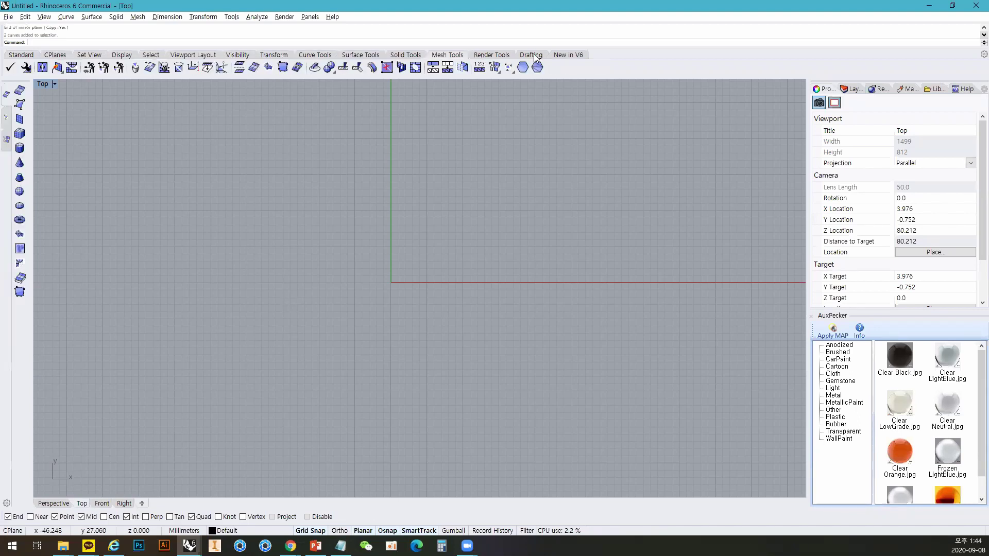
left_click(567, 56)
left_click(36, 57)
left_click(37, 57)
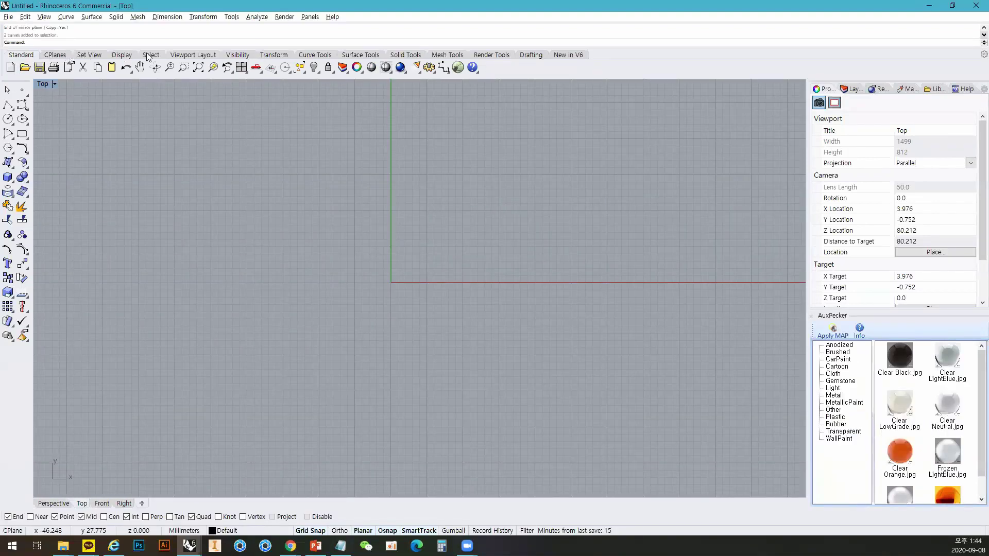
left_click(22, 162)
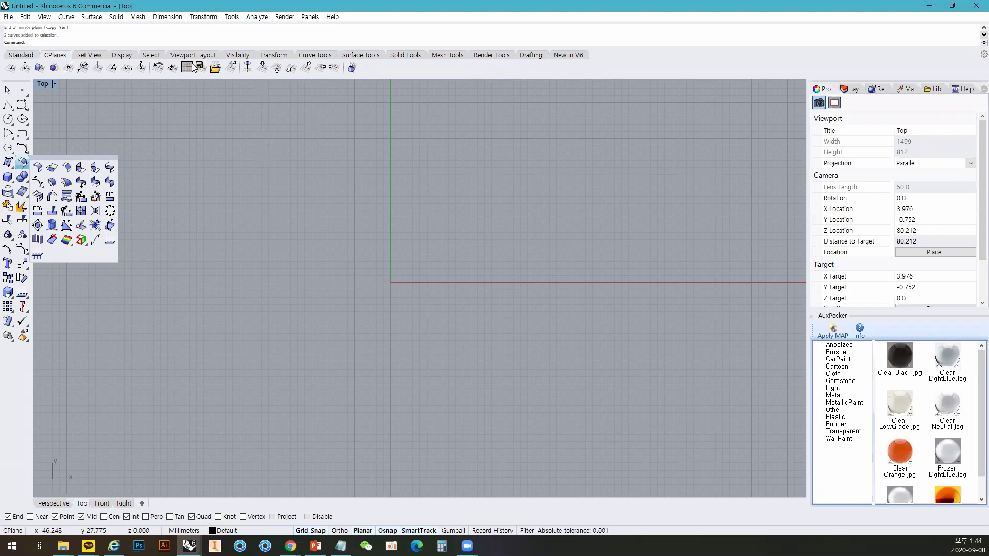
left_click(19, 55)
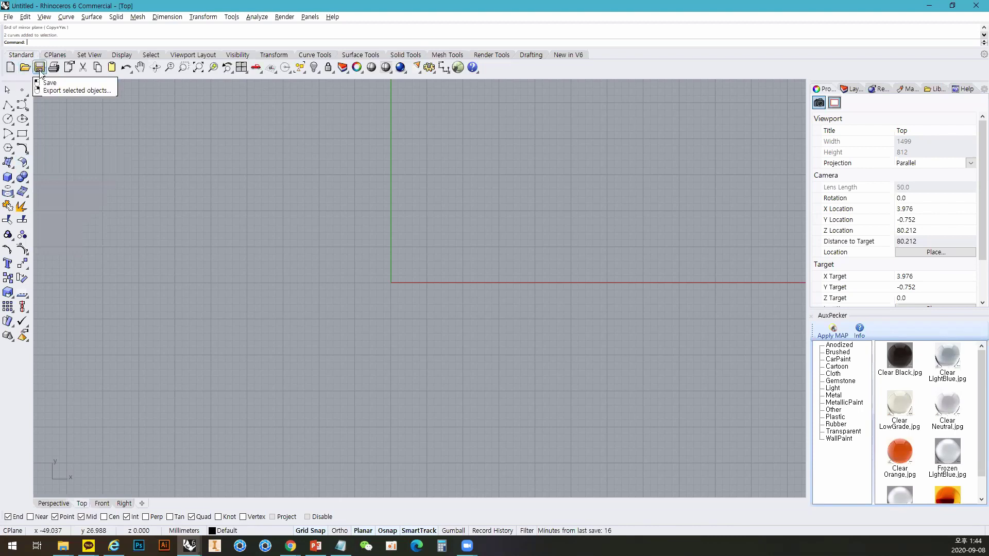
Create a new file without a template, discarding the changes to the untitled model.
key("Delete")
left_click(9, 68)
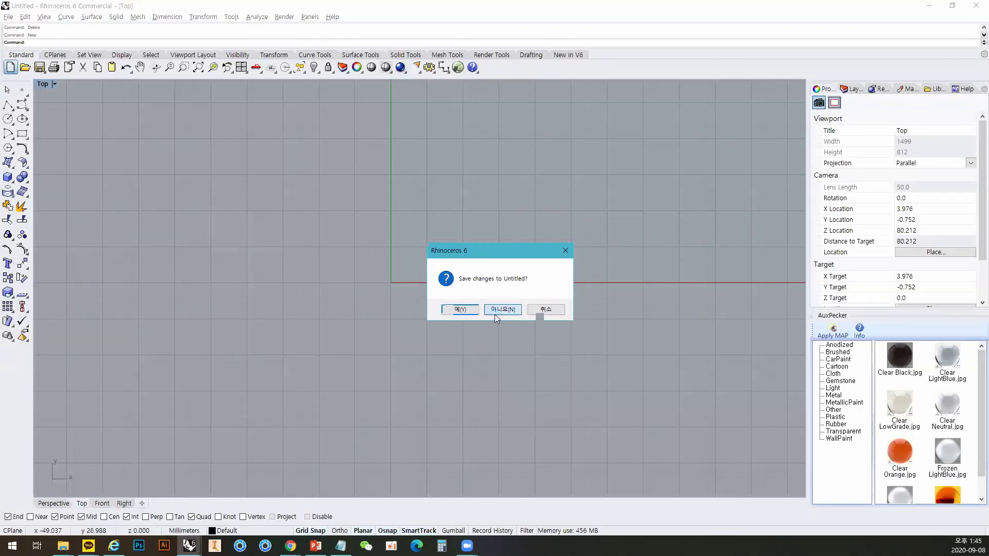
left_click(495, 315)
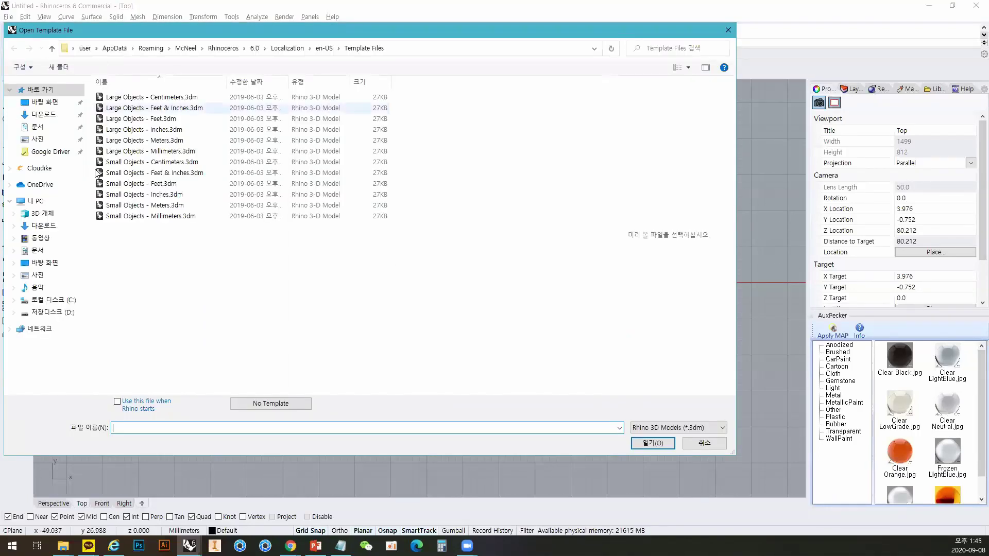
left_click(271, 404)
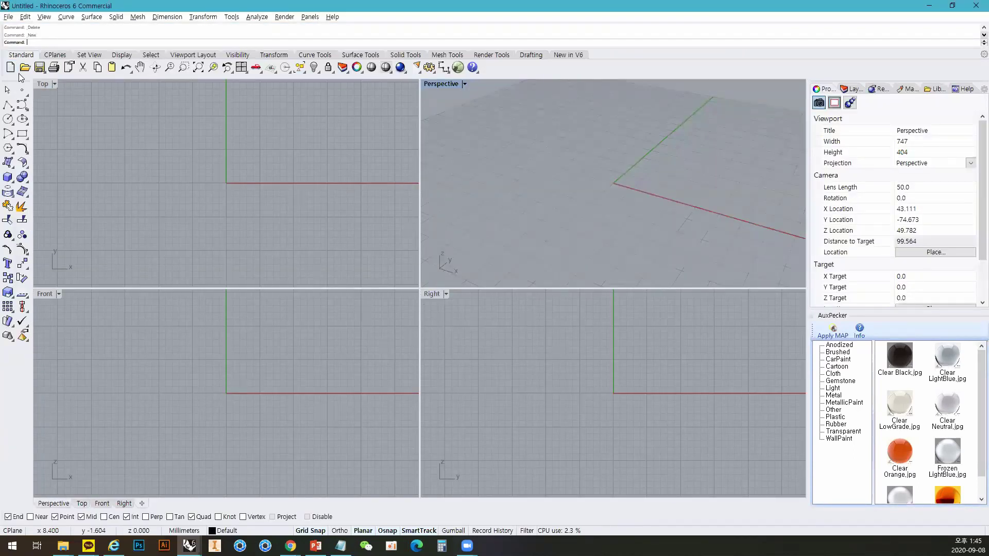
Examine the commands for creating and opening files, and close the Open dialog without loading a model.
left_click(8, 17)
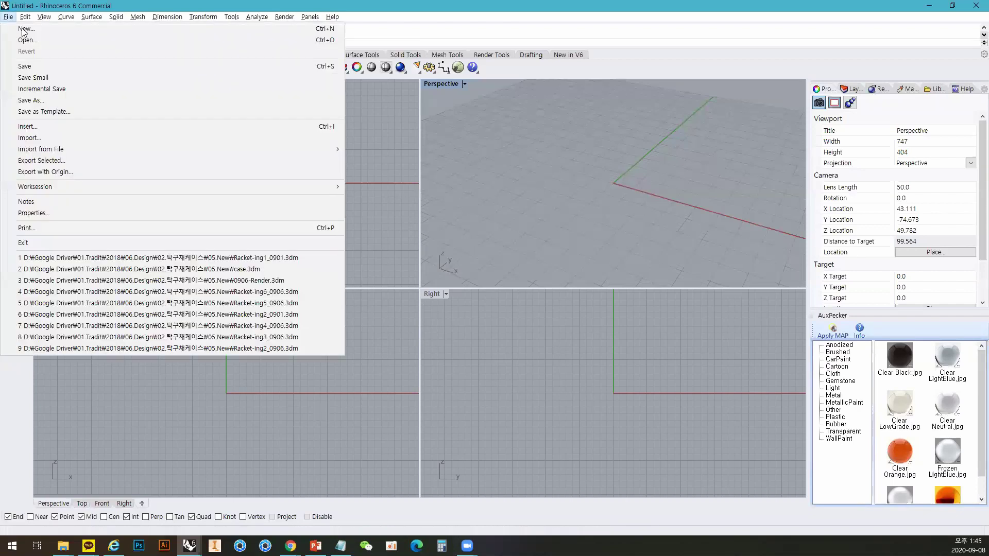
key("ctrl+n")
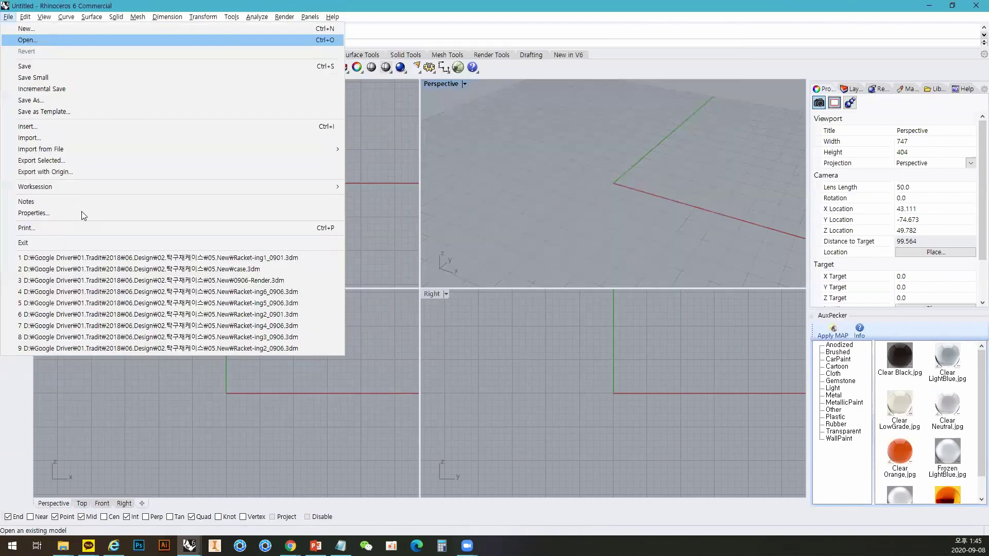
key("Escape")
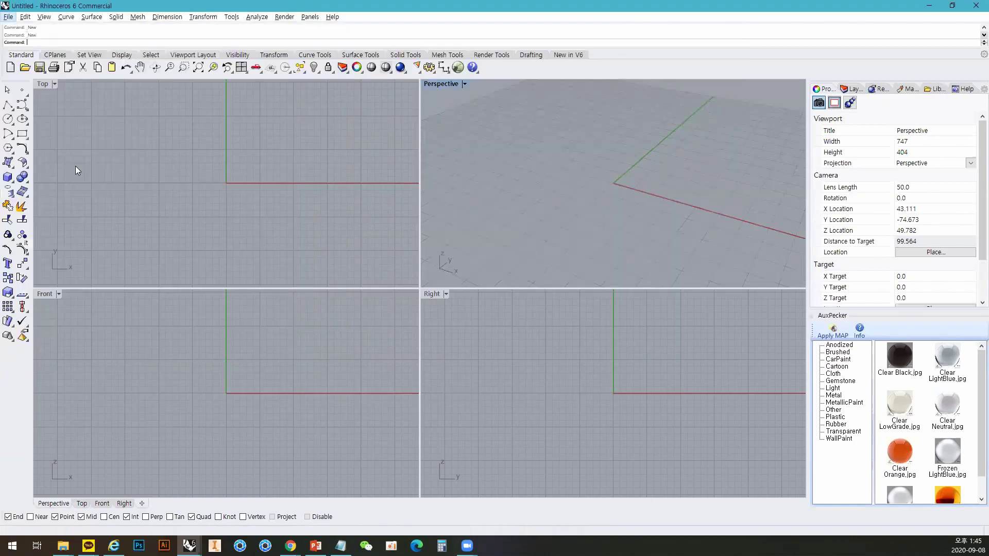
left_click(24, 69)
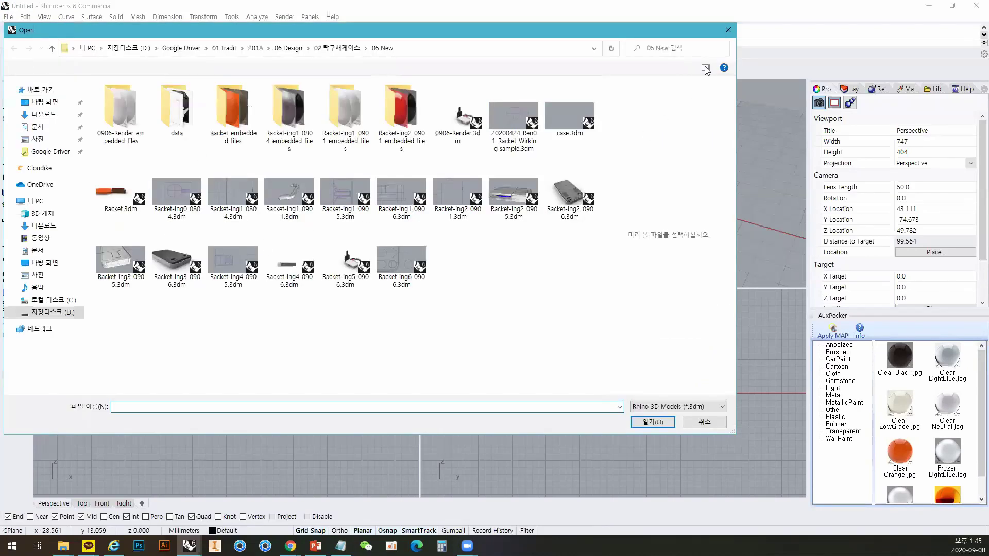
left_click(727, 31)
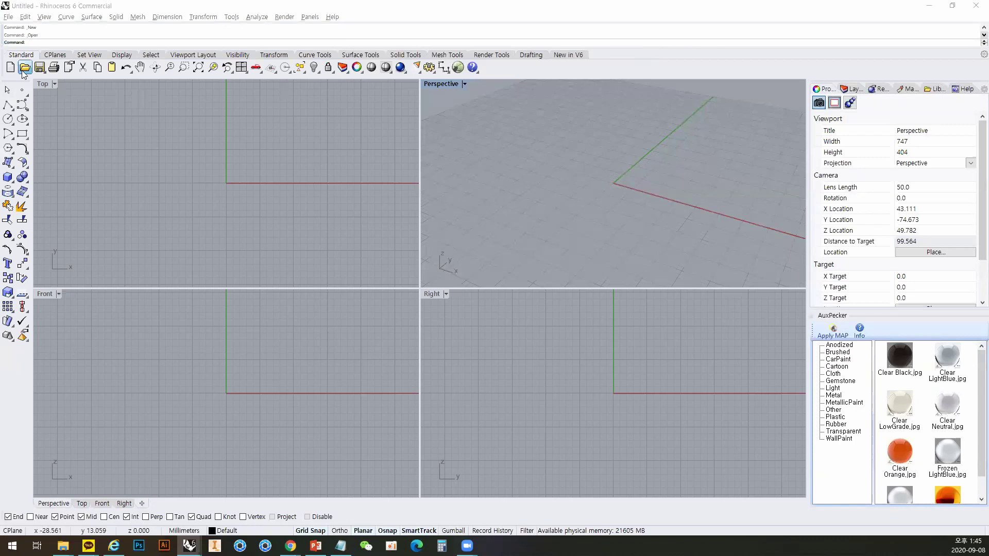
left_click(8, 16)
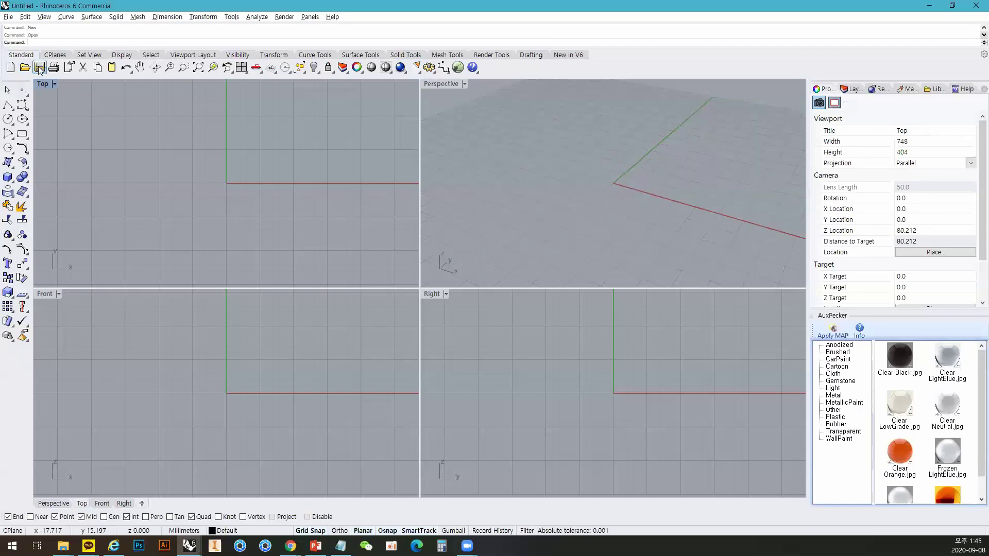
Cancel the export and draw a box about 9 mm high to the left of the Y axis, placing its base in the Top viewport.
right_click(39, 67)
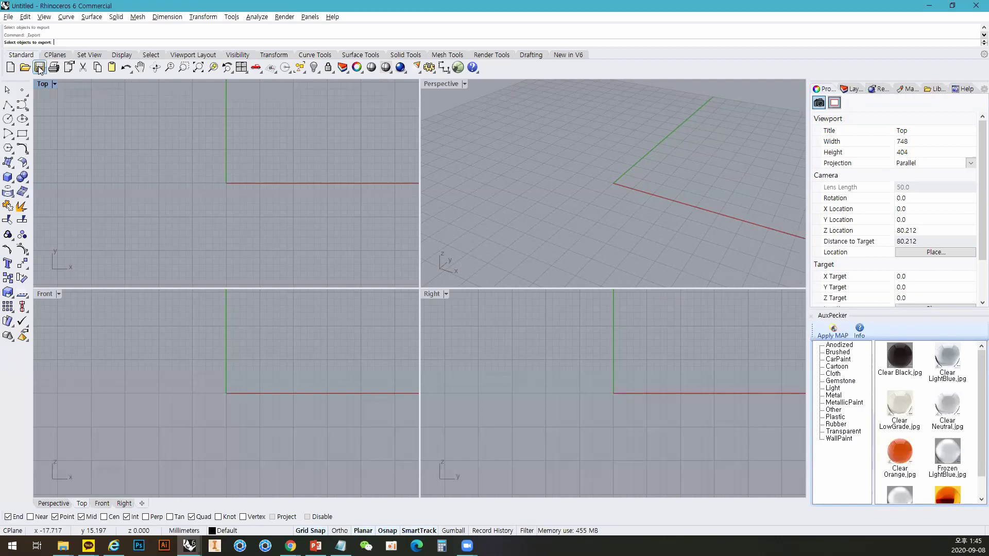
key("Escape")
left_click(7, 177)
left_click(127, 169)
left_click(160, 197)
left_click(535, 150)
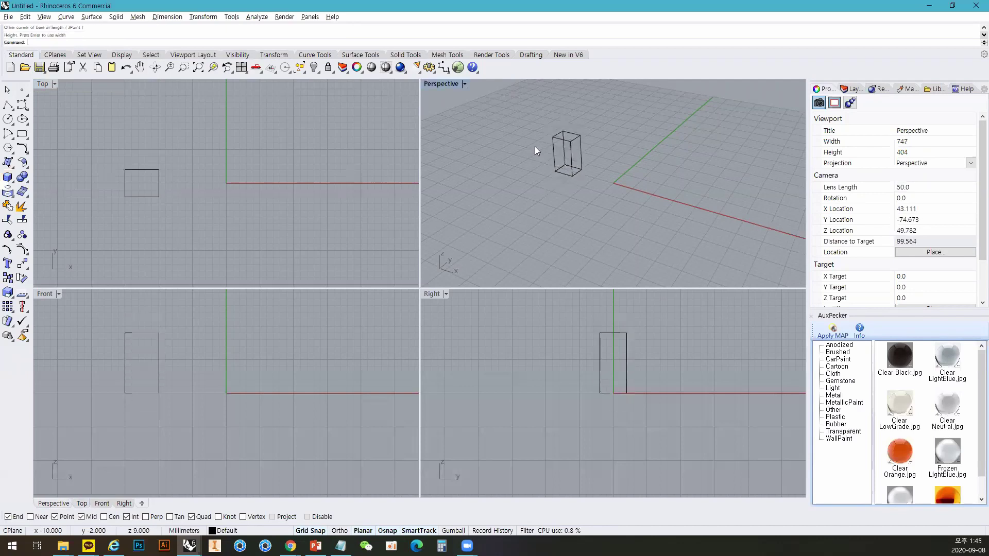
Select the box, view its Export dialog and the Print Setup preview, and close both without exporting or printing.
left_click(581, 150)
left_click(7, 17)
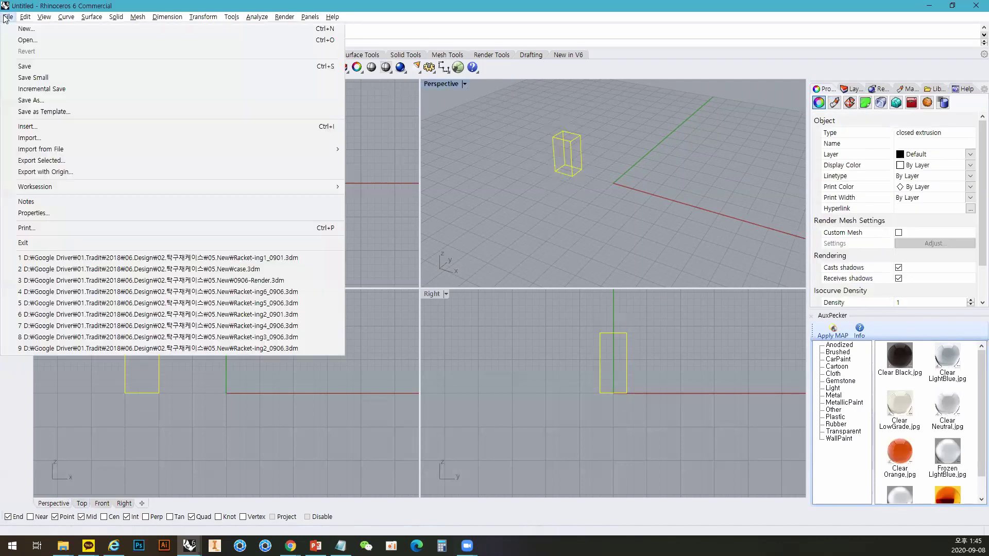
right_click(39, 69)
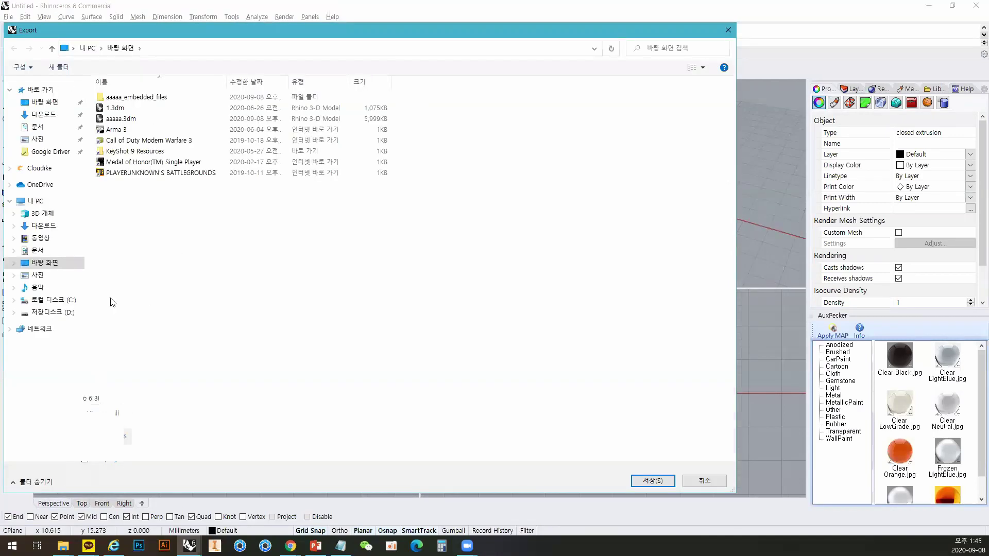
left_click(728, 30)
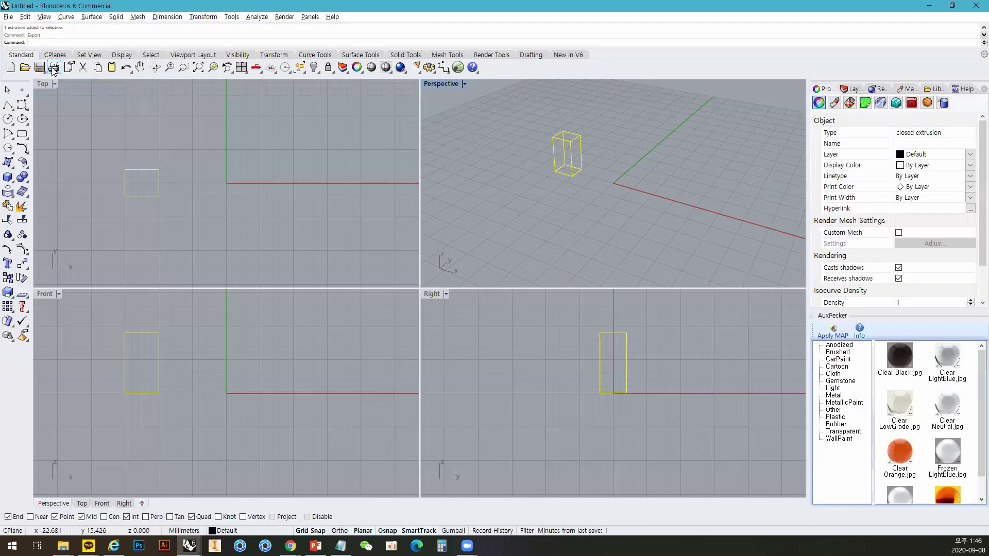
left_click(55, 70)
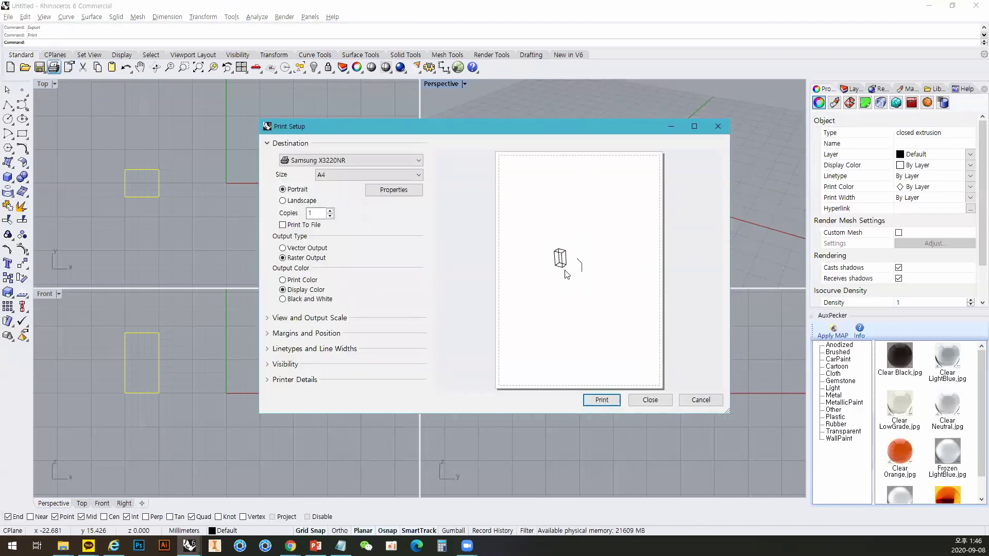
left_click(717, 126)
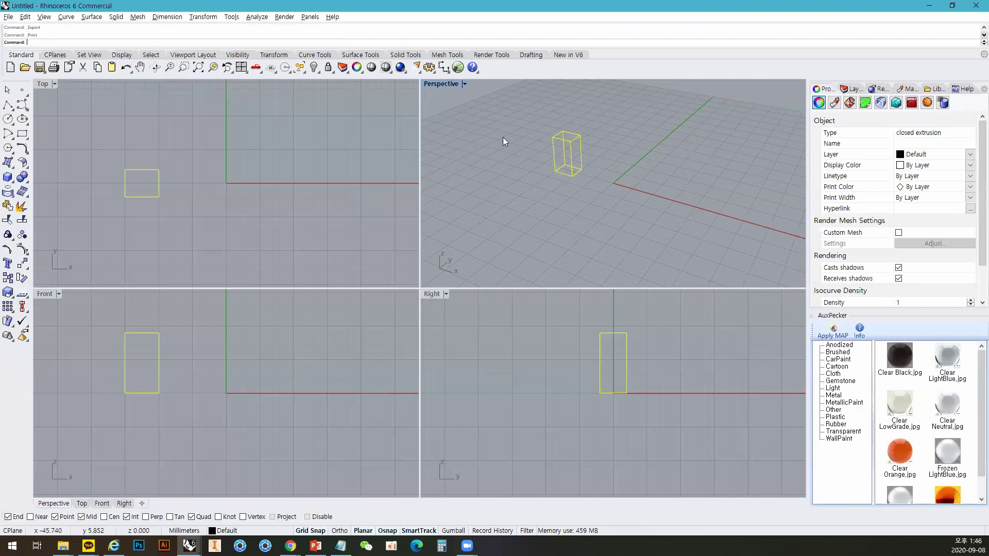
Deselect the box, set the Perspective viewport to Shaded display and maximise the viewport.
right_click_drag(645, 176, 647, 209)
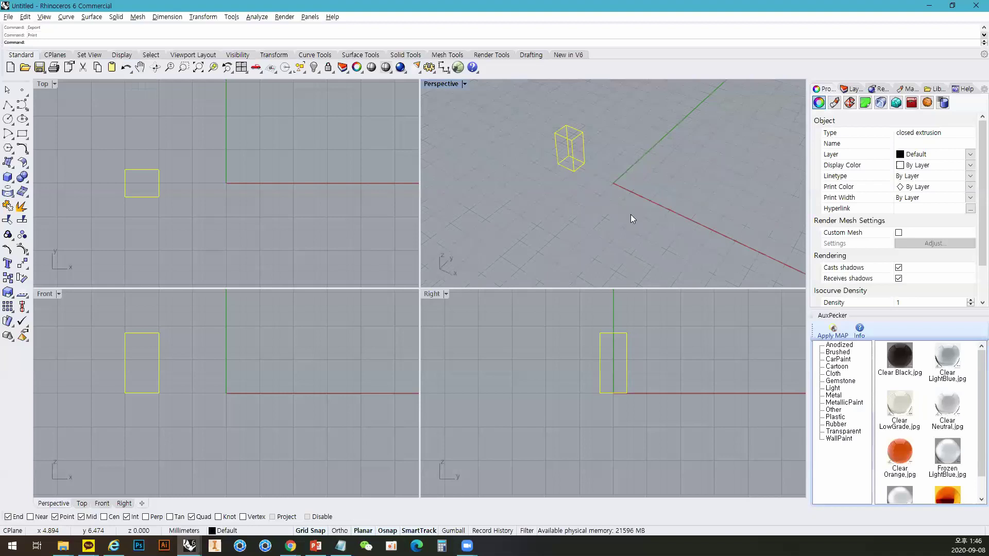
right_click_drag(641, 202, 618, 196)
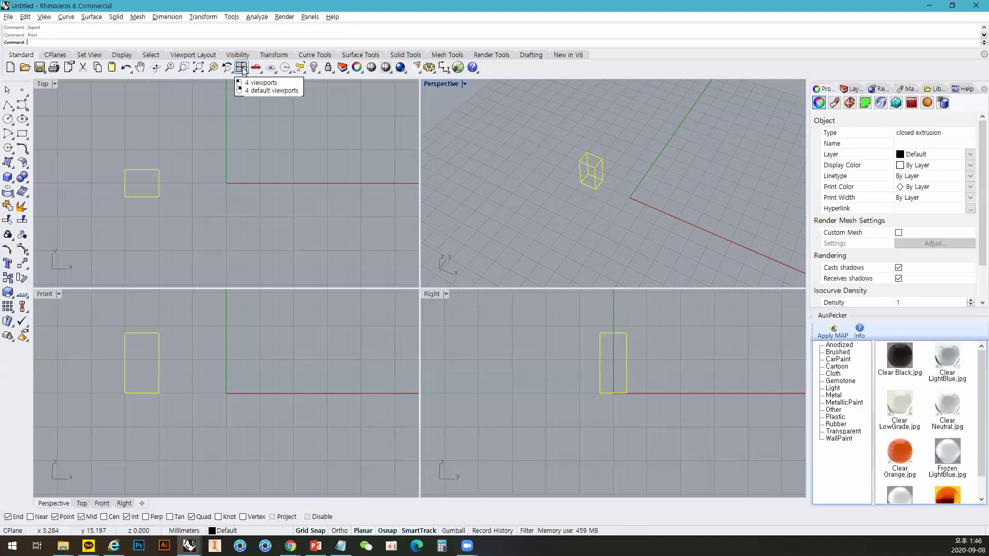
left_click(439, 166)
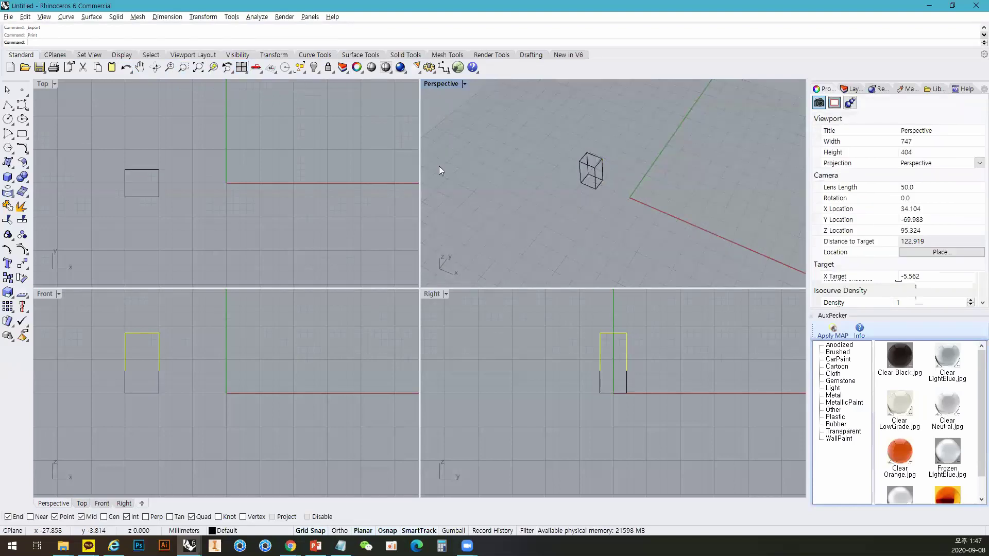
left_click(386, 67)
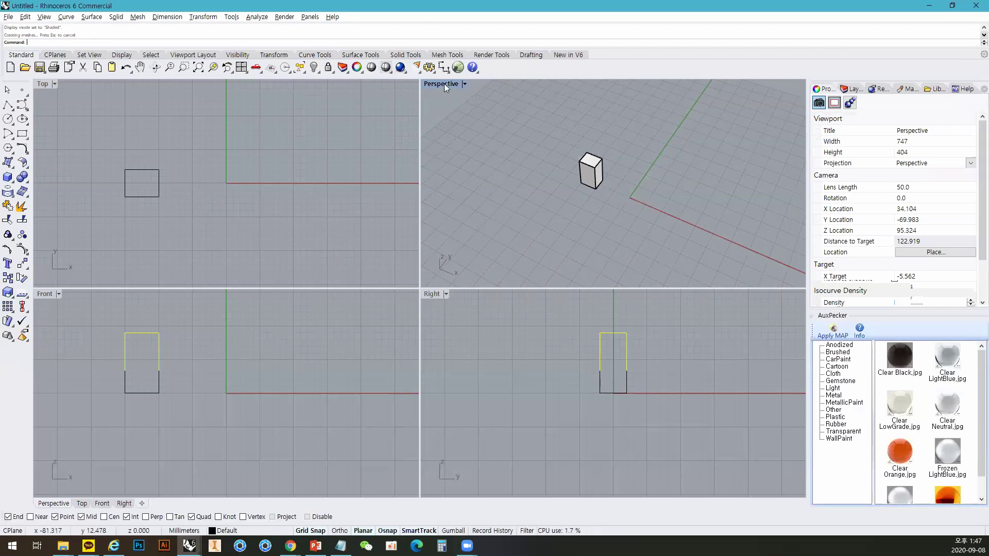
double_click(444, 83)
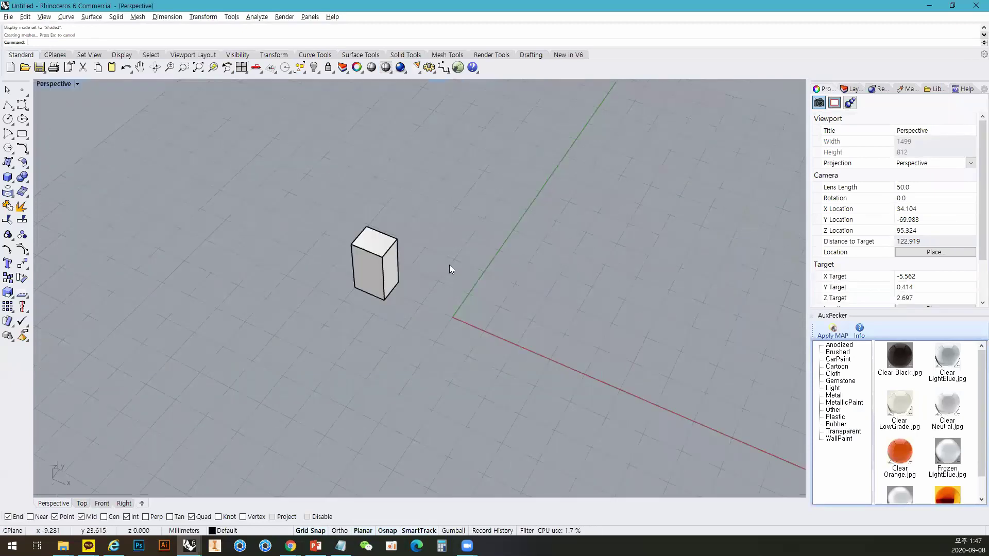
Zoom far out from the box in the Perspective viewport and pan across the empty space.
scroll(450, 265, "down", 20)
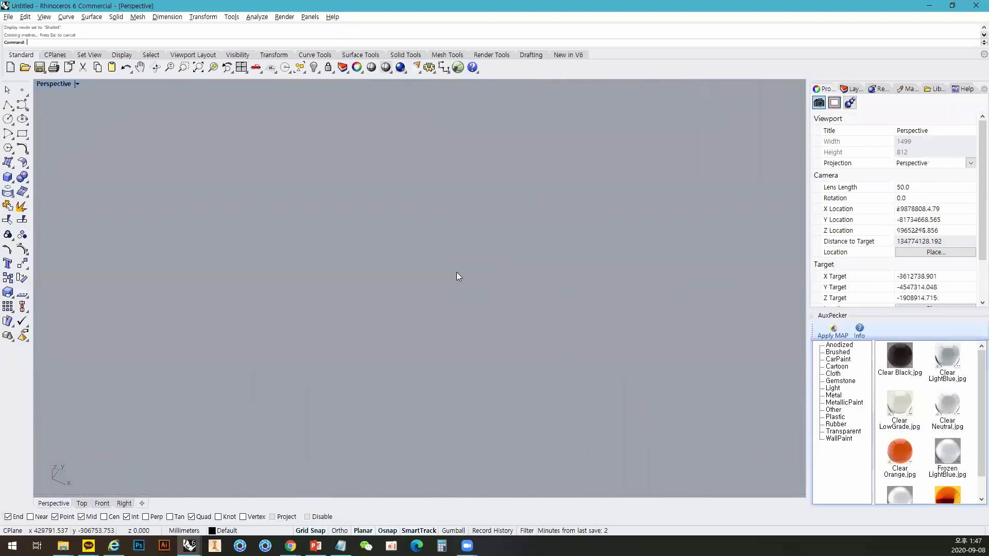
scroll(658, 308, "down", 20)
right_click_drag(556, 324, 532, 319, "shift")
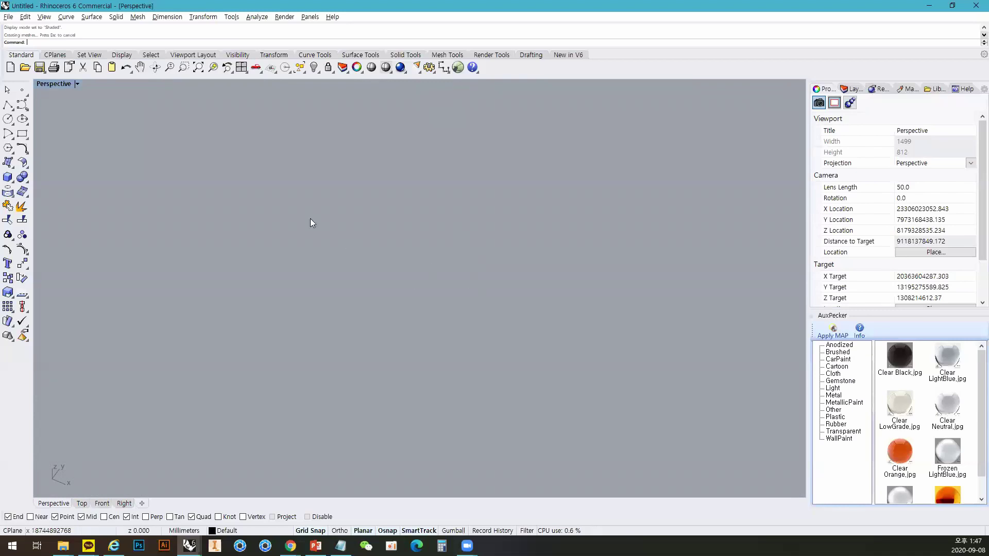
Restore the four-viewport layout and reset the views to their defaults so the box reappears in Perspective.
left_click(242, 68)
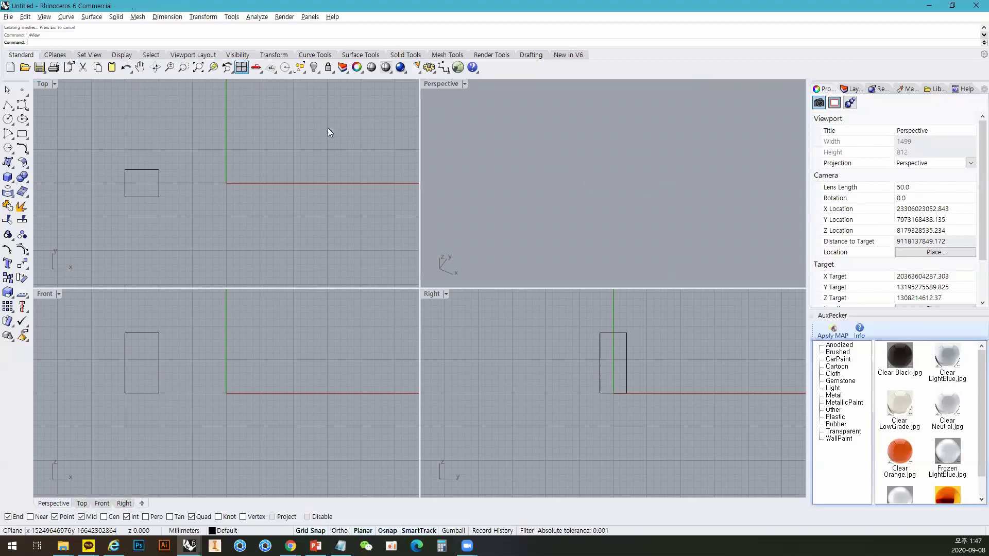
left_click(240, 69)
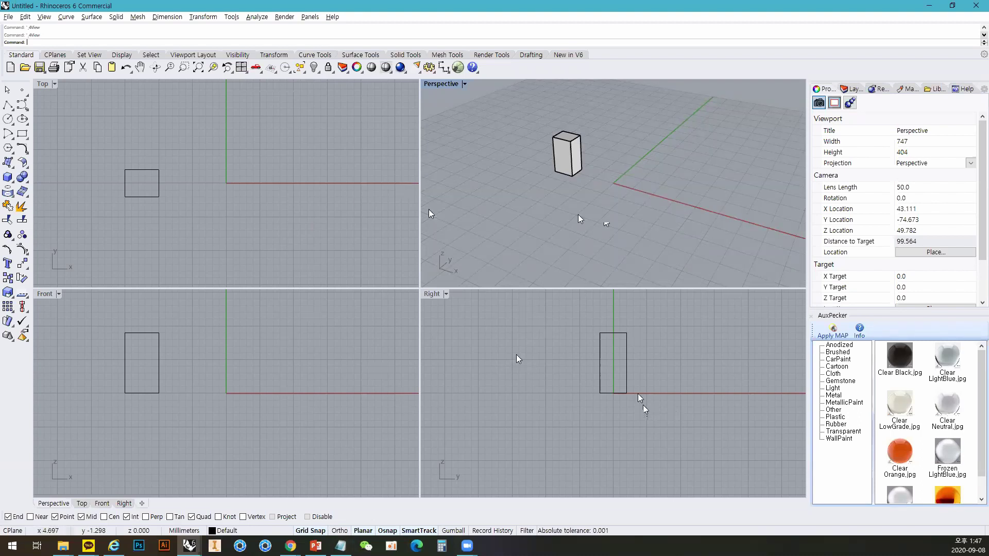
left_click(243, 72)
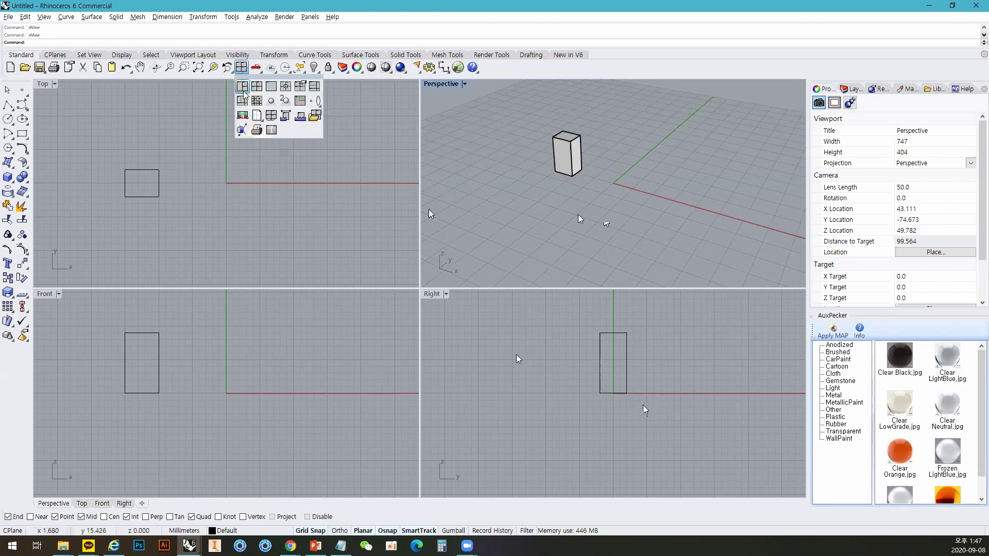
left_click(254, 191)
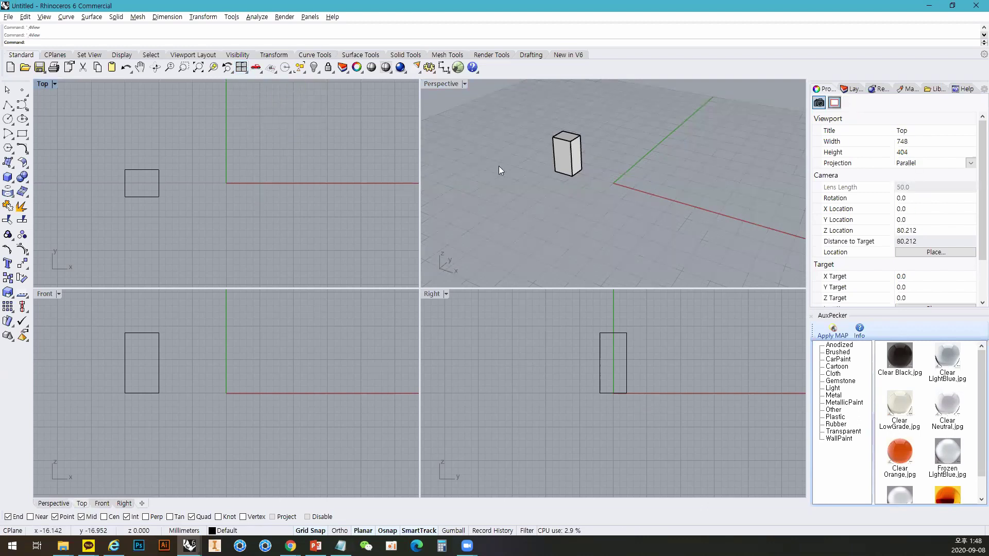
Maximise the Perspective viewport and return to the four-viewport layout, twice in a row.
double_click(437, 84)
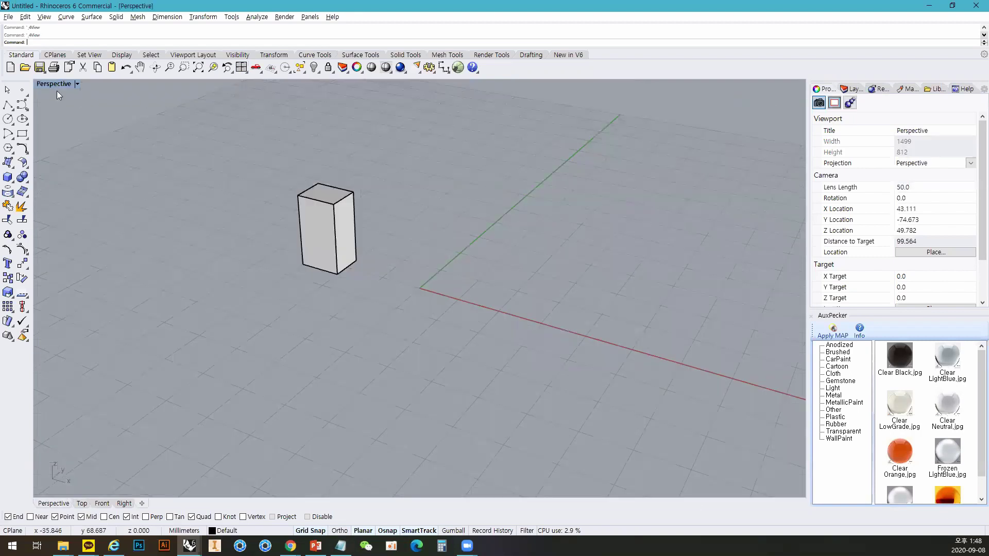
key("ctrl+m")
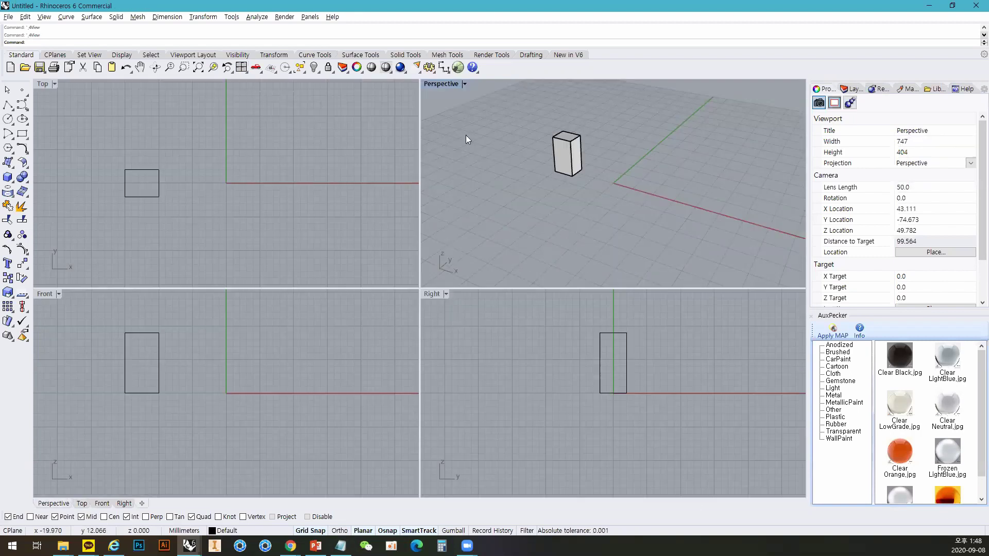
double_click(437, 84)
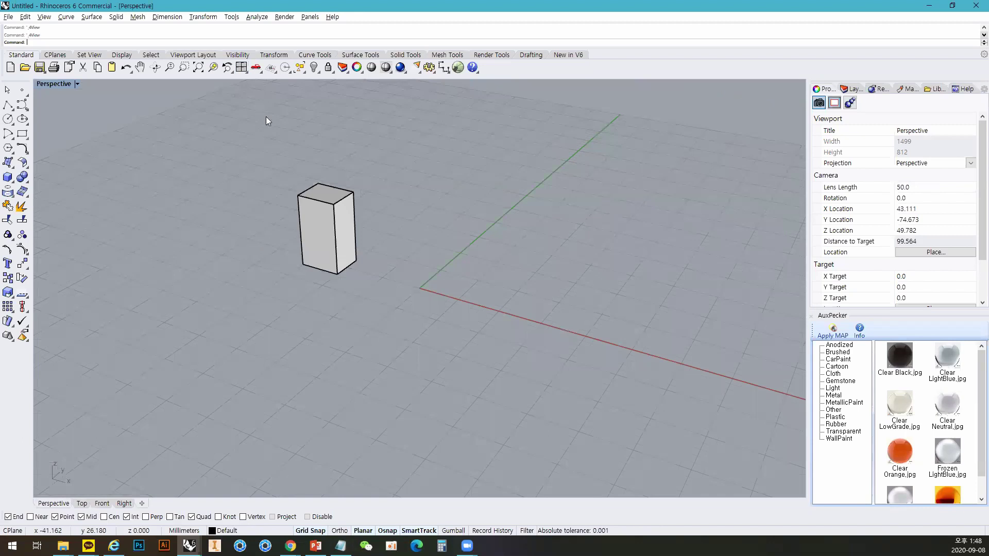
left_click(241, 67)
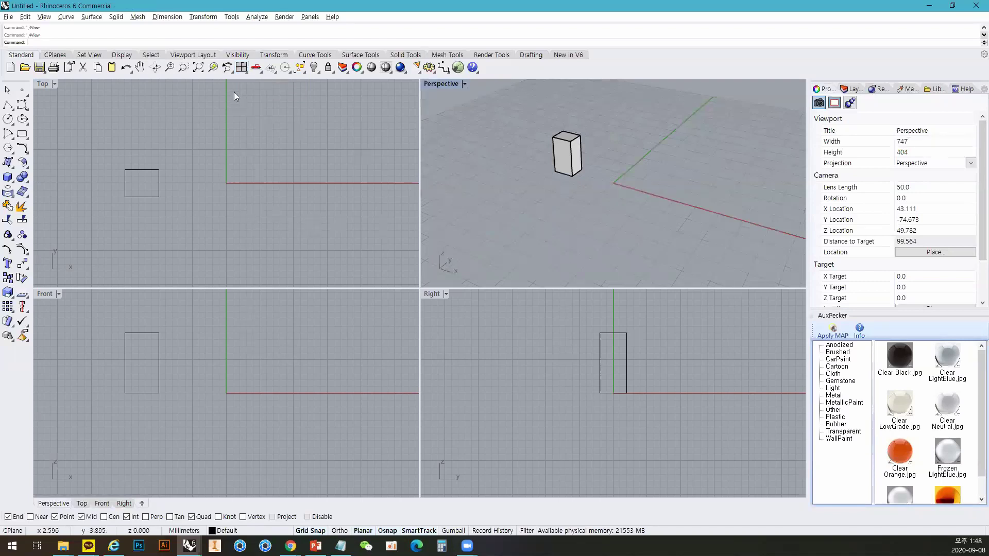
left_click(255, 69)
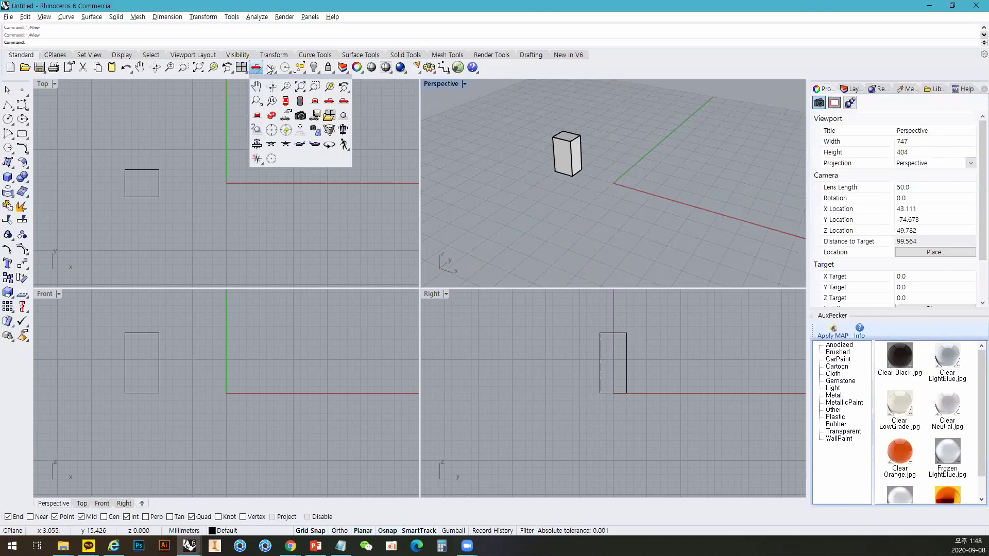
left_click(270, 69)
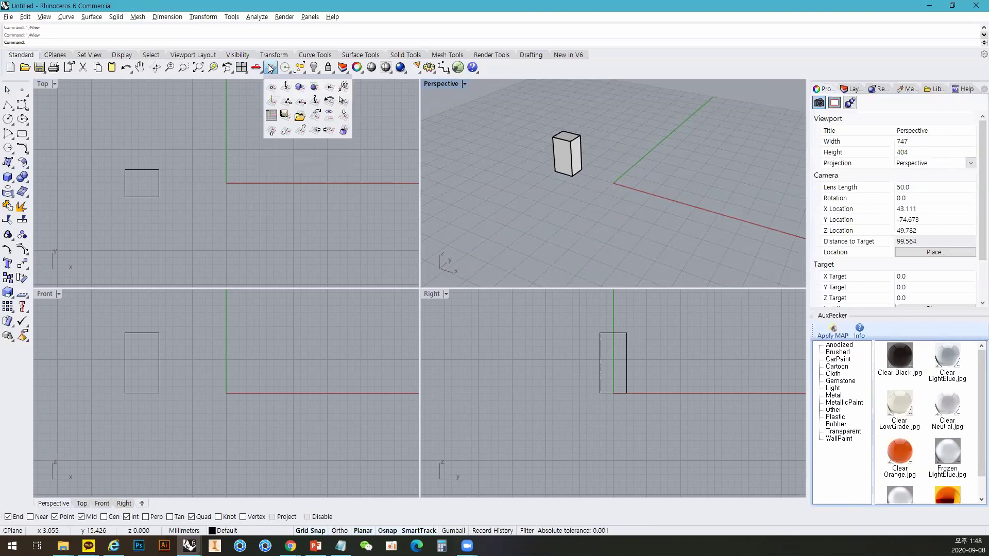
left_click(245, 145)
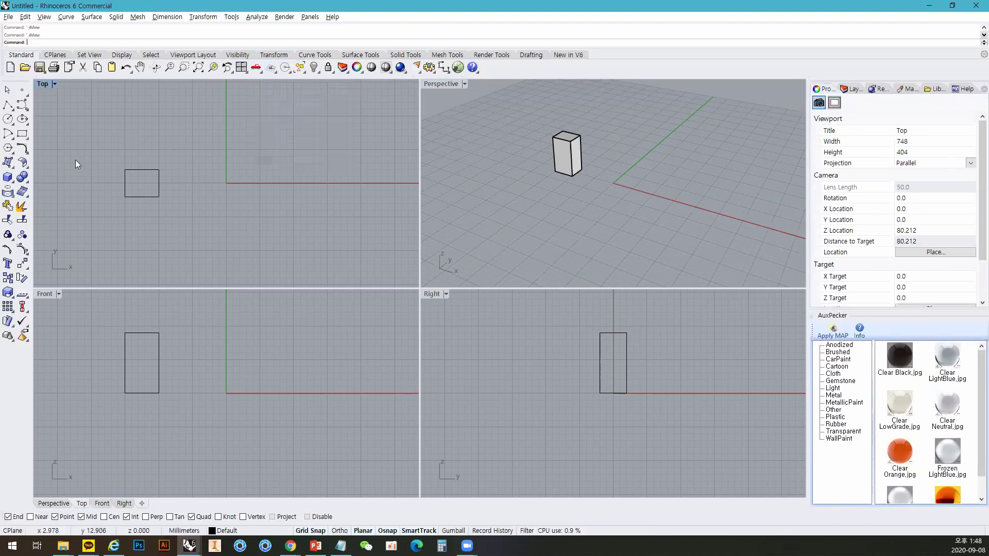
Draw a sphere above the origin in the Top viewport, close to the Y axis.
left_click(13, 176)
left_click(52, 182)
left_click(241, 102)
left_click(260, 127)
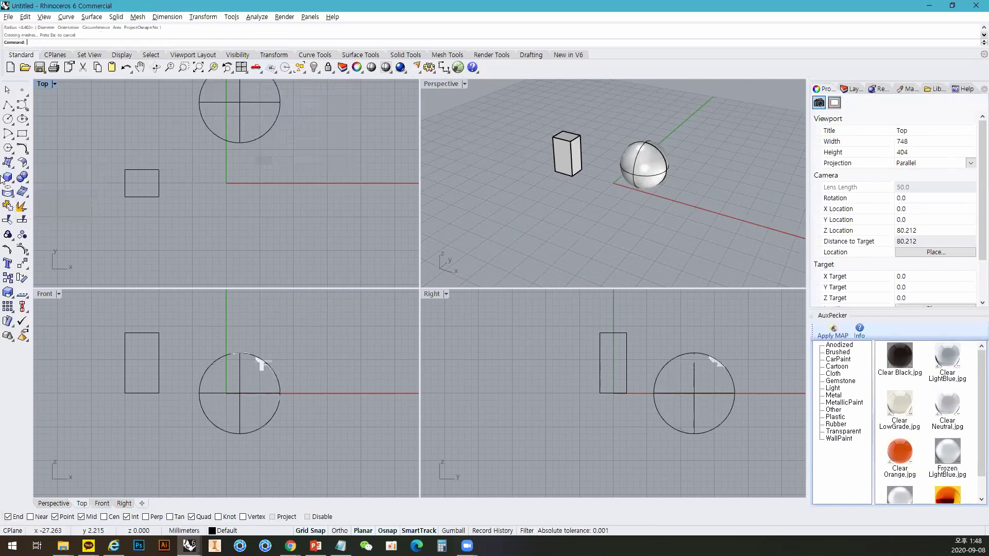
Draw a five-sided pyramid about 9 mm high, with its base centred just below the origin in the Top viewport.
left_click(7, 178)
left_click(52, 196)
left_click(227, 217)
left_click(261, 245)
left_click(260, 332)
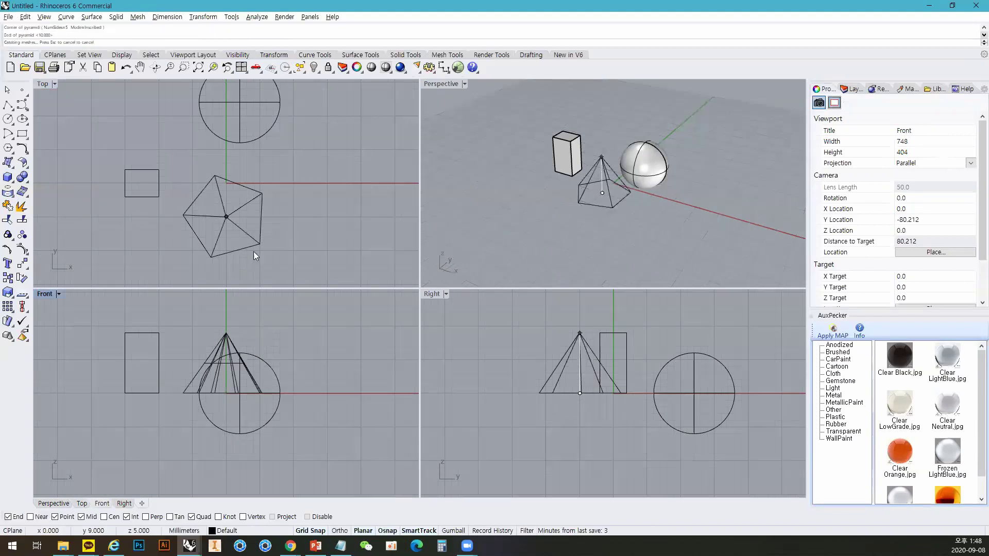
Draw a torus in the Top viewport, centred near the positive X axis beyond the sphere and pyramid.
left_click(8, 178)
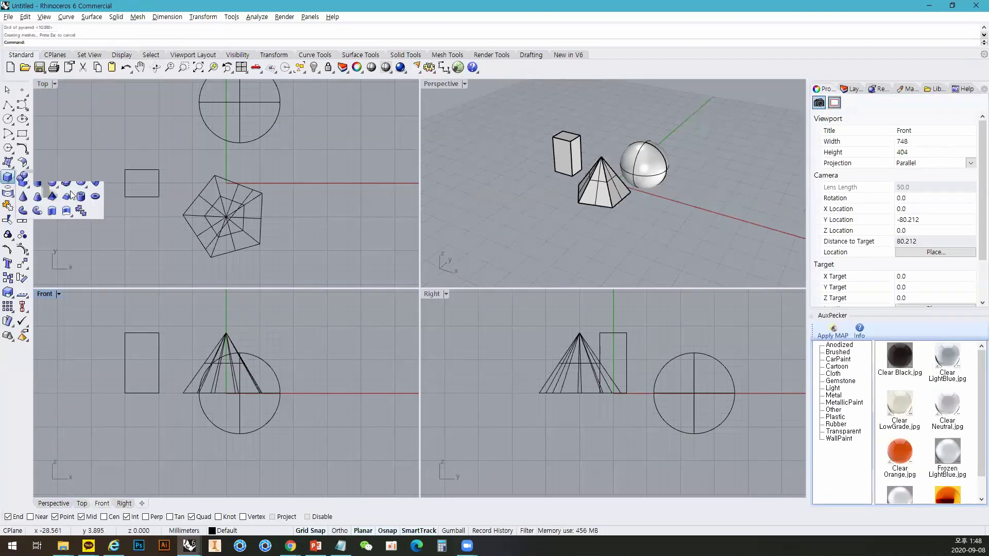
left_click(95, 198)
left_click(361, 177)
left_click(408, 182)
left_click(388, 180)
Maximise the Perspective viewport and apply the Clear Orange material map to the torus.
right_click_drag(685, 226, 760, 231)
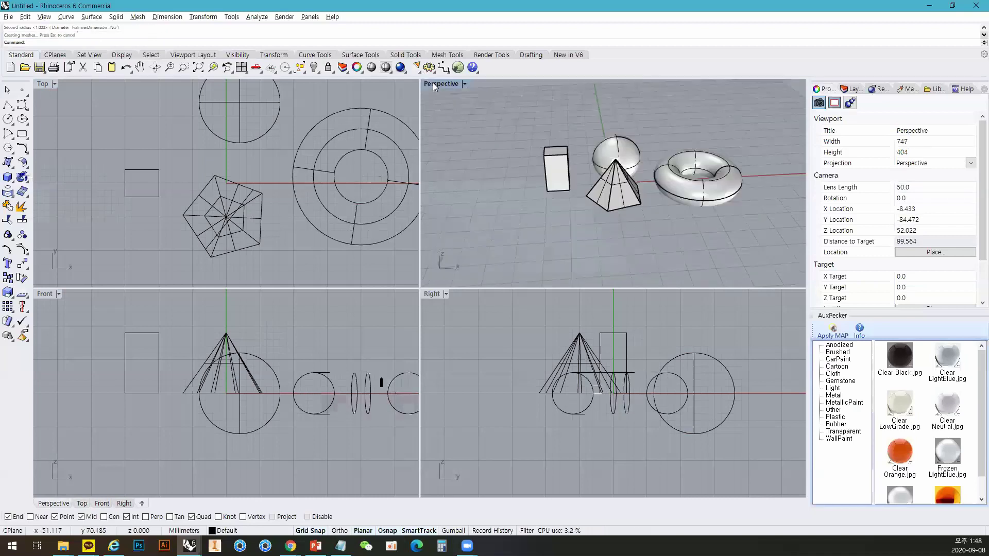
double_click(433, 84)
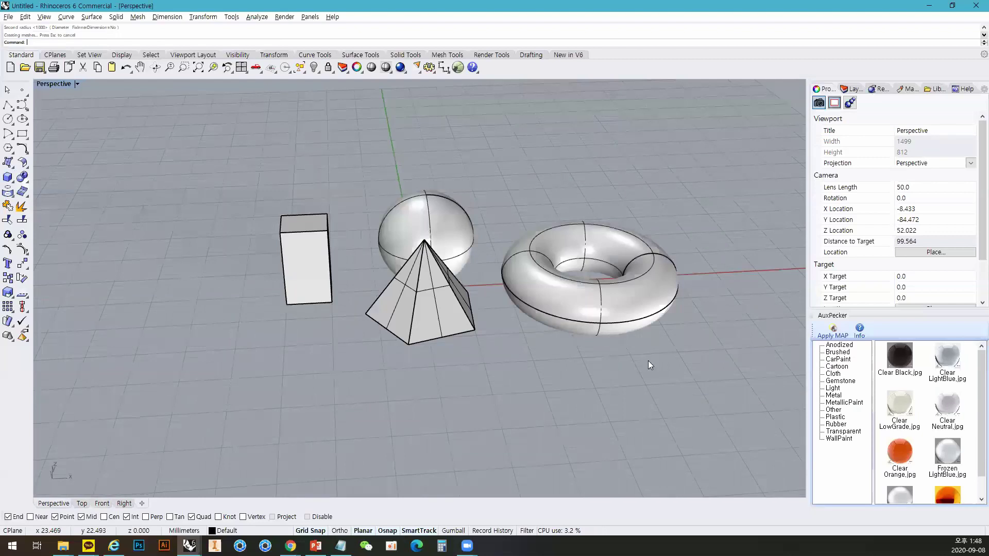
left_click(900, 452)
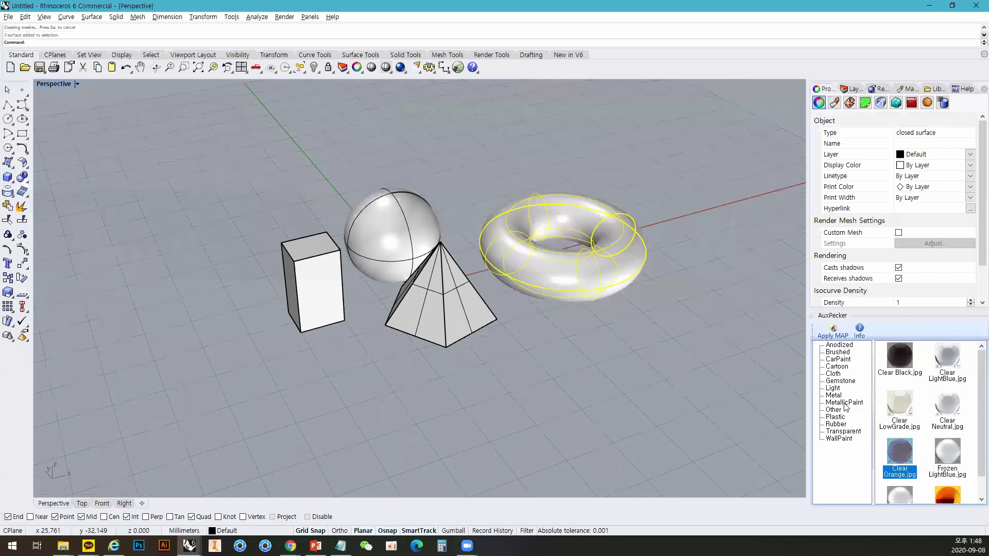
left_click(827, 332)
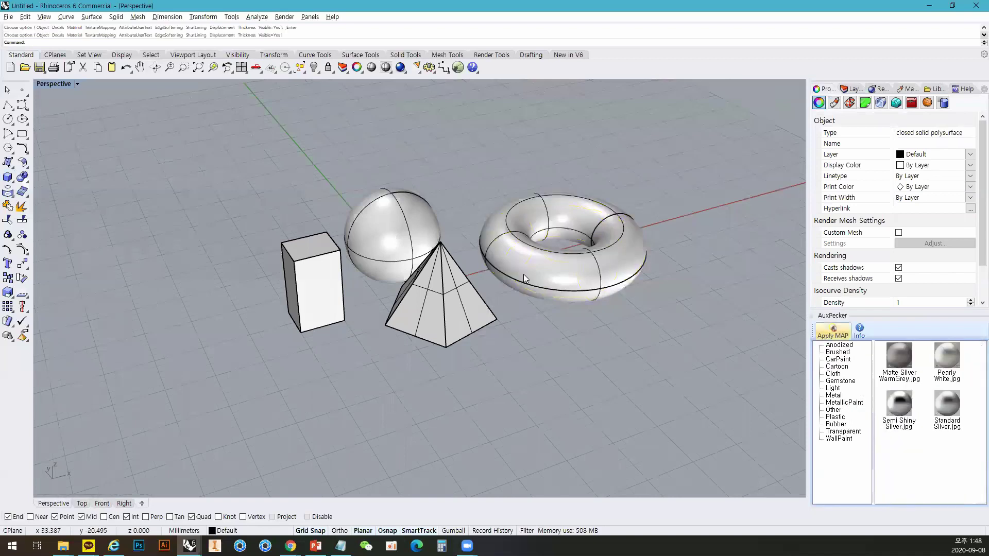
Apply the Red map from the CarPaint materials to the sphere and clear the selection.
left_click(417, 255)
left_click(838, 359)
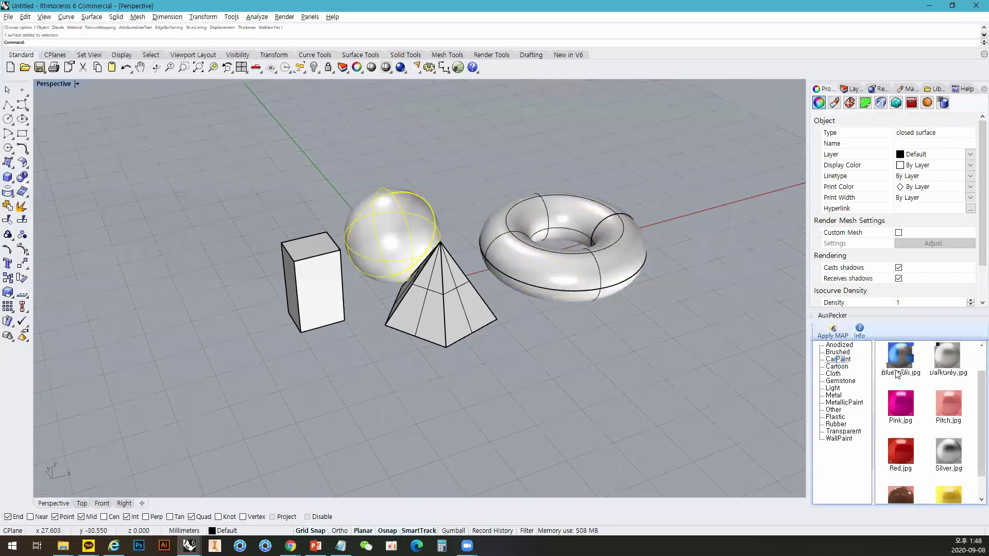
left_click(901, 455)
left_click(832, 332)
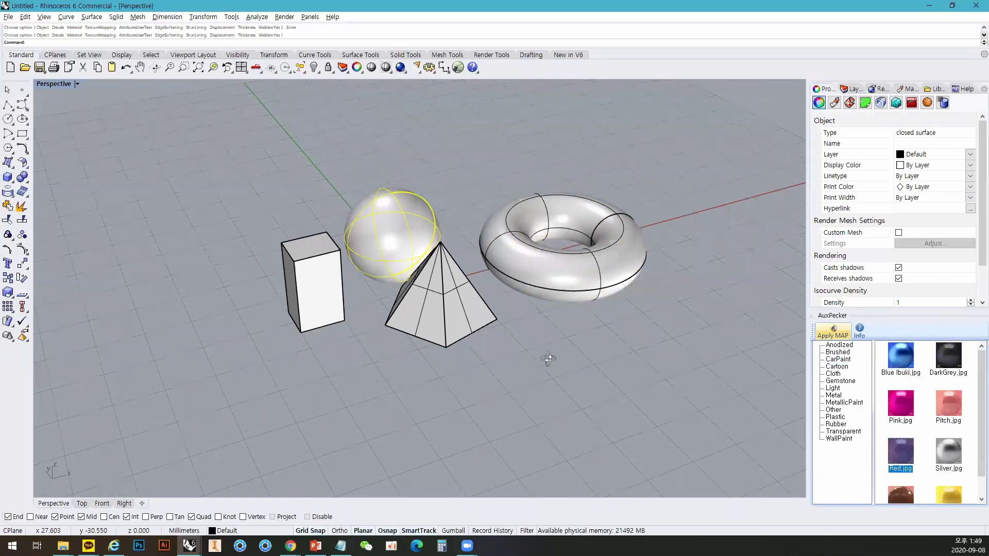
left_click(622, 368)
right_click_drag(622, 368, 617, 365)
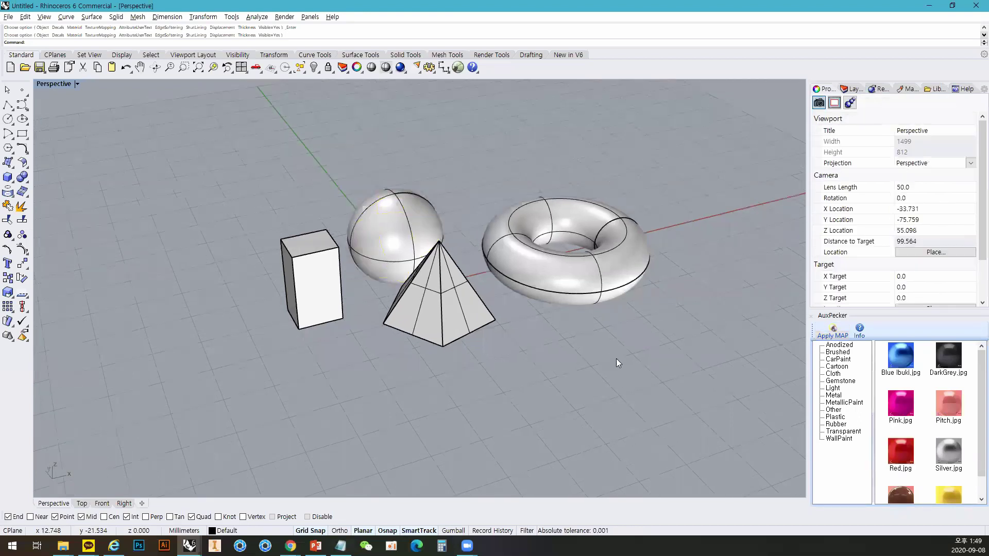
Set the Perspective viewport to Rendered display and apply the Blue Ibuki car paint to the pyramid.
right_click_drag(463, 295, 61, 93)
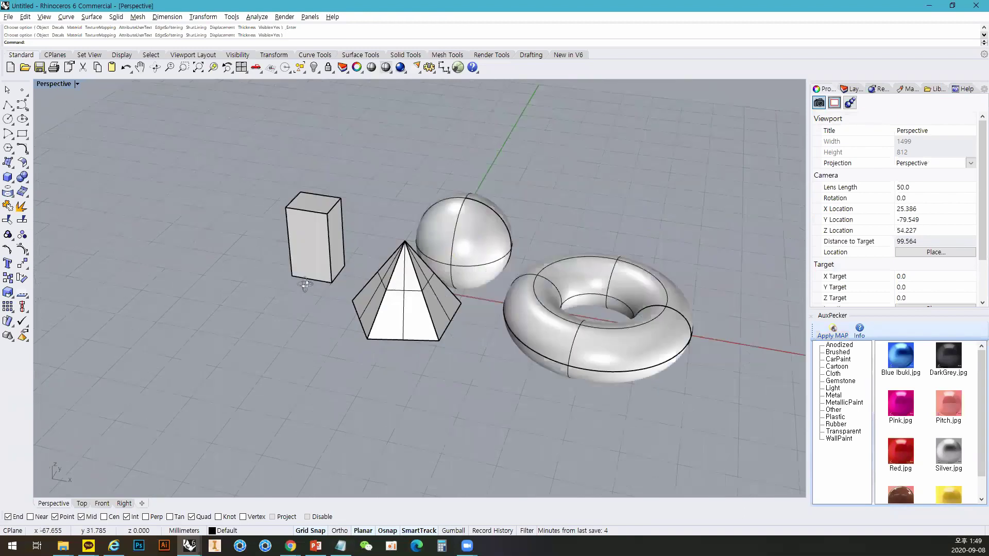
key("ctrl+alt+r")
left_click(454, 321)
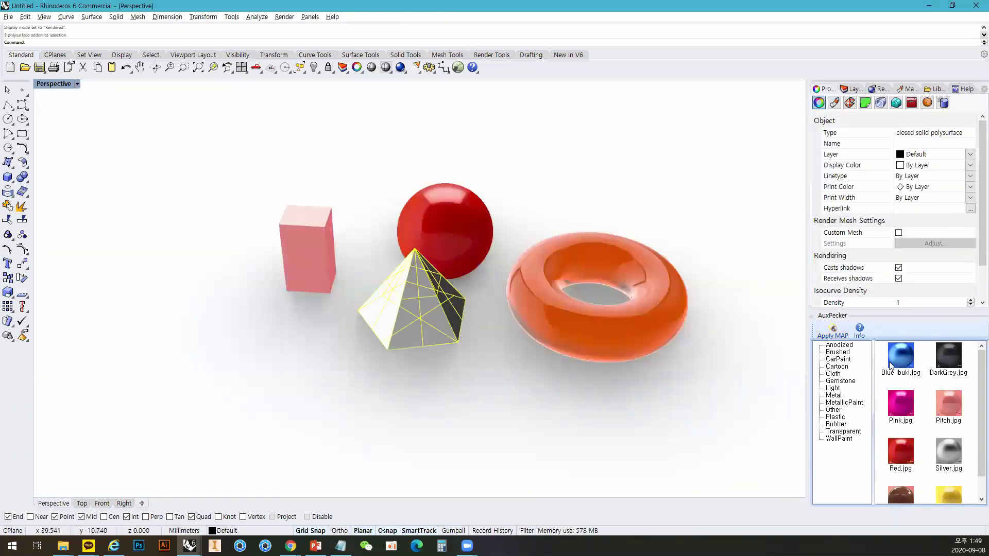
left_click(833, 332)
left_click(645, 386)
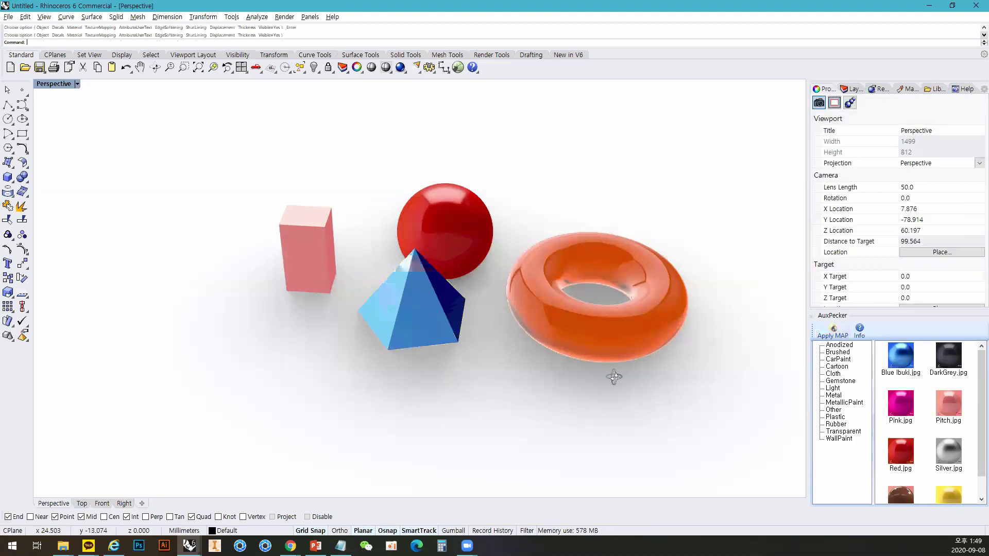
Hide the red sphere and show it again.
right_click_drag(614, 375, 634, 390)
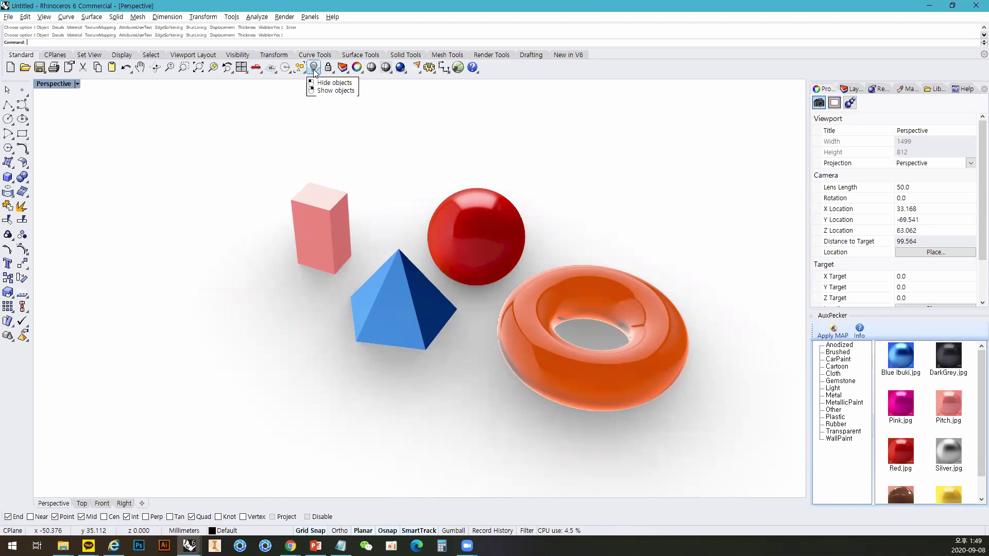
left_click(472, 241)
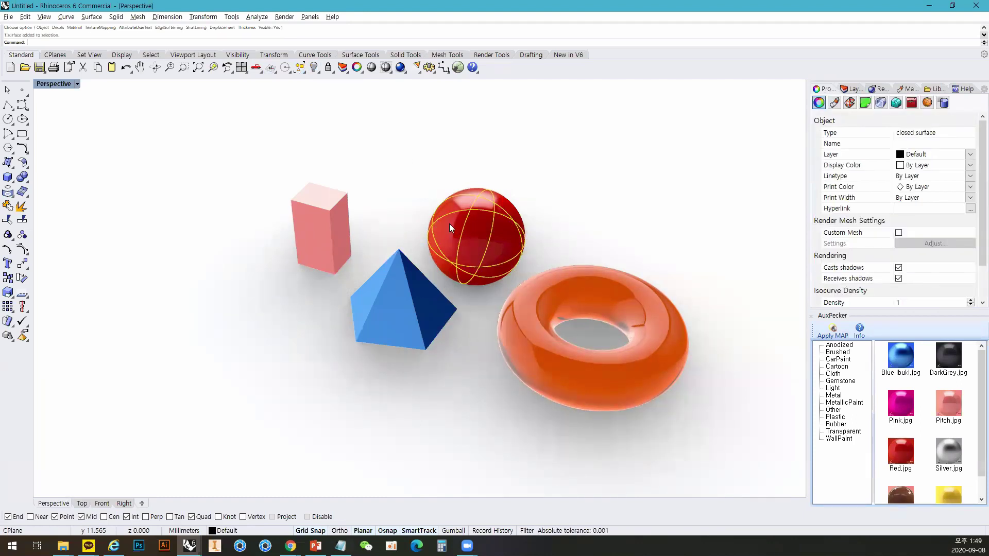
left_click(314, 71)
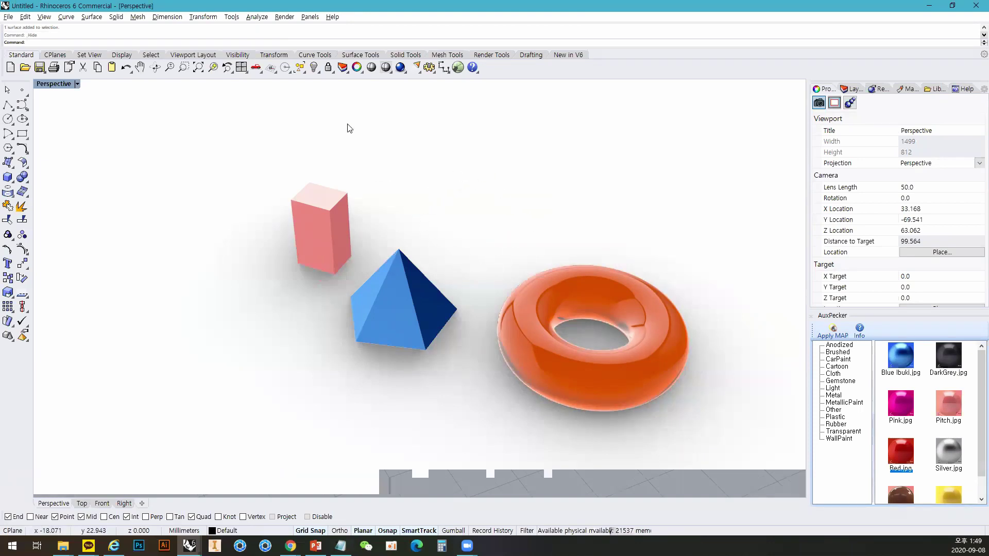
right_click(313, 69)
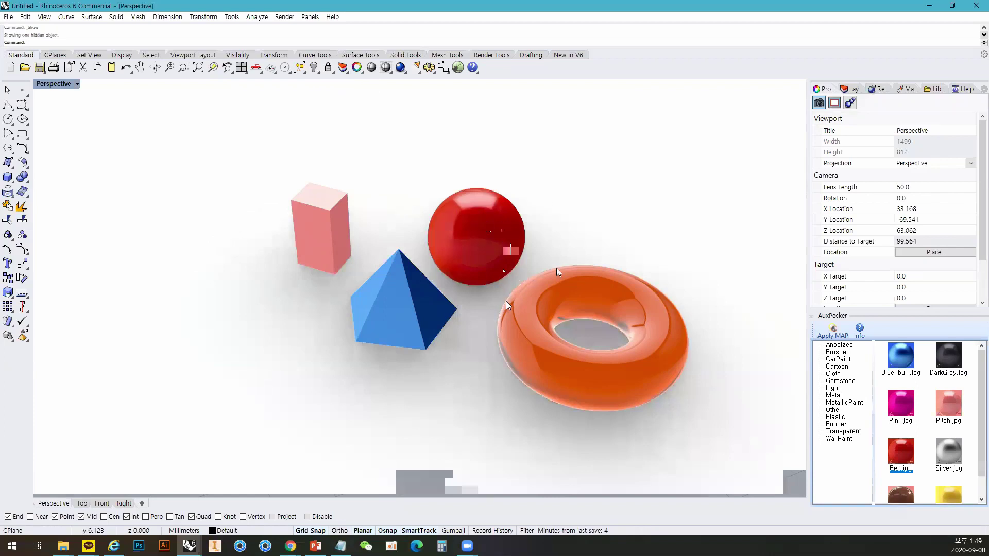
Select all four solids together and deselect them, and do the same with only the torus.
left_click_drag(586, 470, 261, 180)
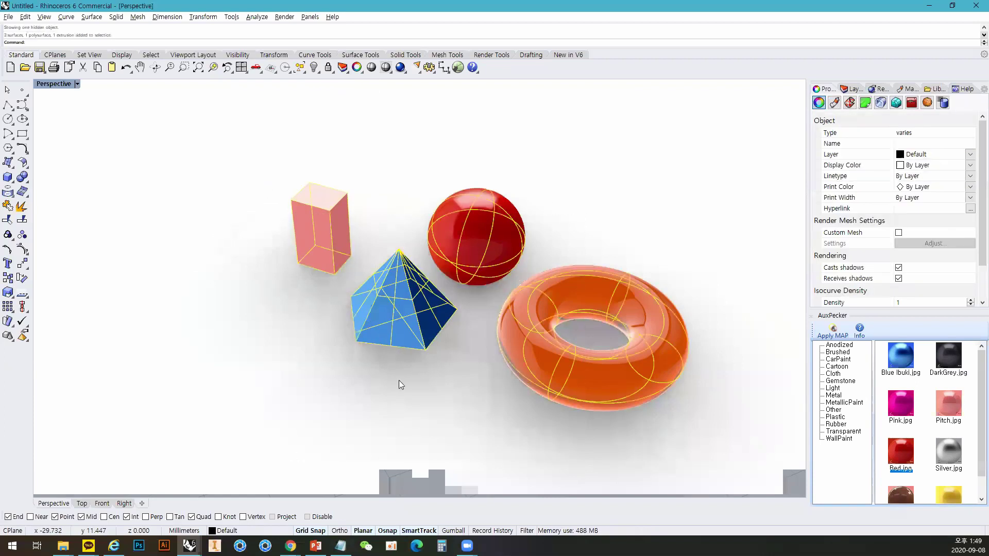
left_click(408, 395)
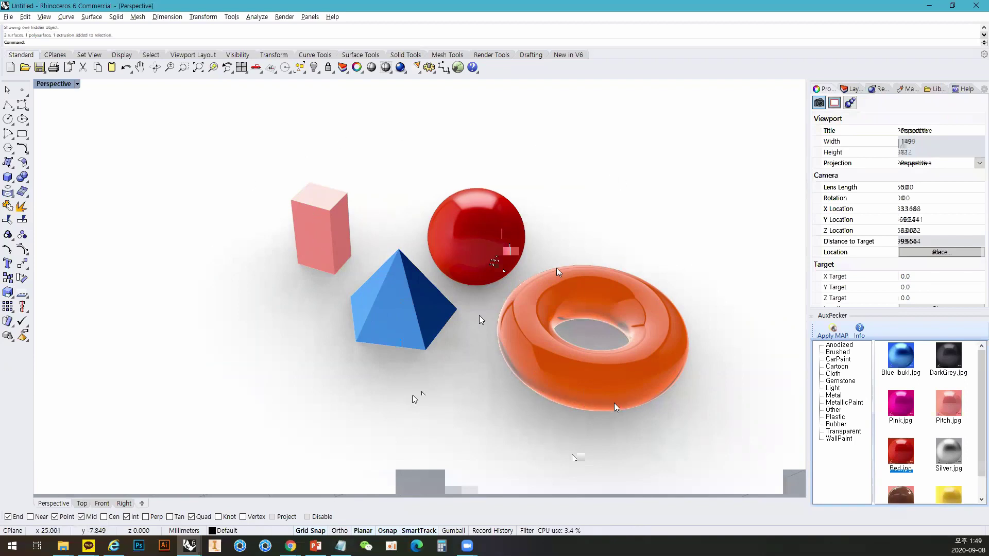
left_click(527, 367)
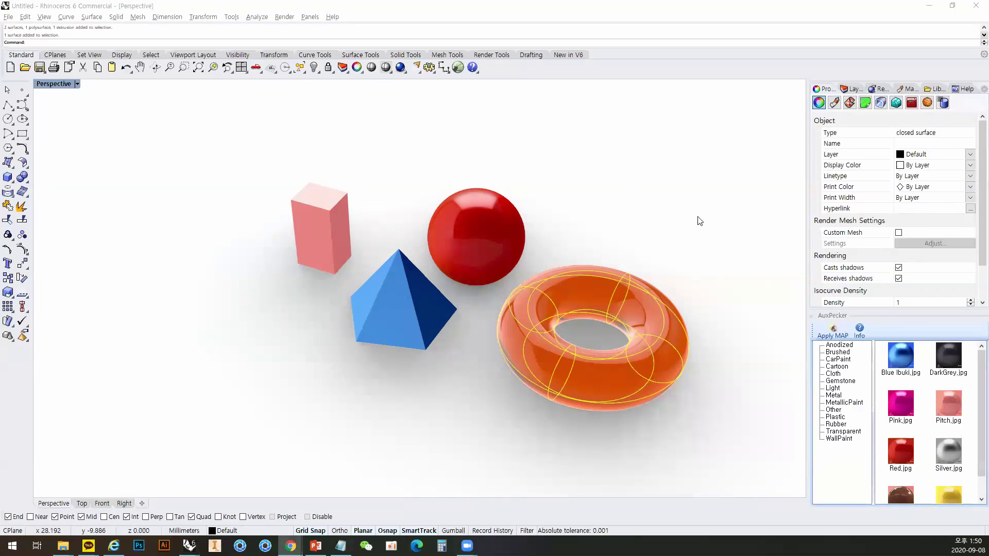
left_click(644, 231)
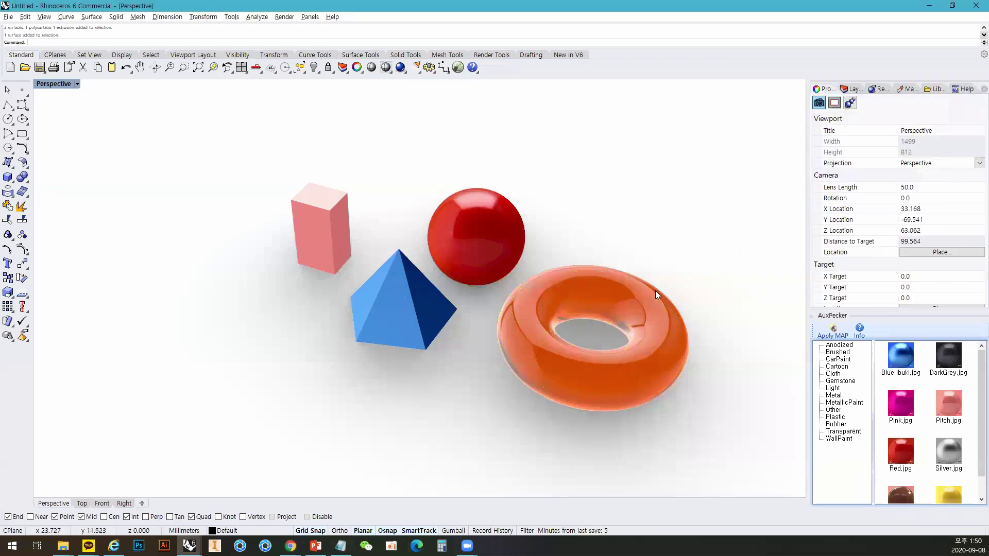
Select the torus and sphere individually, select all four solids together, and finish with only the sphere selected.
left_click(626, 302)
left_click(498, 244)
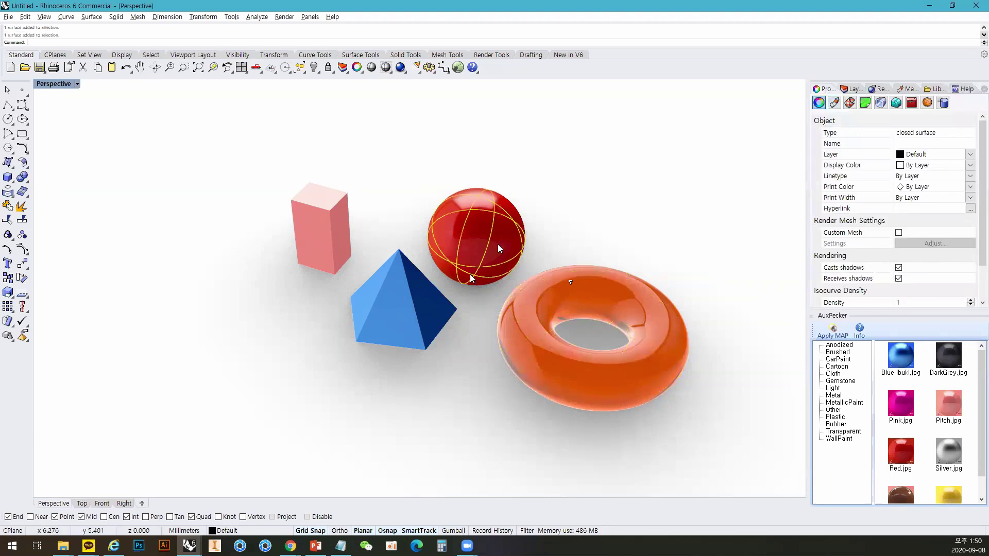
left_click(546, 303)
left_click(593, 447)
left_click_drag(592, 447, 260, 207)
left_click(642, 201)
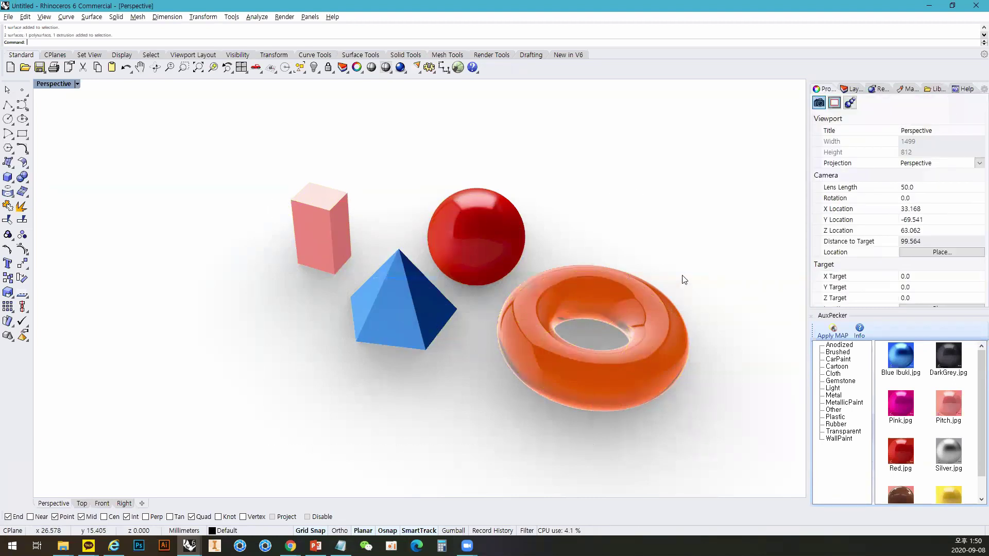
left_click(462, 246)
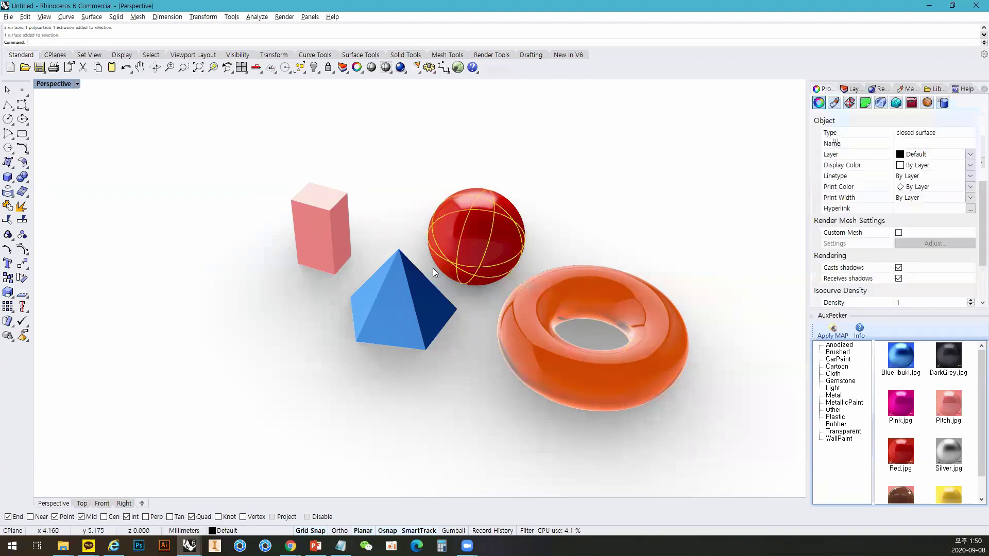
Hide the sphere, hide the box and pyramid so only the torus is shown, and undo the hiding.
left_click(313, 67)
left_click_drag(452, 363, 326, 209)
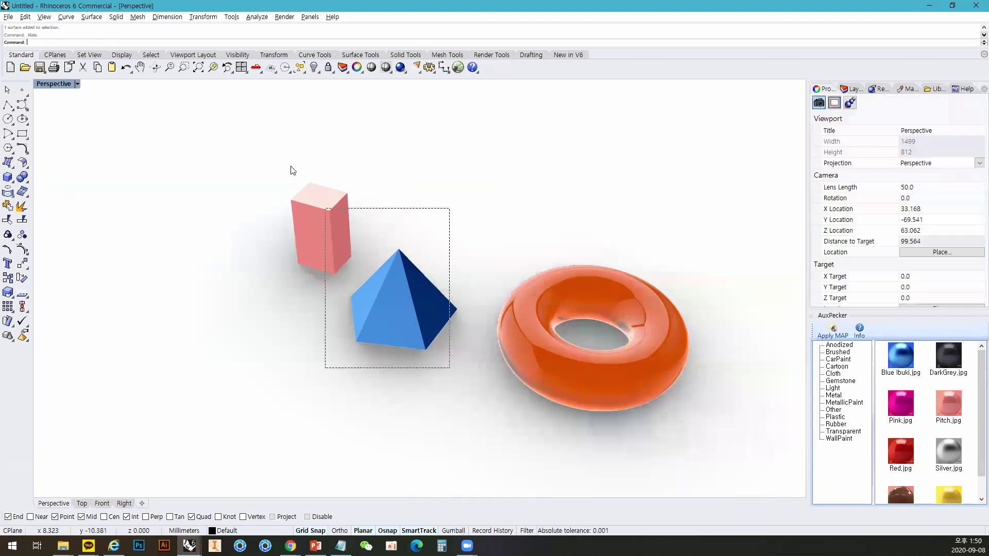
key("ctrl+h")
left_click(559, 338)
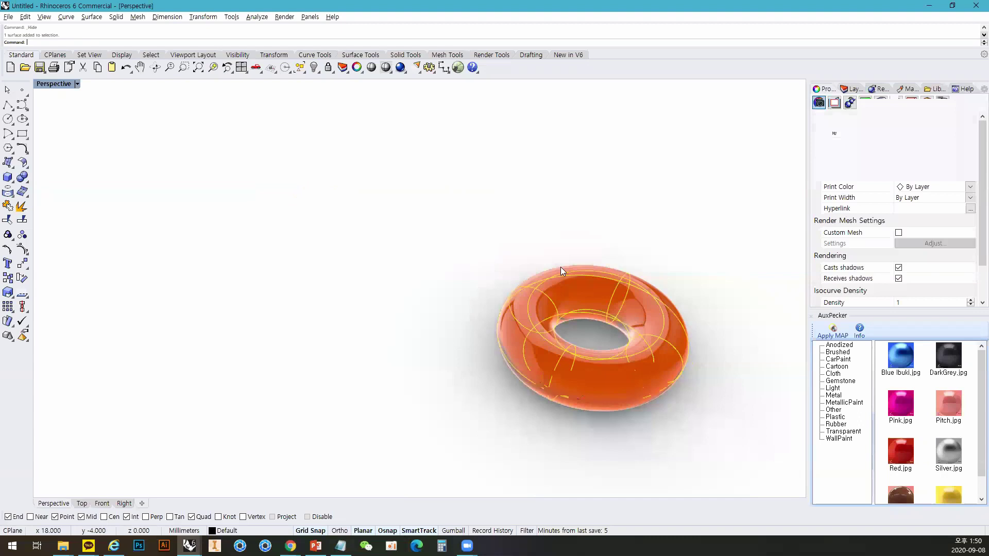
left_click(415, 299)
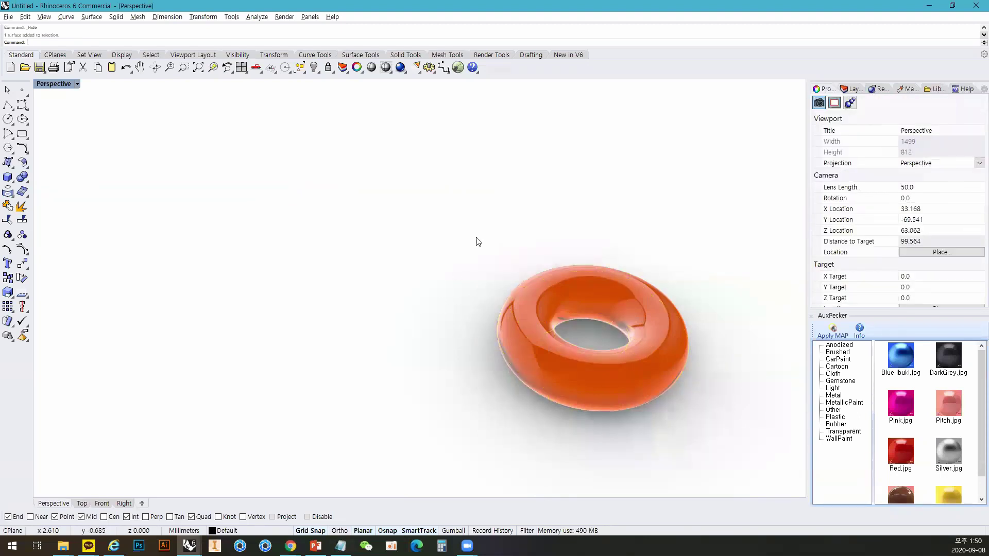
key("ctrl+z")
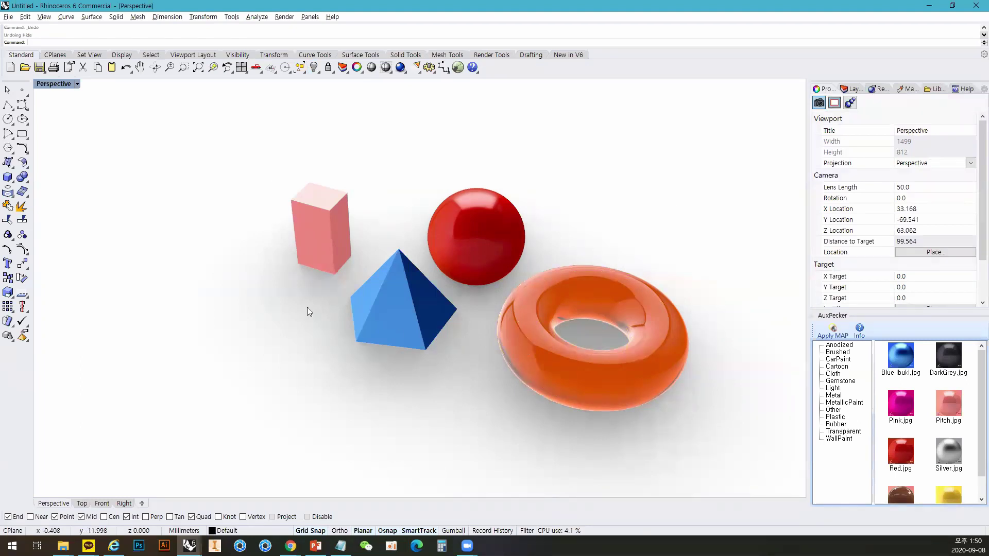
Select the sphere, pyramid and box individually, look up the Isolate objects tool with the sphere selected, and clear the selection.
left_click(470, 260)
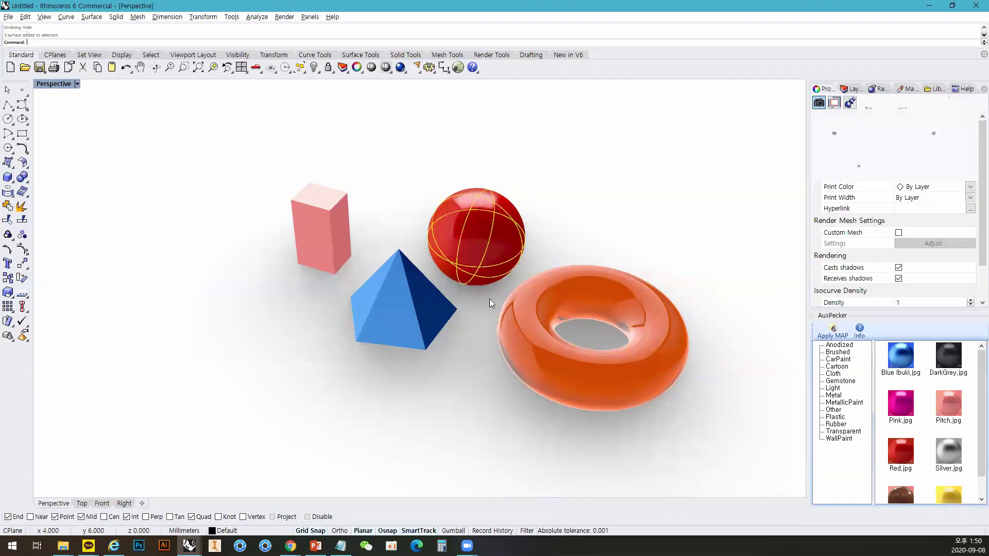
left_click(413, 323)
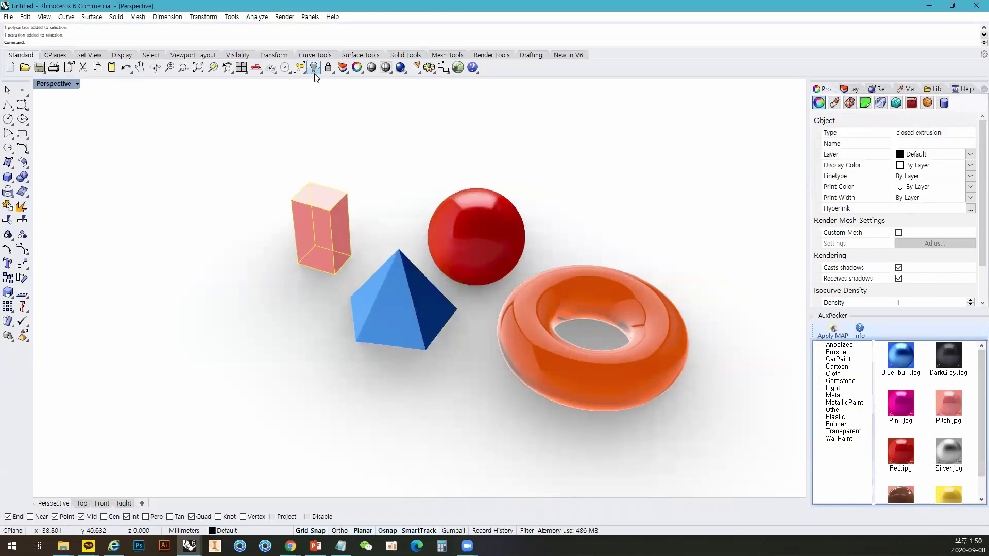
left_click(487, 254)
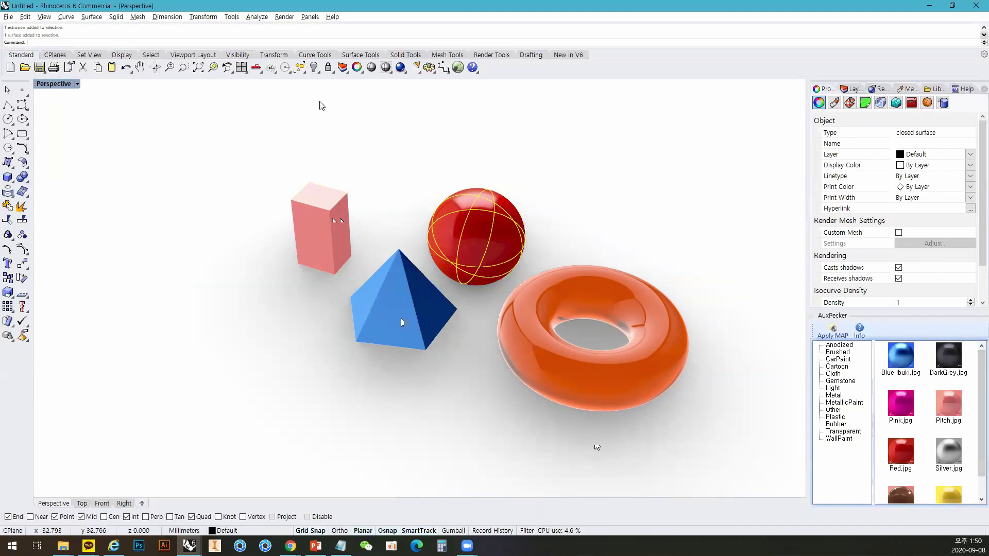
left_click(315, 70)
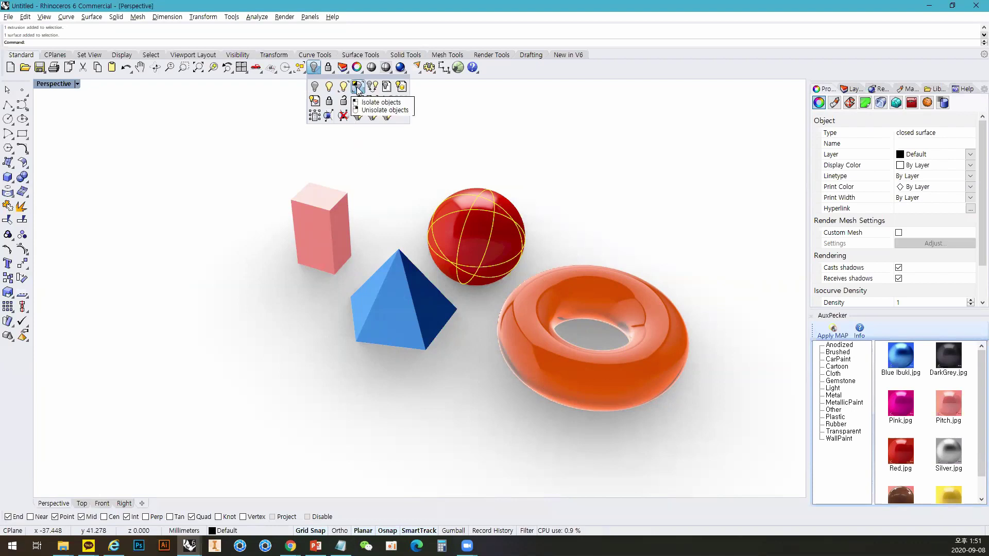
left_click(376, 155)
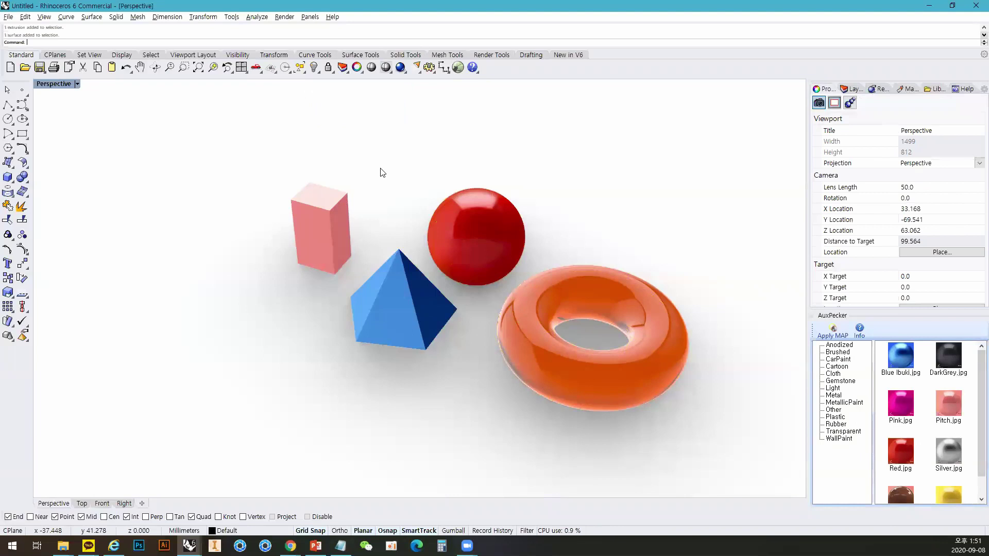
Copy the Isolate objects tool to the Standard toolbar and place it directly beside the Hide tool.
left_click(314, 68)
left_click(316, 71)
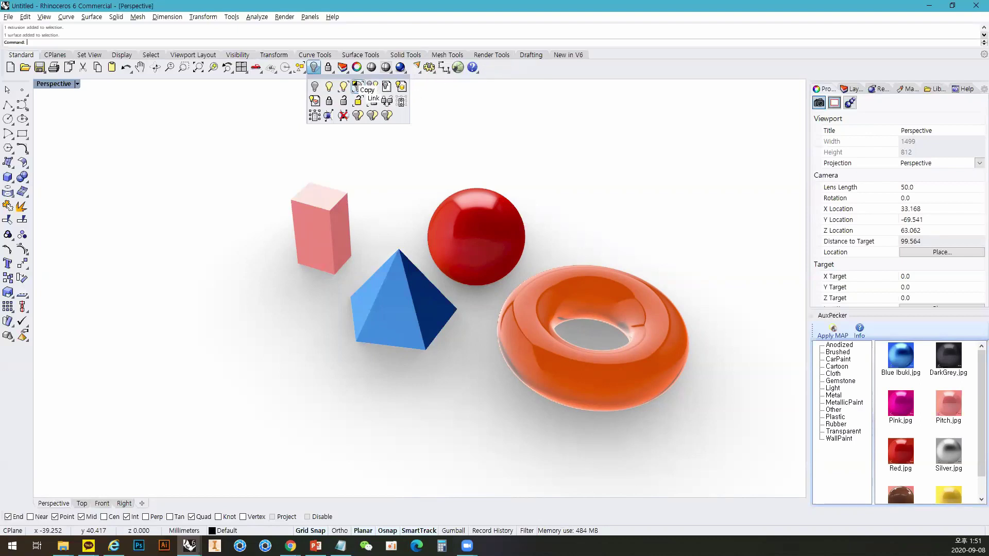
left_click(503, 67)
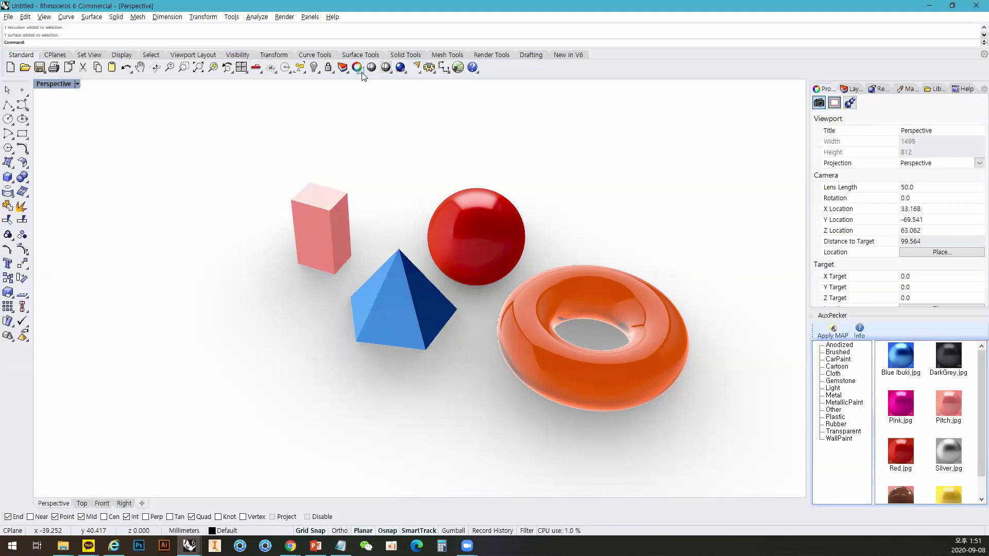
left_click(314, 67)
left_click_drag(356, 89, 536, 70, "ctrl")
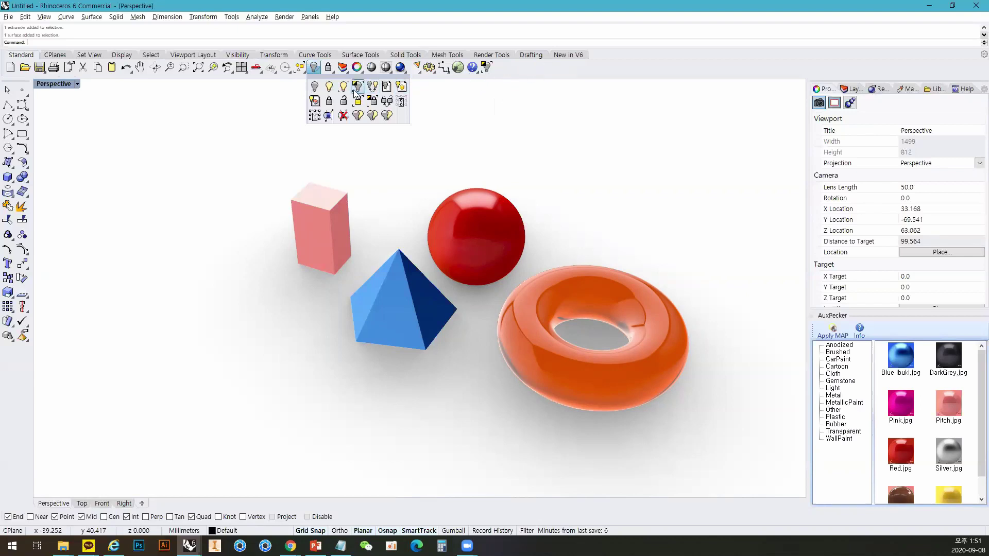
left_click(487, 70)
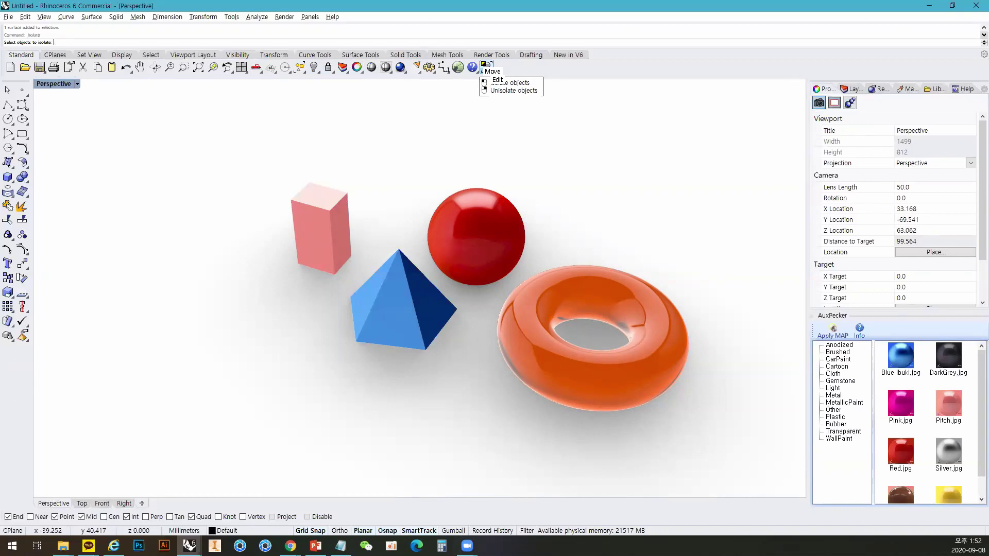
left_click_drag(483, 67, 328, 67, "shift")
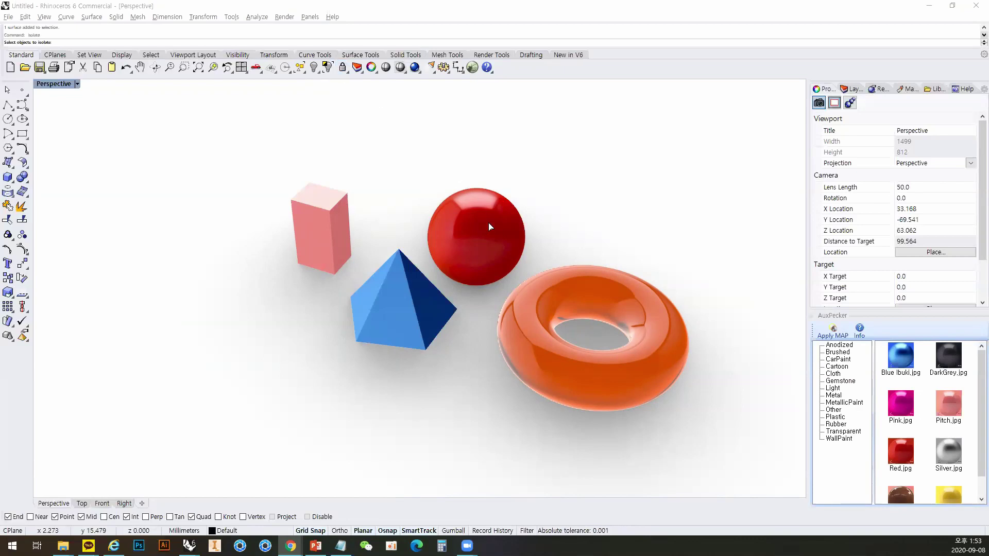
Set the Perspective viewport to Shaded display and lock the sphere.
left_click(437, 155)
left_click(400, 68)
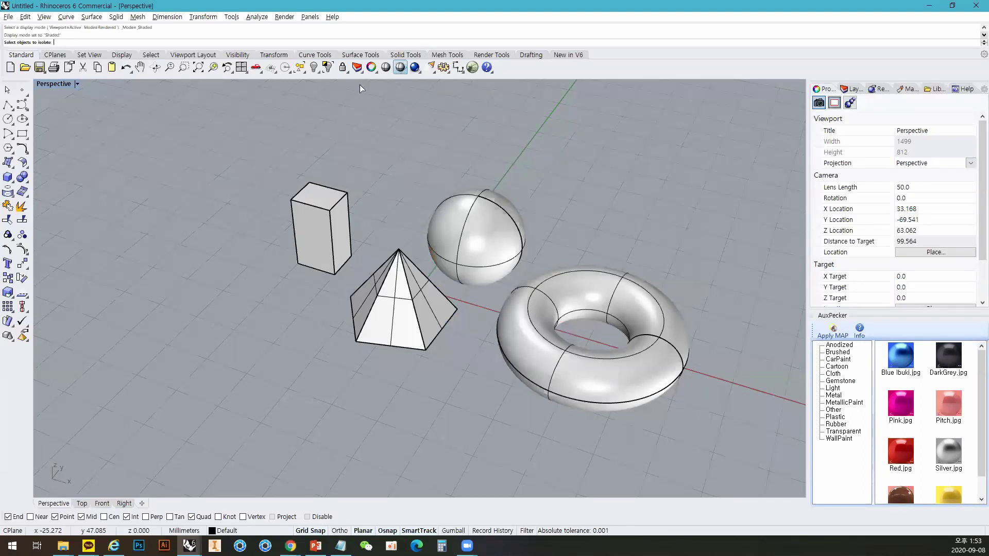
left_click(482, 226)
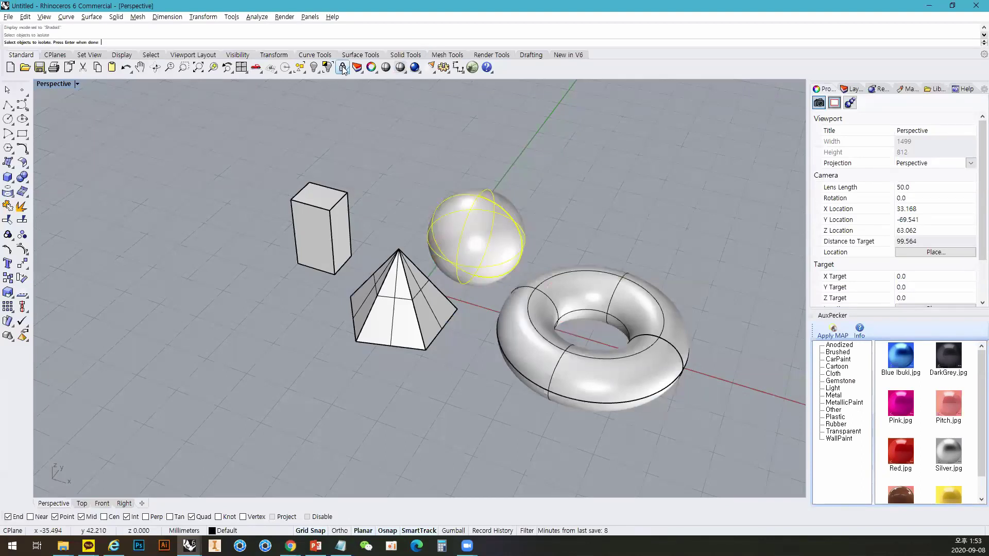
left_click(343, 68)
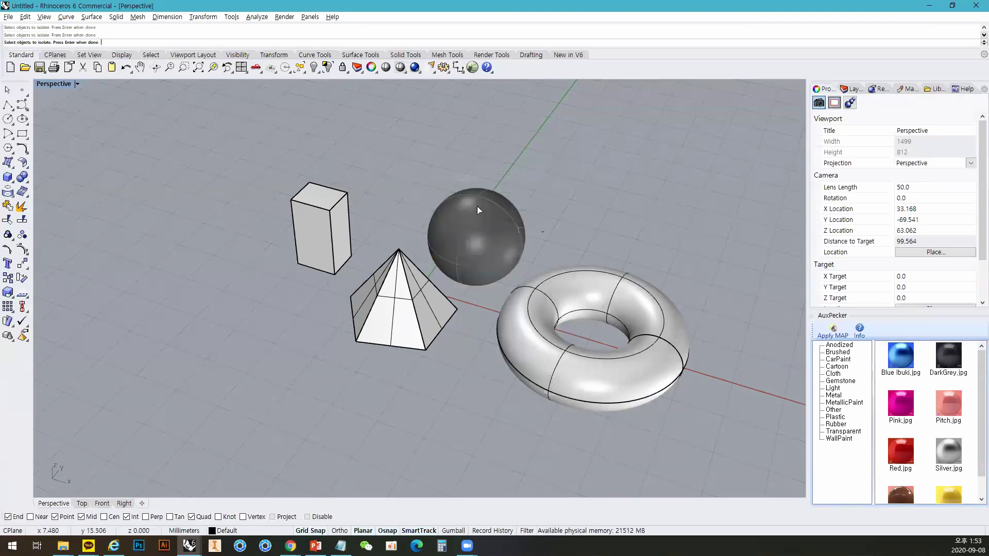
Try to select the locked sphere, select the pyramid, box and torus instead, and finish the isolate command.
left_click_drag(547, 238, 434, 199)
left_click_drag(521, 224, 489, 204)
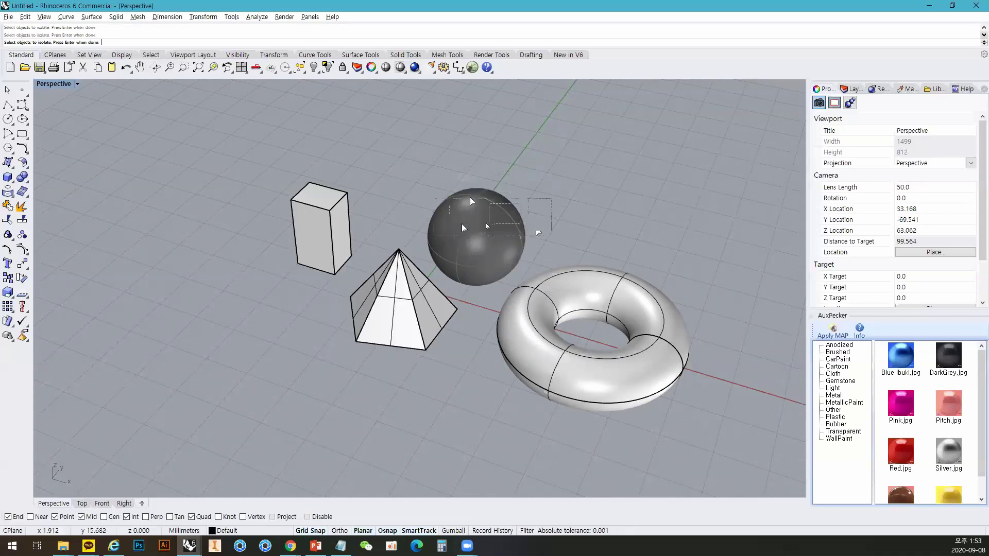
left_click(423, 281)
left_click(325, 219)
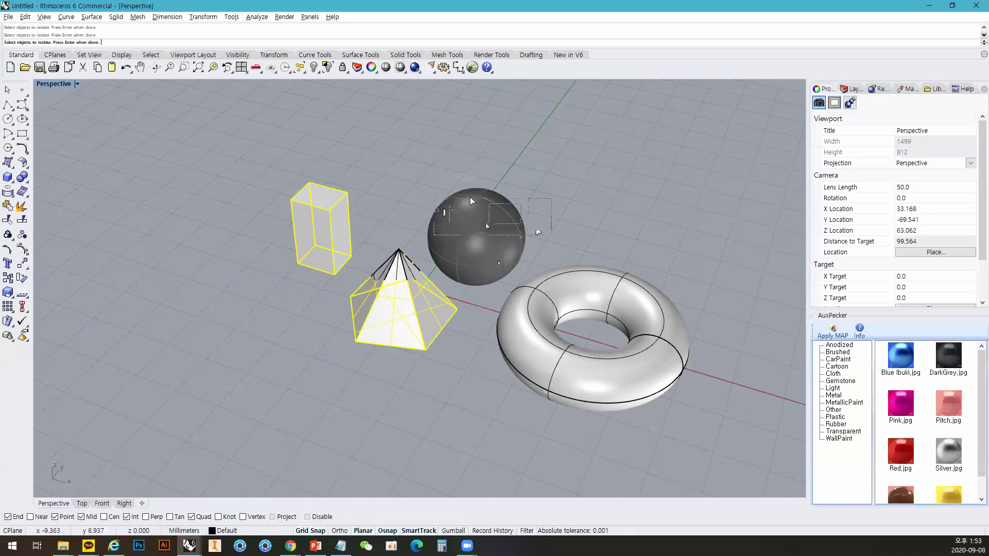
left_click(578, 298)
key("Return")
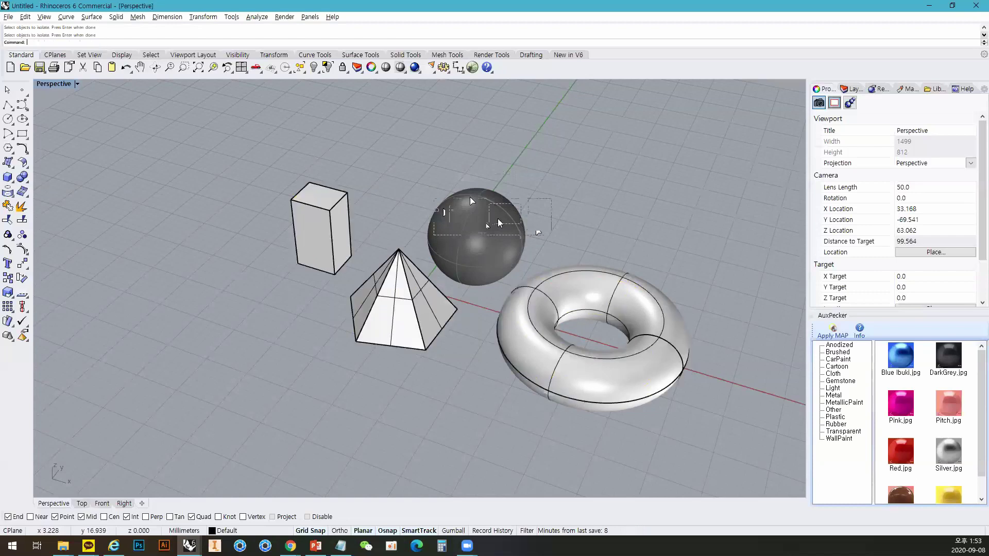
Unlock the sphere, select it and deselect it again.
right_click_drag(470, 197, 451, 243)
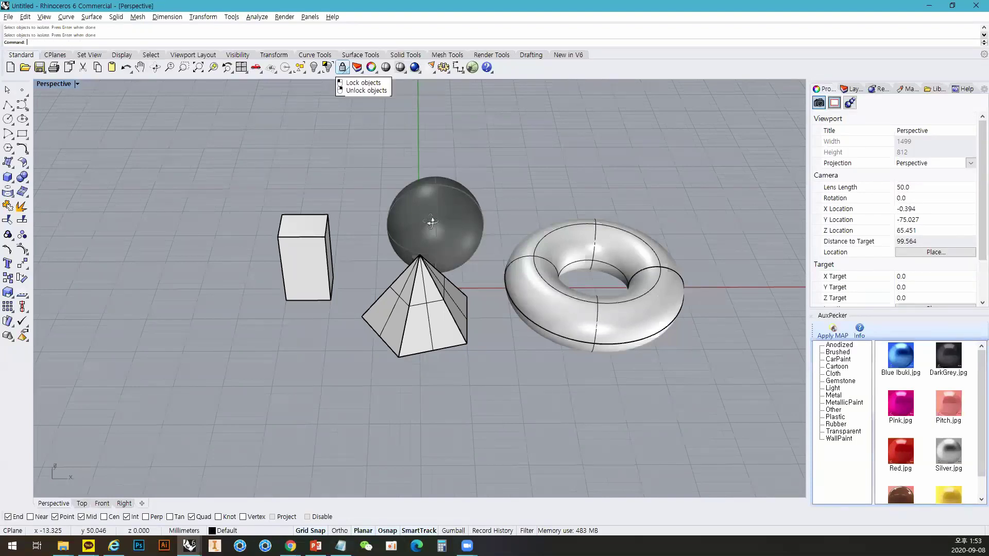
right_click_drag(433, 224, 357, 84)
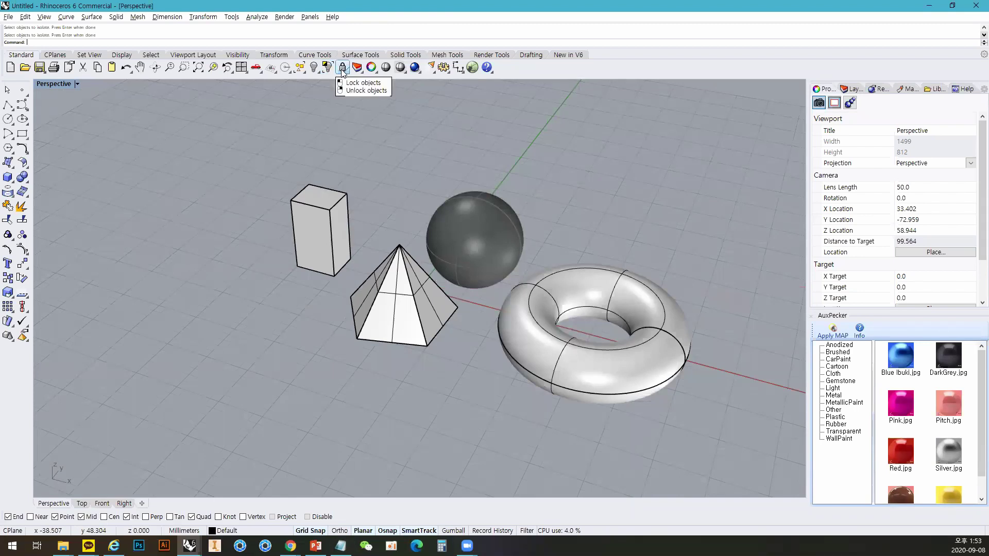
right_click(342, 68)
left_click(447, 259)
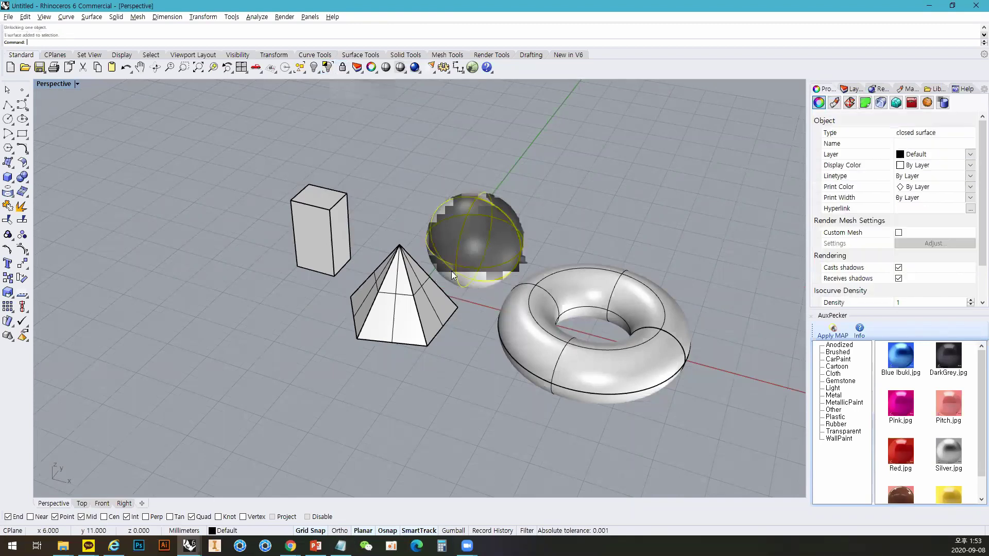
left_click(609, 197)
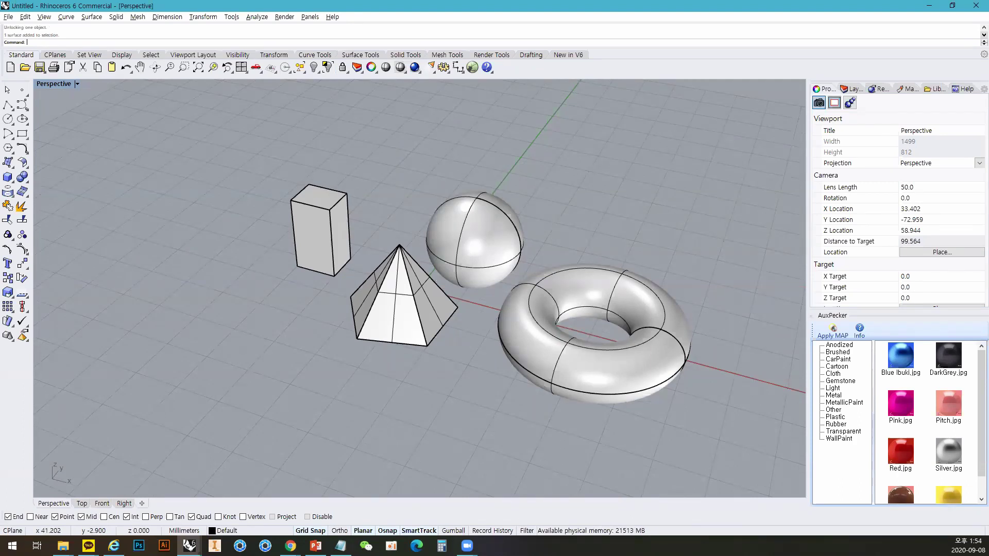
Select all four solids with a crossing selection, clear it, and repeat the crossing selection from below the torus to the box.
left_click_drag(755, 458, 321, 159)
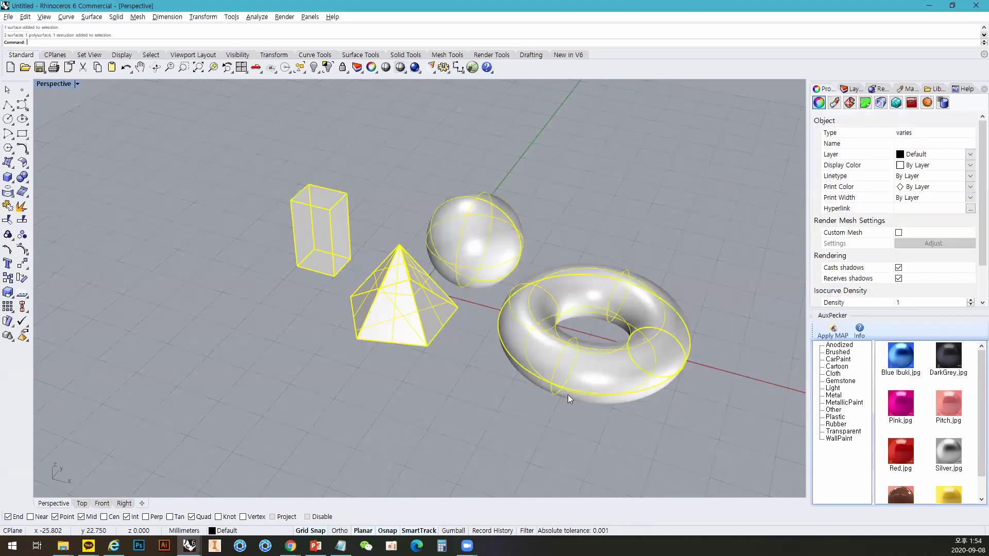
left_click(589, 435)
left_click_drag(606, 449, 321, 244)
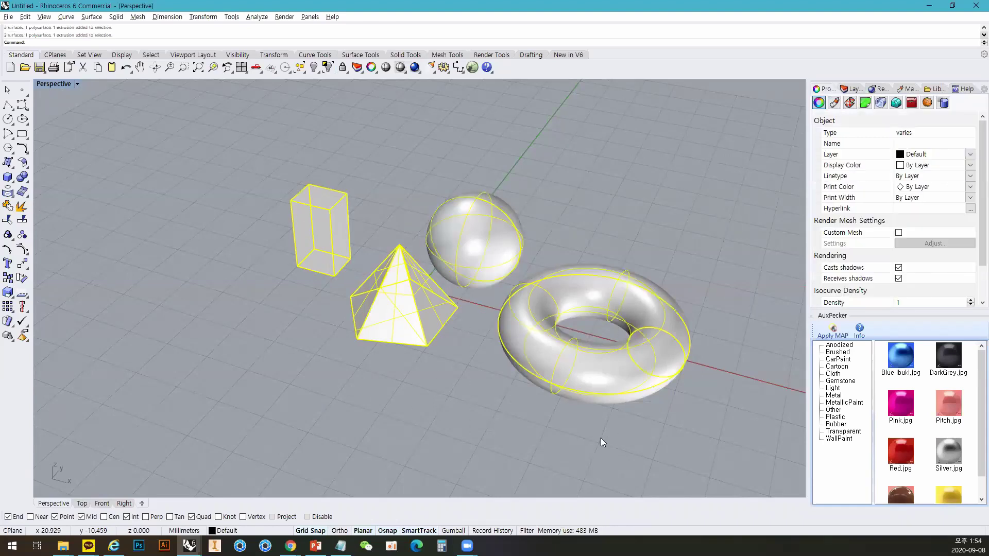
mouse_move(320, 244)
left_mouse_down()
mouse_move(586, 415)
mouse_move(622, 456)
mouse_move(320, 242)
left_mouse_up()
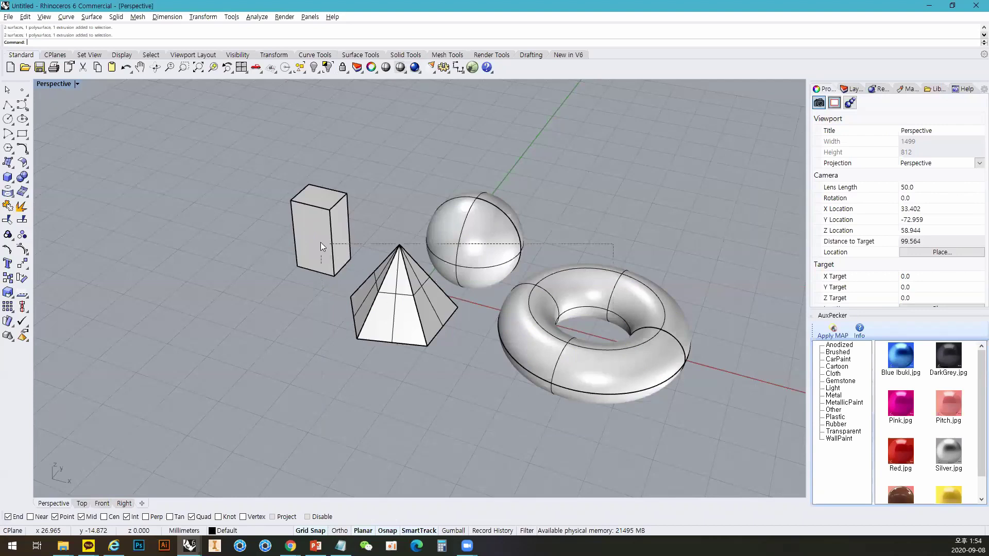
Select the sphere and torus together with a crossing selection that only partly covers them, and deselect them.
left_click_drag(516, 357, 414, 279)
left_click_drag(625, 459, 485, 277)
left_click_drag(549, 433, 484, 277)
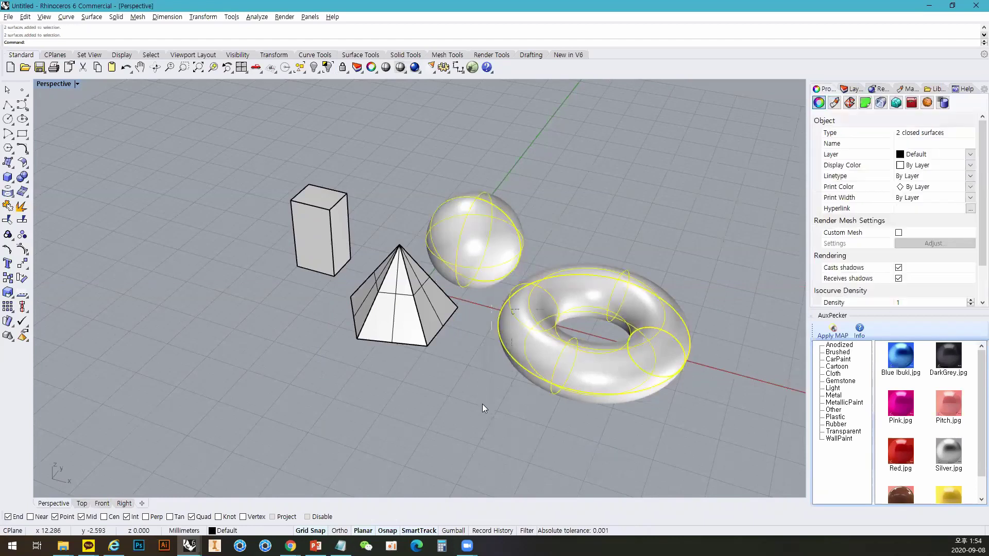
left_click(471, 406)
Select the box, sphere, pyramid and torus in turn with enclosing window selections, and clear the selection.
left_click_drag(251, 120, 408, 376)
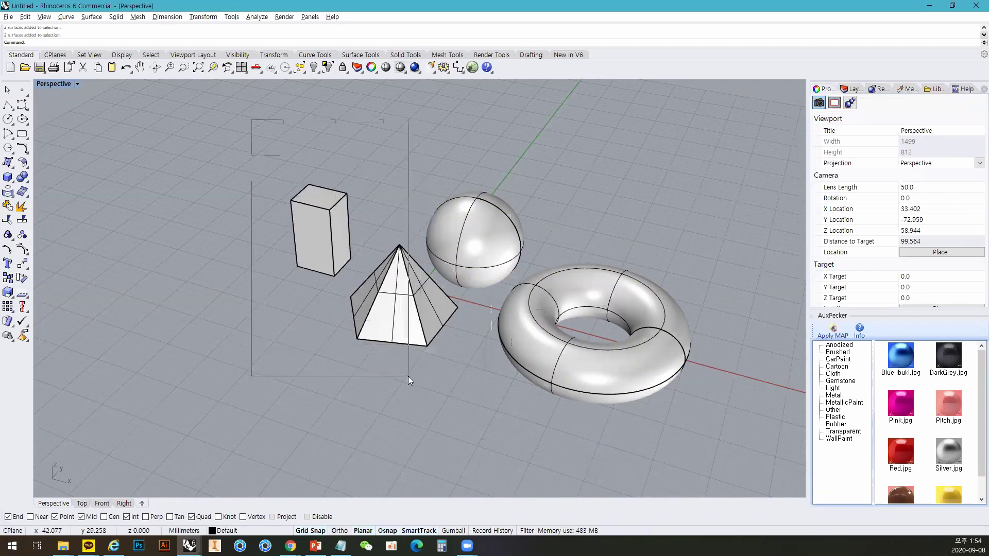
left_click(352, 123)
left_click_drag(351, 122, 604, 302)
left_click_drag(307, 123, 477, 385)
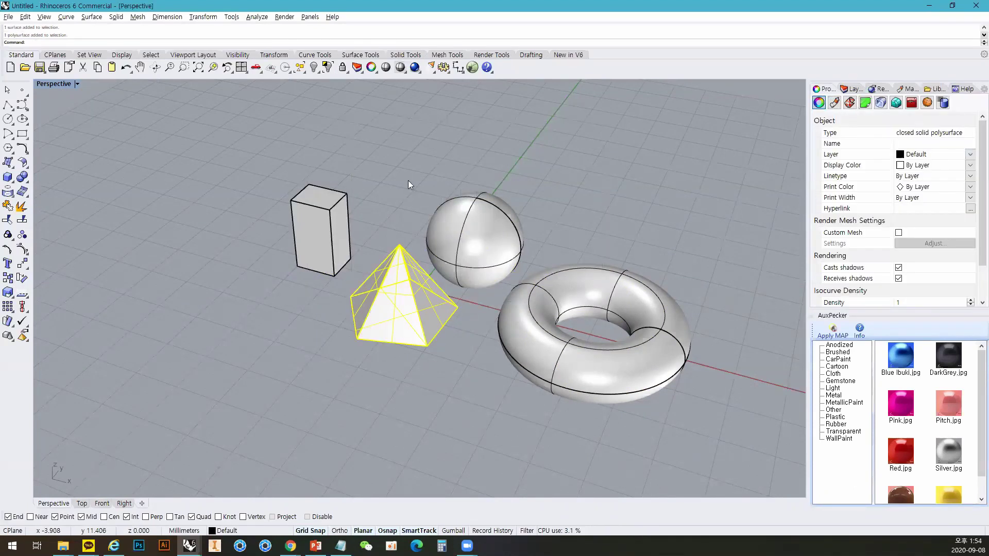
left_click(473, 154)
left_click_drag(481, 145, 719, 433)
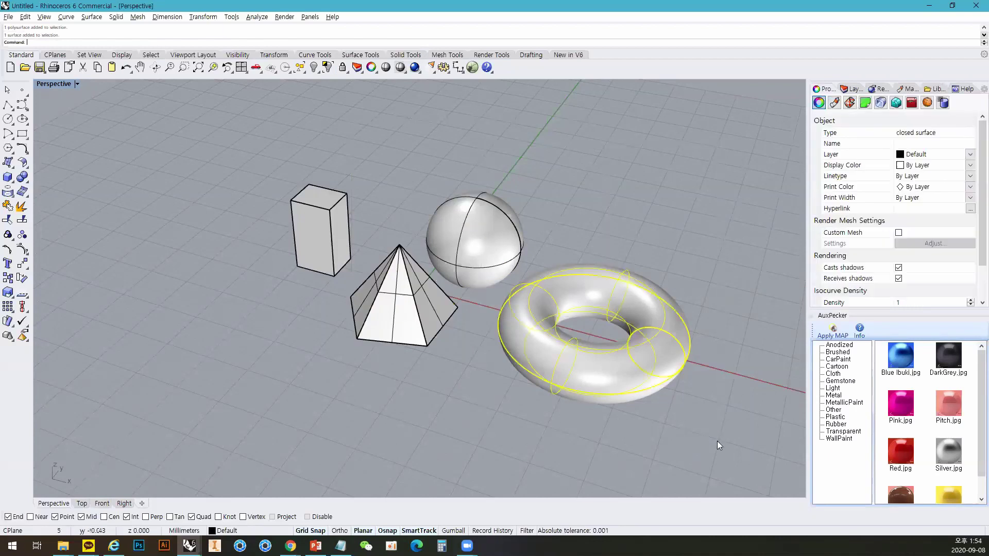
left_click(707, 452)
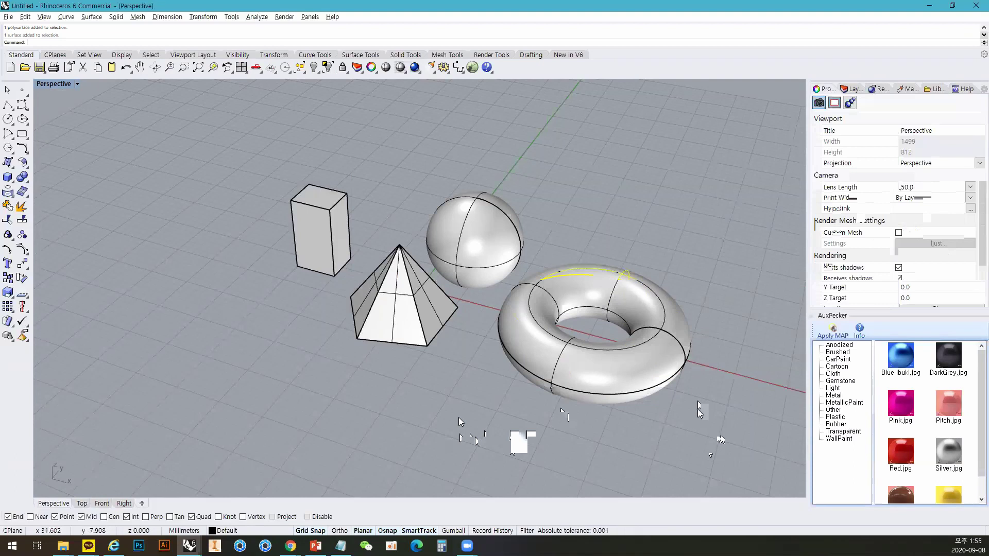
Select all four solids with a crossing selection, clear it, and select only the box with a wide window selection ending above the pyramid's base.
left_click_drag(715, 439, 297, 273)
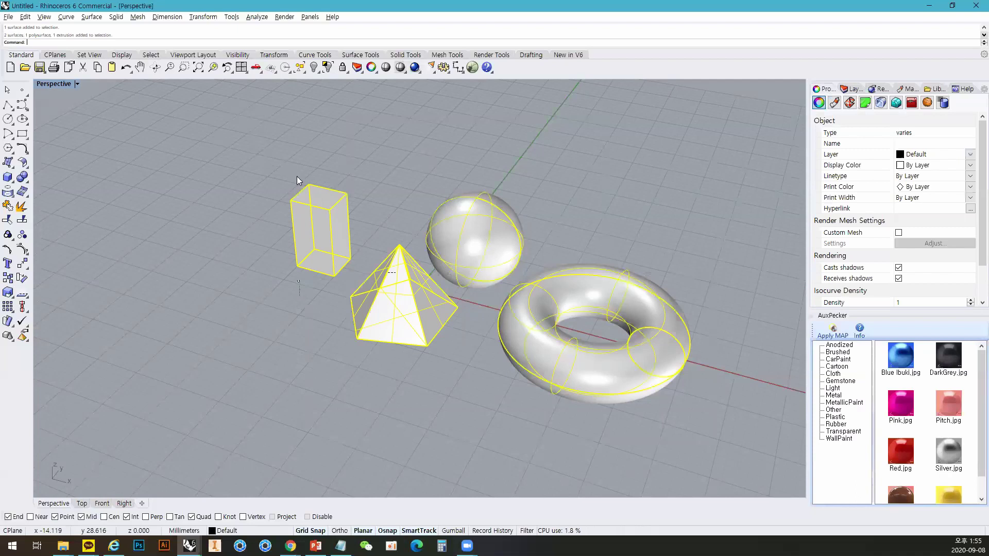
left_click(354, 255)
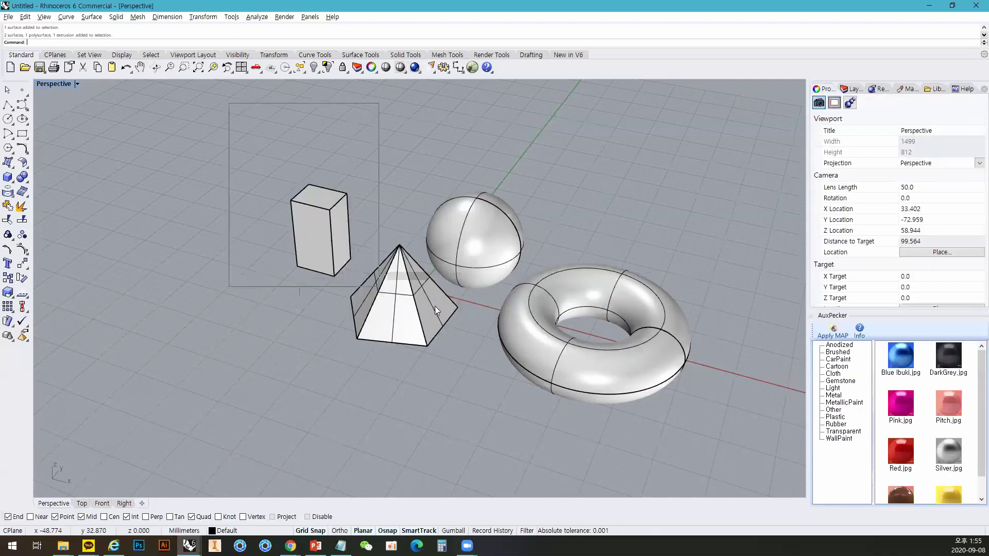
left_click_drag(489, 296, 785, 293)
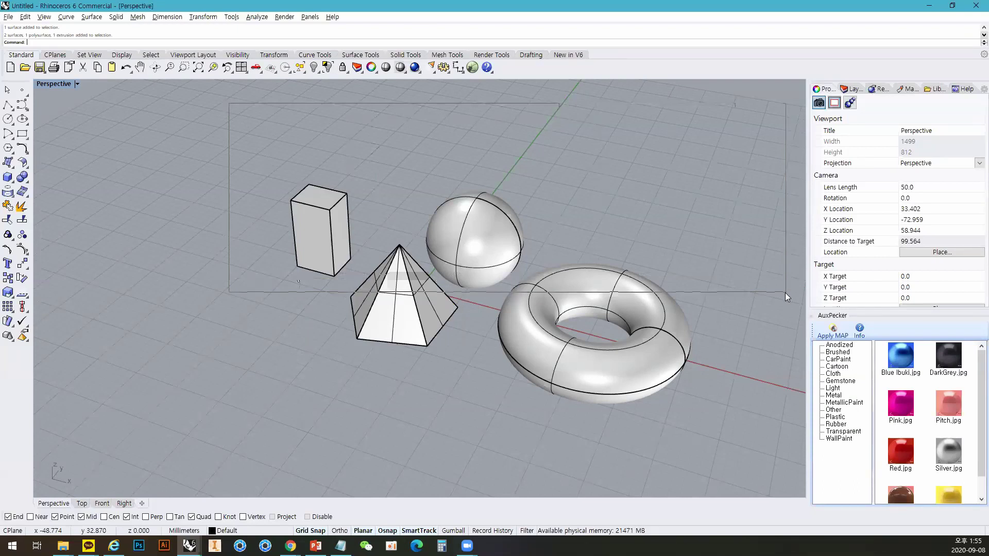
left_click_drag(785, 293, 765, 282)
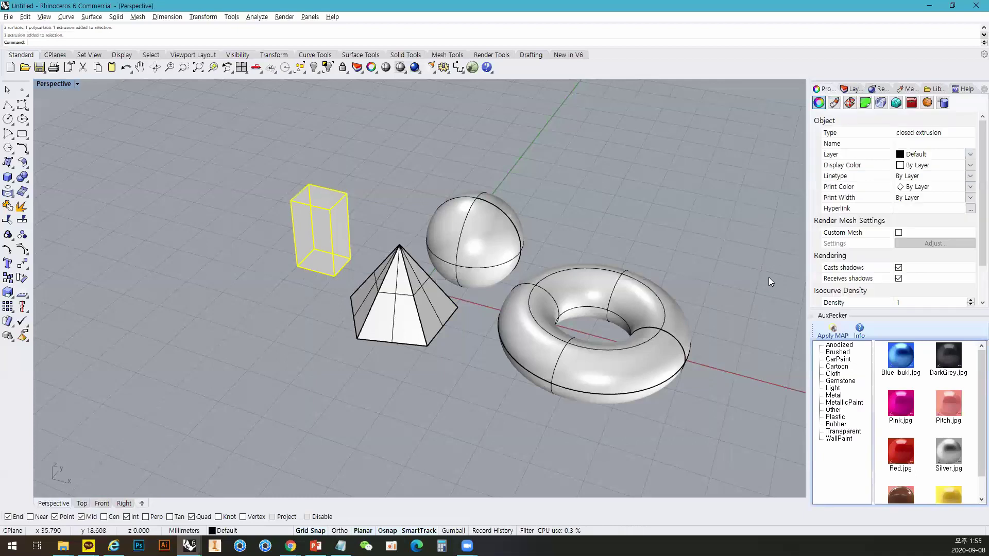
left_click(762, 348)
Select the torus, sphere, pyramid and box one at a time, select all four together with an area selection, and deselect everything.
left_click(580, 311)
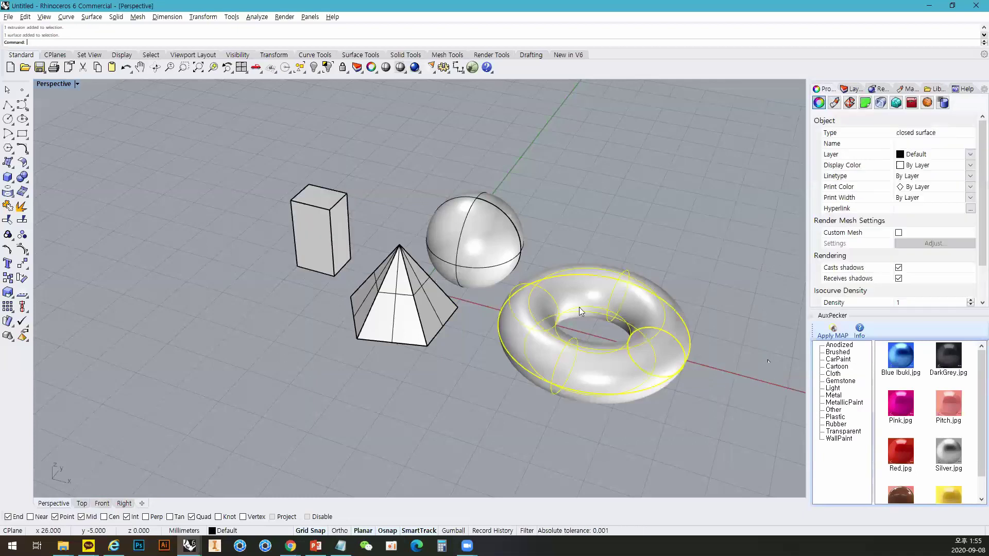
left_click(452, 268)
left_click(381, 289)
left_click(325, 247)
left_click_drag(248, 140, 281, 273)
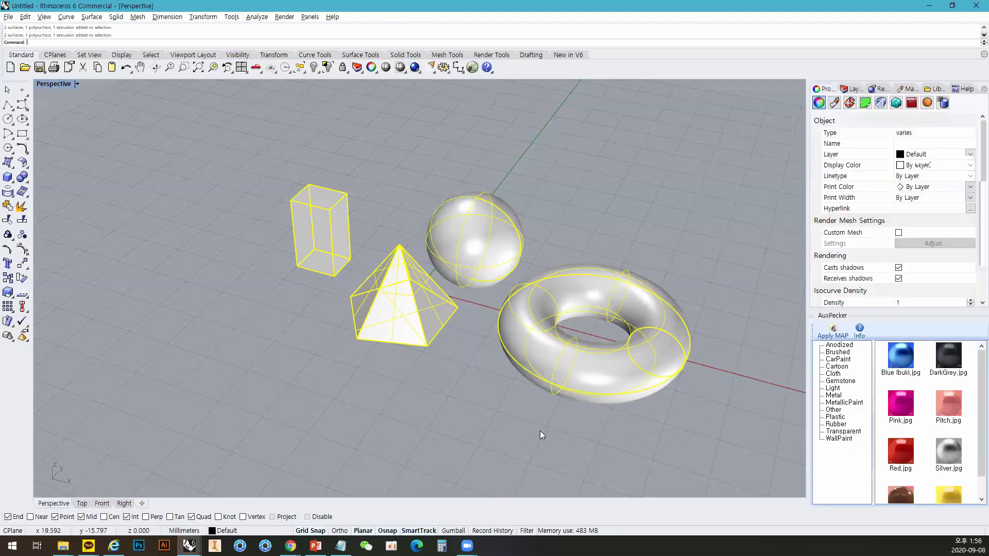
right_click_drag(539, 431, 592, 417)
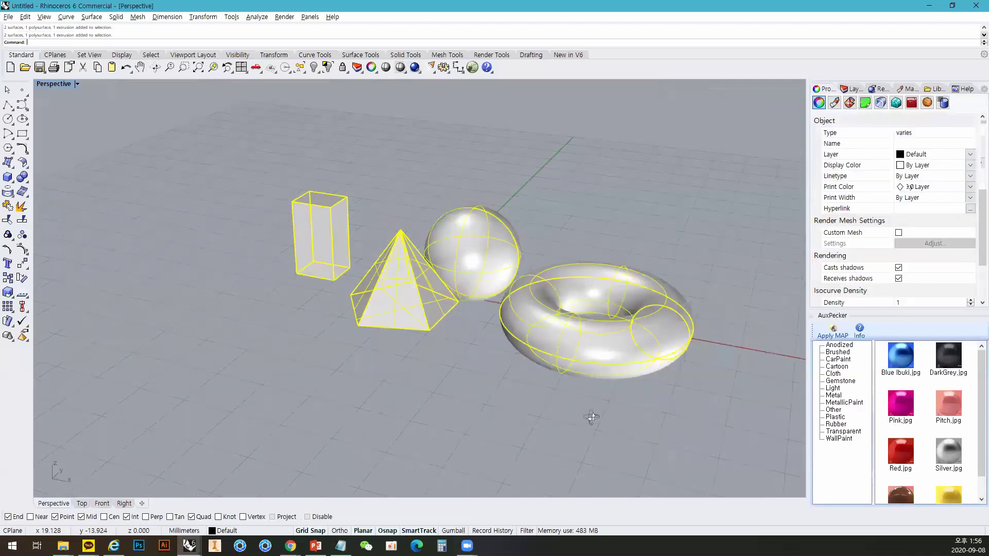
left_click(551, 430)
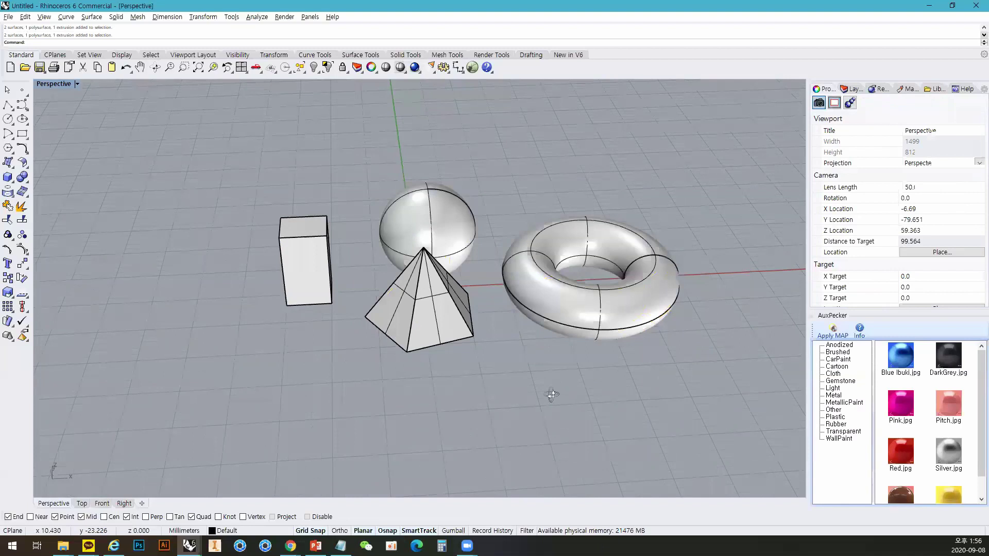
Select the torus and add the sphere, pyramid and box to the selection one by one.
right_click_drag(535, 360, 495, 355)
left_click(495, 355)
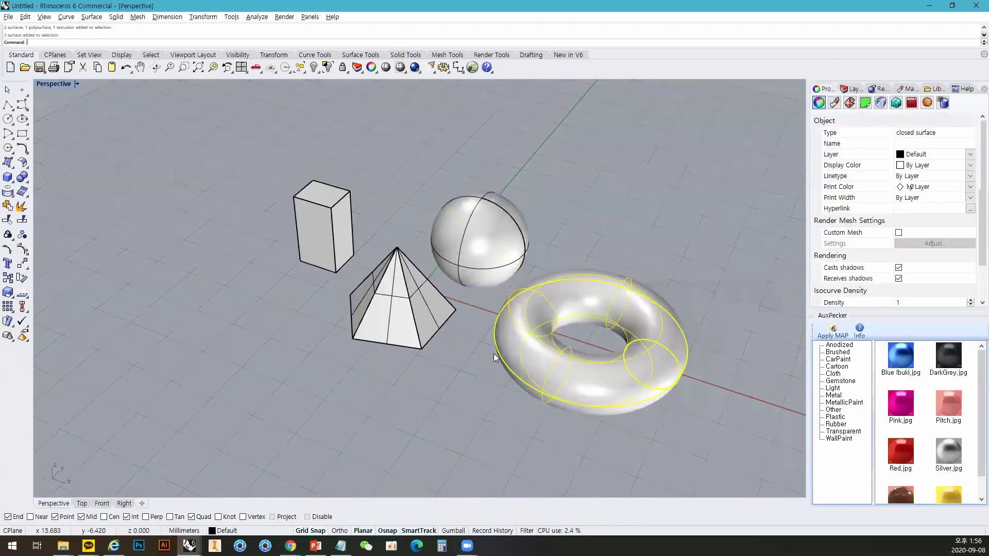
left_click(482, 251)
left_click(506, 322)
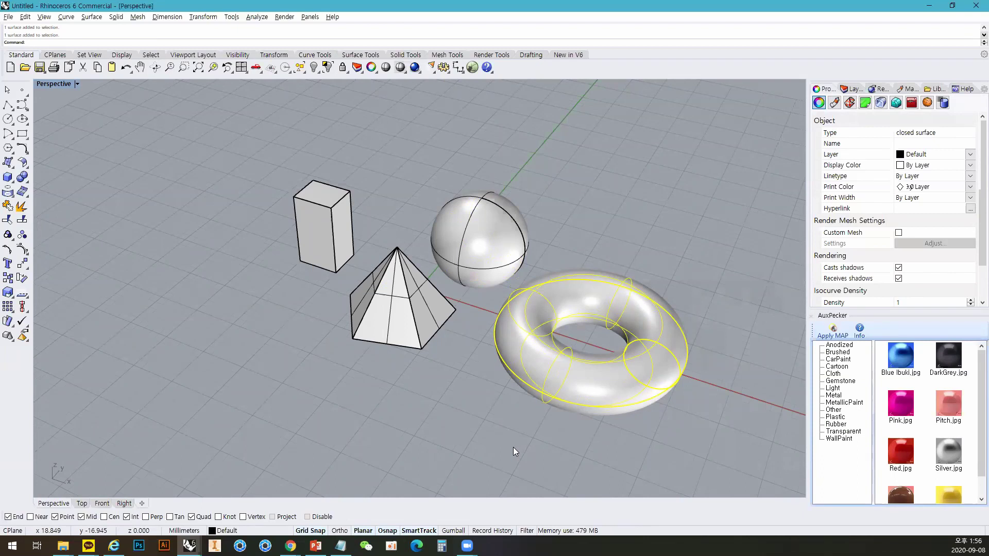
left_click(487, 273, "shift")
left_click(428, 311, "shift")
left_click(346, 248, "shift")
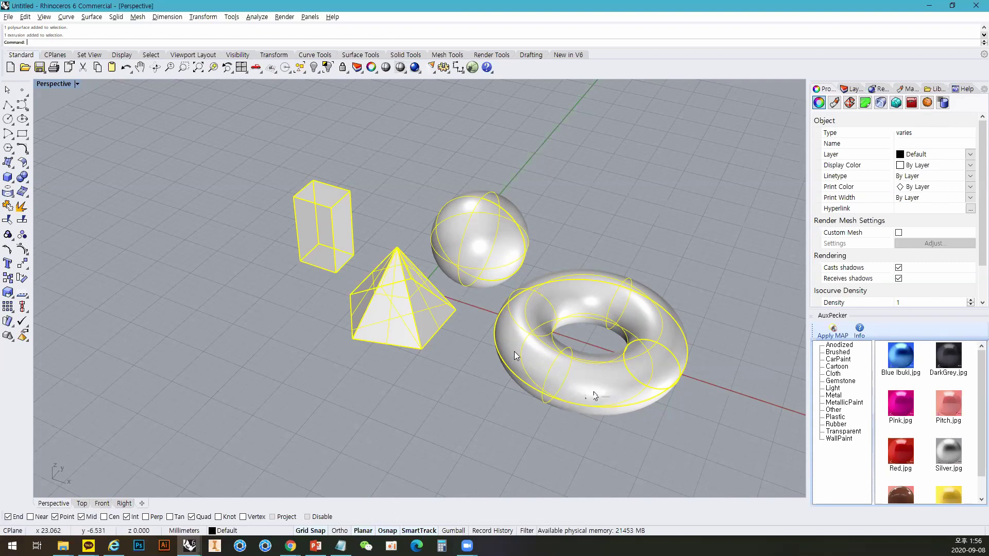
Remove the torus, pyramid, box and sphere from the selection individually.
left_click(595, 392, "ctrl")
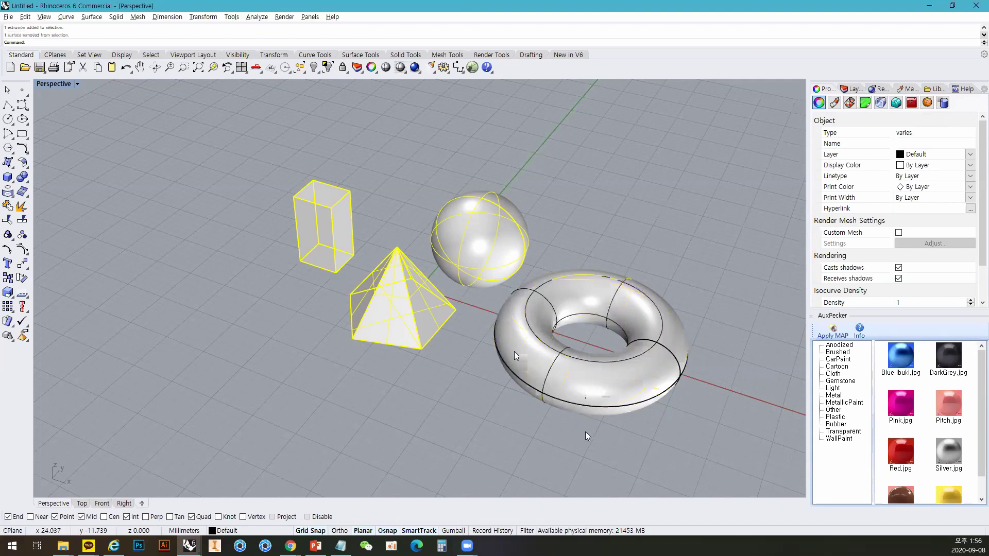
left_click(423, 338, "ctrl")
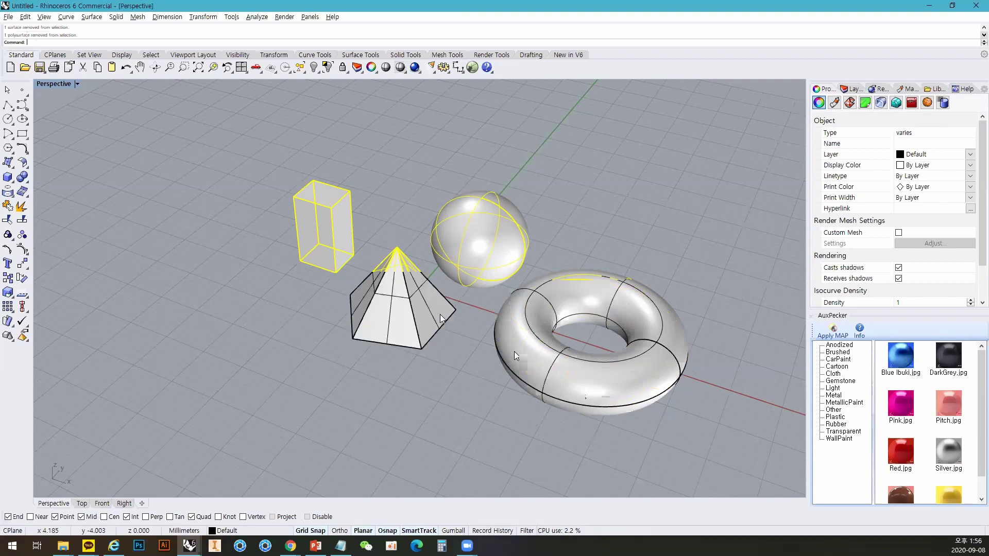
left_click(339, 234, "ctrl")
left_click(484, 249, "ctrl")
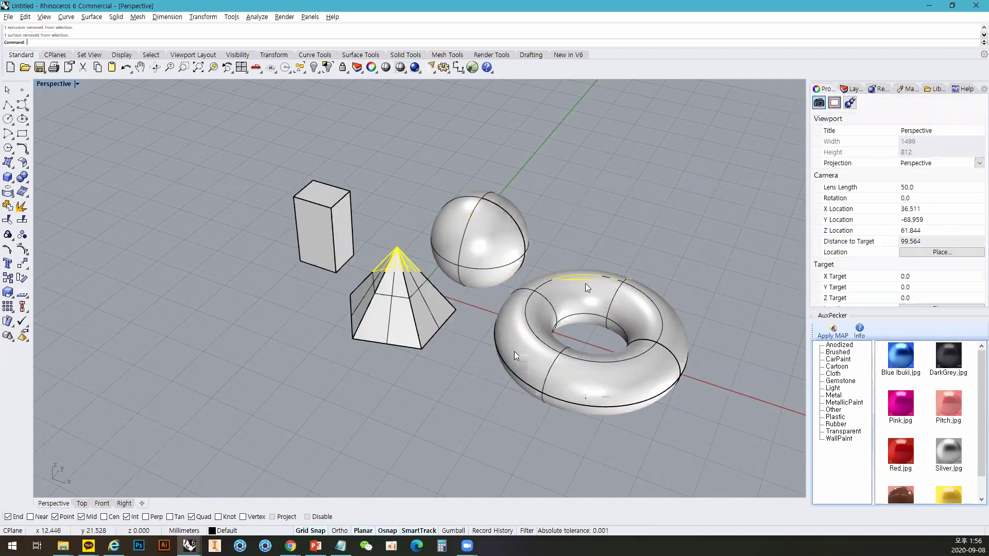
Add solids to the selection starting with the torus, clear it, and select all objects at once.
left_click(606, 394, "shift")
left_click(509, 271, "shift")
key("ctrl+a")
key("Escape")
key("ctrl+a")
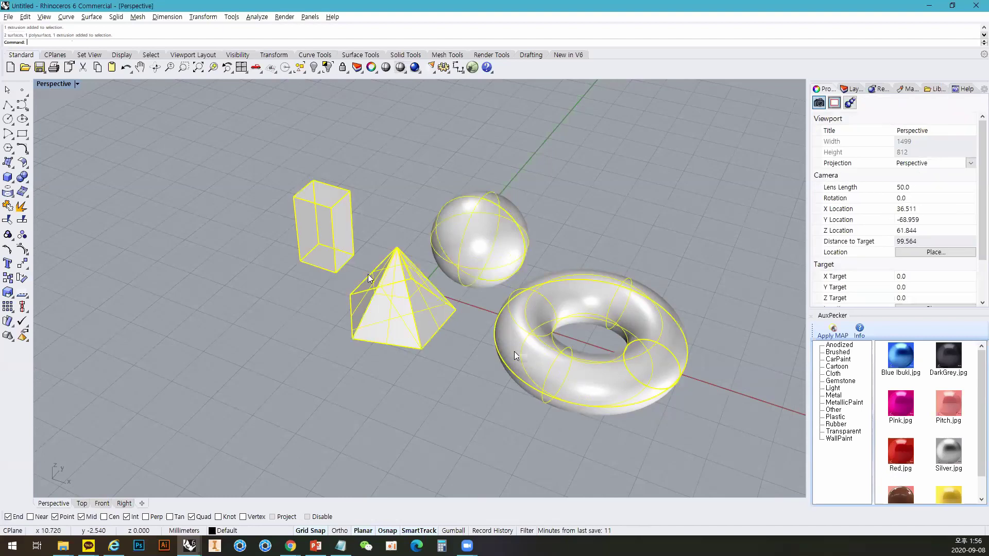
Take the box, sphere, torus and pyramid out of the full selection one by one.
left_click(335, 230, "ctrl")
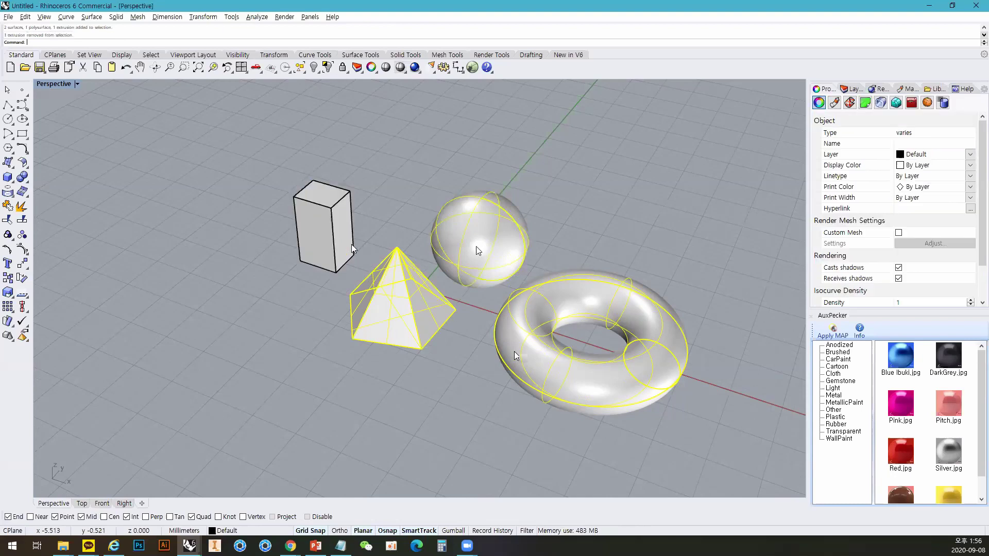
left_click(487, 253, "ctrl")
left_click(517, 368, "ctrl")
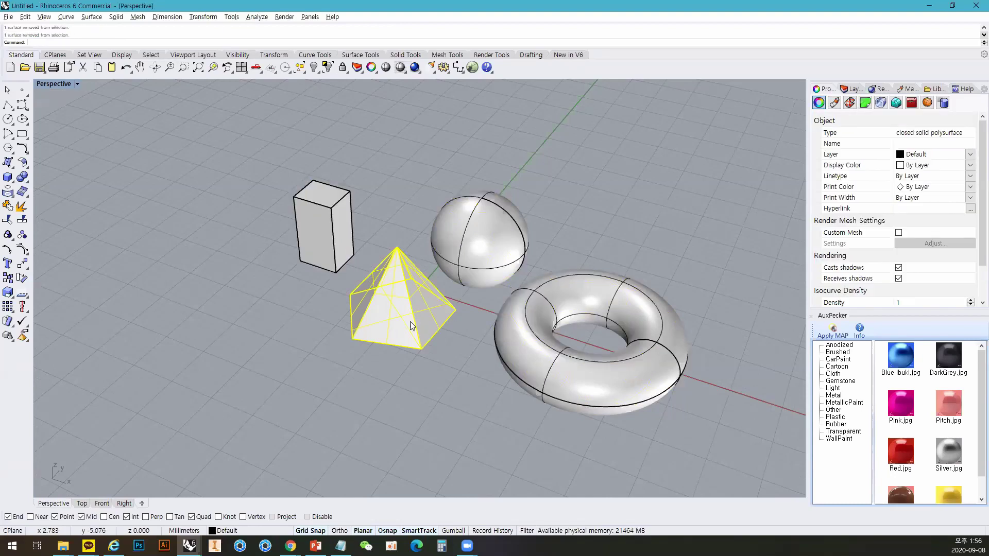
left_click(433, 355, "ctrl")
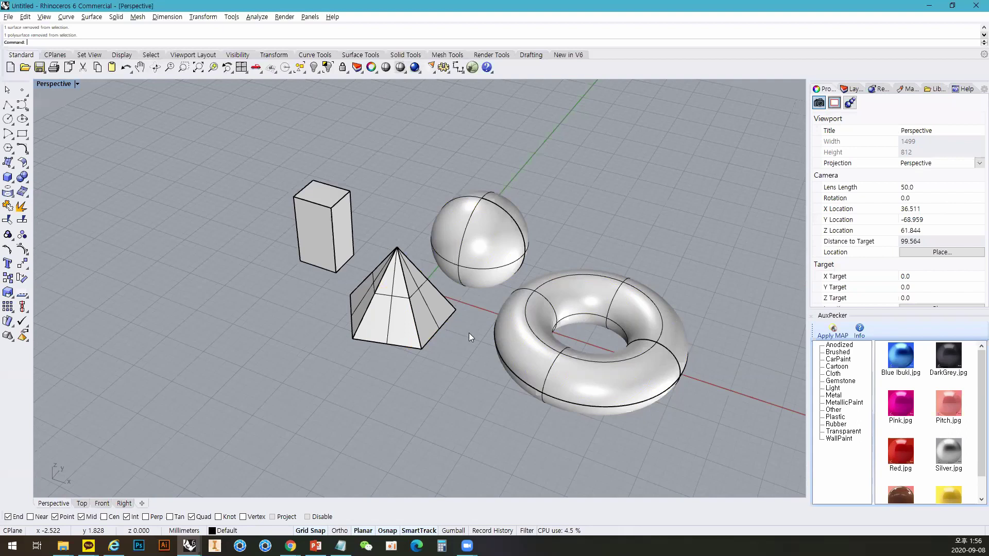
Select all objects and clear the selection, and select the sphere and torus together and deselect them.
key("ctrl+a")
key("Escape")
left_click_drag(279, 133, 594, 339)
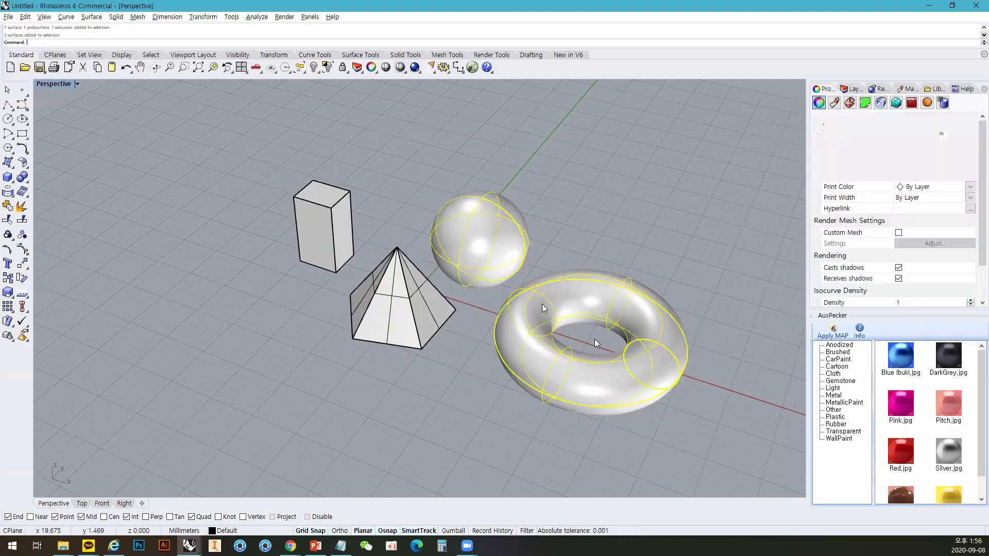
left_click(681, 417)
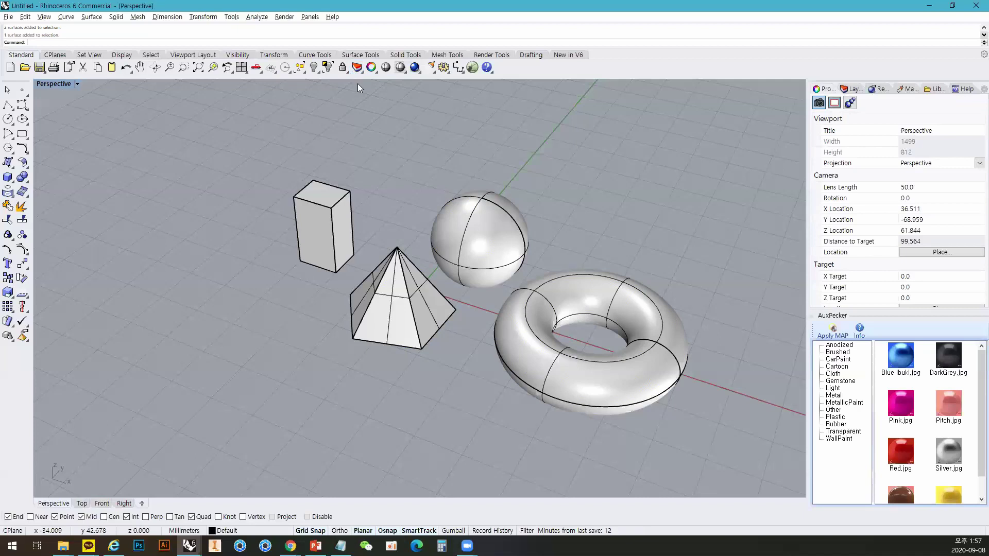
Open the layer list and examine the four solids from several viewing angles.
left_click(357, 67)
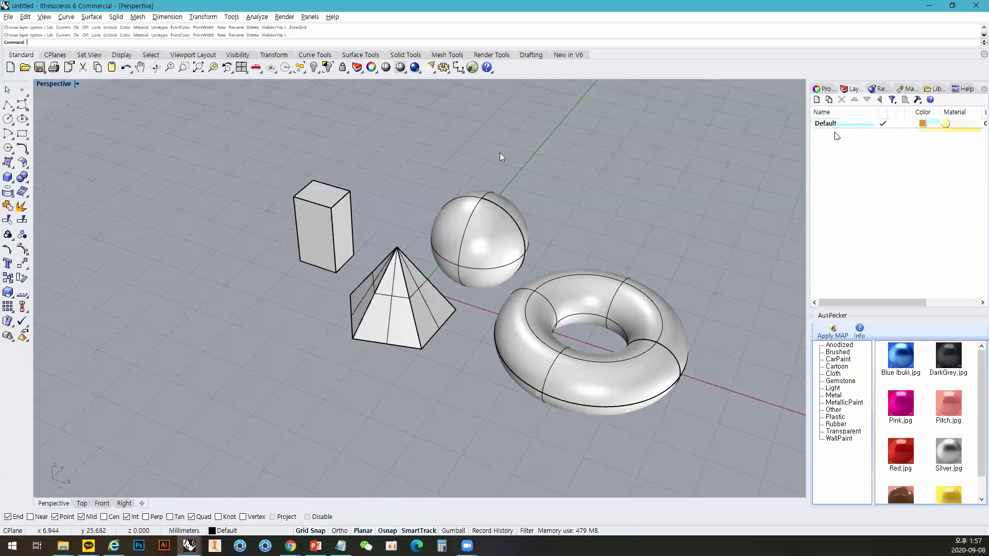
right_click_drag(554, 323, 548, 252)
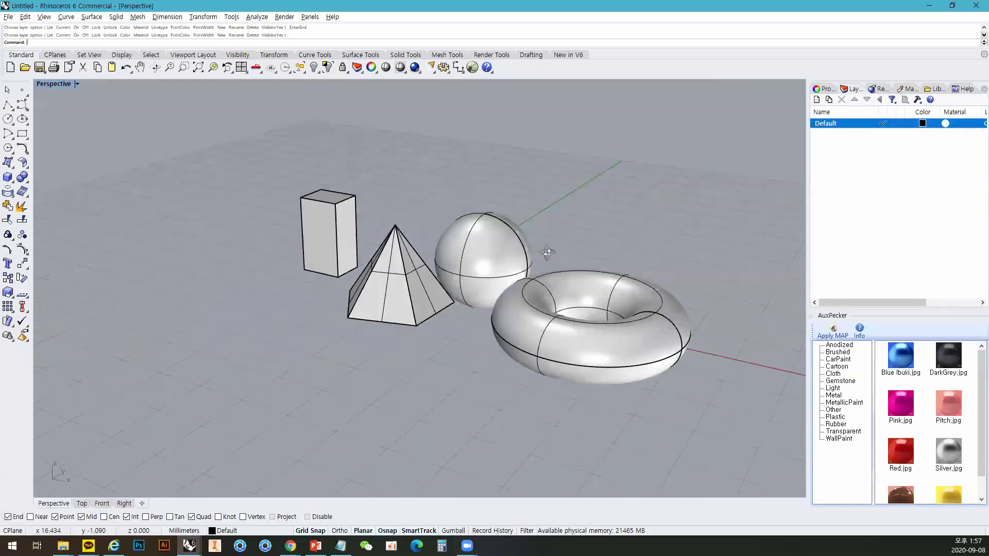
right_click_drag(555, 338, 577, 342)
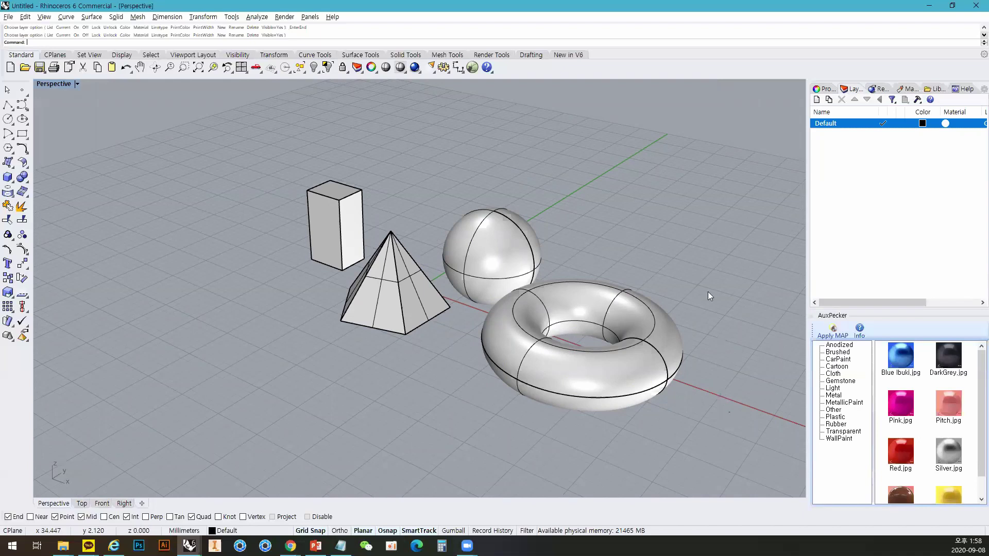
right_click_drag(559, 333, 600, 356)
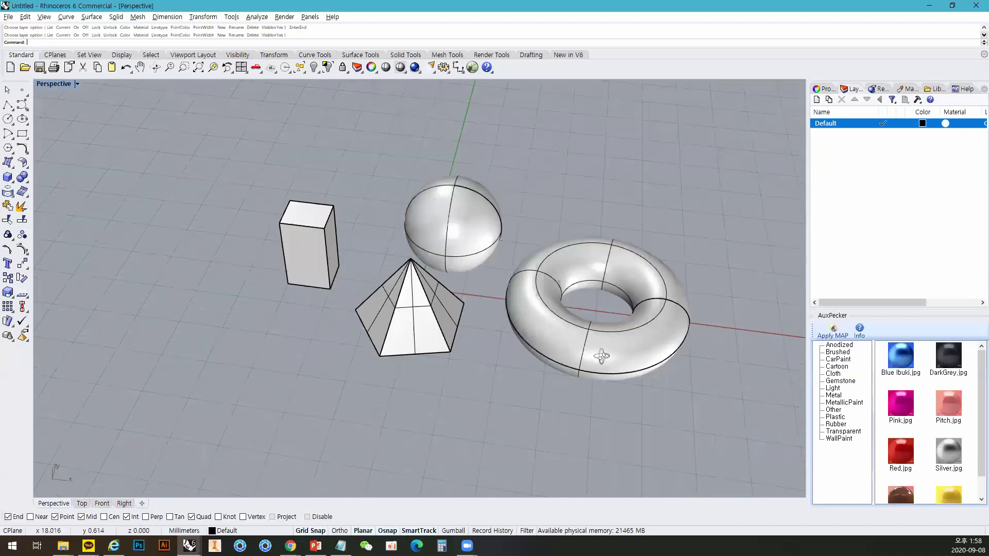
right_click_drag(689, 355, 733, 242)
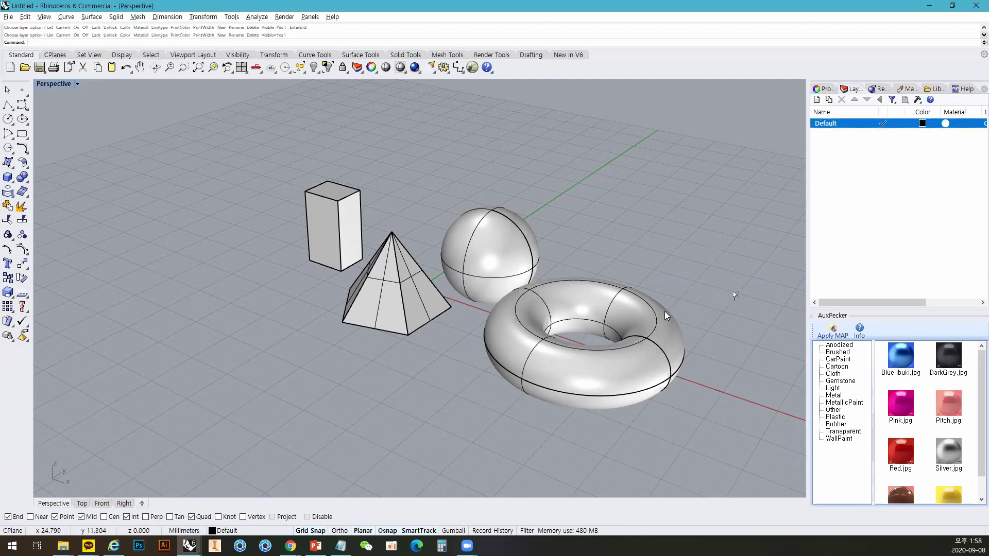
Select the torus, sphere, pyramid, sphere again and box in turn, and clear the selection.
left_click(649, 333)
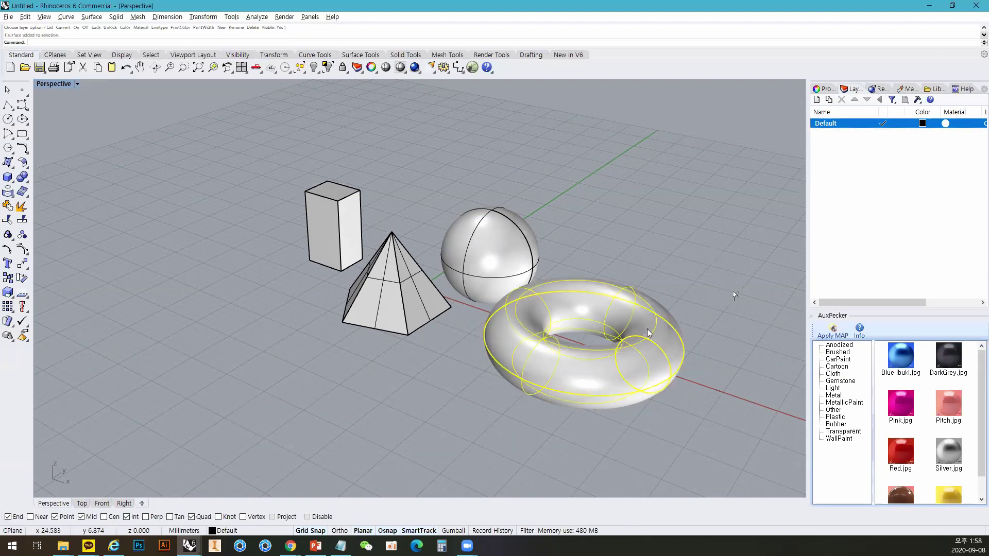
left_click(506, 263)
left_click(411, 303)
left_click(505, 265)
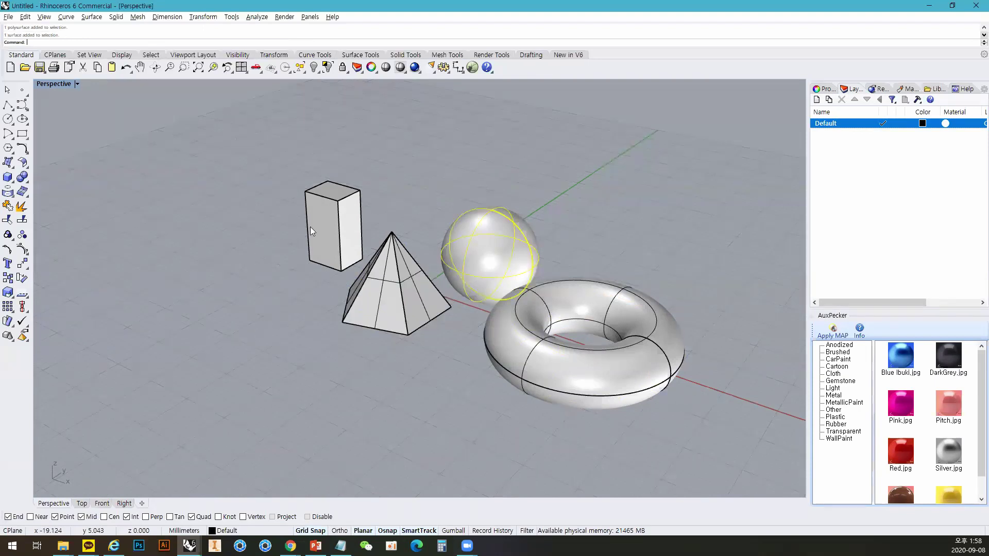
left_click(329, 228)
left_click(391, 372)
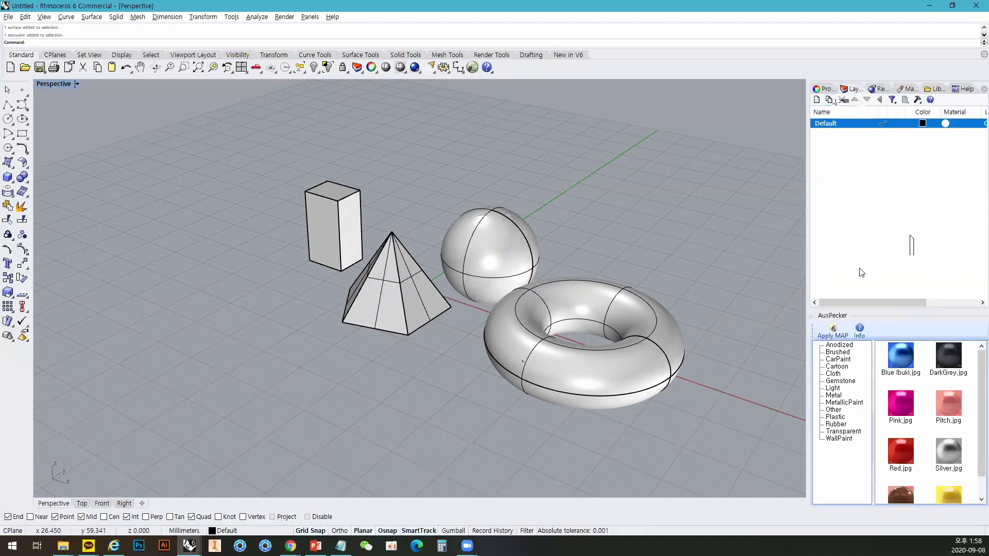
Show the object properties, and preview the Perspective viewport with the Shade command and exit the preview.
left_click(356, 71)
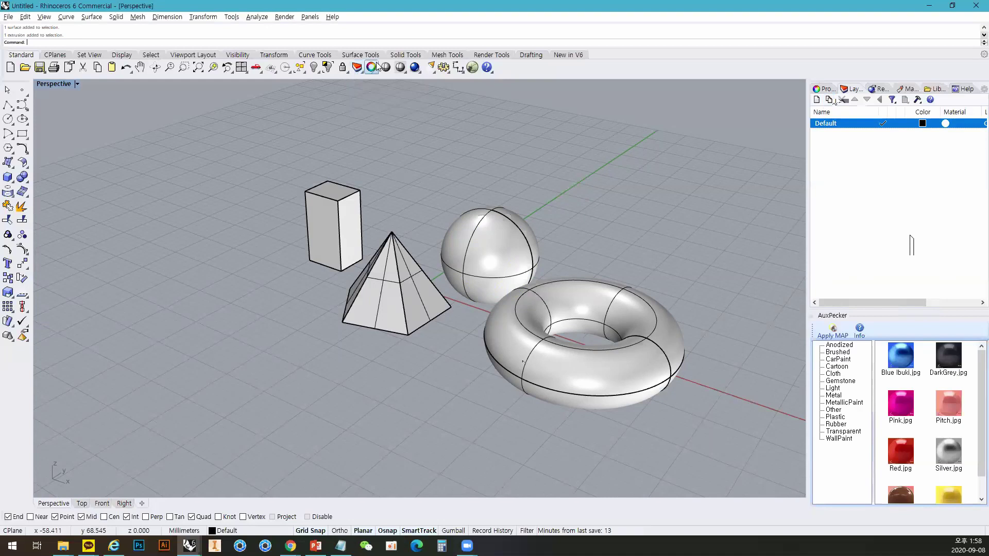
left_click(371, 75)
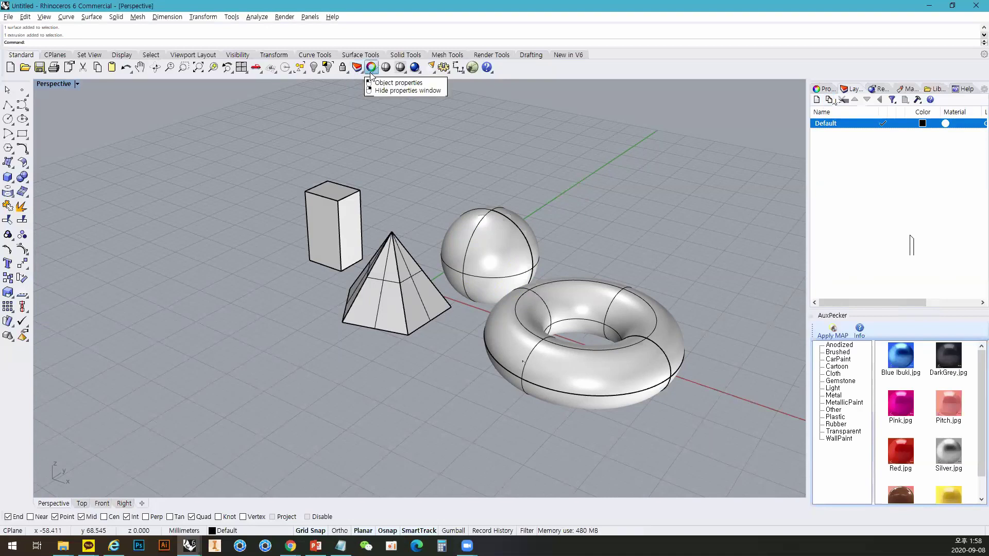
left_click(372, 86)
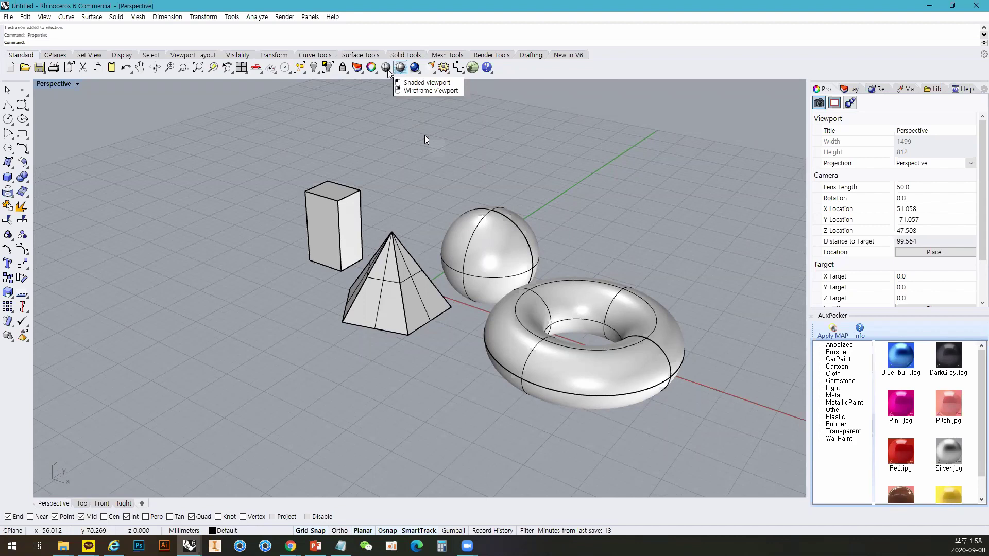
mouse_move(547, 236)
right_mouse_down()
mouse_move(459, 222)
mouse_move(391, 180)
mouse_move(422, 160)
mouse_move(582, 143)
mouse_move(574, 256)
mouse_move(561, 244)
right_mouse_up()
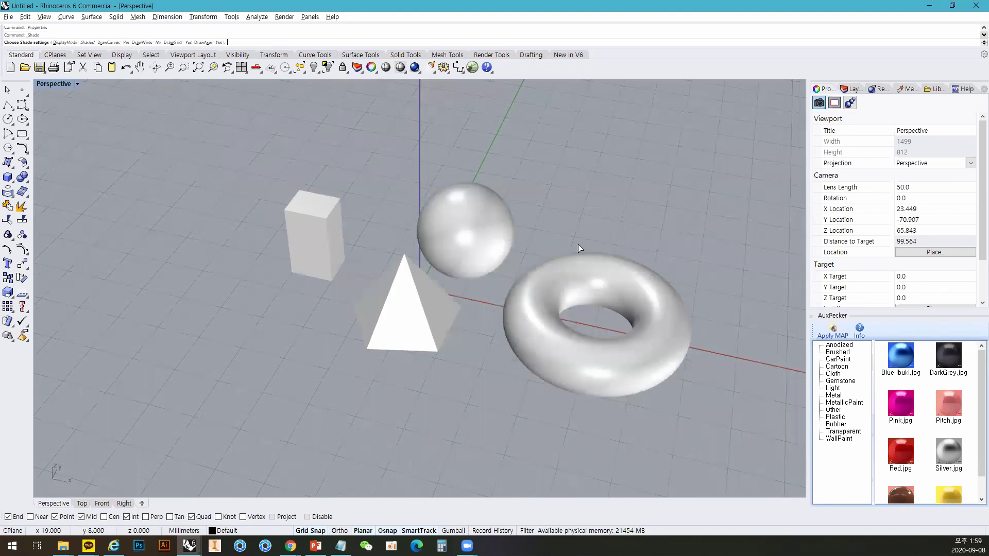
key("Escape")
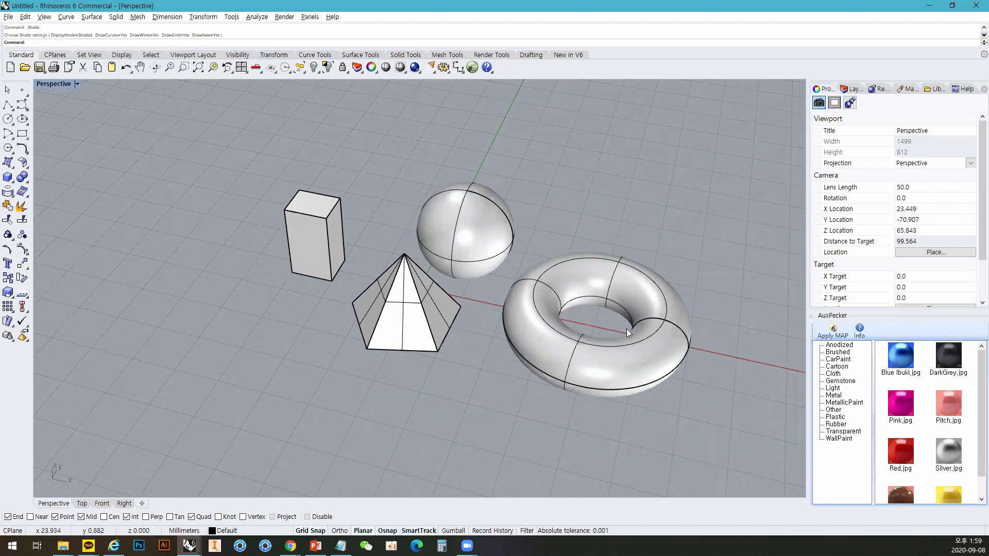
Select the torus, examine its isocurve density settings in the object properties, and clear the selection.
scroll(946, 279, "down", 1)
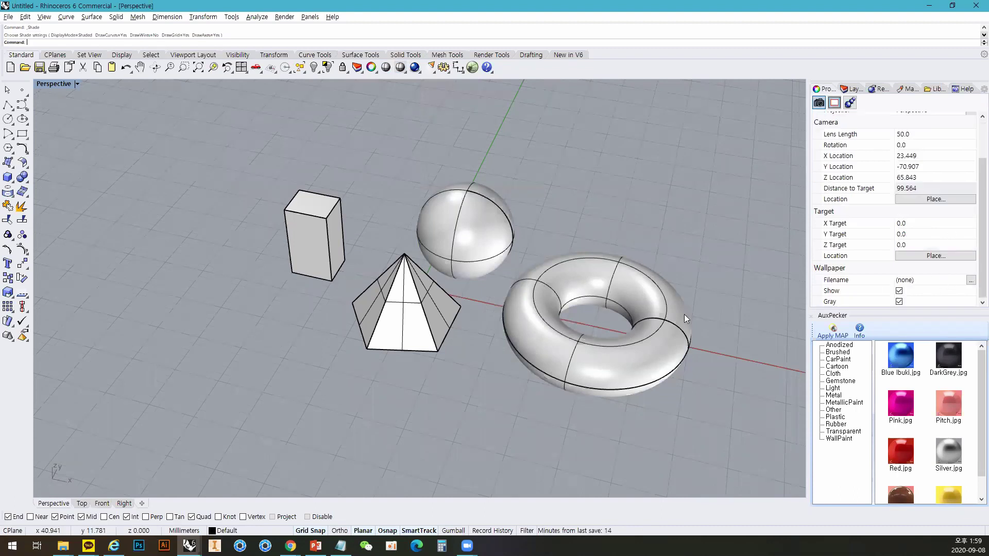
left_click(651, 326)
scroll(846, 262, "down", 1)
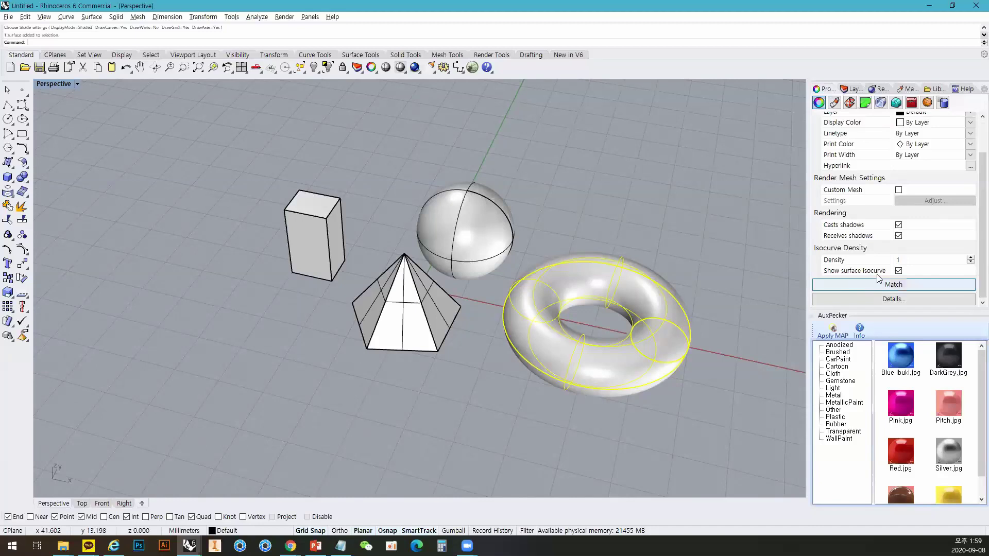
left_click(695, 298)
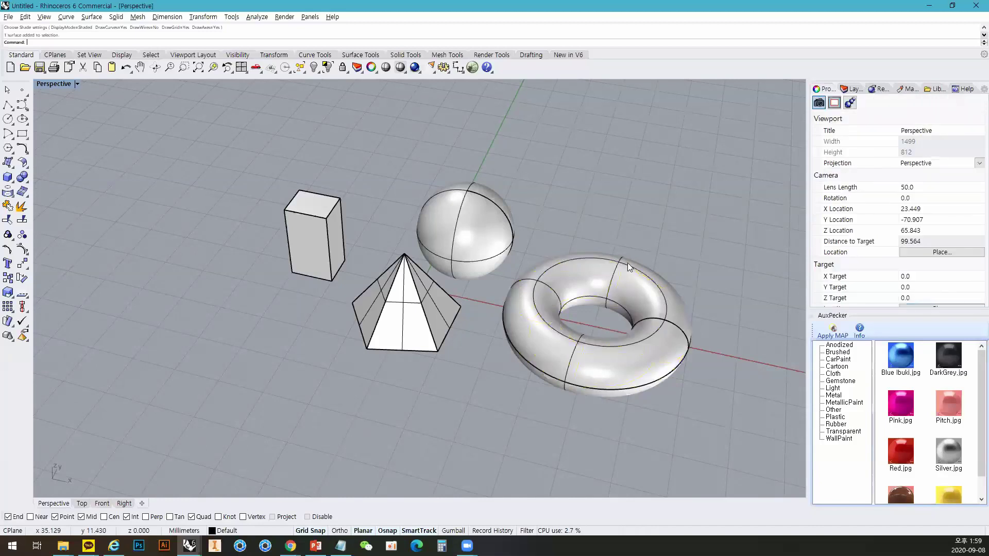
Turn off the torus's surface isocurve display, view it from another angle, and turn the isocurves back on.
left_click(618, 333)
scroll(913, 283, "down", 2)
left_click(899, 282)
left_click(733, 313)
right_click_drag(733, 313, 718, 316)
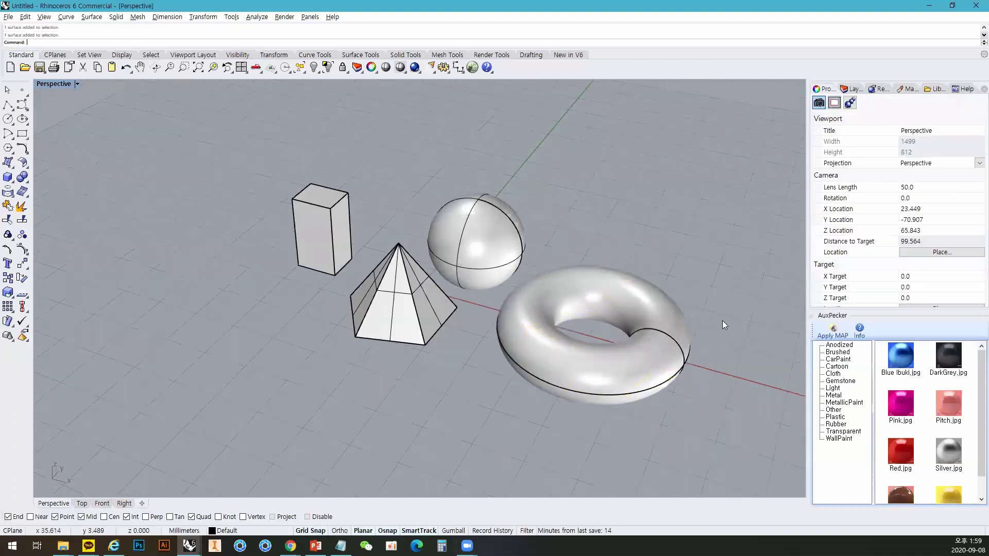
left_click(679, 329)
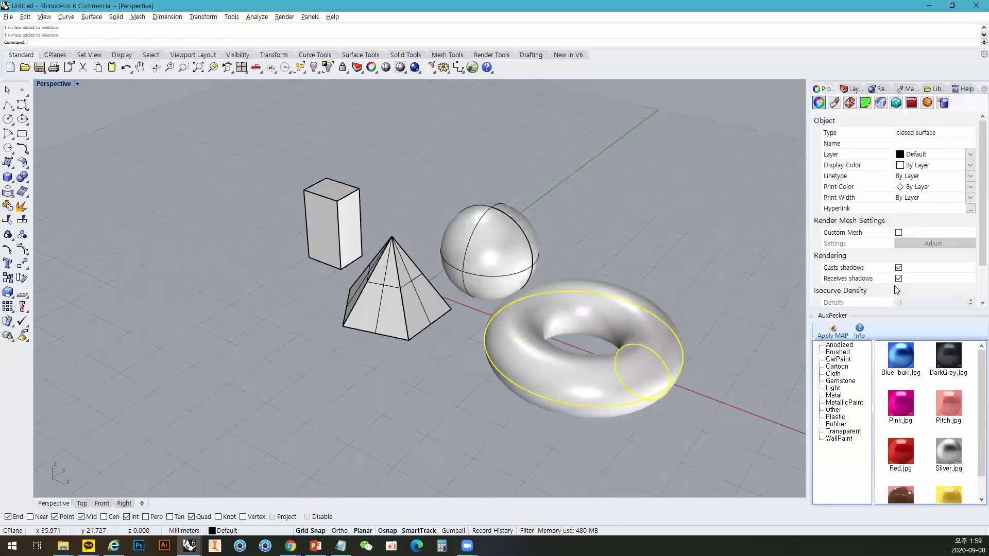
Preview the four solids with the Shade command from several viewing angles and exit the preview.
left_click(385, 67)
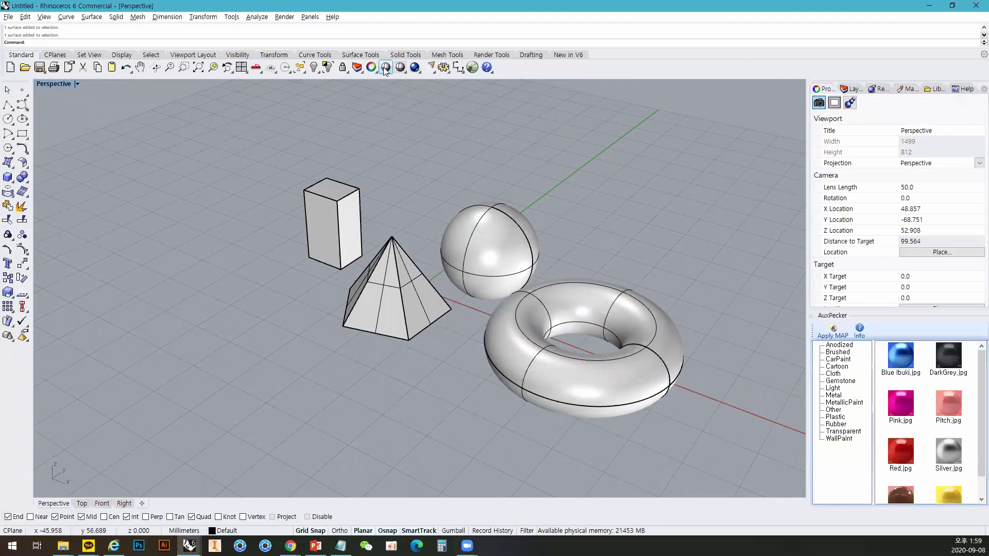
left_click(386, 68)
right_click_drag(627, 212, 513, 294)
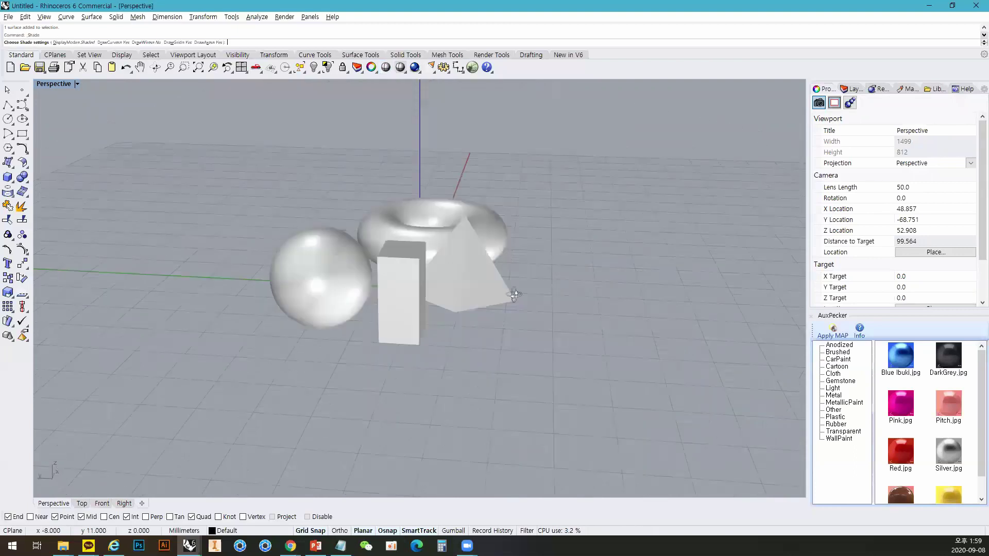
right_click_drag(507, 239, 544, 265)
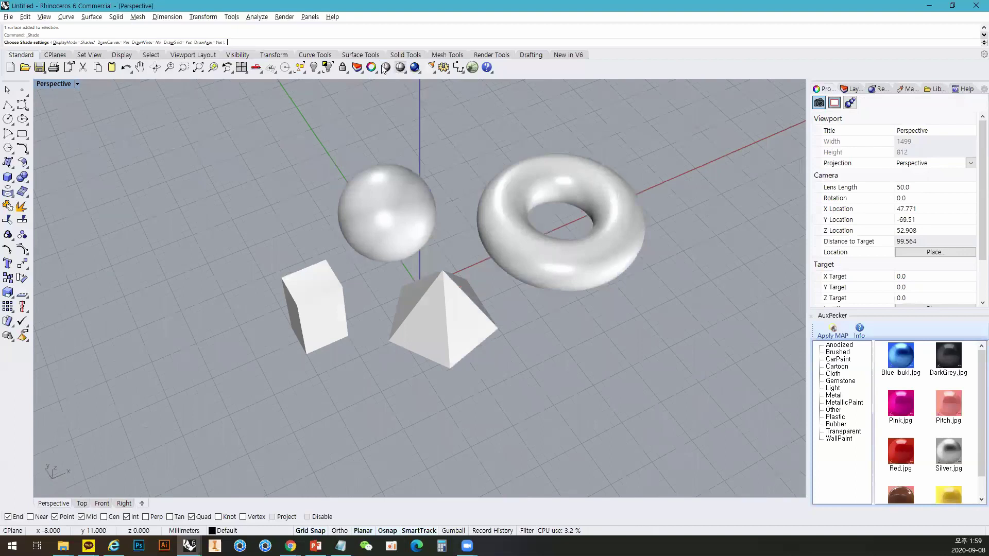
right_click_drag(438, 141, 471, 193)
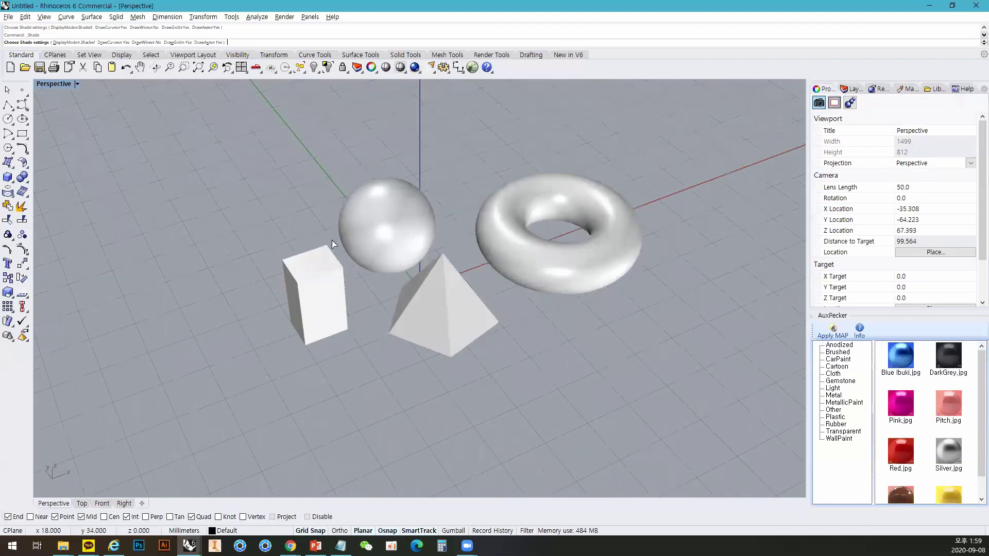
right_click(518, 272)
right_click_drag(518, 272, 550, 256)
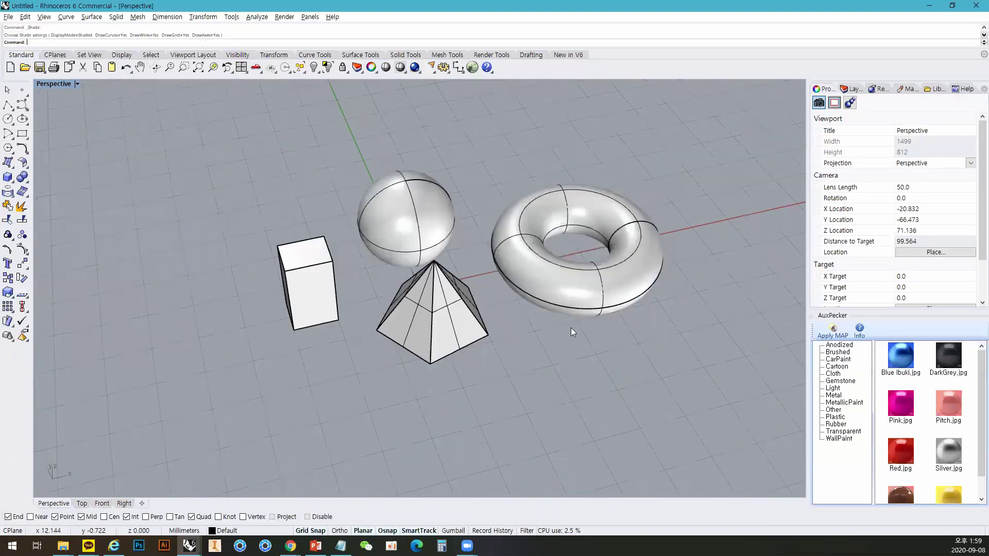
right_click_drag(568, 321, 574, 373)
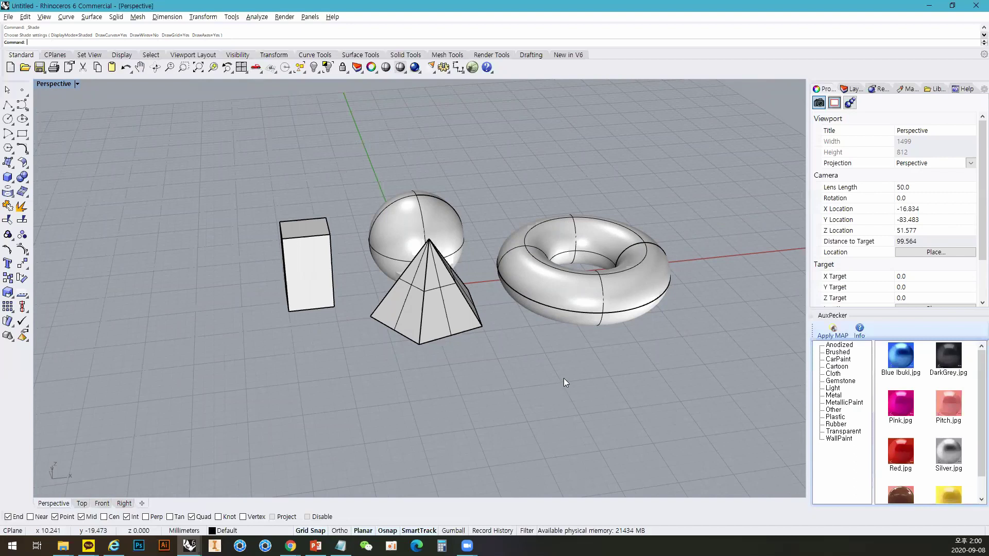
Run the Shade preview once more, orbit around the solids, and exit it.
left_click(385, 68)
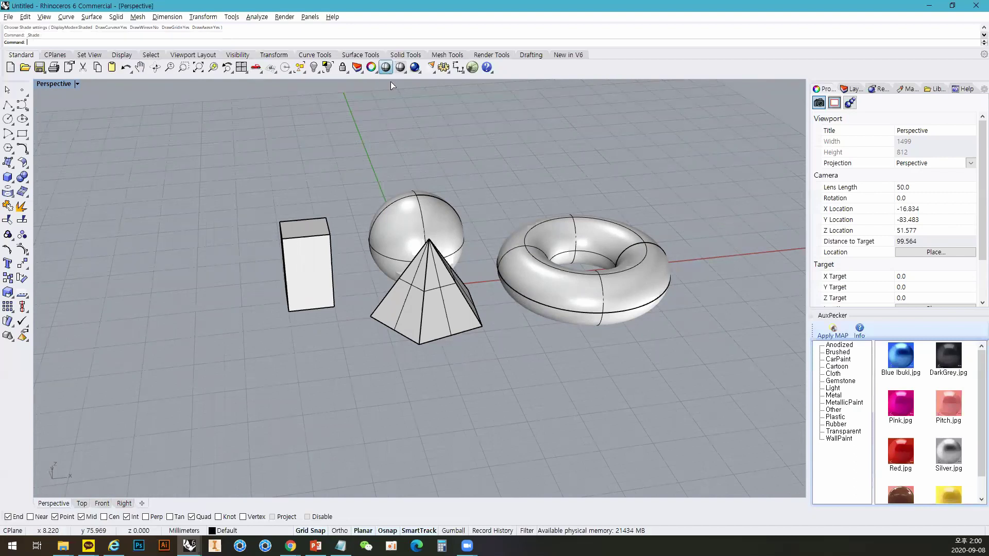
right_click_drag(515, 260, 493, 260)
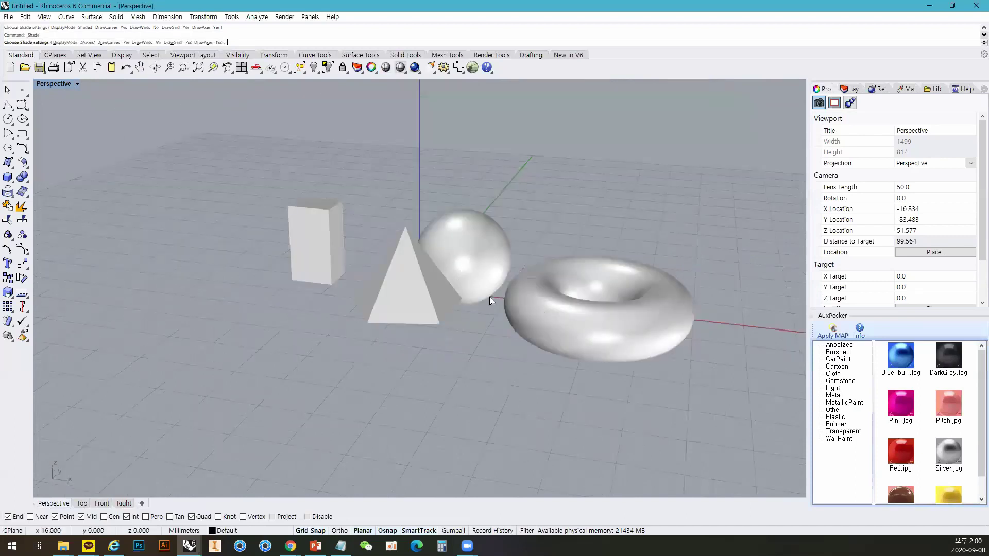
right_click_drag(486, 334, 469, 360)
right_click(468, 360)
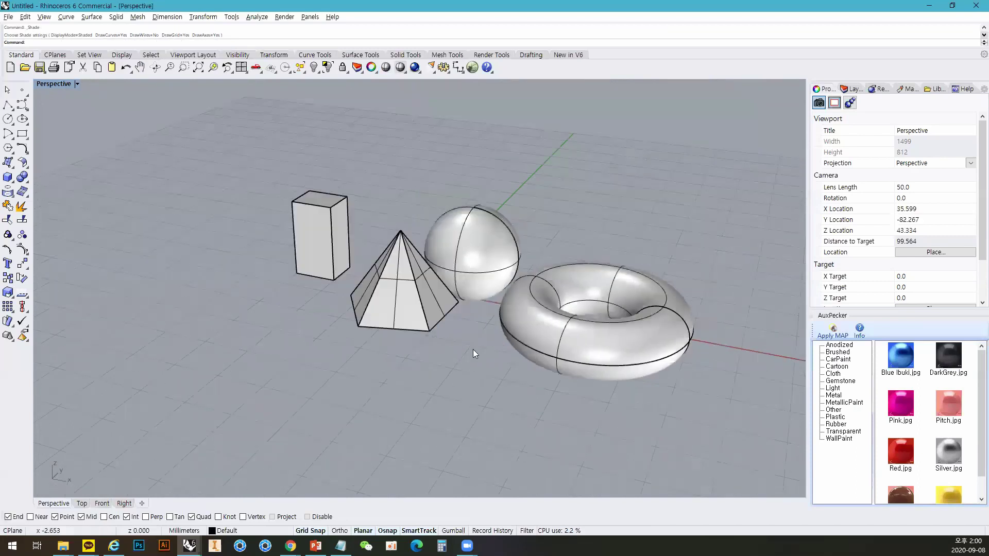
Set the Perspective viewport to Wireframe display and view the solids from several angles.
right_click_drag(431, 157, 343, 263)
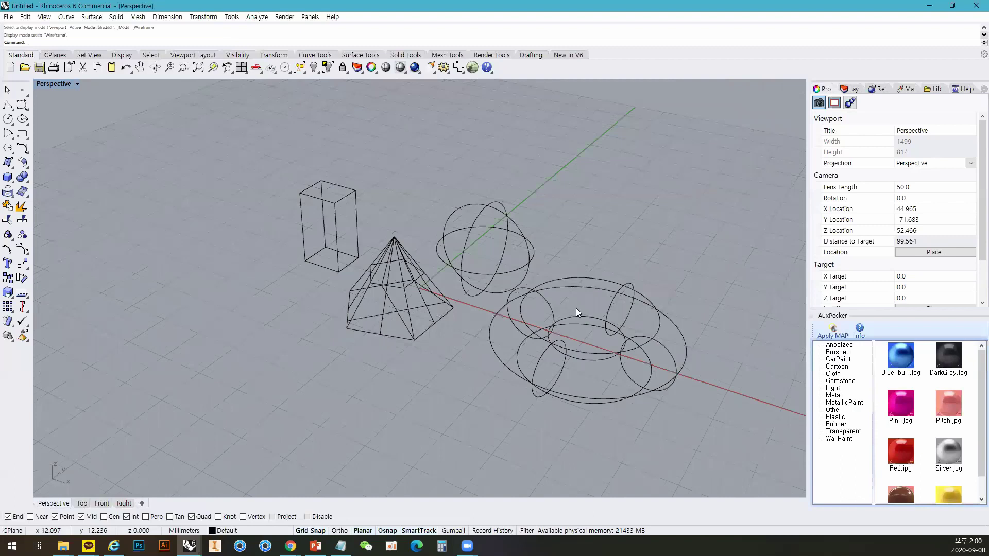
right_click_drag(612, 237, 567, 229)
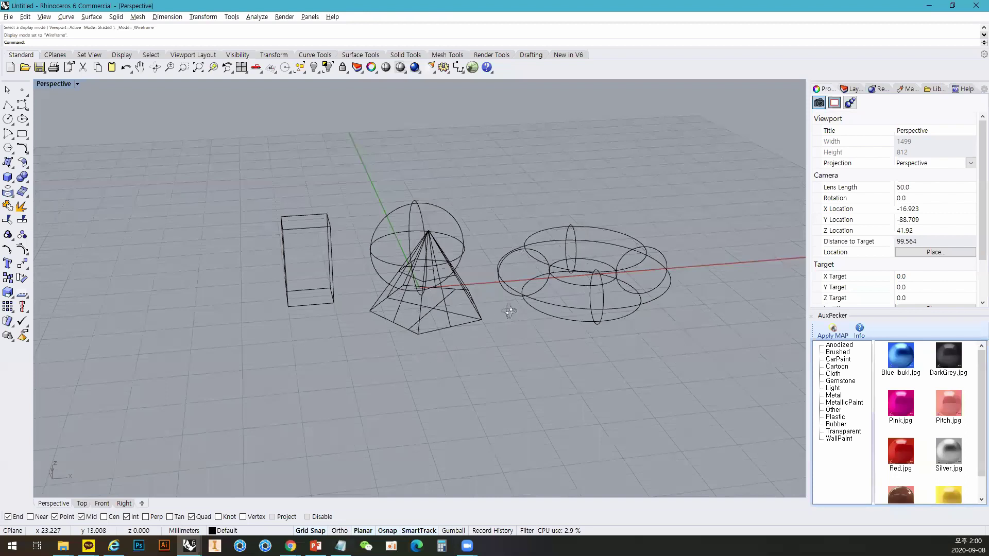
right_click_drag(468, 309, 404, 311)
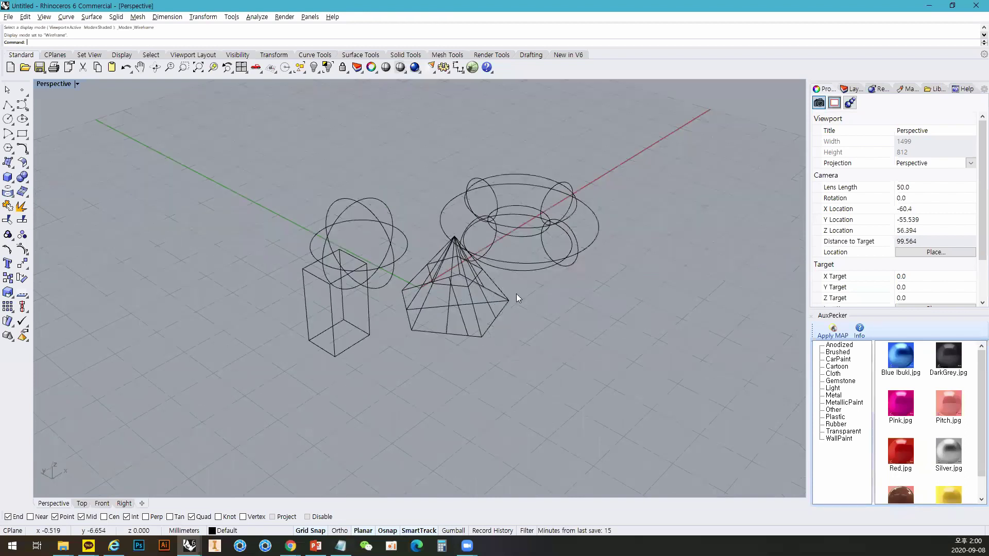
mouse_move(468, 351)
right_mouse_down()
mouse_move(385, 359)
mouse_move(453, 353)
right_mouse_up()
Switch the Perspective viewport to Shaded display, back to Wireframe, and to Shaded again.
left_click(399, 68)
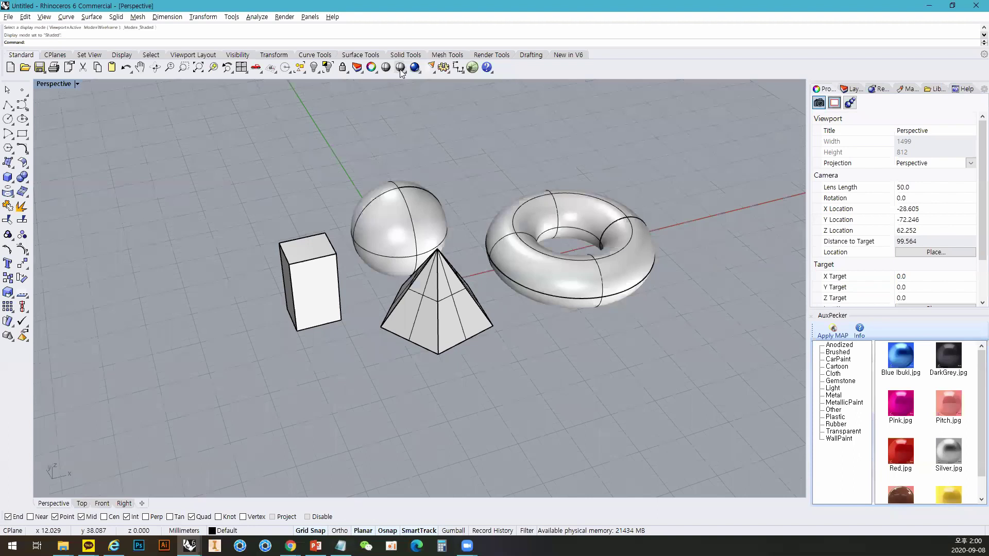
right_click(400, 69)
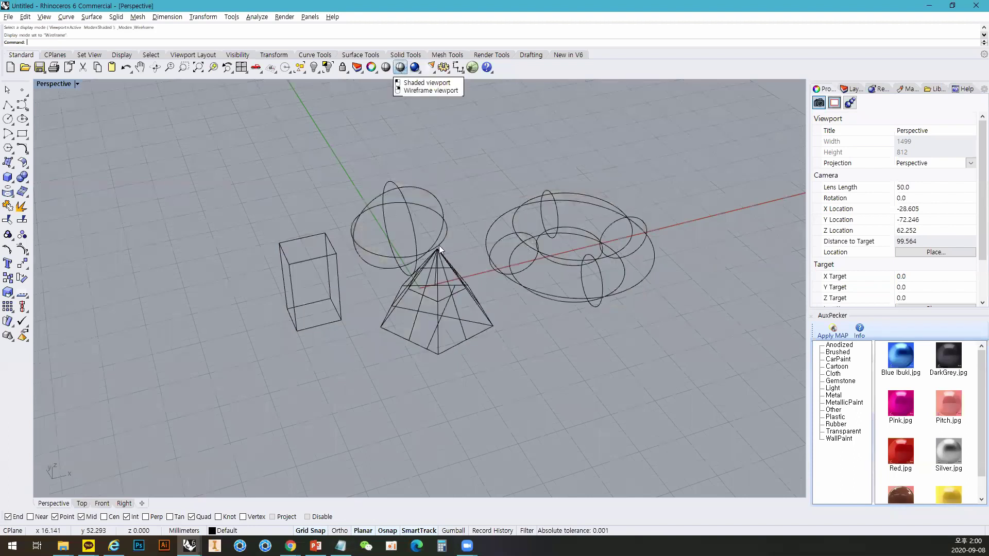
left_click(412, 71)
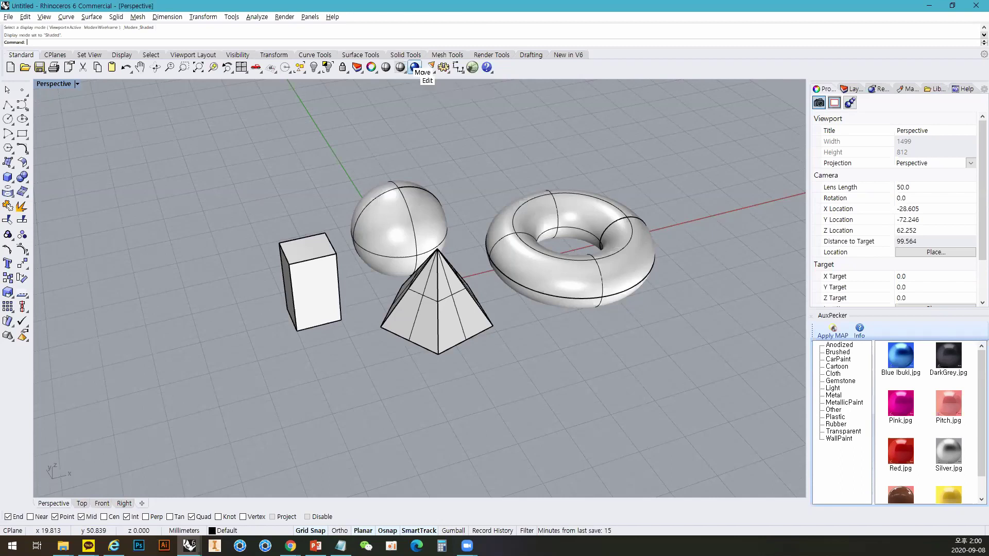
Remove the blue-sphere render icon from the Standard toolbar and confirm the deletion.
left_click_drag(415, 67, 460, 135, "shift")
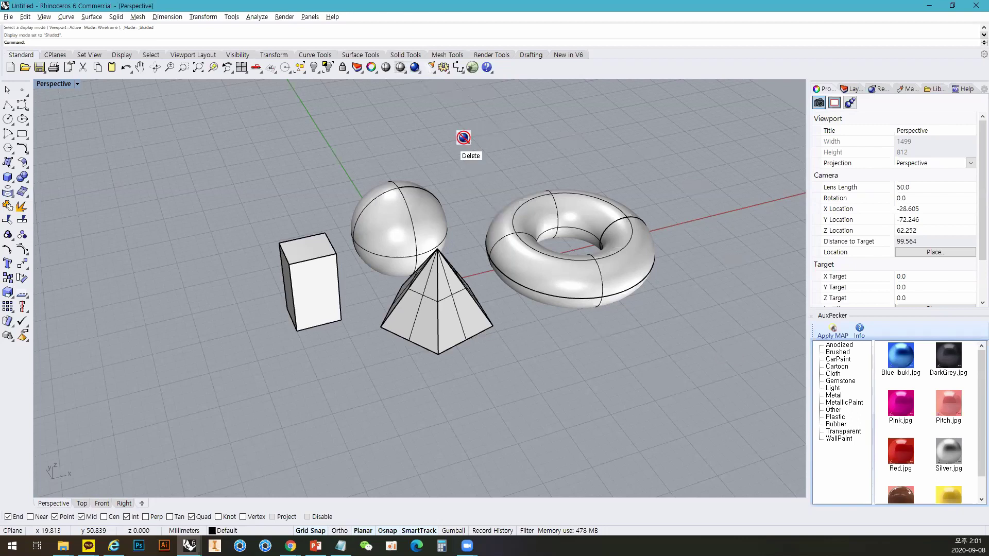
left_click_drag(463, 137, 453, 158, "shift")
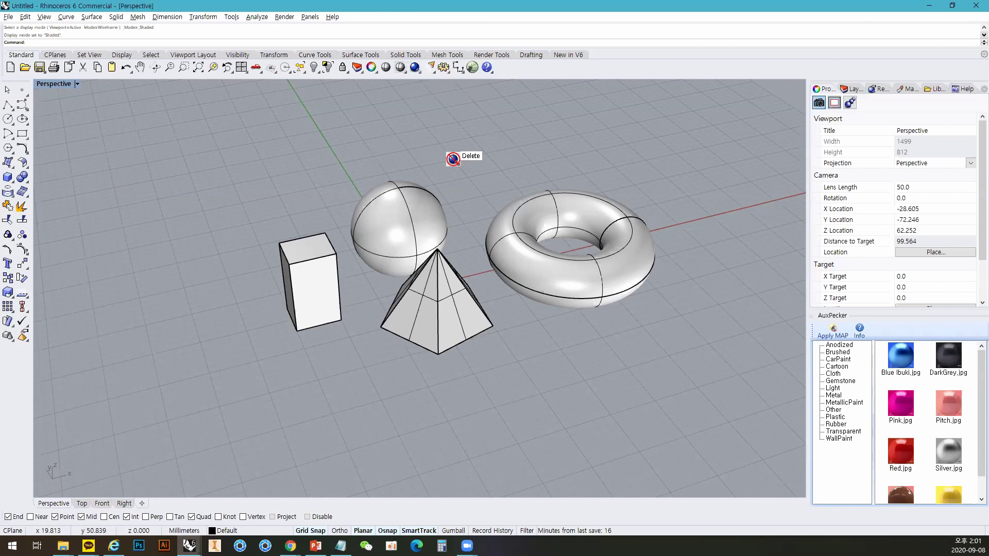
left_click_drag(453, 158, 453, 159, "shift")
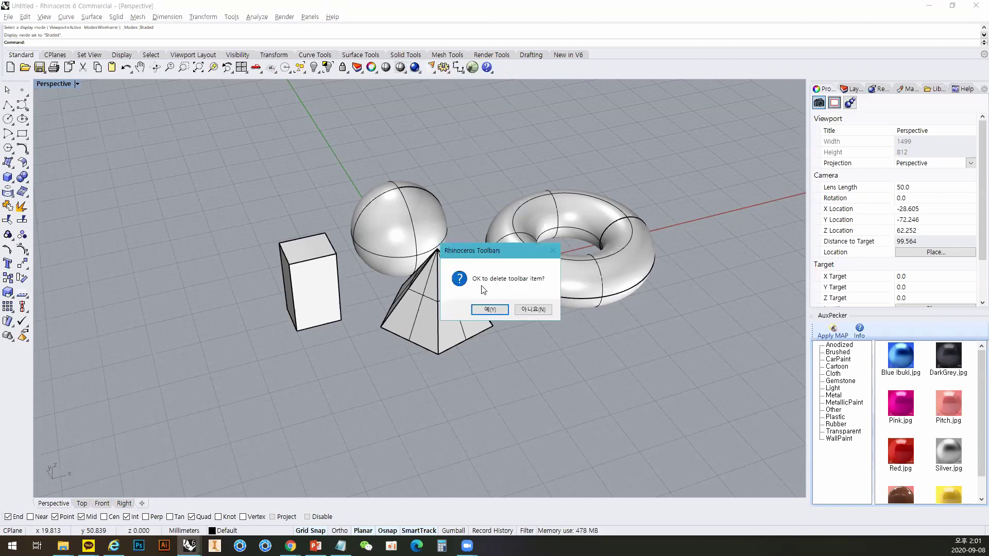
left_click(495, 311)
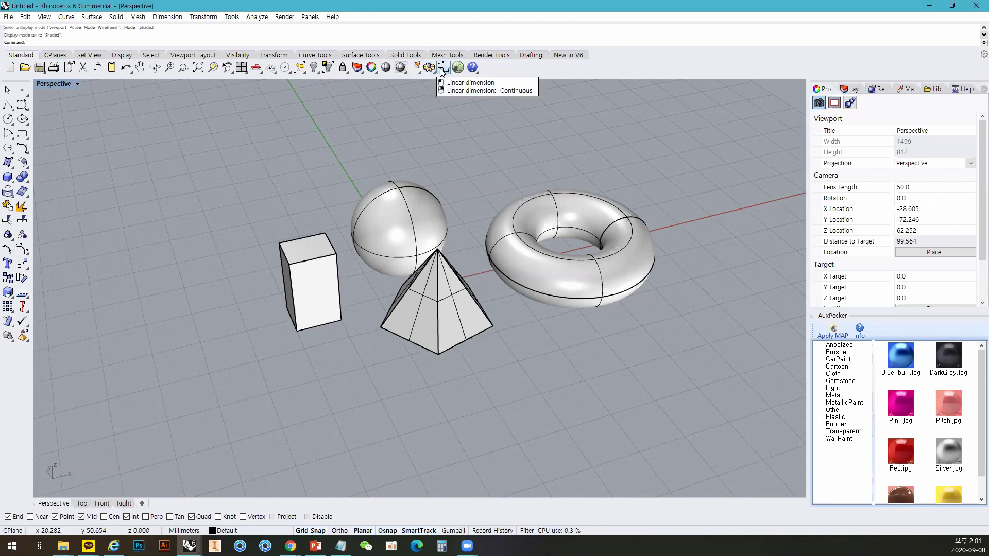
Restore the four-viewport layout, and select the sphere's horizontal linear dimension in the Top viewport.
double_click(51, 84)
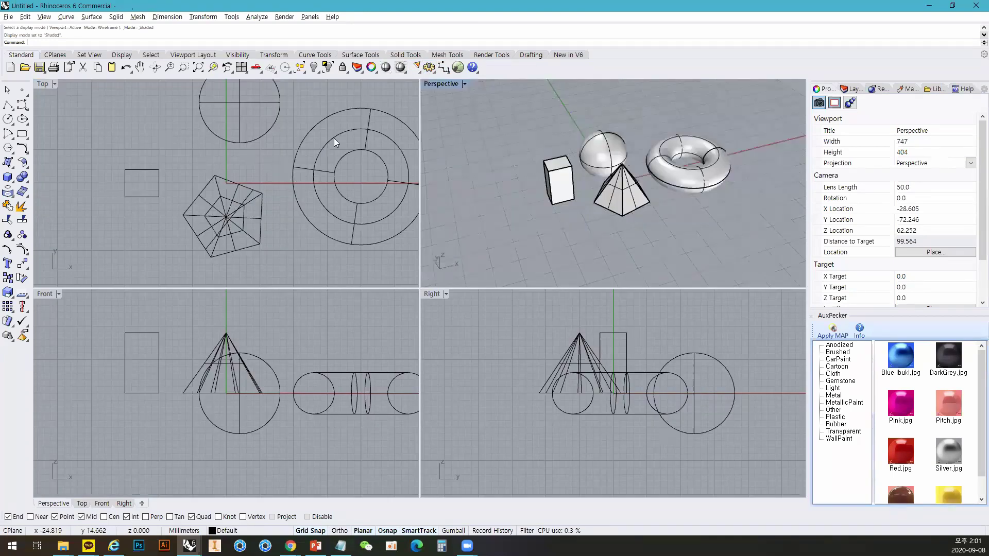
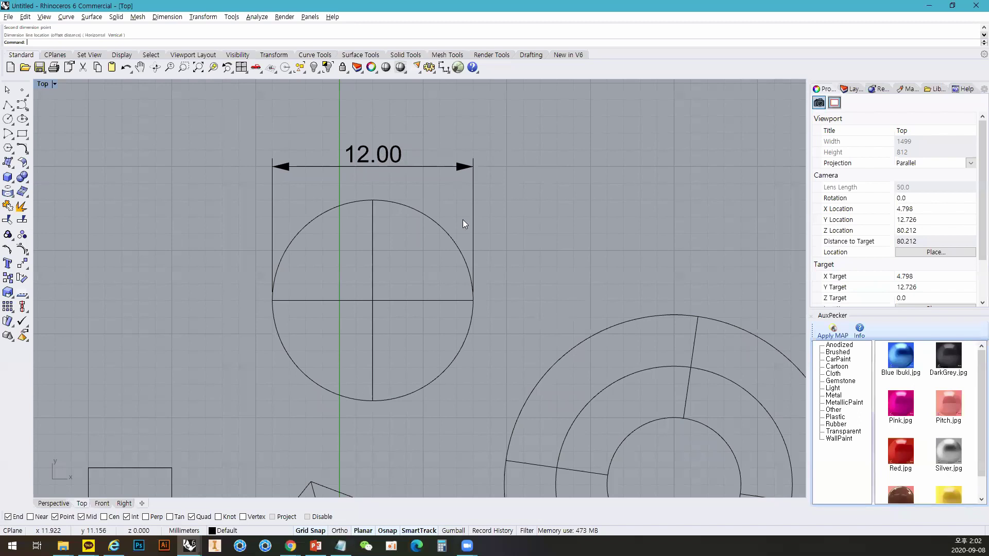
right_click_drag(462, 219, 493, 209)
left_click(469, 156)
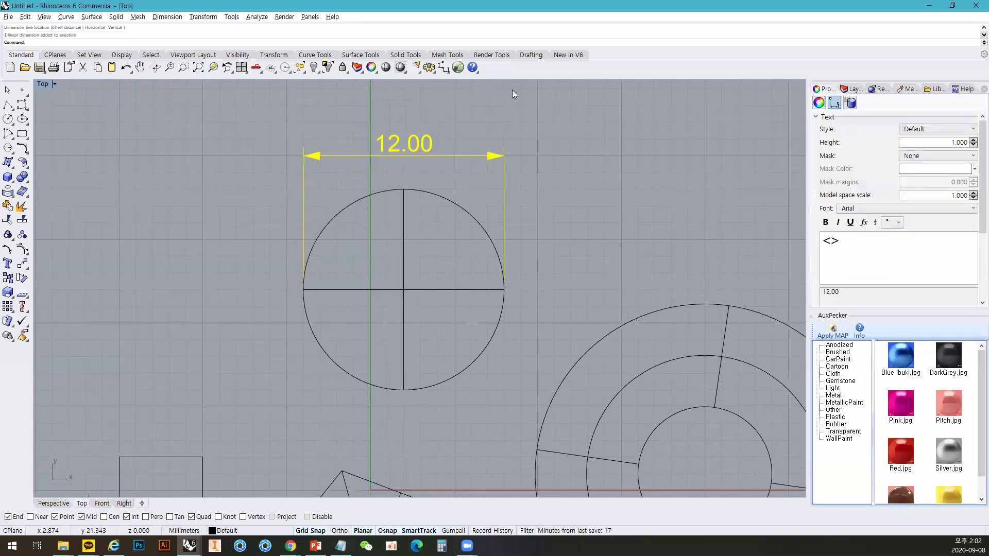
Add a radius dimension to the torus's outer circle in the Top viewport.
left_click(447, 70)
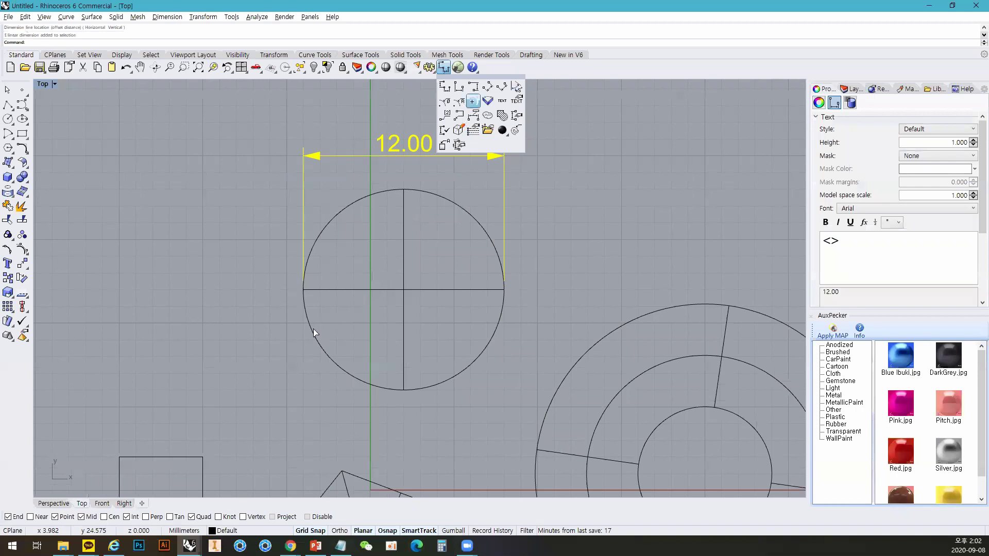
left_click(616, 326)
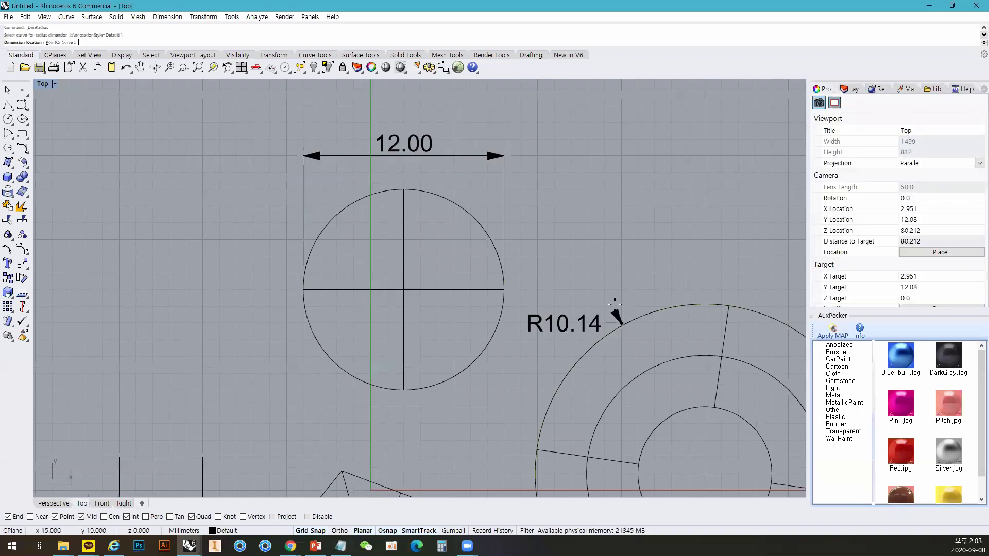
left_click(618, 321)
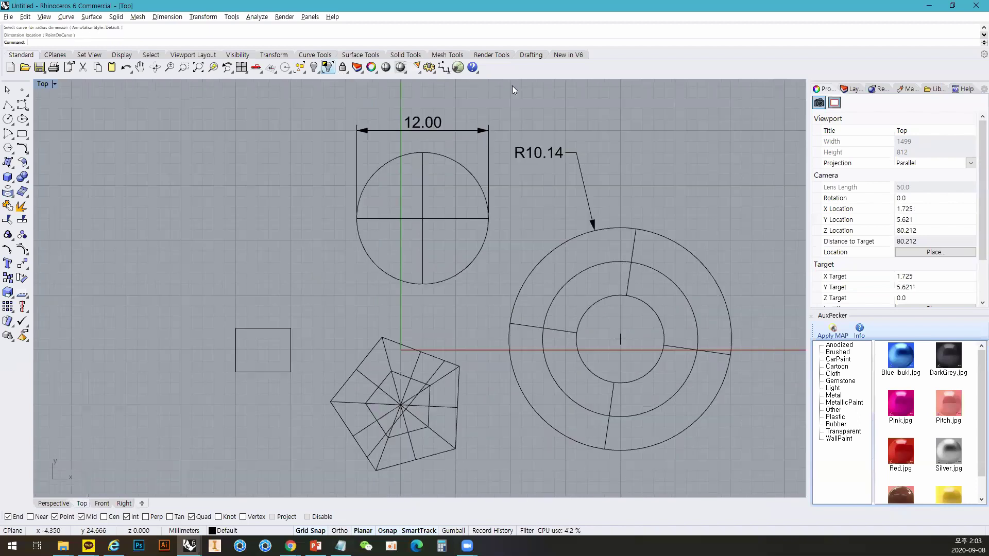
Add an angle dimension between the two base edges meeting at the pyramid's upper corner in the Top viewport.
left_click(371, 358)
left_click(385, 341)
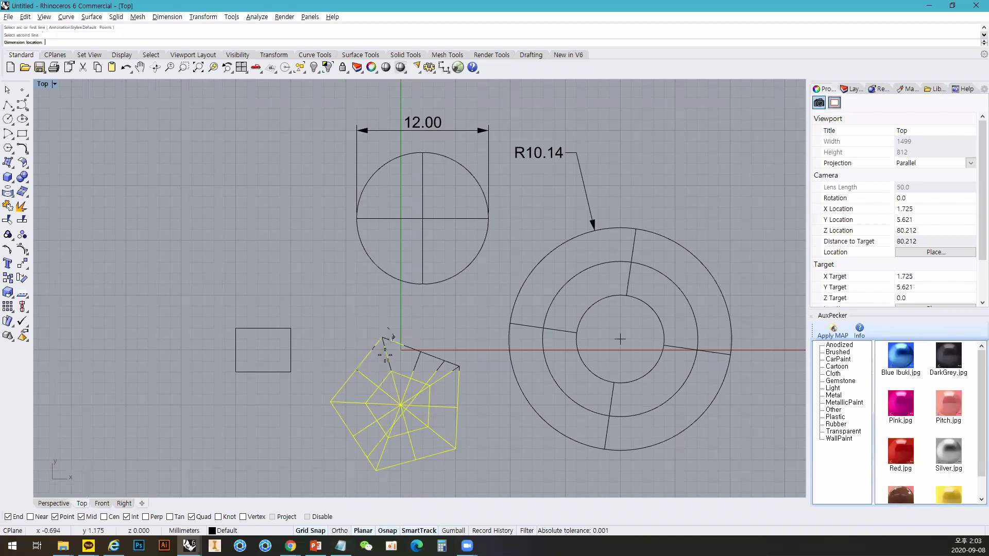
left_click(442, 379)
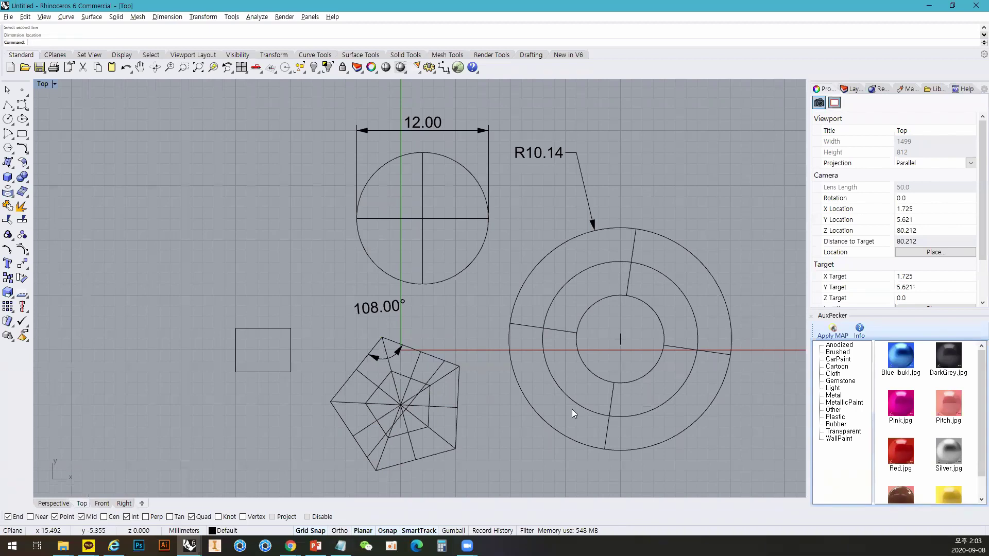
scroll(573, 409, "down", 2)
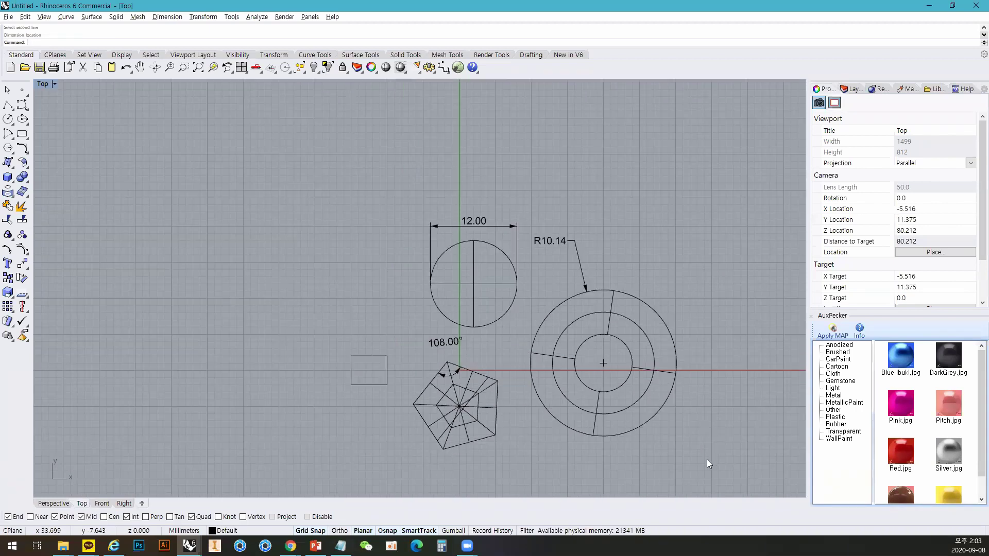
Launch Grasshopper and close its getting-started tutorial browser.
left_click(459, 68)
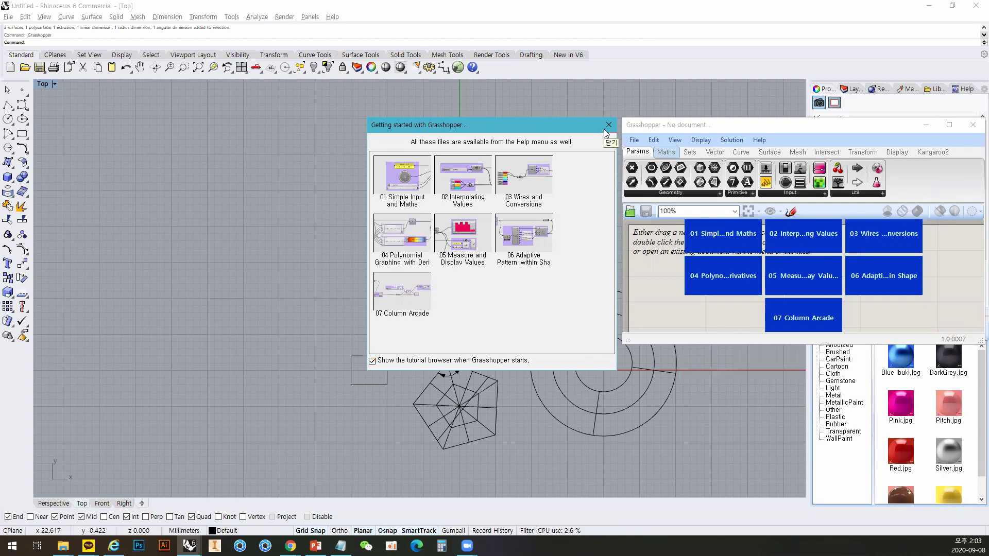
left_click(608, 125)
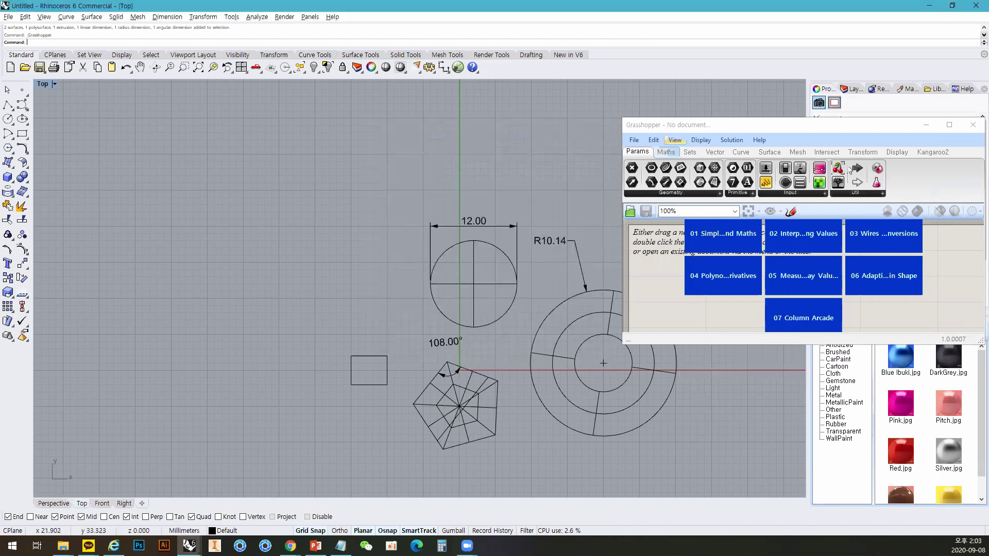
Close the Grasshopper window and delete all objects and dimensions from the Top viewport.
left_click(973, 125)
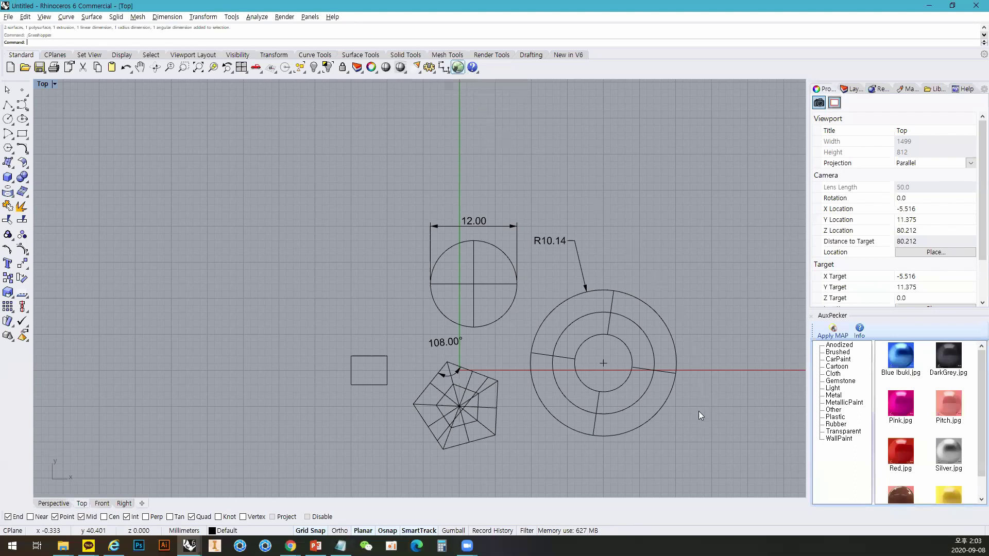
left_click_drag(703, 480, 265, 182)
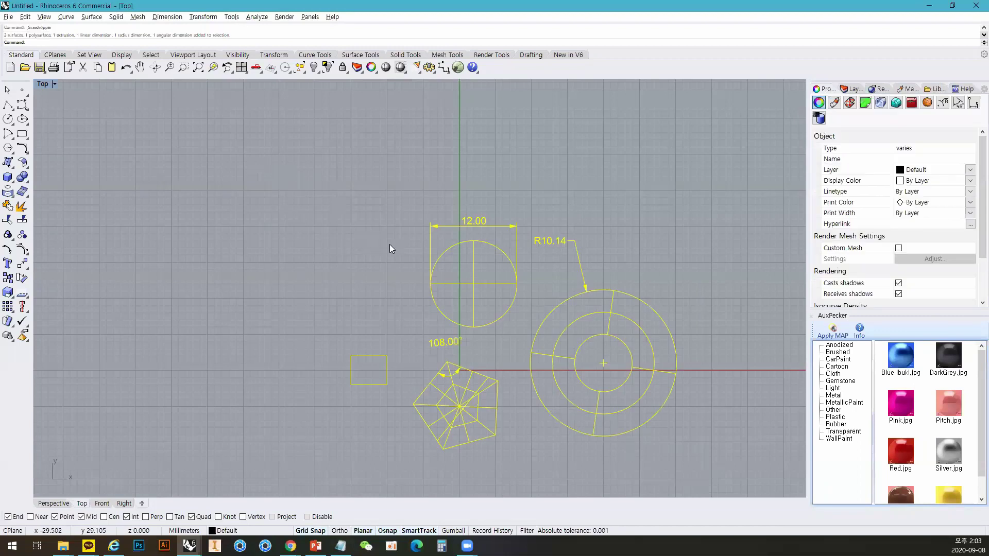
key("Delete")
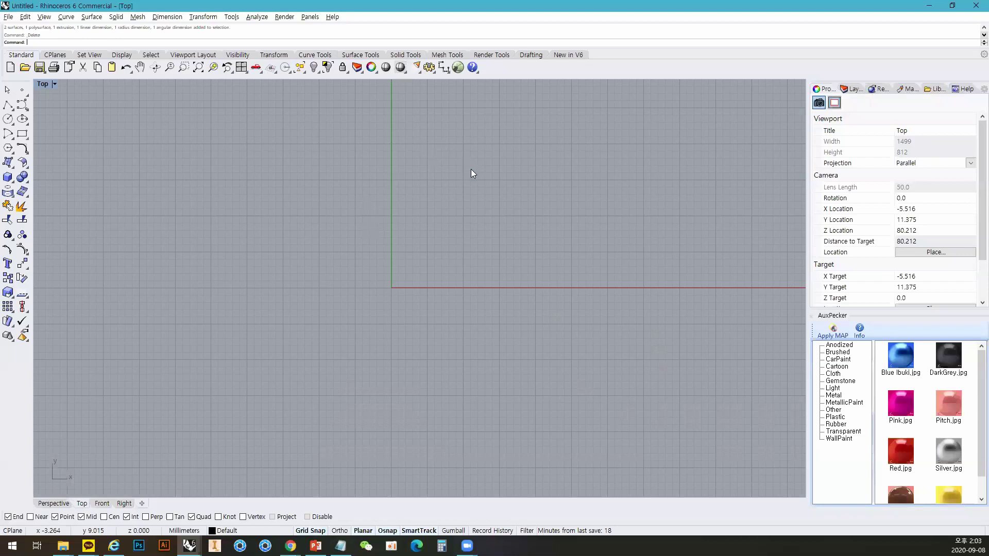
Open the alias settings in the program options and delete every existing command alias.
left_click(429, 68)
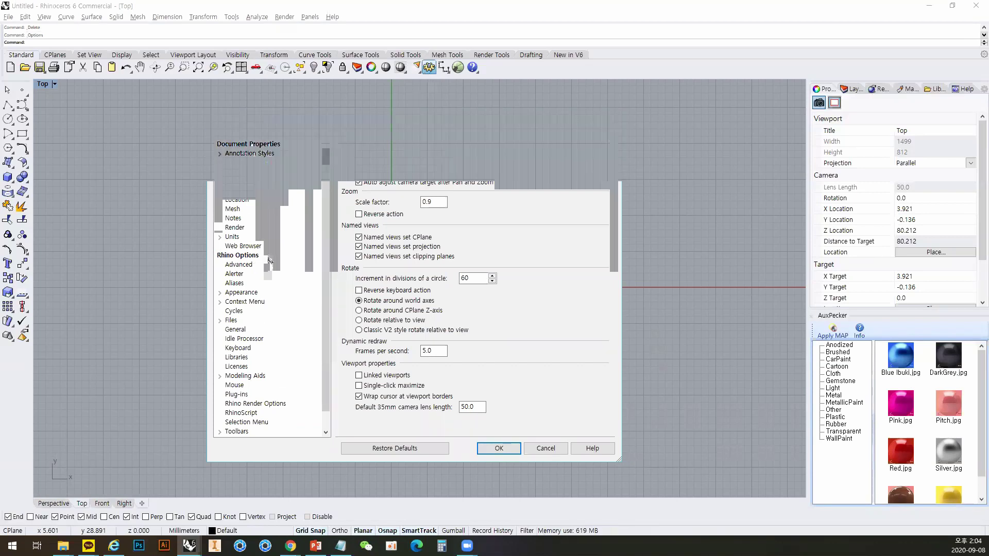
left_click(231, 256)
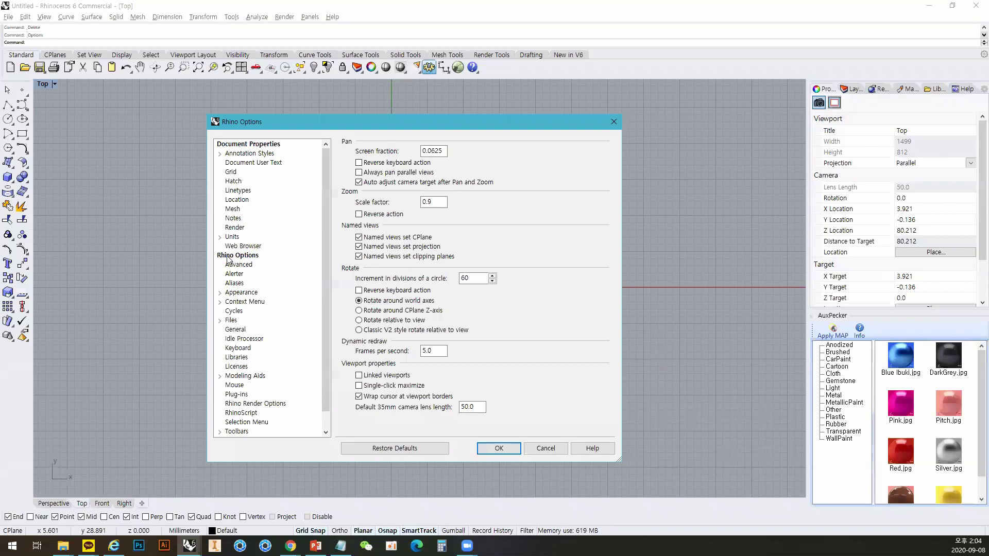
left_click(234, 285)
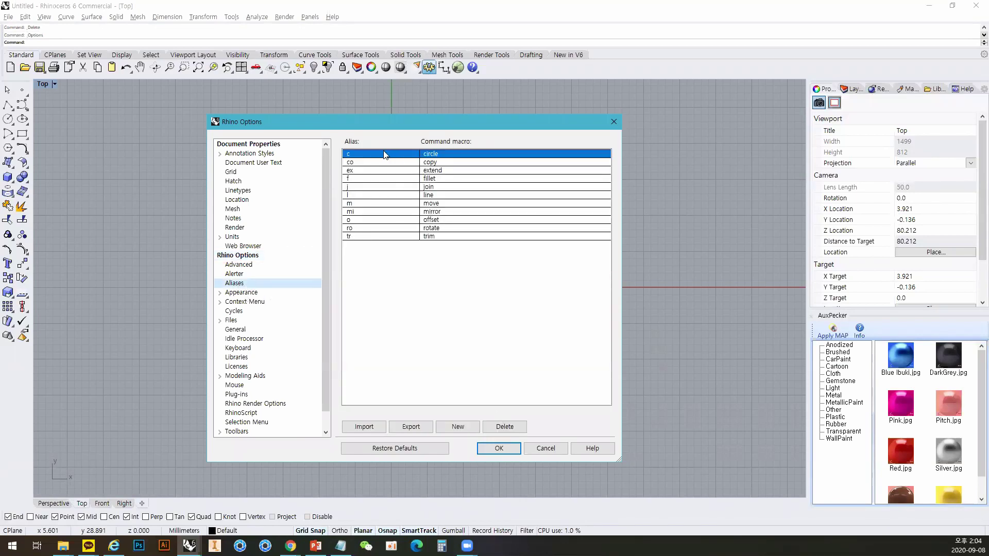
double_click(505, 427)
left_click(505, 427)
double_click(504, 427)
double_click(504, 427)
left_click(504, 427)
double_click(504, 427)
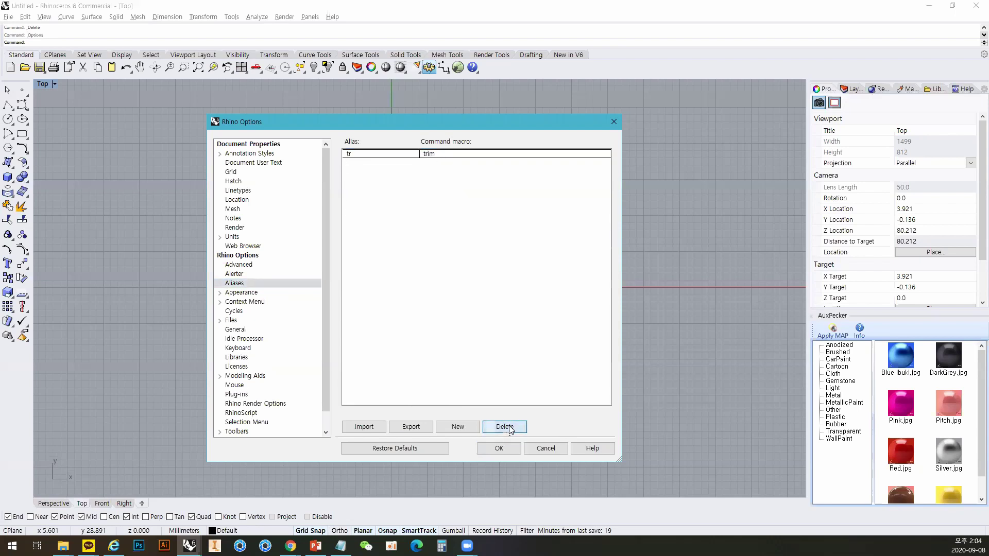
left_click(515, 153)
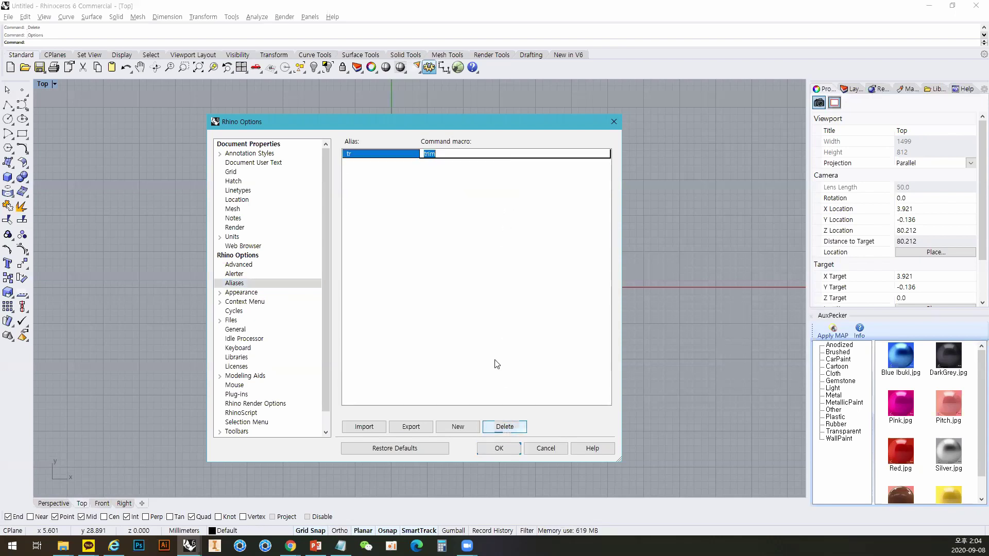
left_click(500, 427)
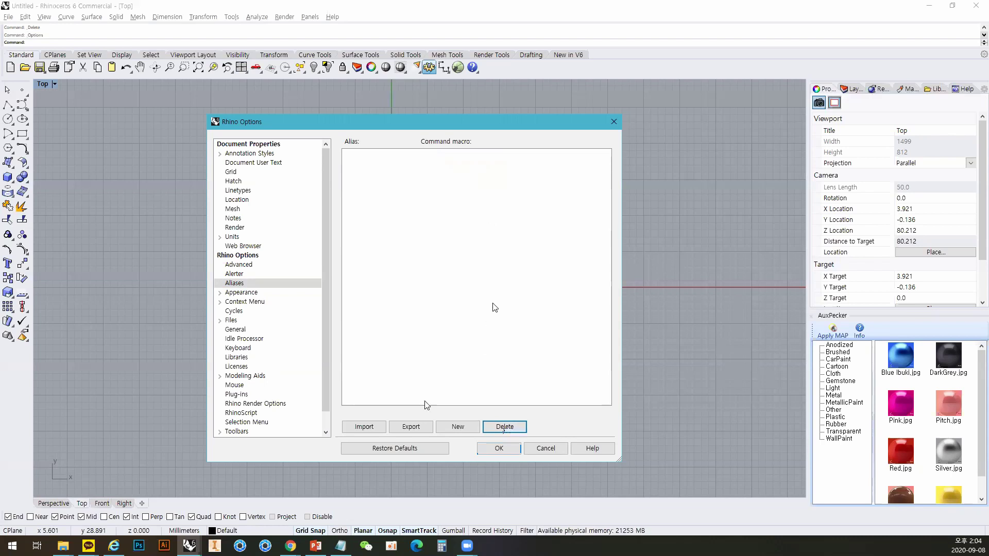
Add eleven blank entries to the command alias list.
double_click(449, 427)
double_click(449, 427)
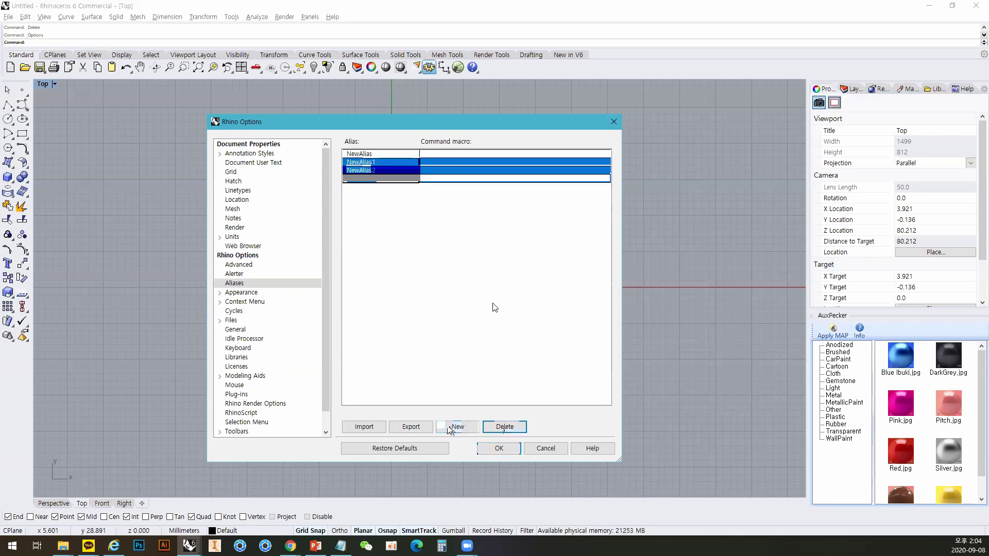
left_click(448, 427)
left_click(448, 428)
left_click(448, 428)
left_click(448, 428)
left_click(448, 428)
left_click(448, 428)
left_click(448, 427)
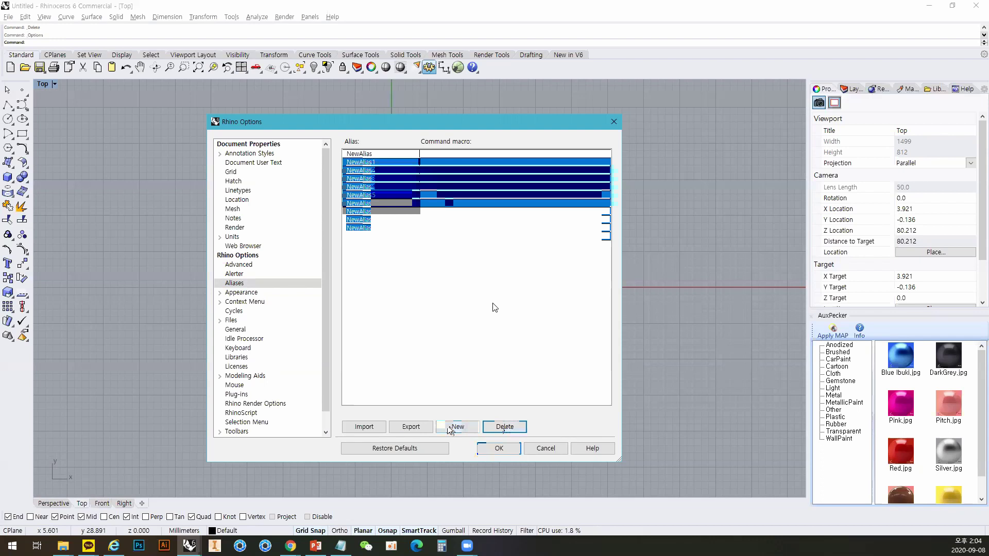
left_click(449, 428)
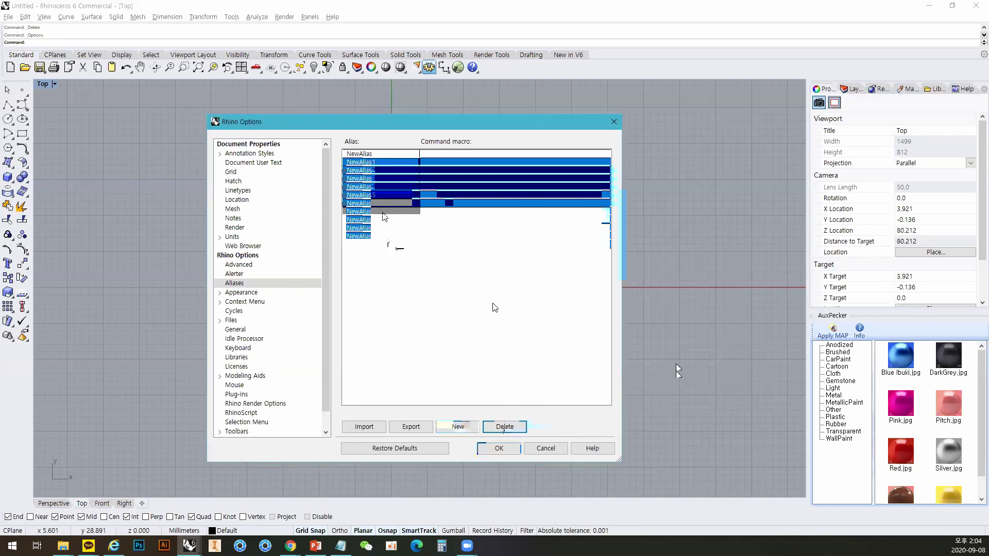
left_click(500, 427)
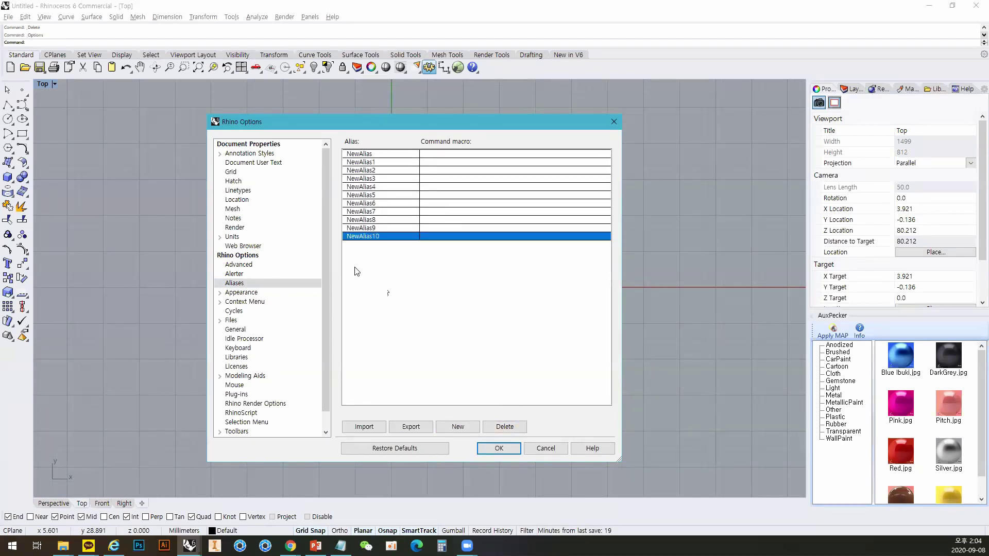
Define the first two aliases as c for circle and co for copy.
double_click(379, 154)
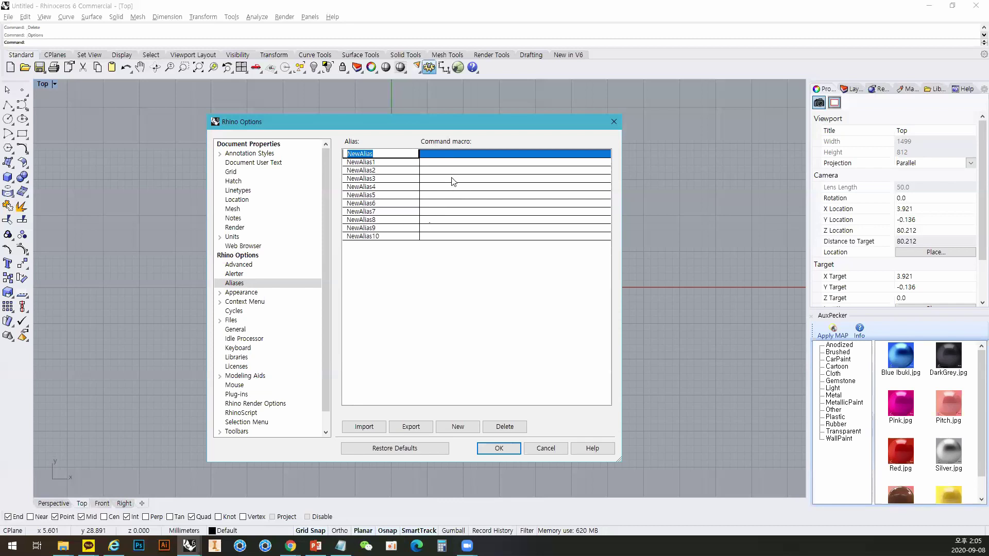
type("c")
key("Tab")
type("circle")
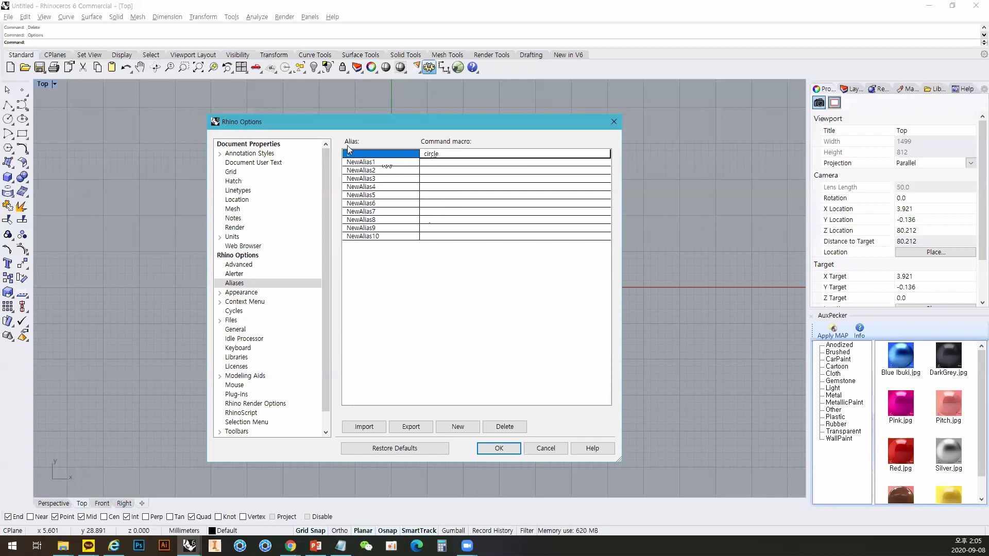
left_click(391, 162)
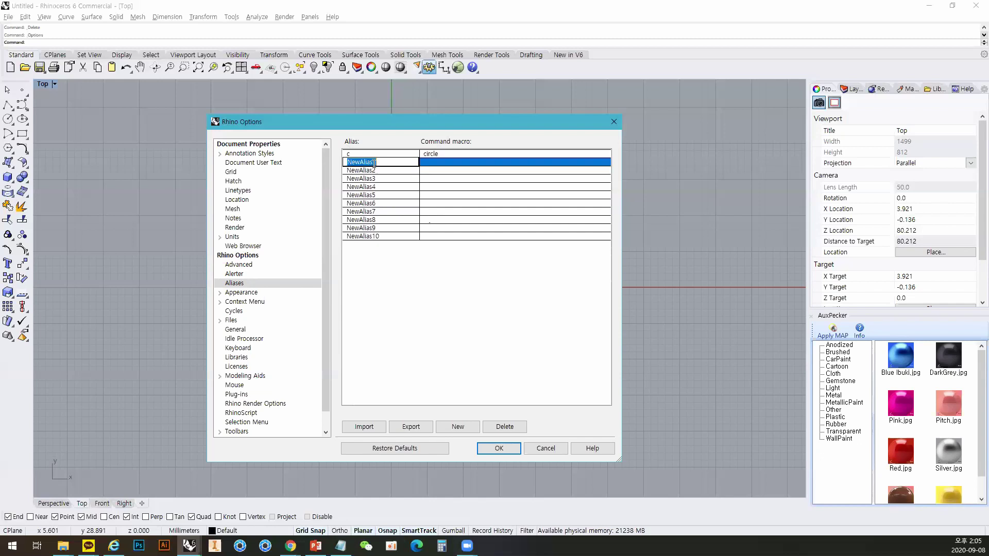
type("co")
left_click(442, 161)
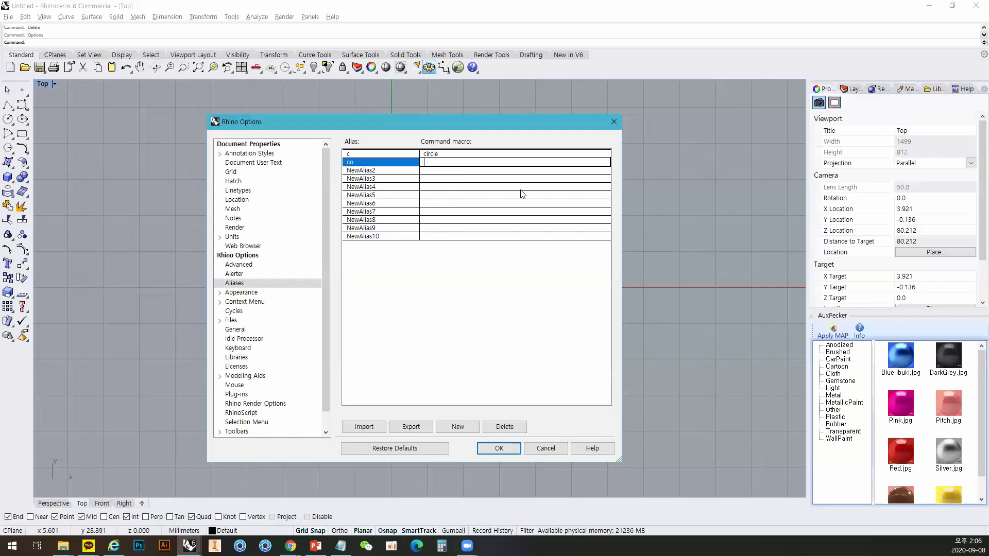
type("copy")
Define the next two aliases as ex for extend and f for fillet.
left_click(350, 170)
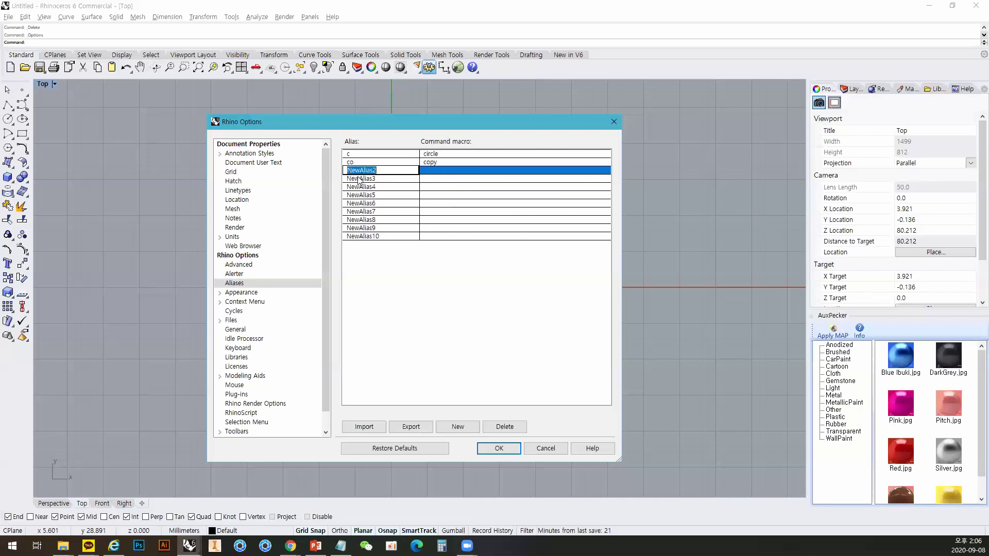
type("x")
type("extend")
double_click(434, 171)
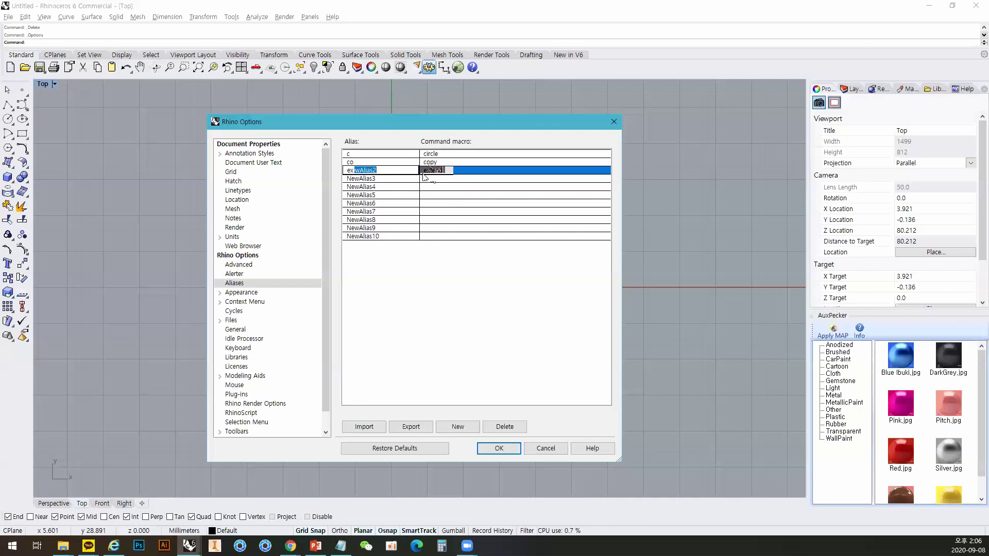
double_click(394, 182)
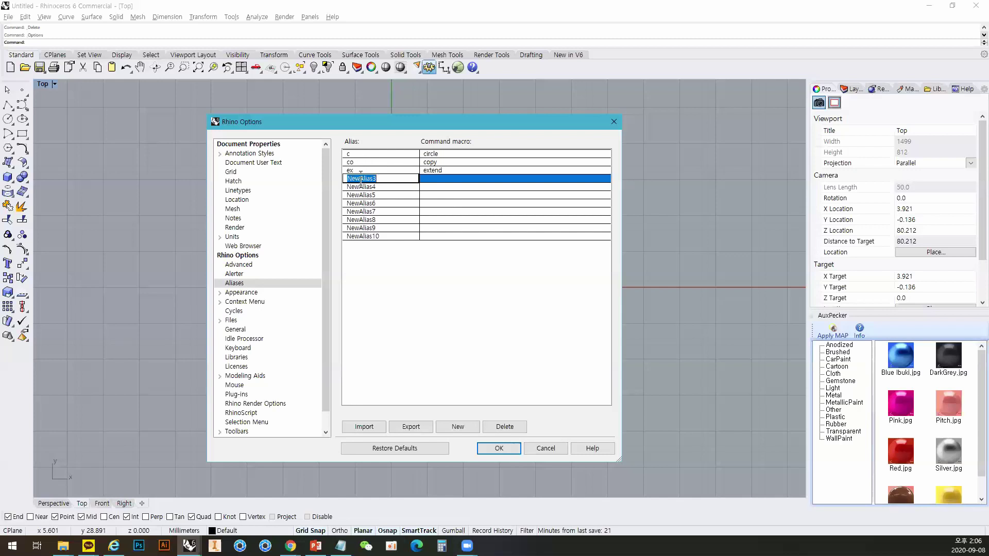
type("f")
key("Return")
left_click(431, 178)
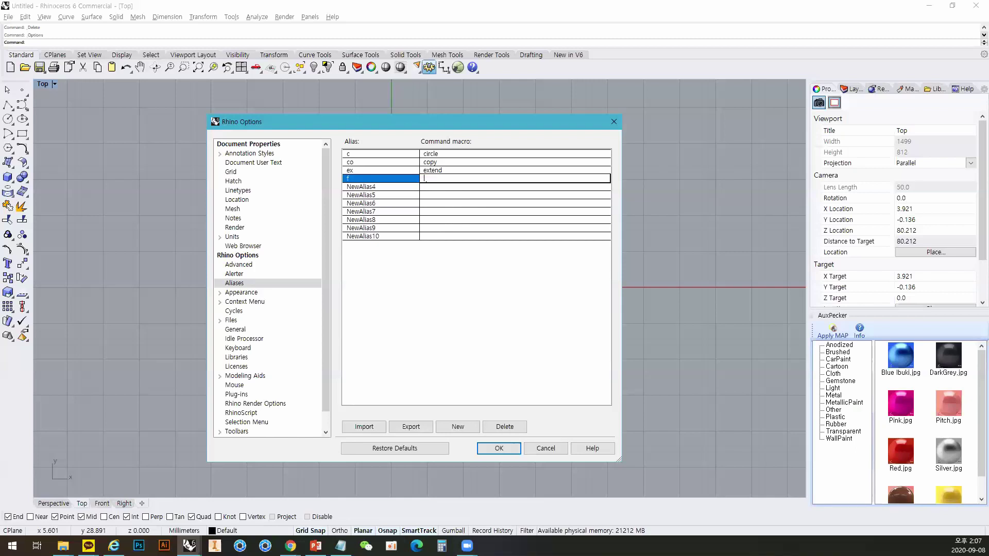
type("fillet")
Define the aliases j for join, l for line, m for move and mi for mirror.
left_click(375, 187)
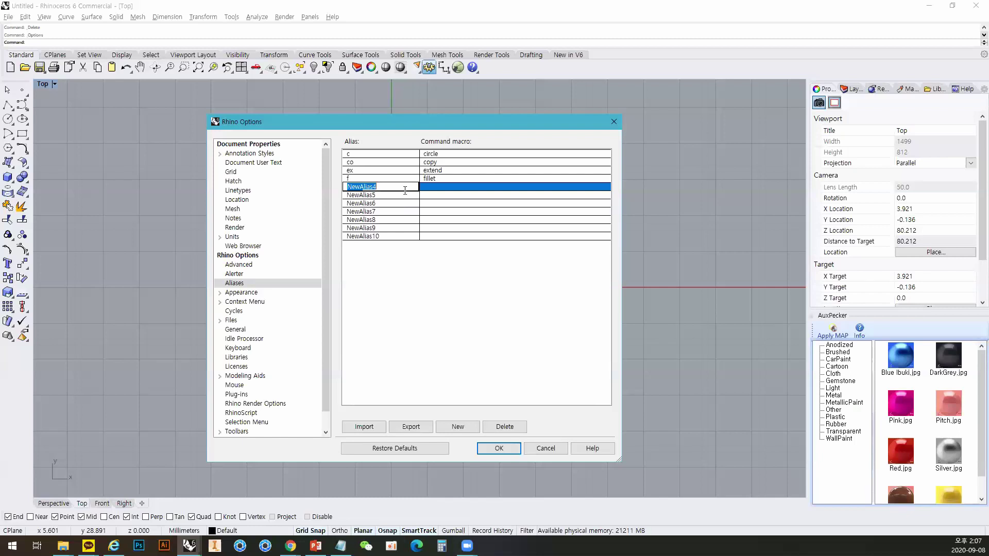
type("i")
left_click(443, 190)
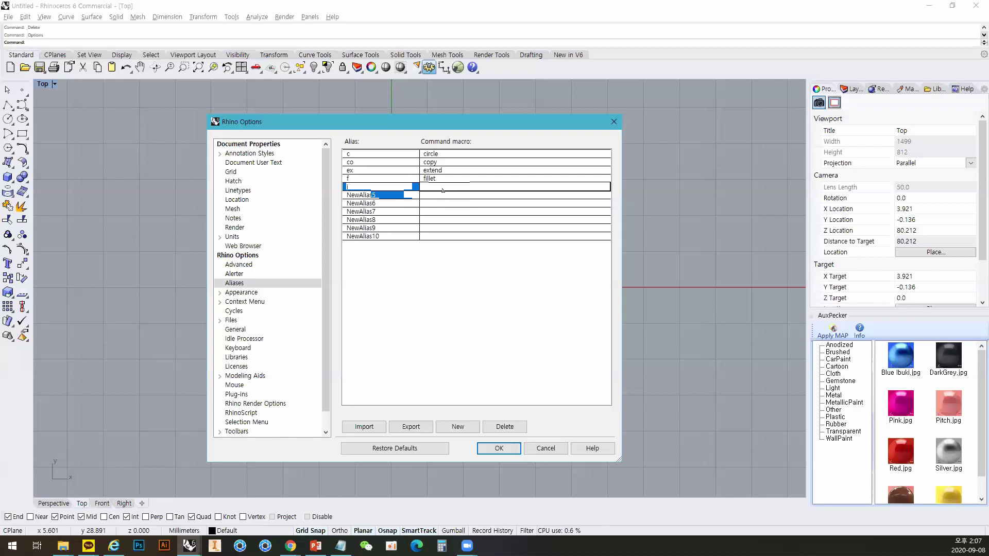
type("join")
left_click(390, 195)
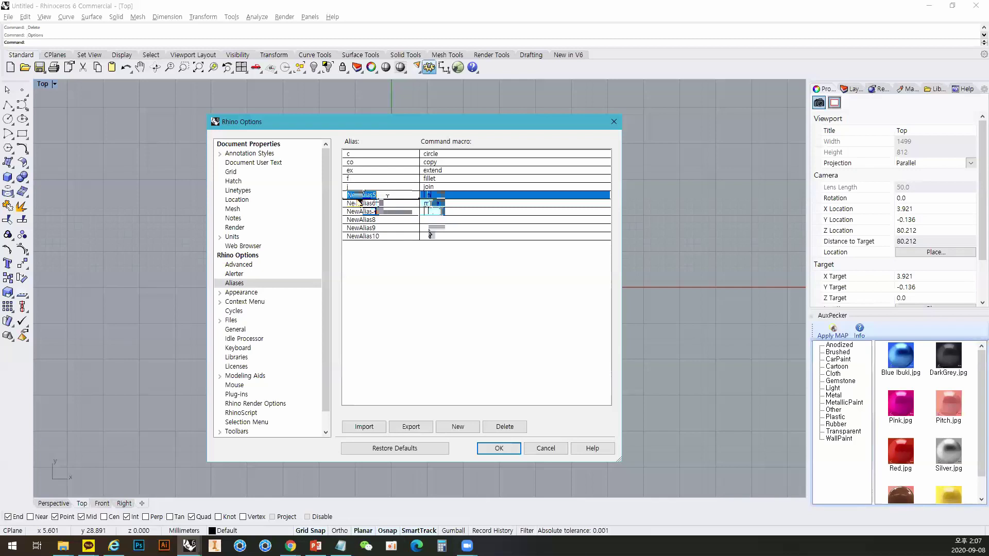
type("m")
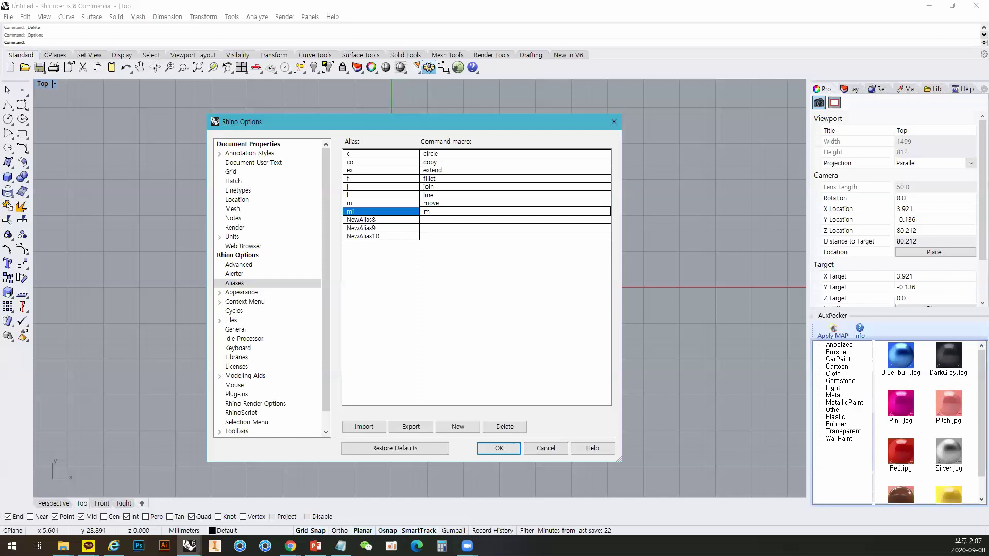
type("irror")
Define the aliases o for offset and ro for rotate.
left_click(373, 221)
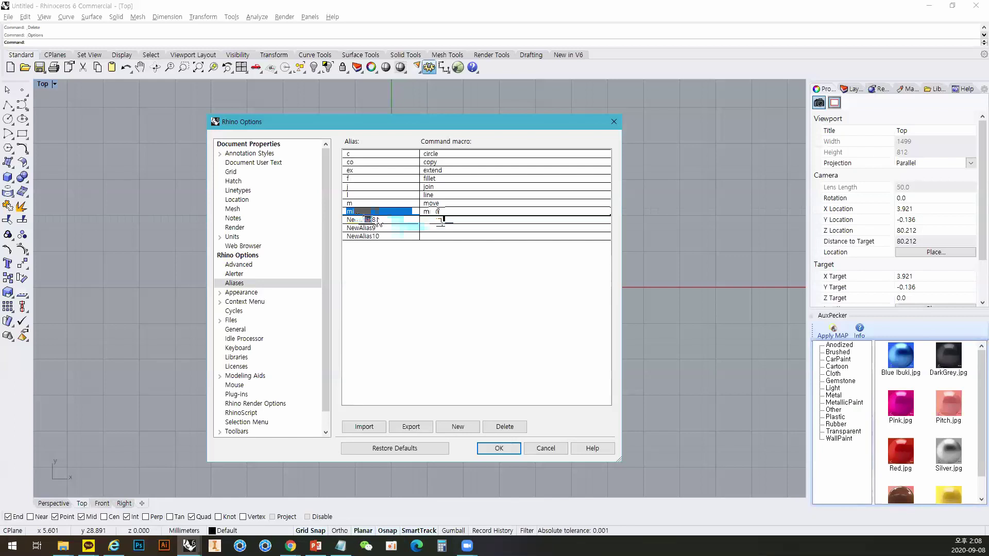
left_click(441, 221)
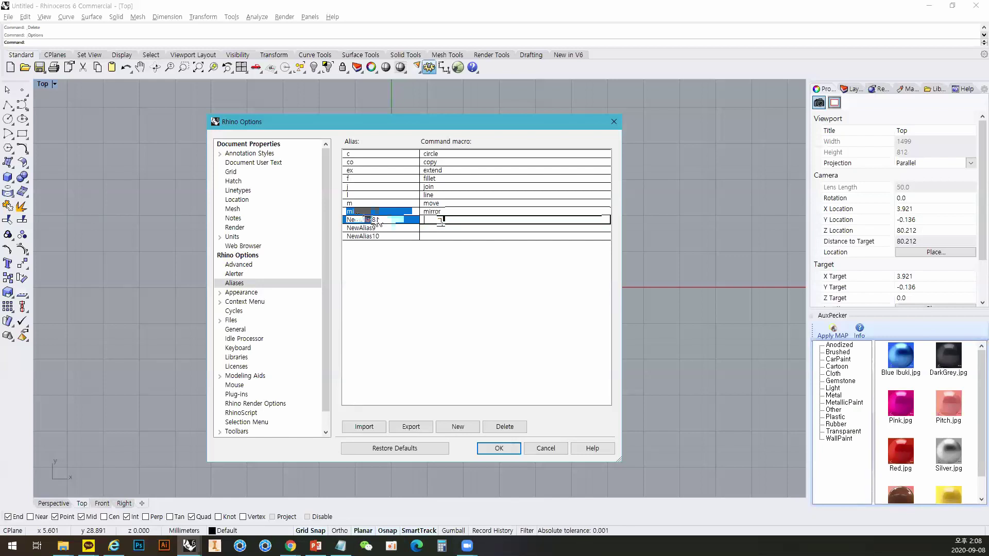
type("offset")
left_click(386, 227)
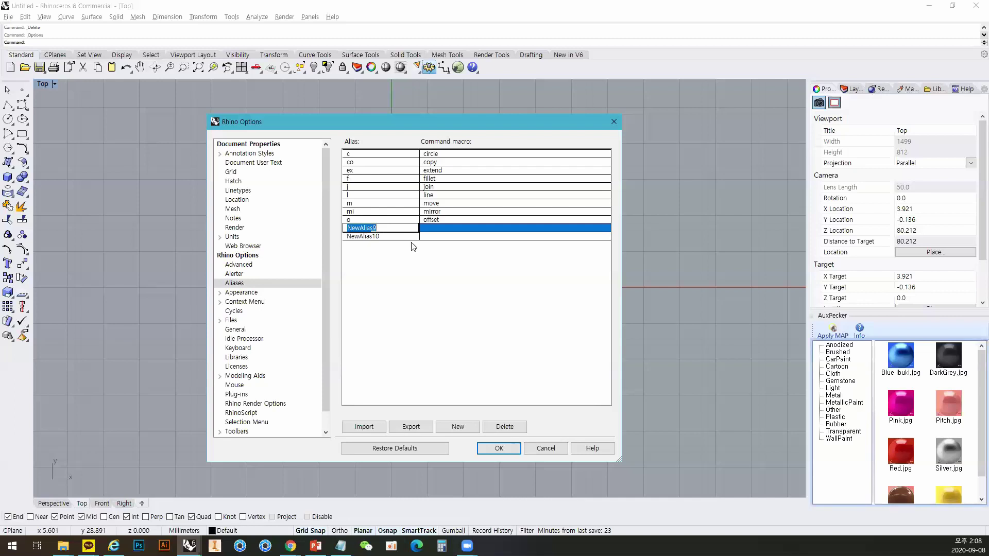
type("ro")
left_click(442, 230)
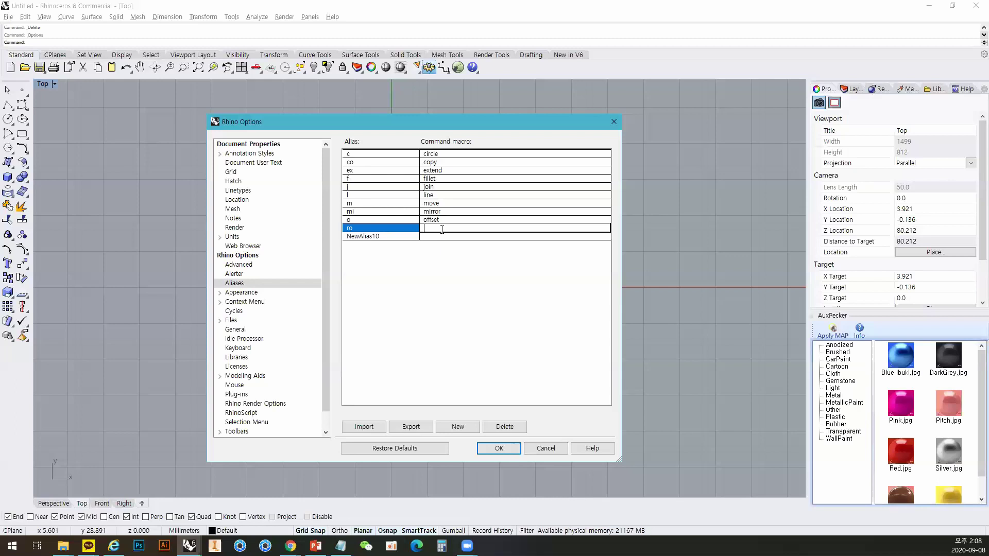
type("otate")
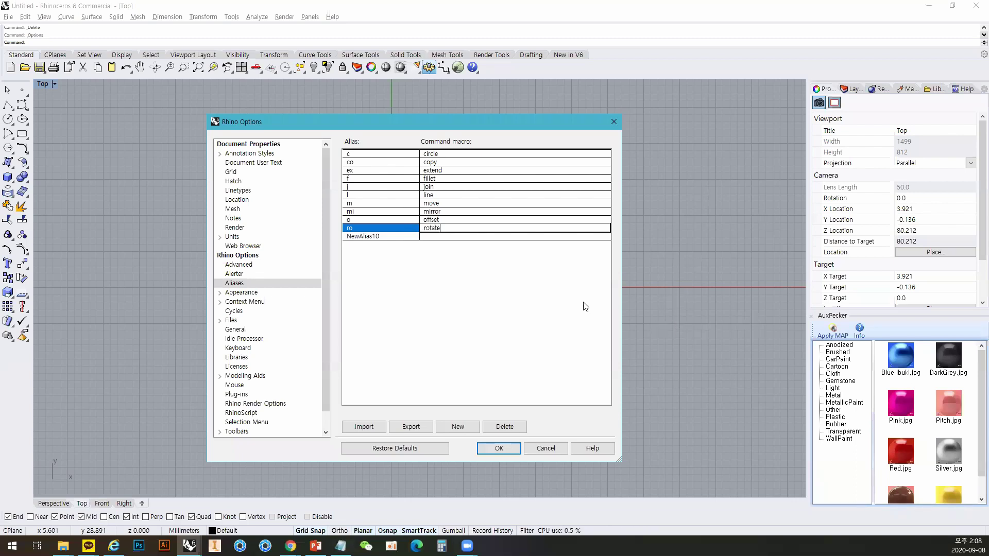
Define the last blank alias as tr for trim.
left_click(350, 235)
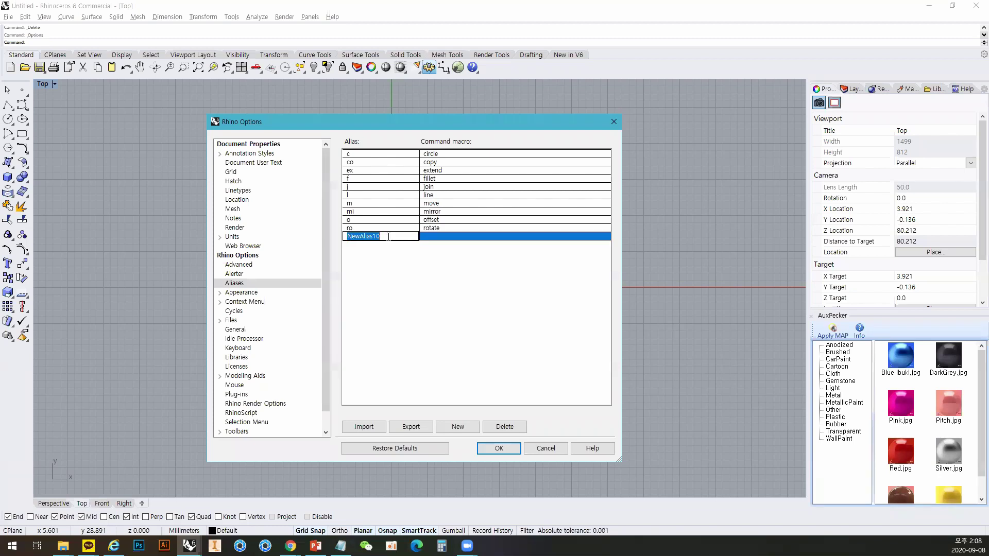
type("t")
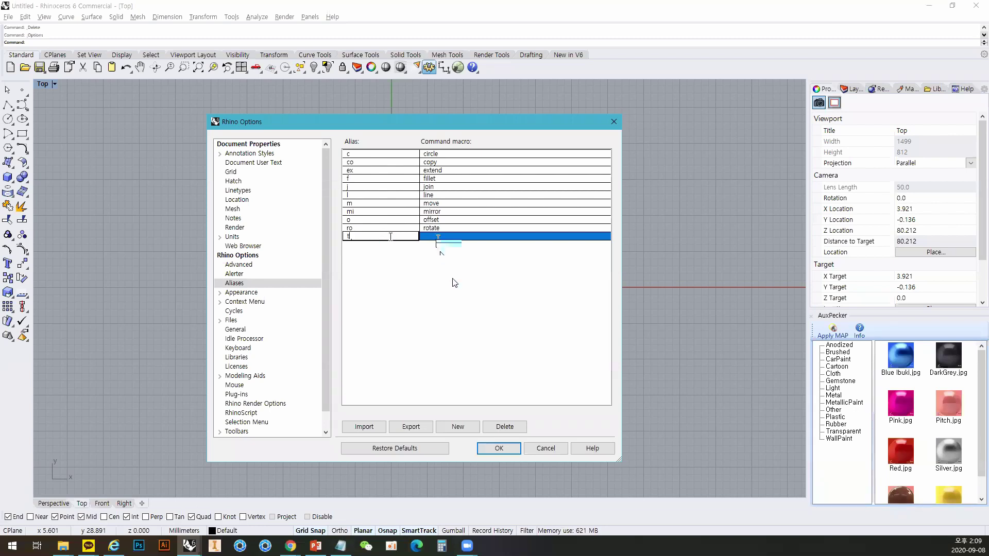
type("r")
key("Tab")
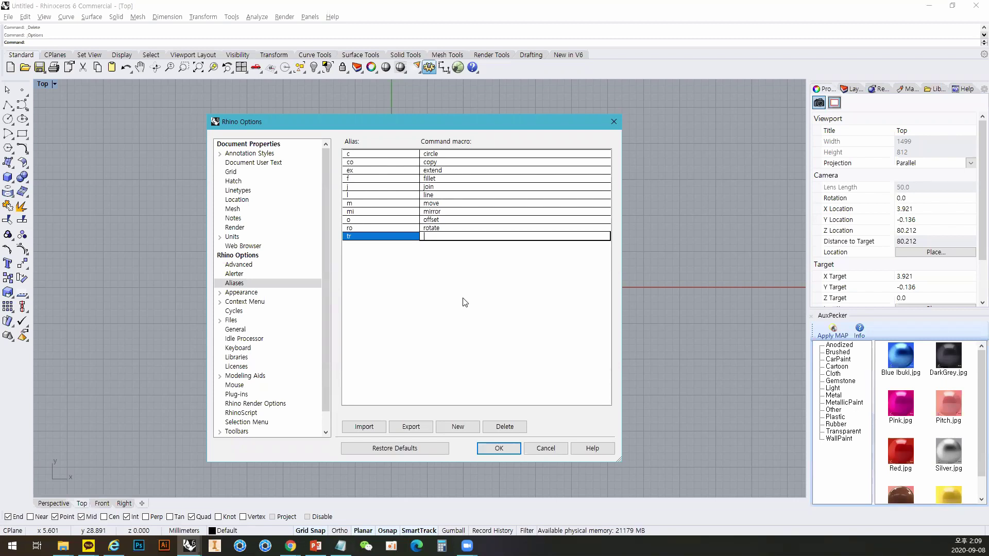
type("trim")
left_click(390, 157)
left_click(387, 162)
left_click(387, 171)
left_click(387, 179)
left_click(386, 187)
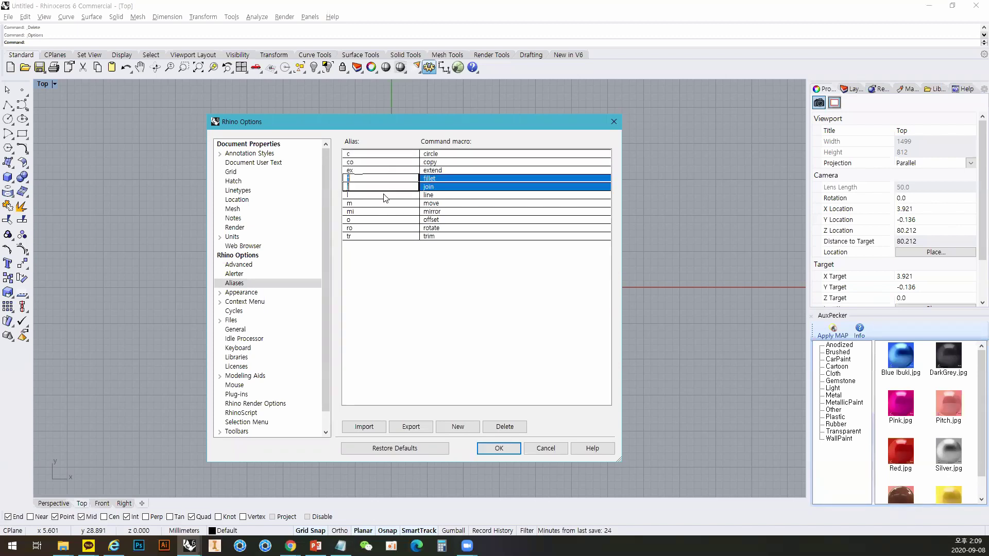
left_click(385, 212)
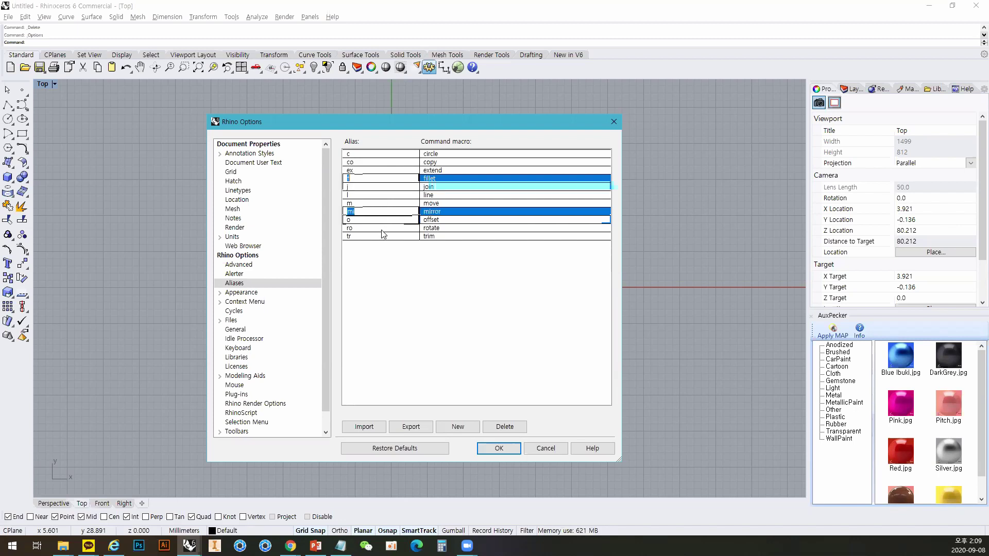
Export the aliases over the existing 라이노 단축키 text file in the Documents folder, replacing the person's name at the start of its file name.
left_click(383, 236)
left_click(494, 338)
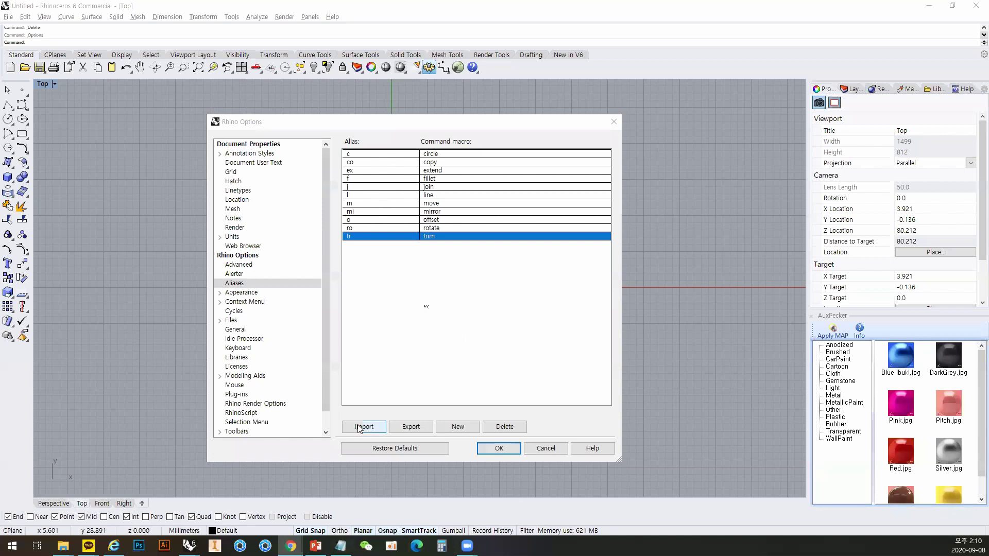
left_click(407, 427)
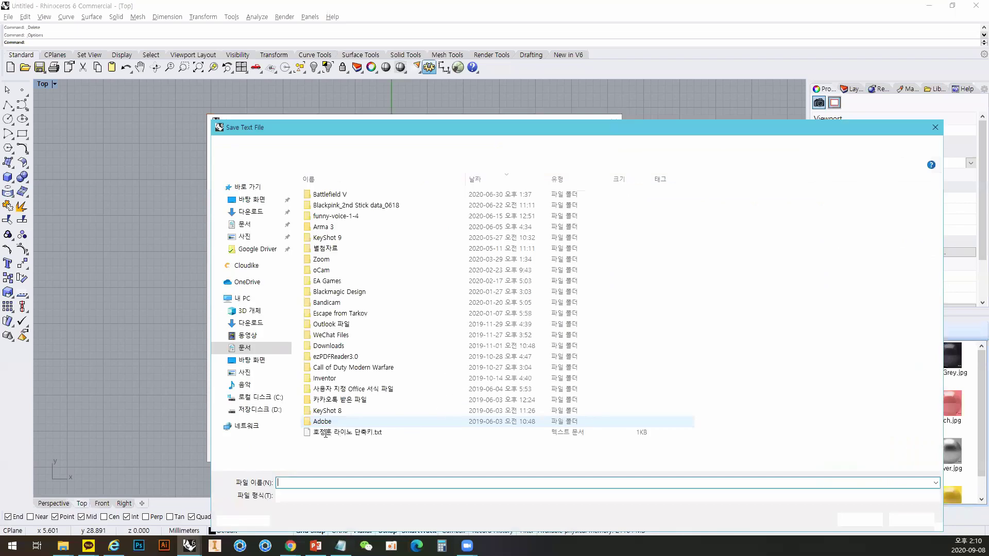
double_click(329, 433)
key("ctrl+shift+Left")
key("ctrl+shift+Left")
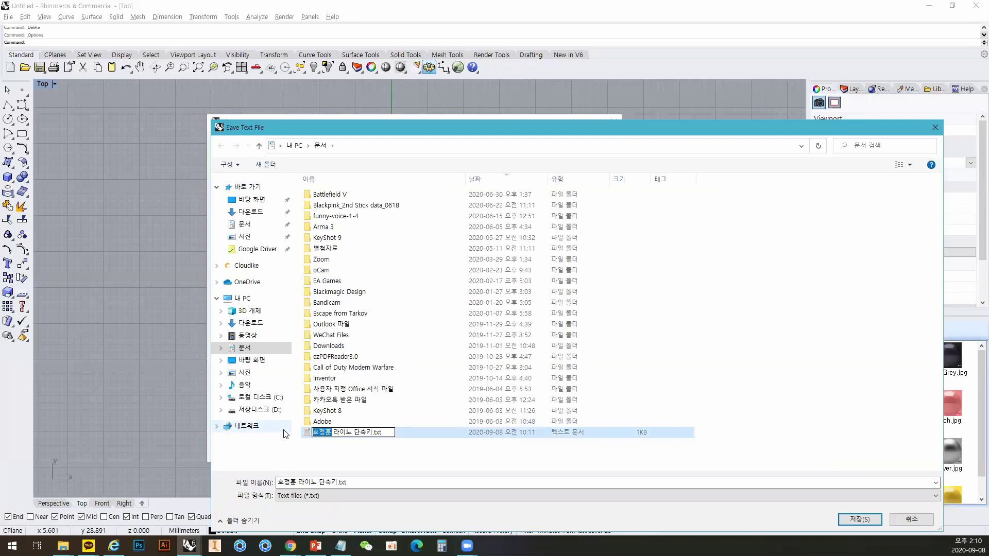
key("BackSpace")
type("라라")
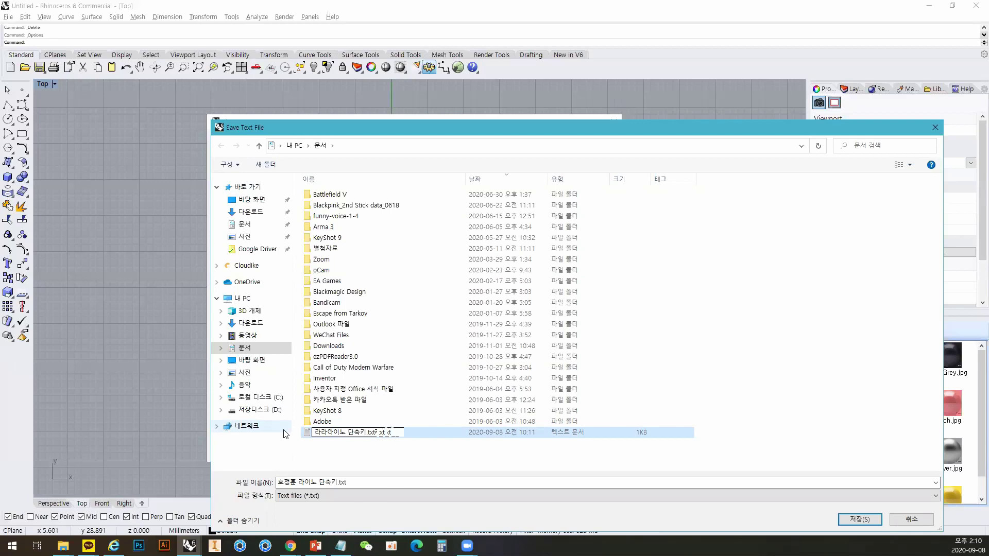
key("Return")
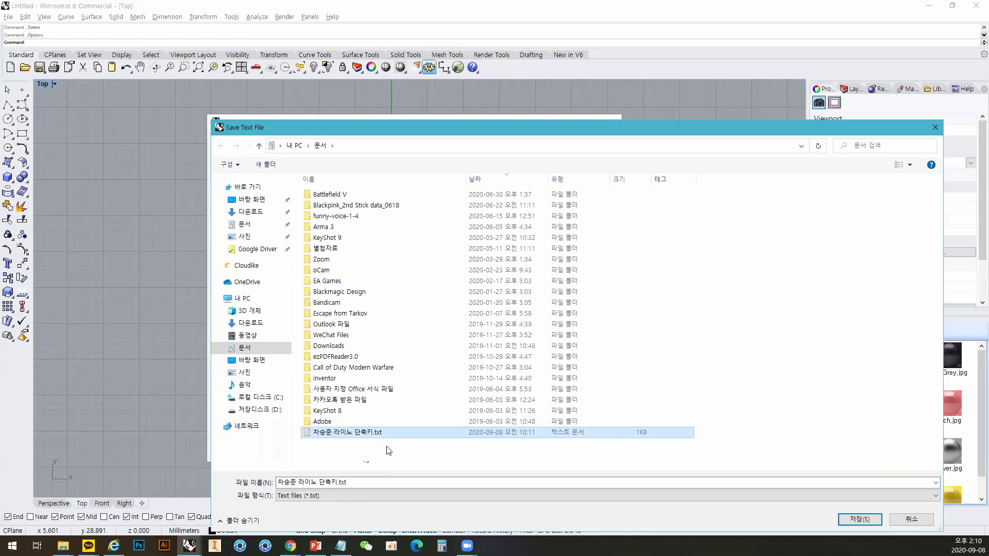
left_click(859, 519)
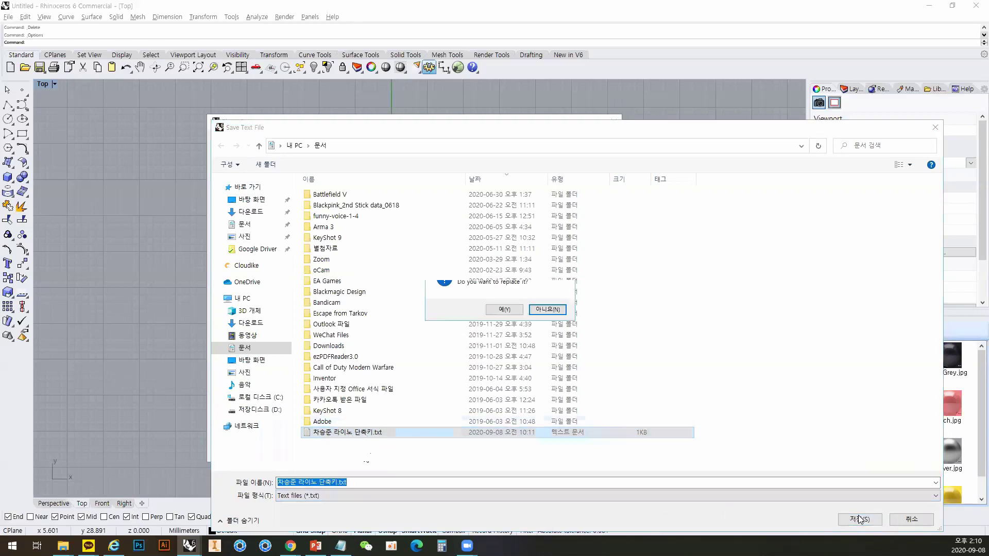
left_click(504, 312)
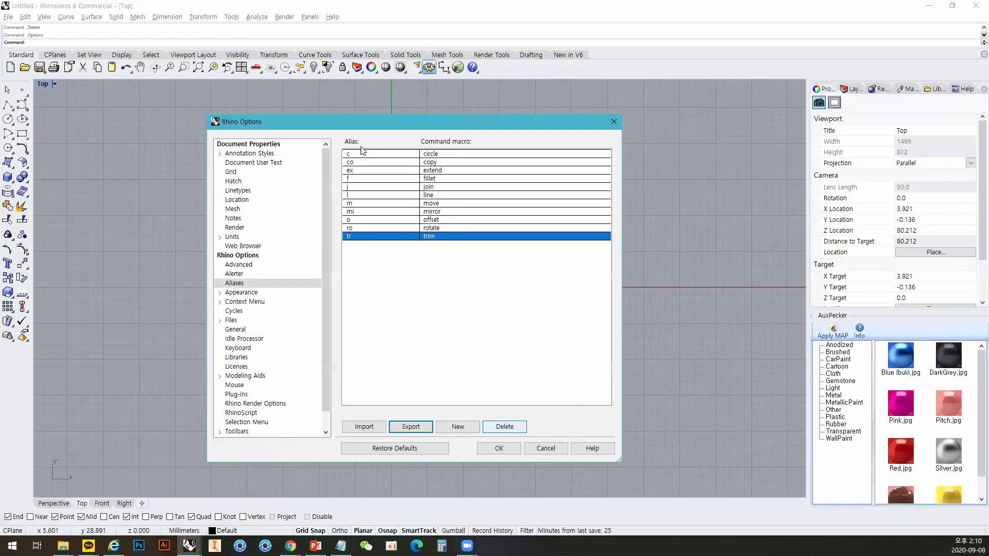
Delete all aliases from the list, import them back from the exported text file and accept the options.
left_click(524, 427)
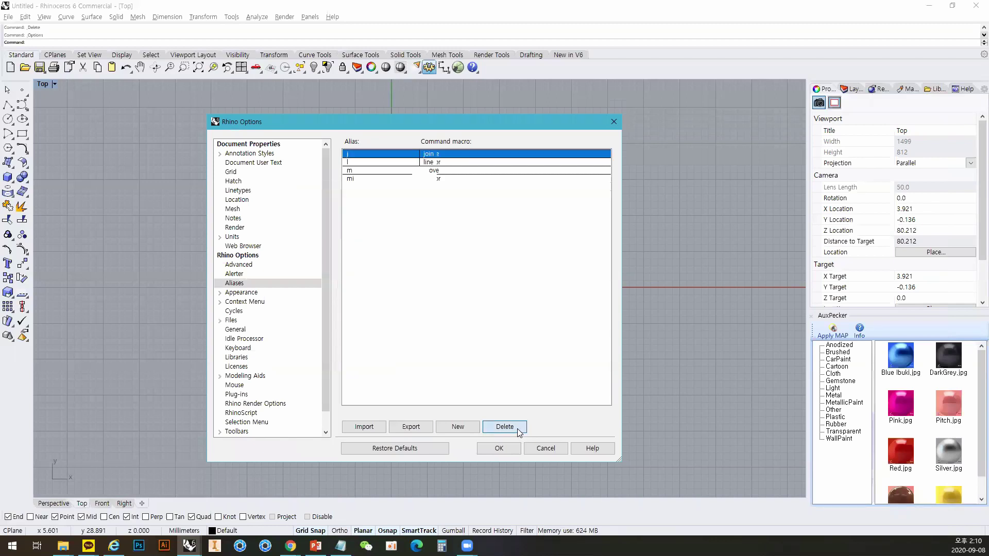
left_click(498, 447)
key("ctrl+a")
key("Delete")
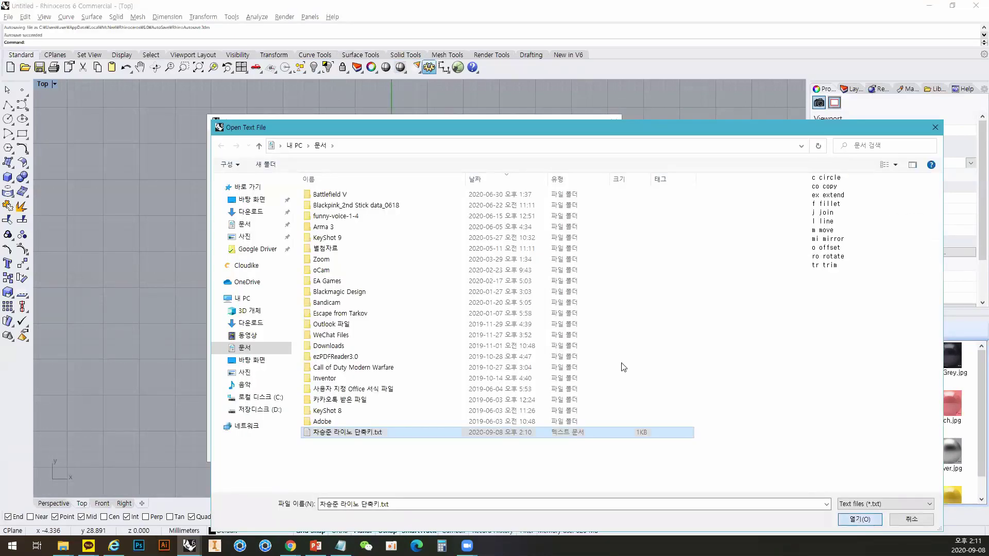
key("Return")
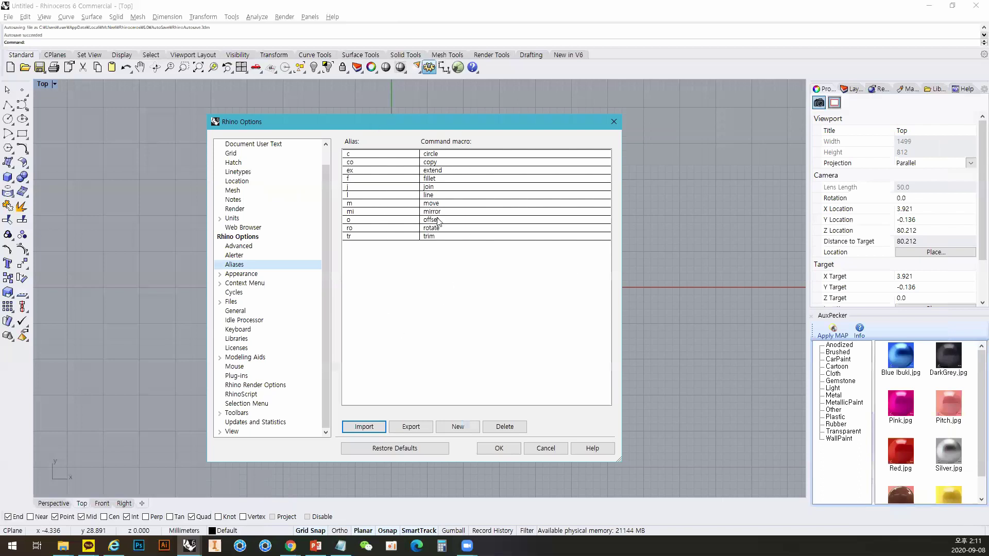
left_click(498, 449)
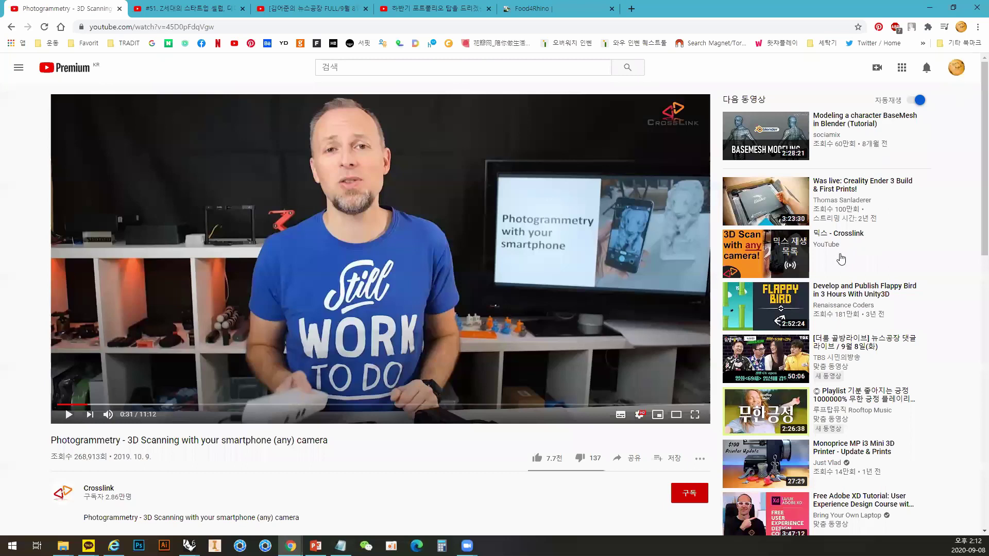
Switch to YouTube in Chrome and open the Rhino 3D 기초 playlist from the lecturer's channel.
key("alt+Left")
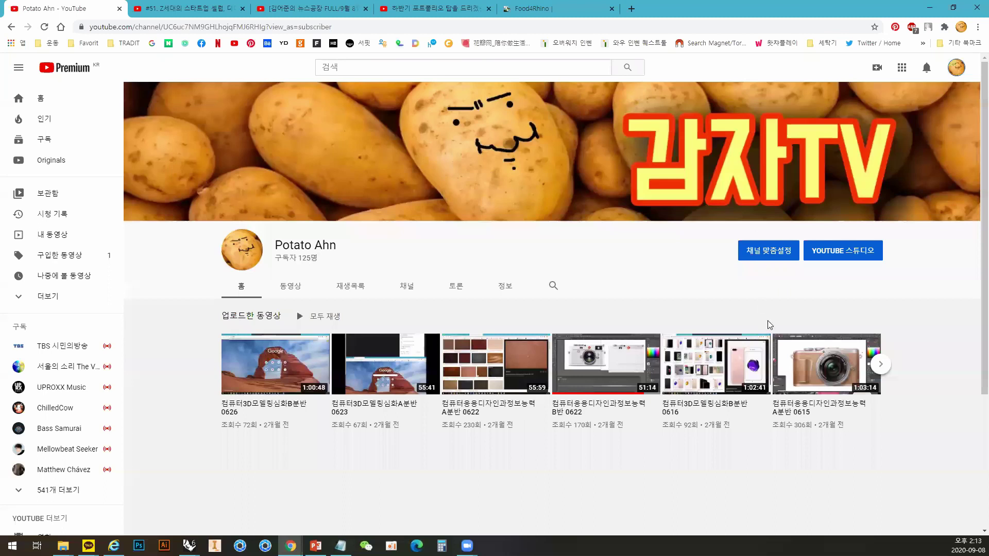
double_click(300, 265)
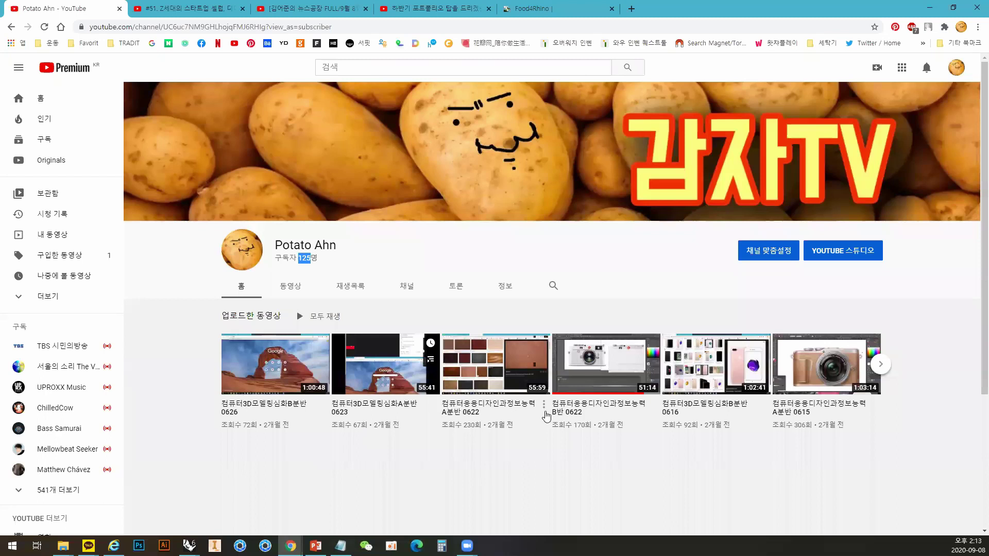
left_click(344, 288)
left_click(287, 388)
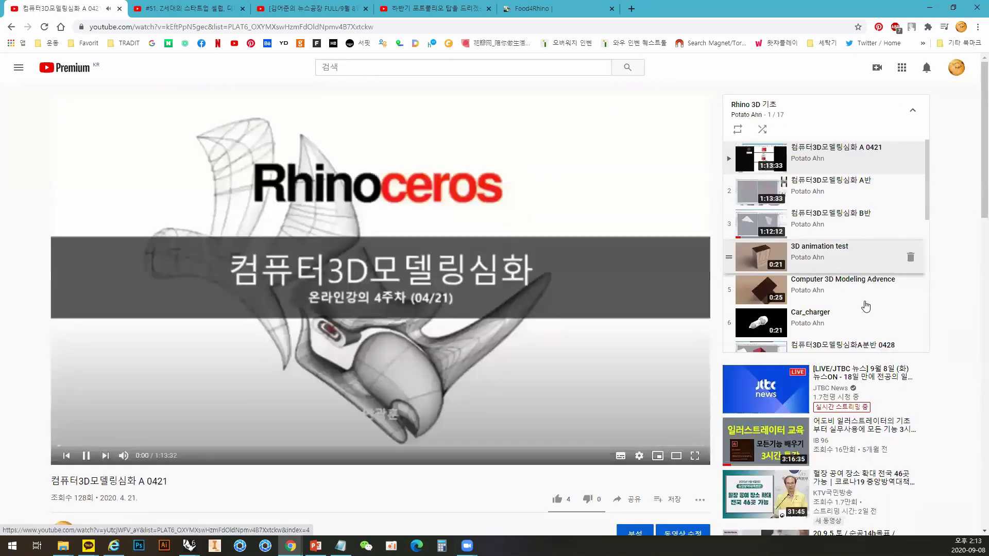
Browse the playlist's lectures, skim through the 컴퓨터3D모델링심화 A 0421 video, and return to the YouTube home page with the video minimized.
scroll(866, 307, "down", 6)
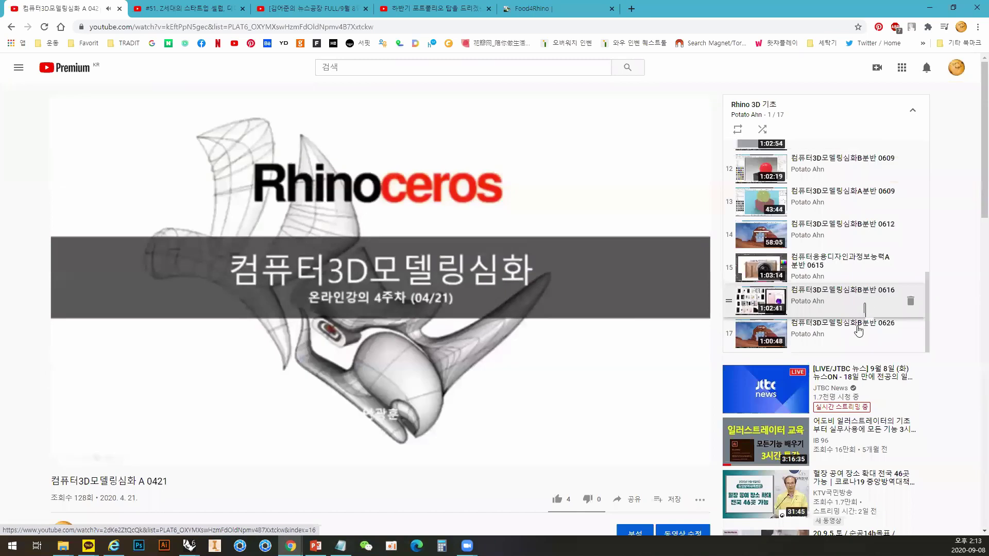
left_click(859, 330)
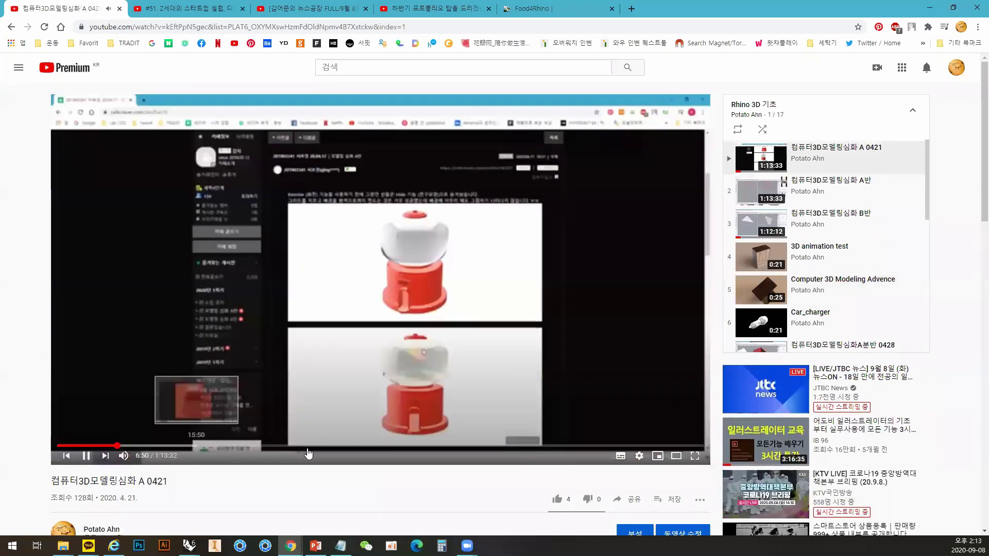
left_click(308, 448)
left_click(432, 447)
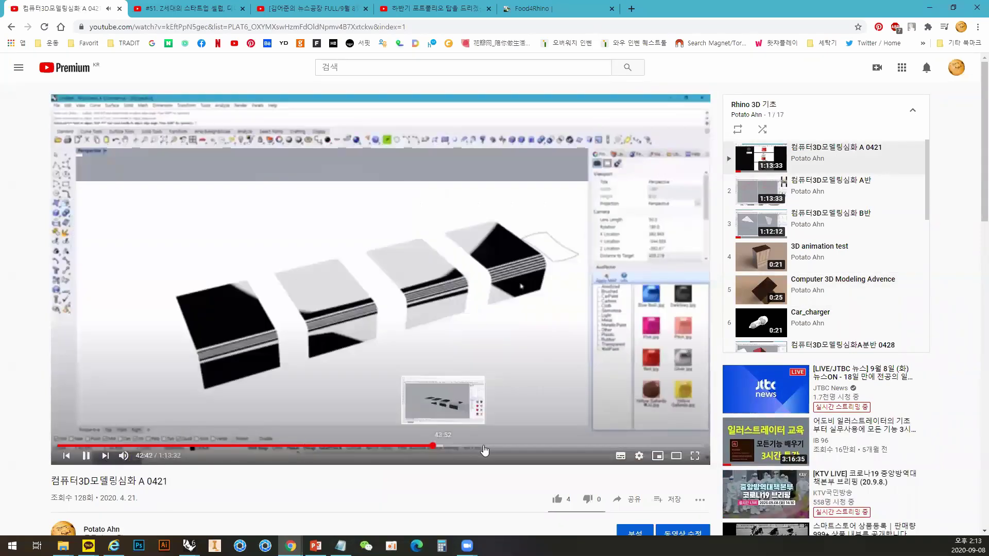
left_click(516, 447)
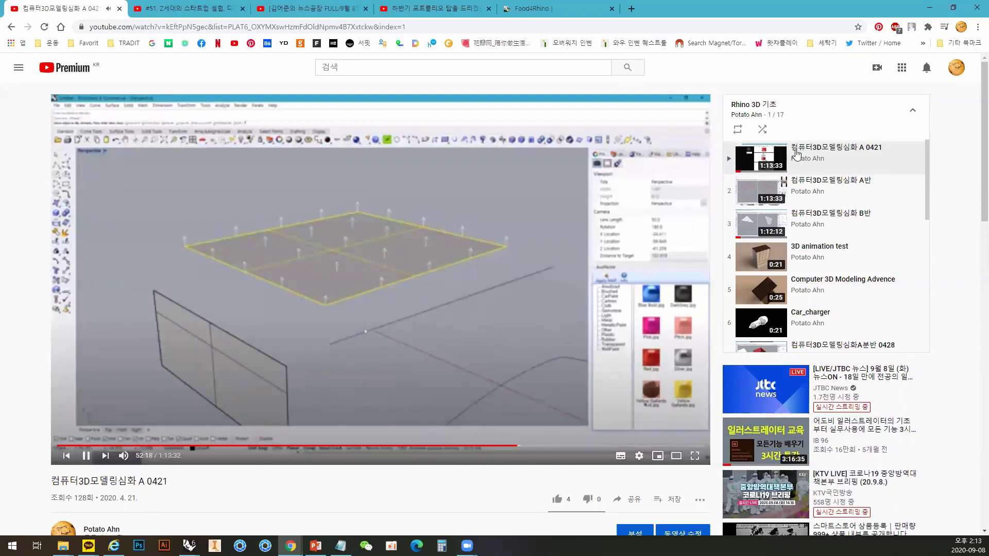
left_click(850, 161)
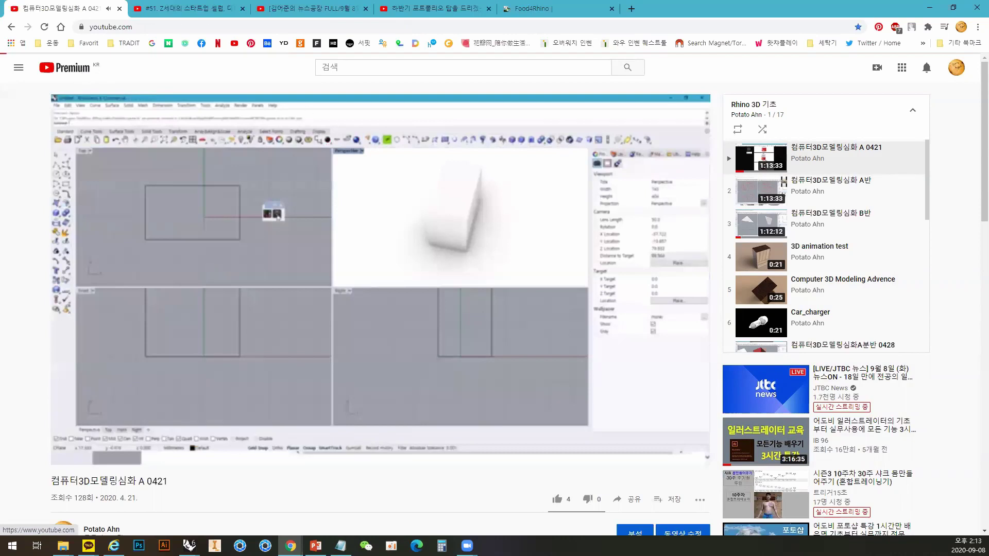
key("i")
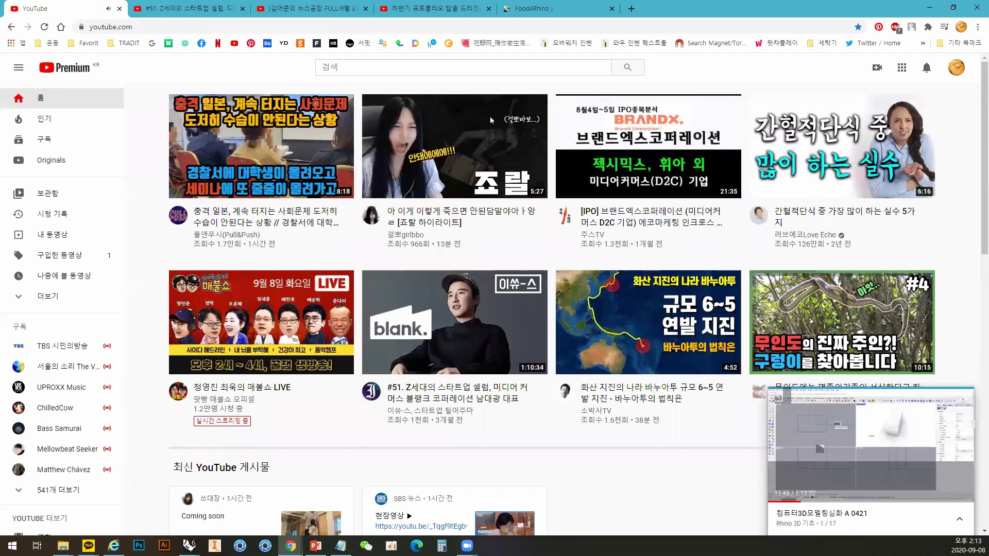
Switch to Internet Explorer and look through the students' attendance list on the university site.
key("alt+Tab")
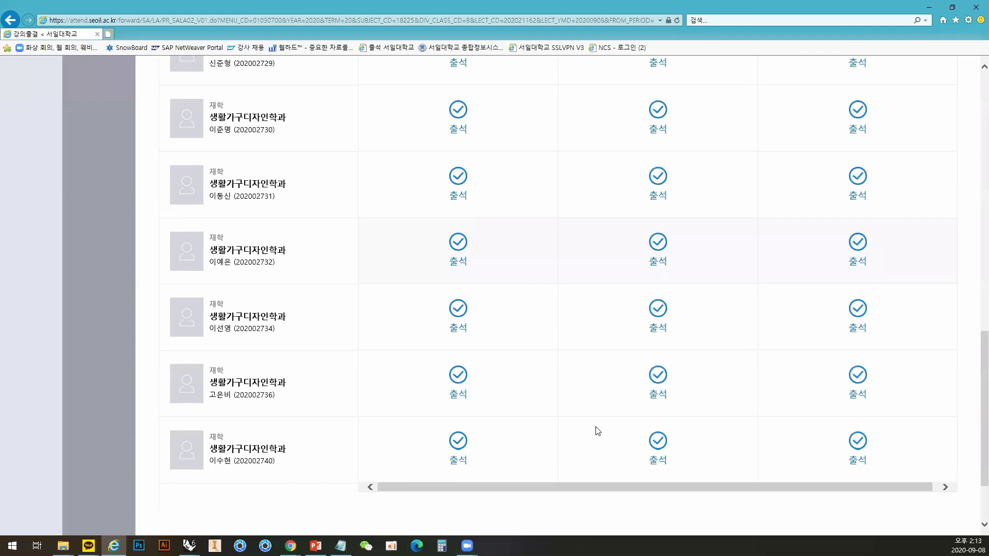
scroll(599, 433, "down", 2)
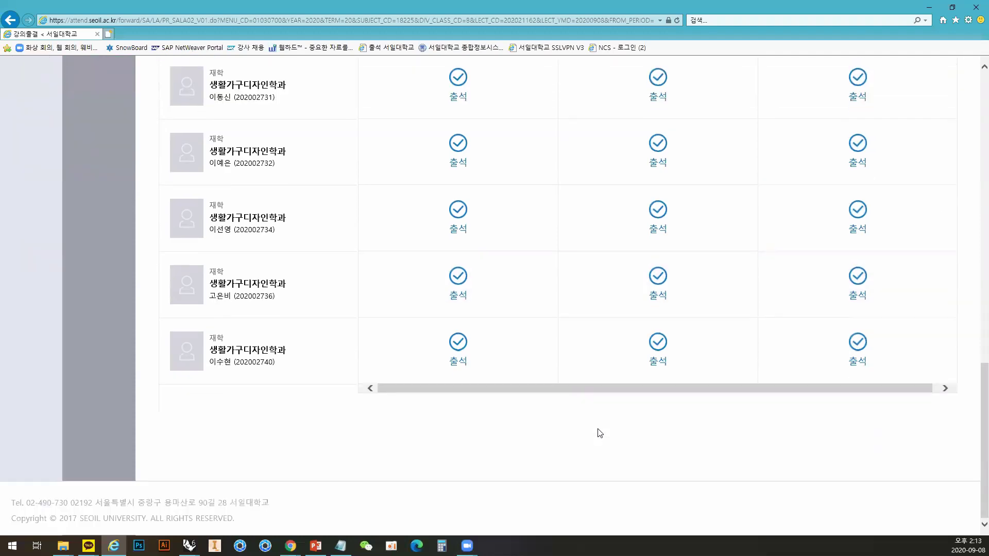
scroll(599, 432, "up", 10)
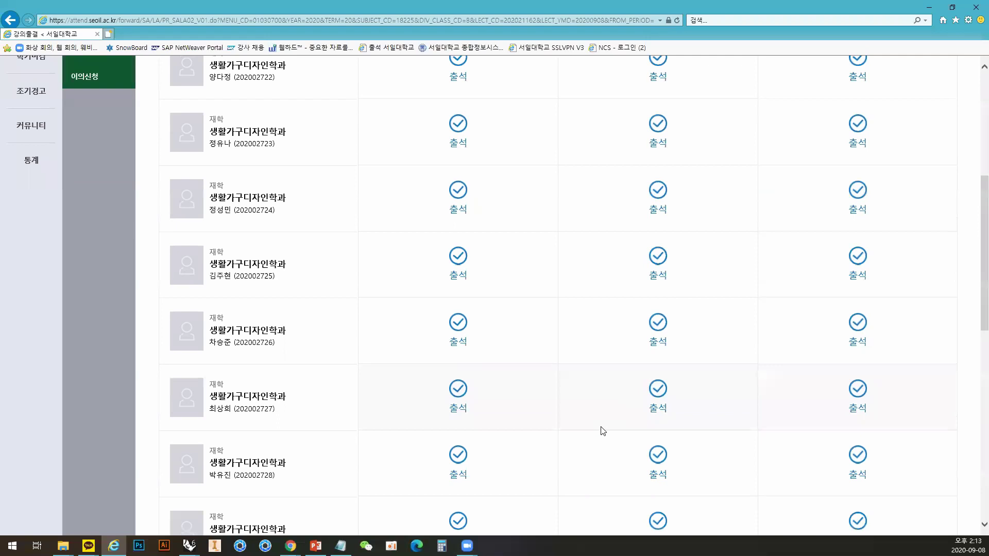